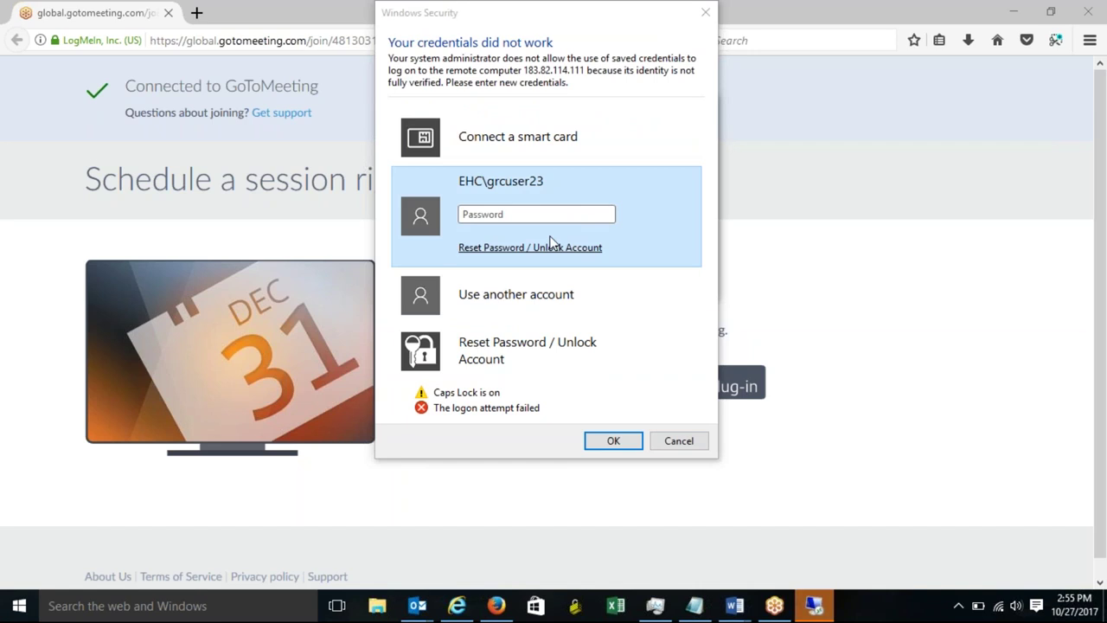
Step: Sign in to the remote computer with the remote account's password, Caps Lock turned off
left_click(468, 214)
key("Caps_Lock")
type("••••")
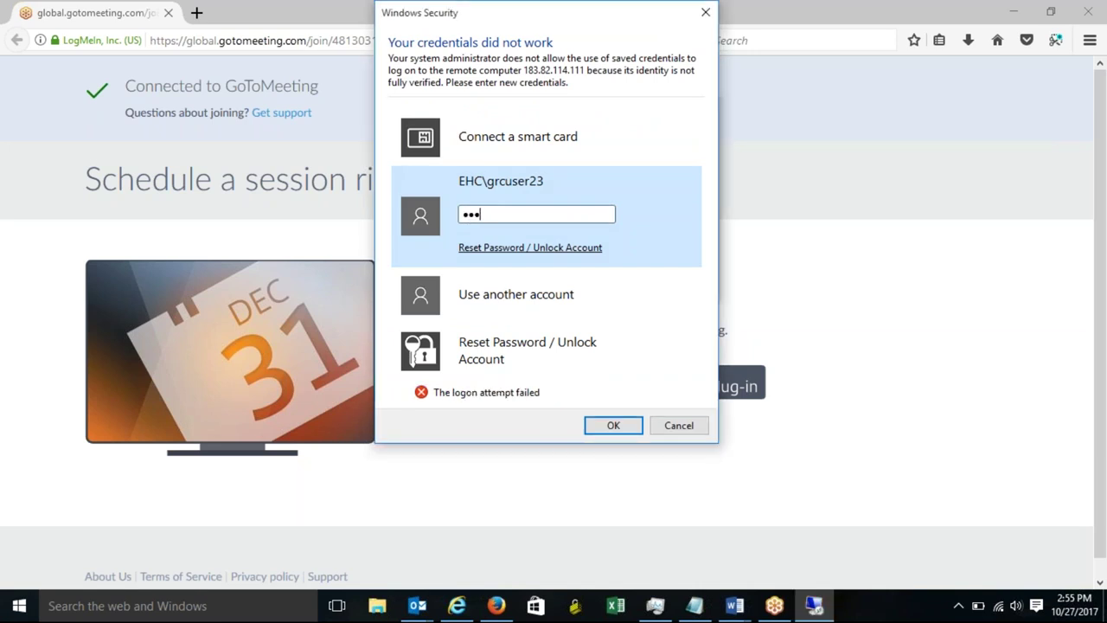
type("•••")
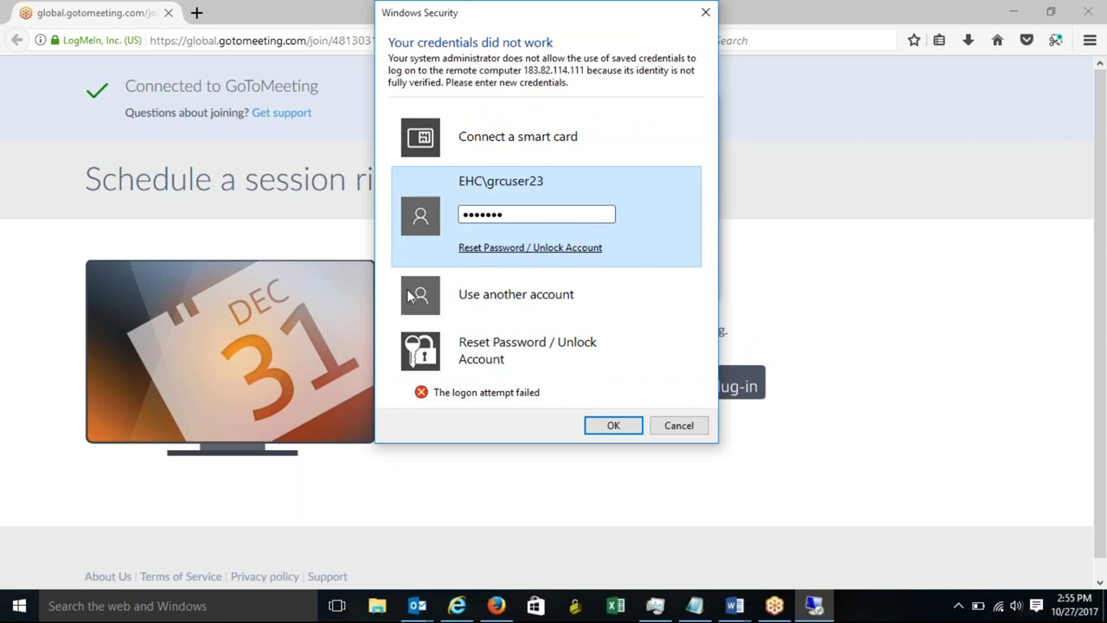
left_click(616, 430)
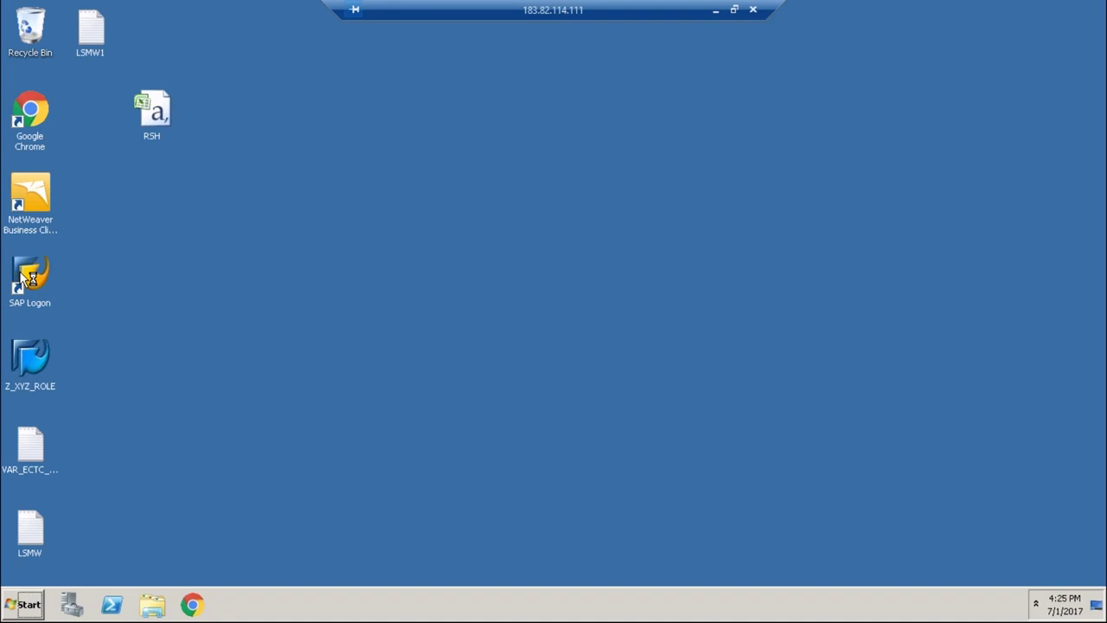
Step: Launch SAP Logon and log on to client 800 with the user ID and password
left_click(22, 279)
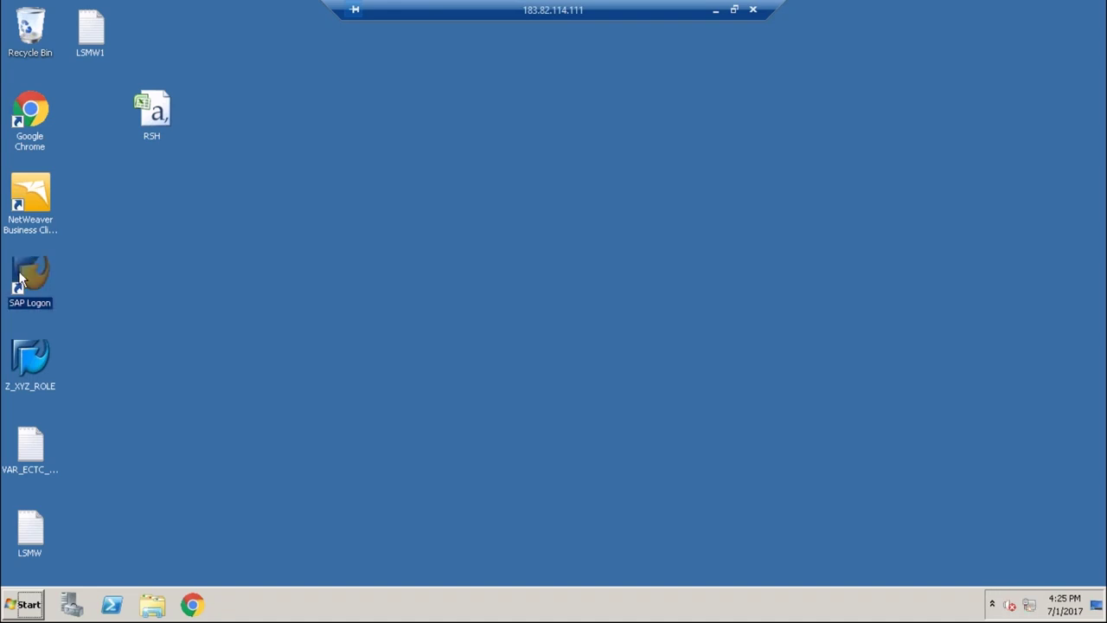
double_click(22, 278)
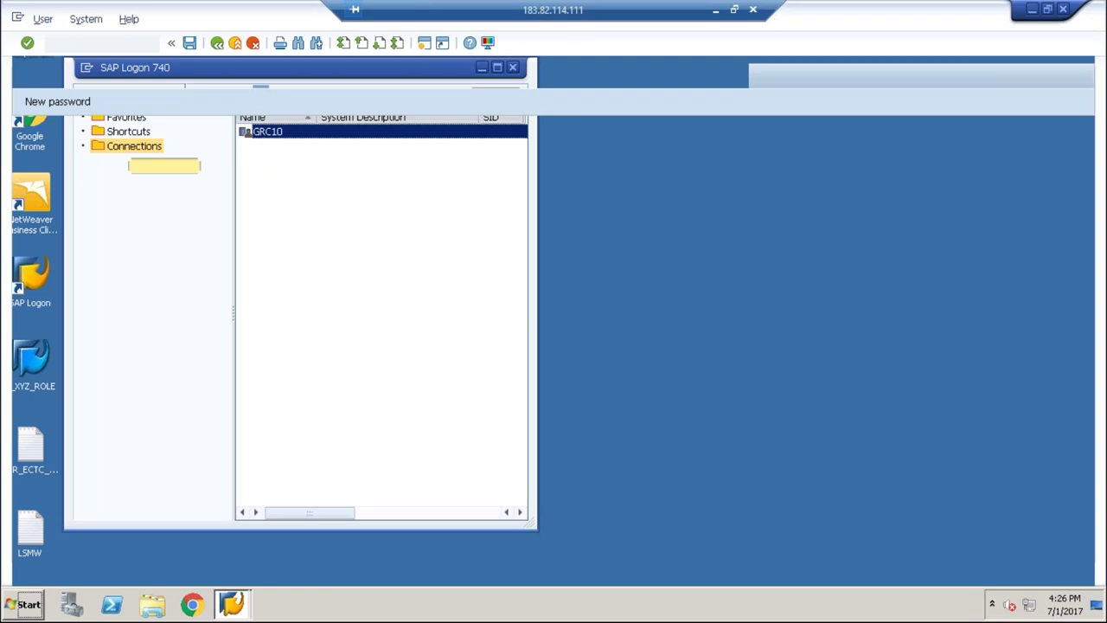
type("grcuser23")
key("Tab")
type("************")
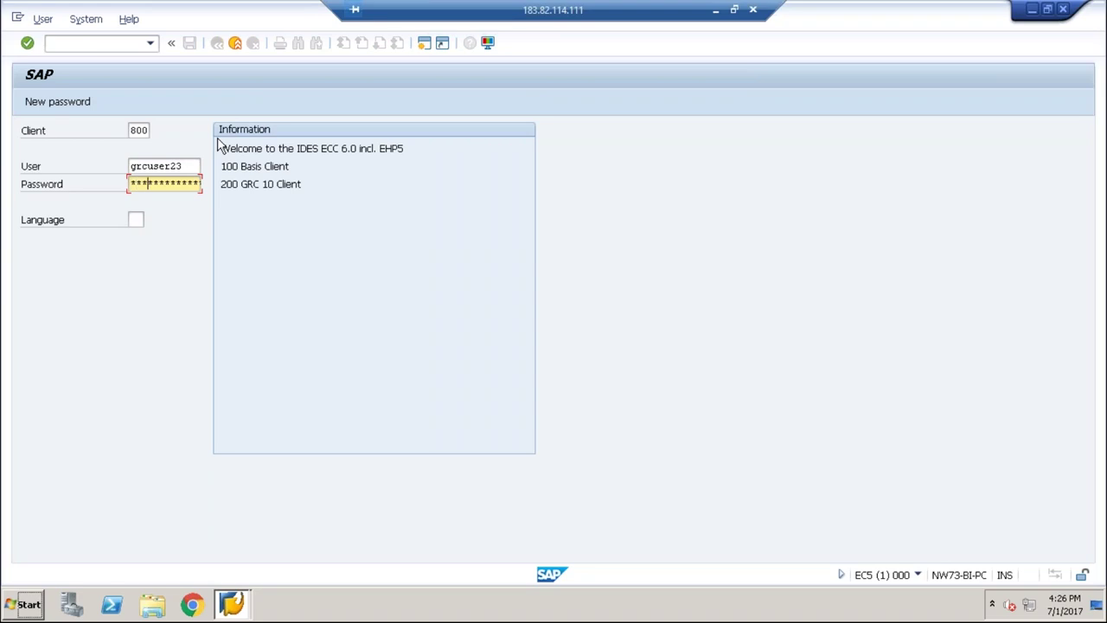
key("Right")
key("Right")
key("Right")
key("Right")
left_click_drag(132, 130, 178, 131)
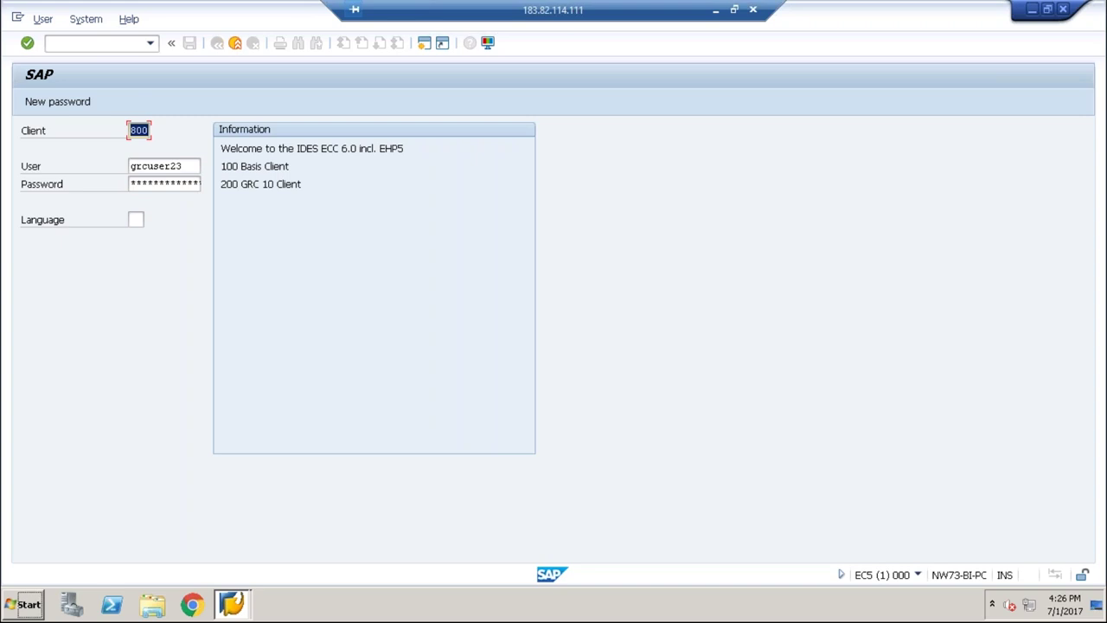
left_click(26, 43)
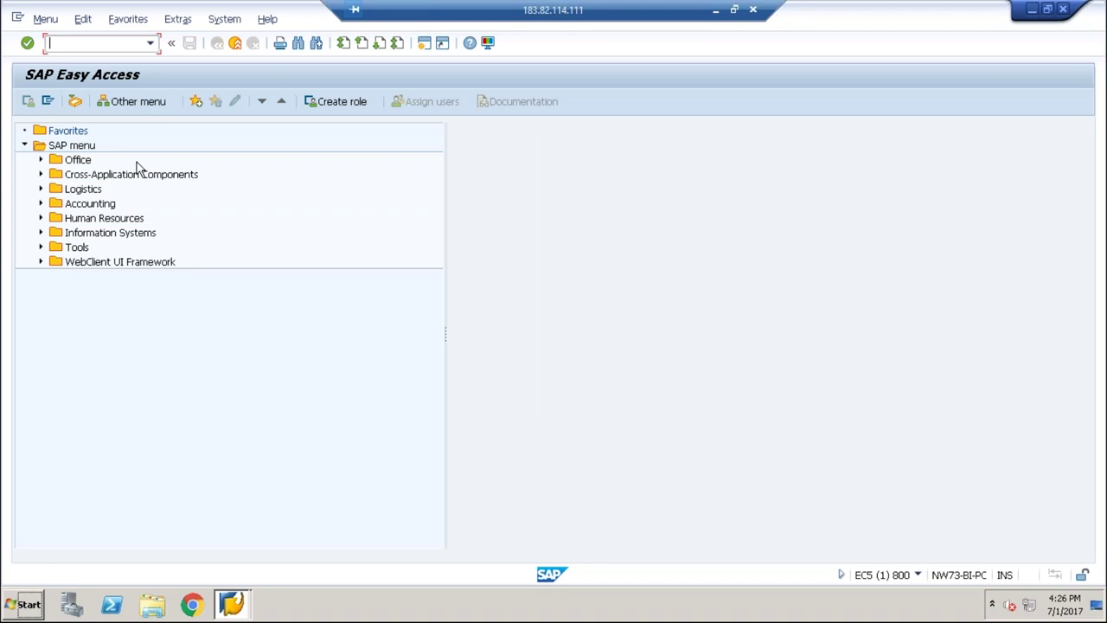
Step: Run PFCG and create a single role named z:newrole_accenture_bw
type("pfcg")
key("Return")
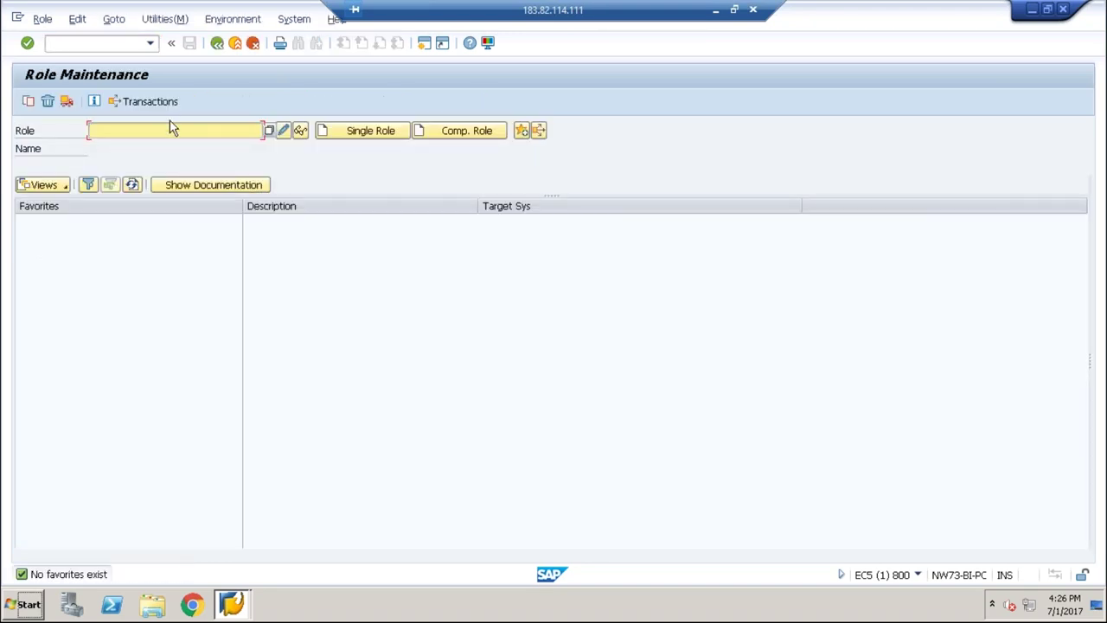
type("z")
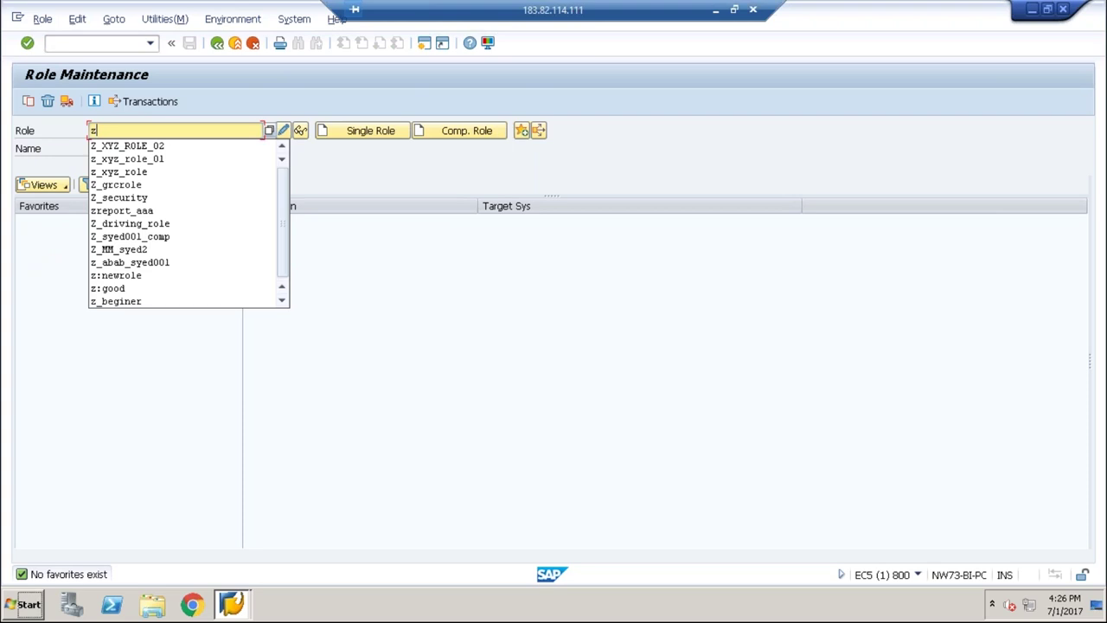
type(":")
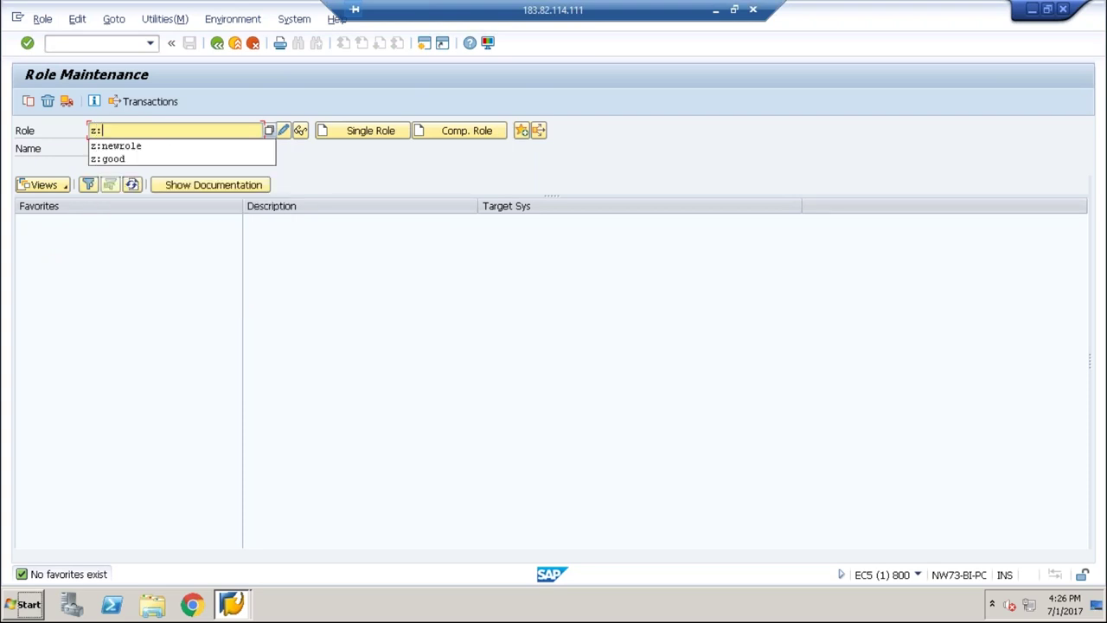
key("Down")
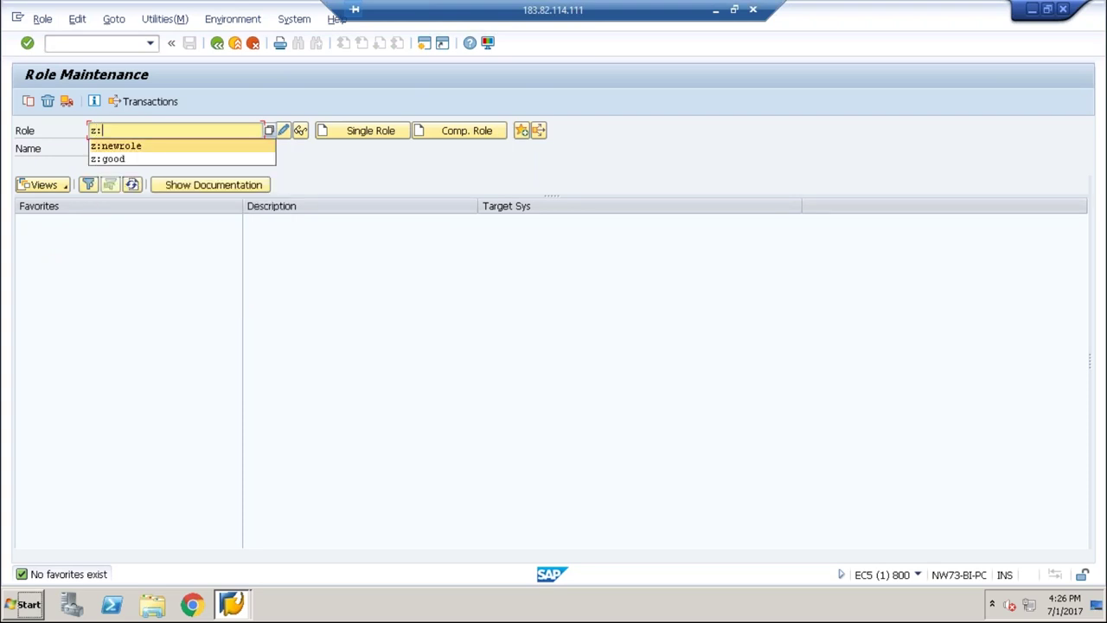
key("Return")
type("_")
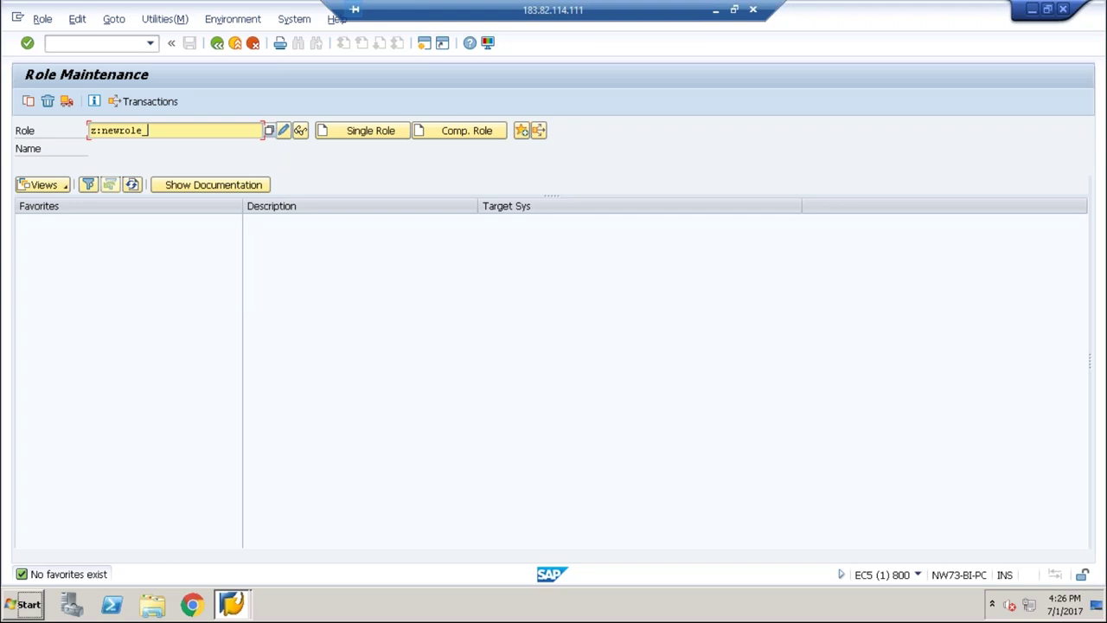
type("accenture_bw")
left_click(364, 141)
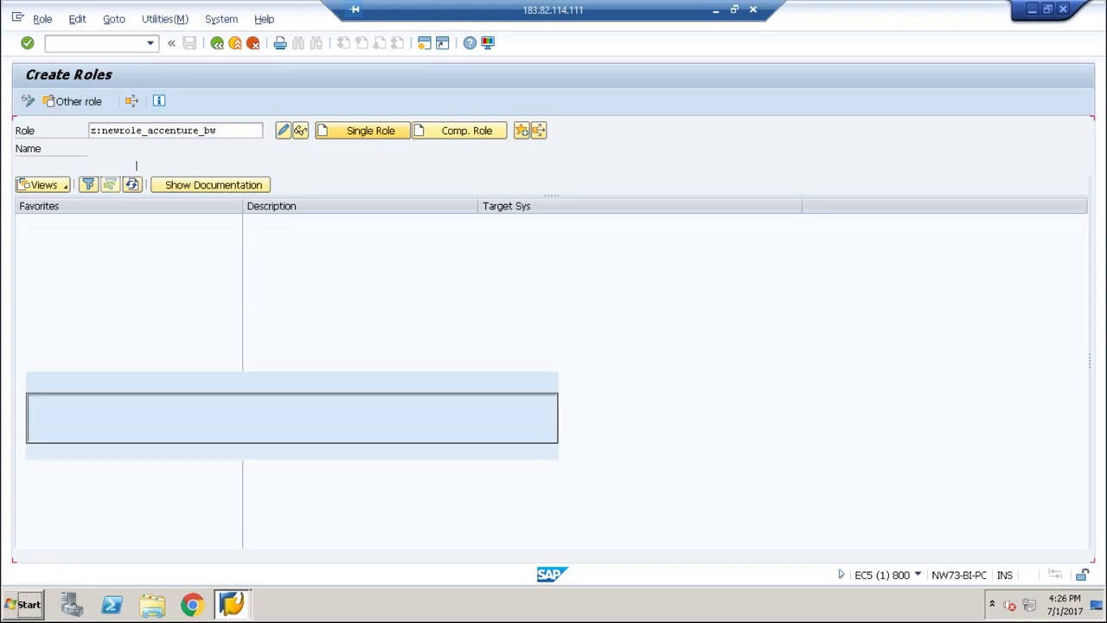
Step: Describe the role as 'new role for bw', save it, and open its authorization data for changing
type("new ro")
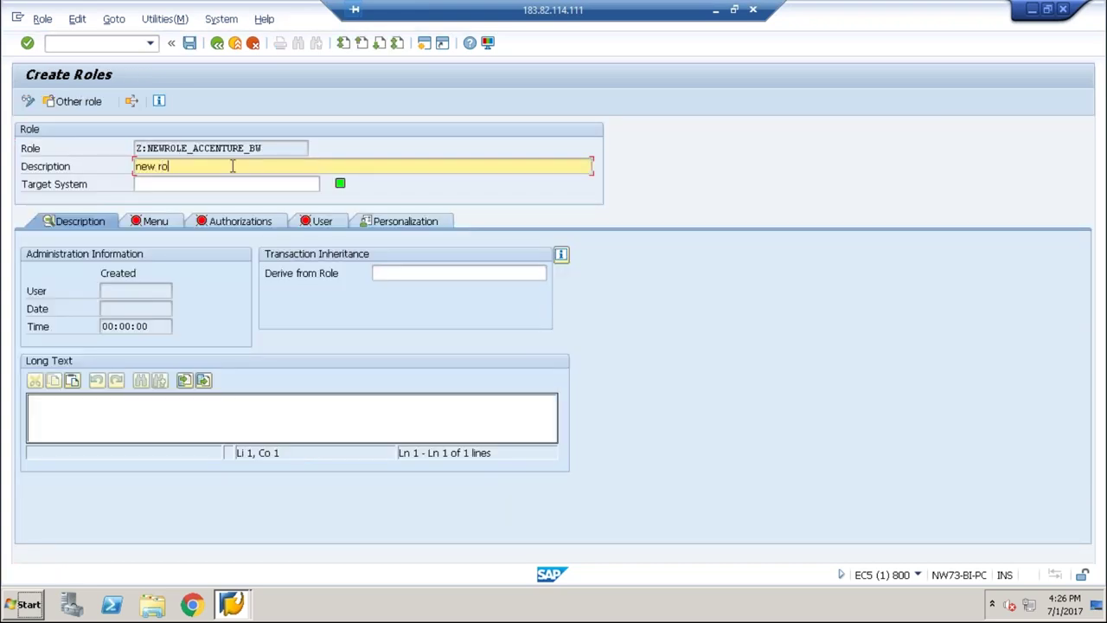
type("le for bw")
left_click(231, 220)
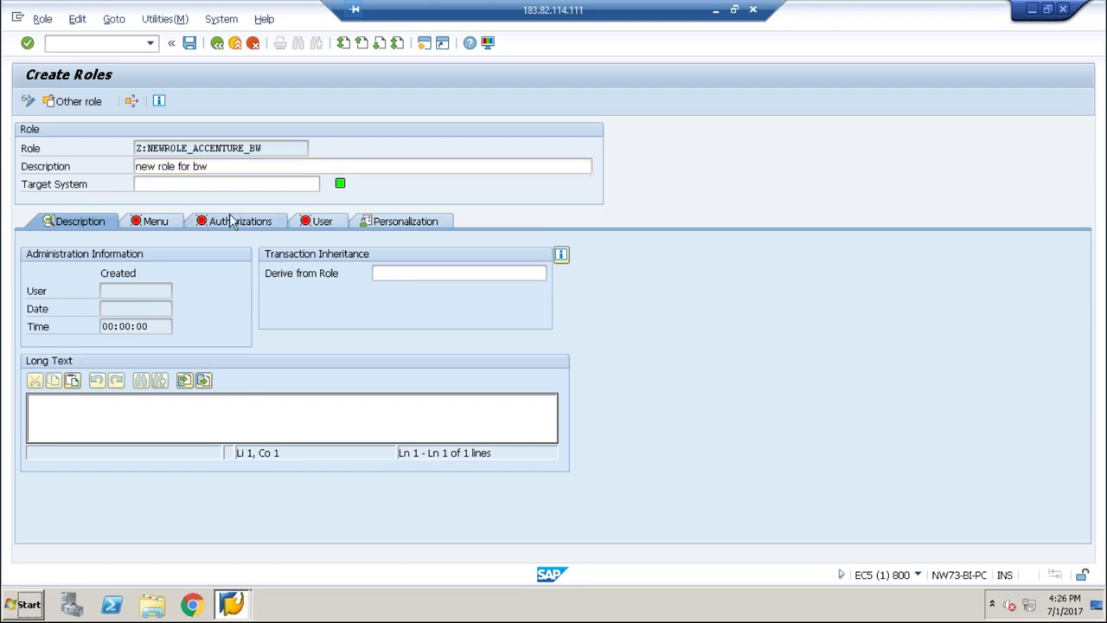
left_click(213, 299)
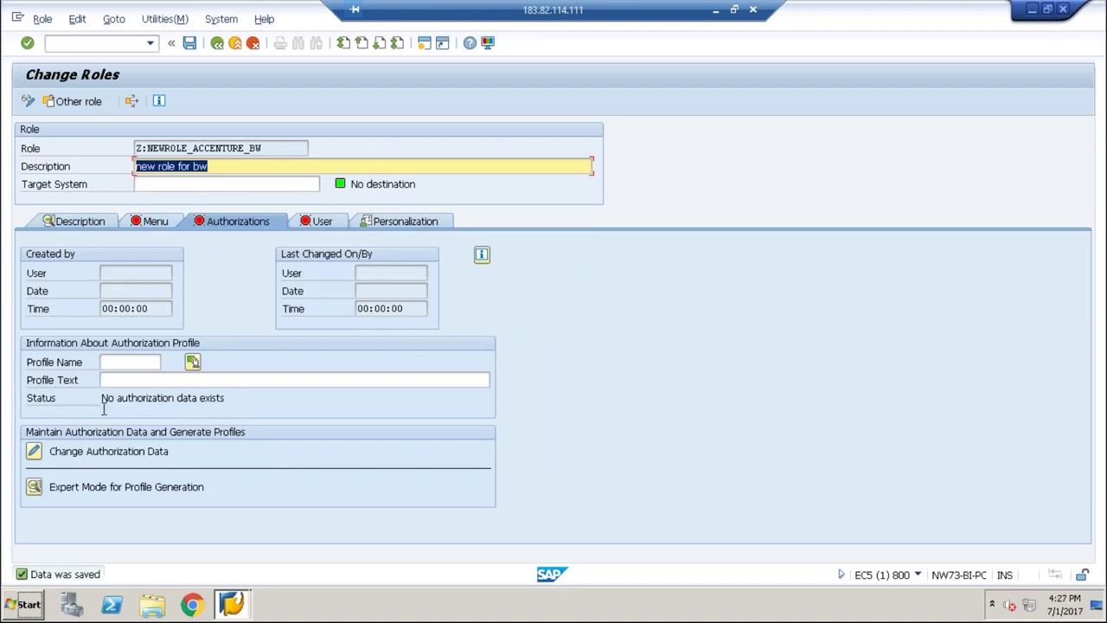
left_click(33, 452)
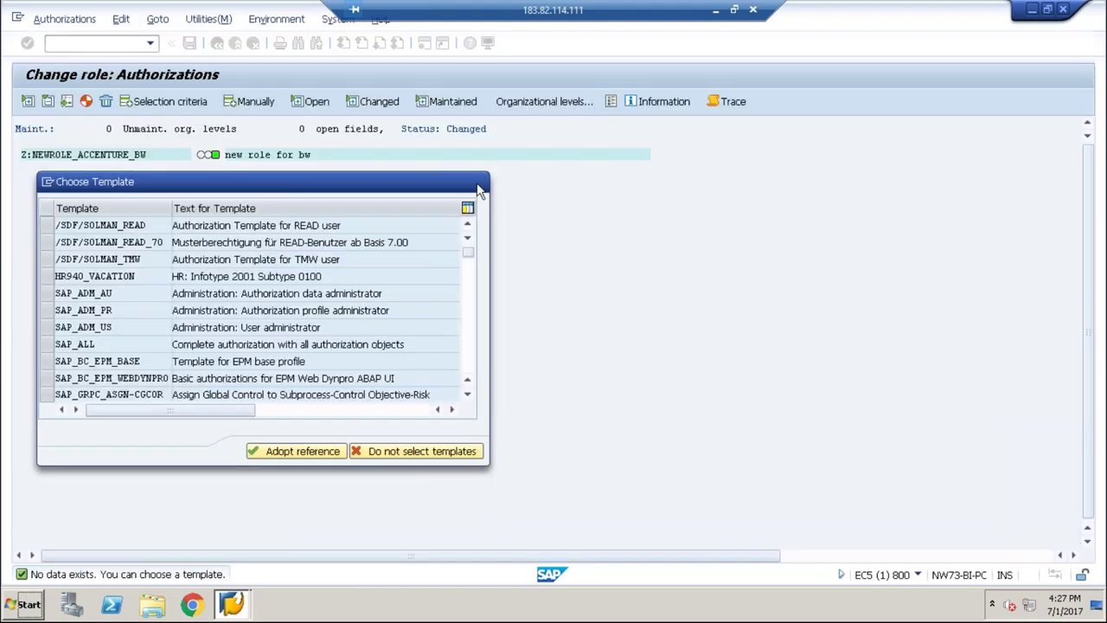
Step: Skip templates and manually add authorization object S_RS_COMP to the role
left_click(480, 183)
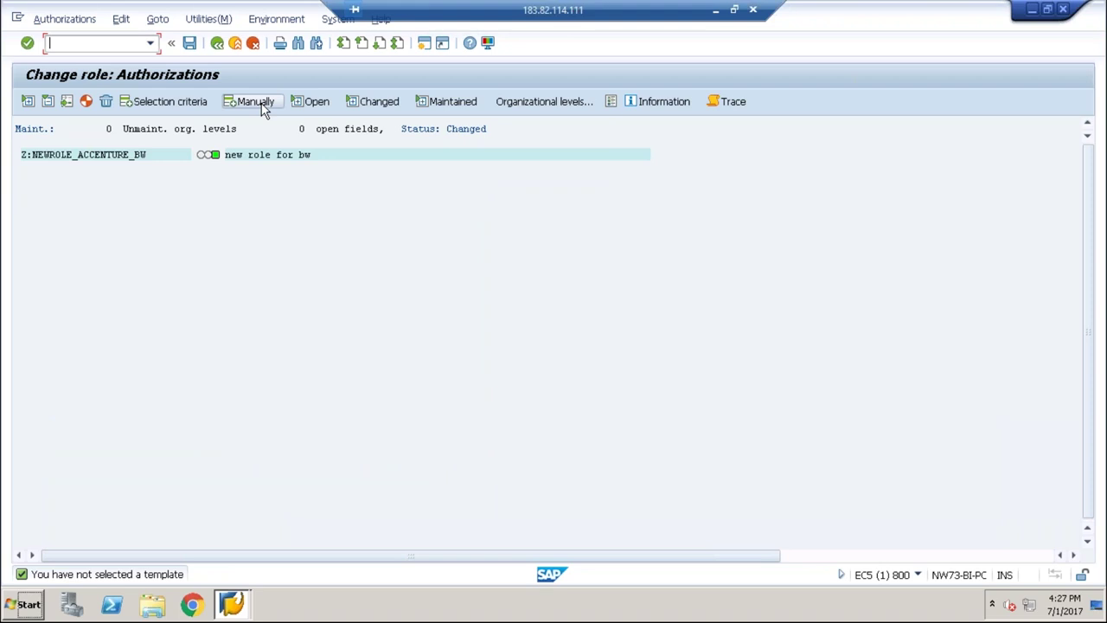
left_click(264, 104)
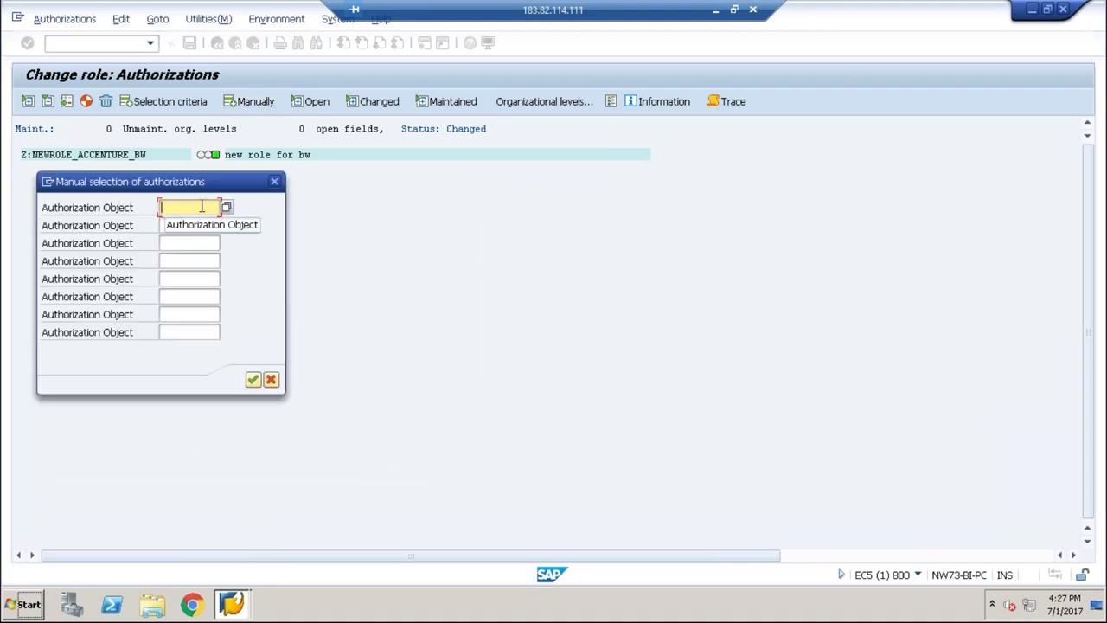
type("s")
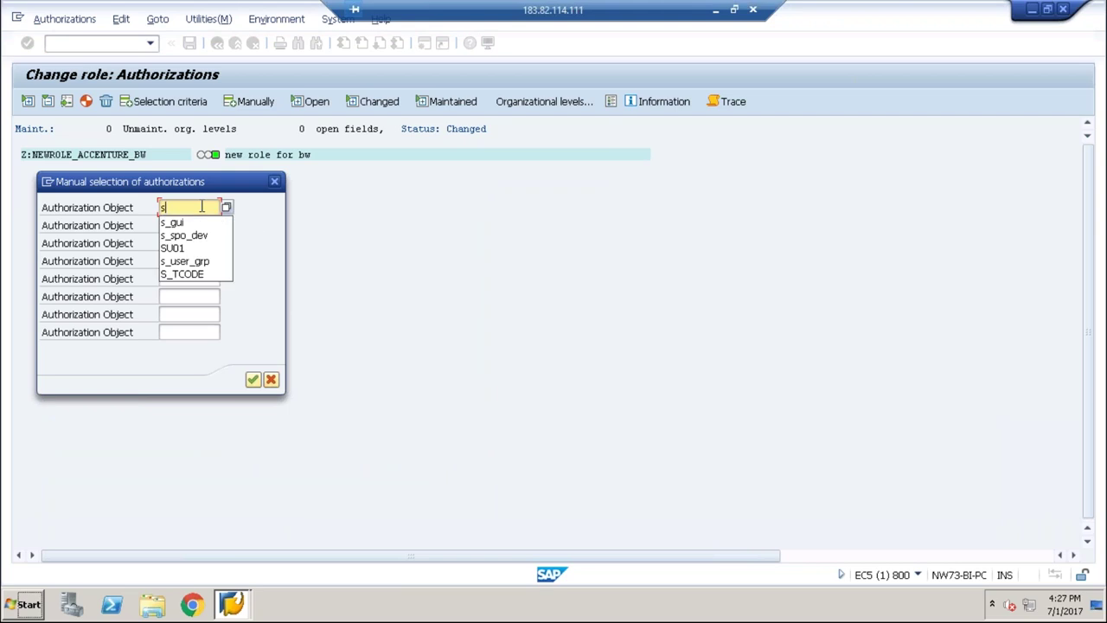
type("_rs_")
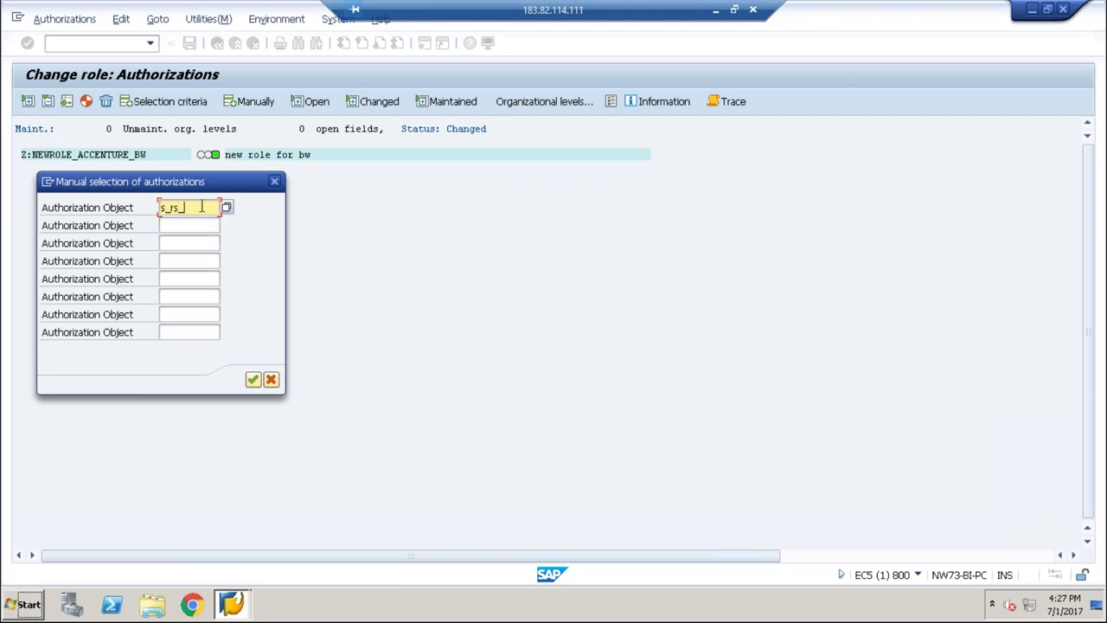
type("comp")
left_click(253, 380)
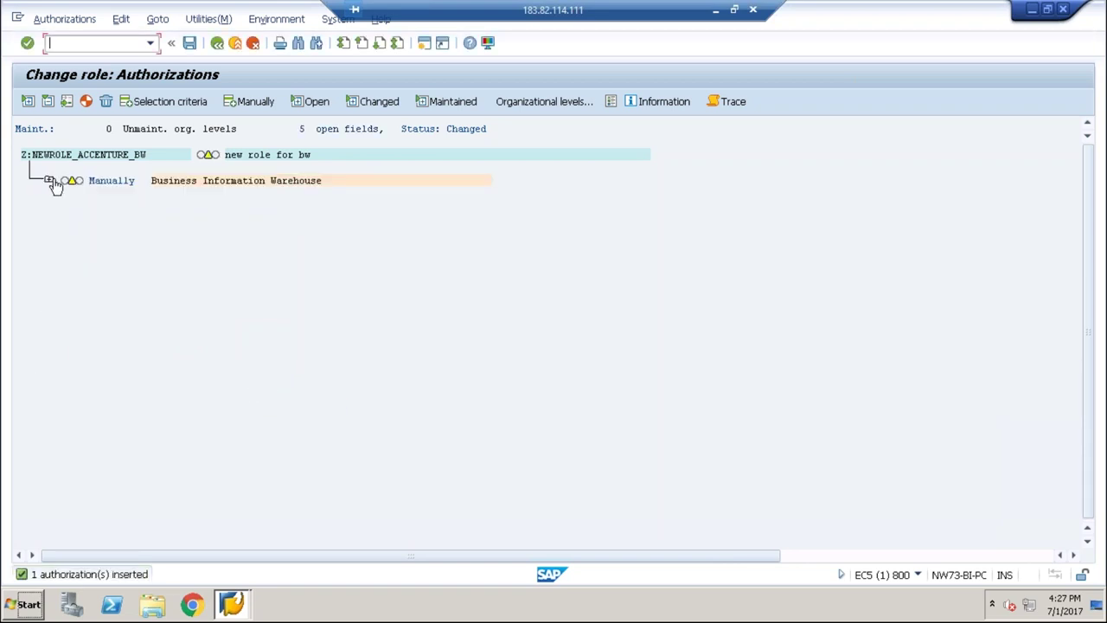
Step: Expand Business Information Warehouse and Business Explorer - Components to reveal the five fields
left_click(49, 180)
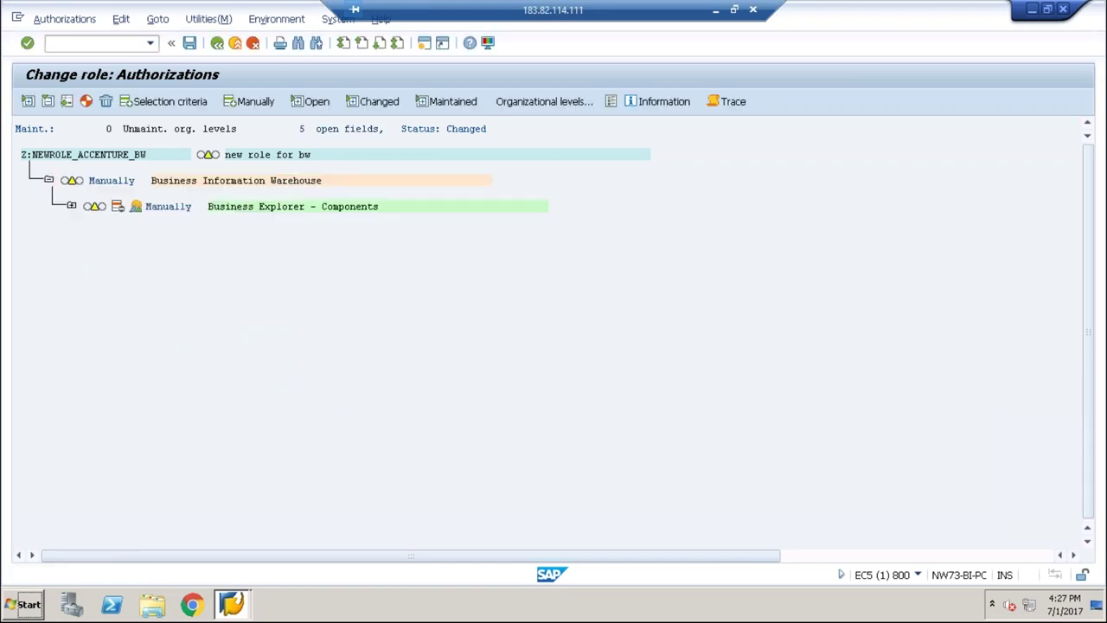
left_click(71, 206)
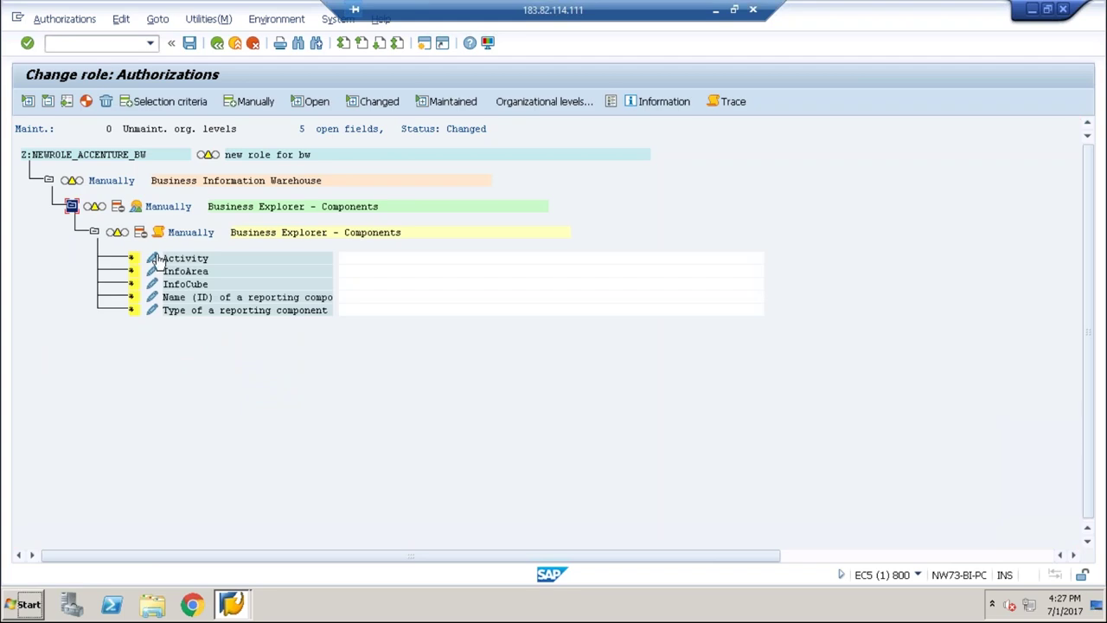
left_click(211, 21)
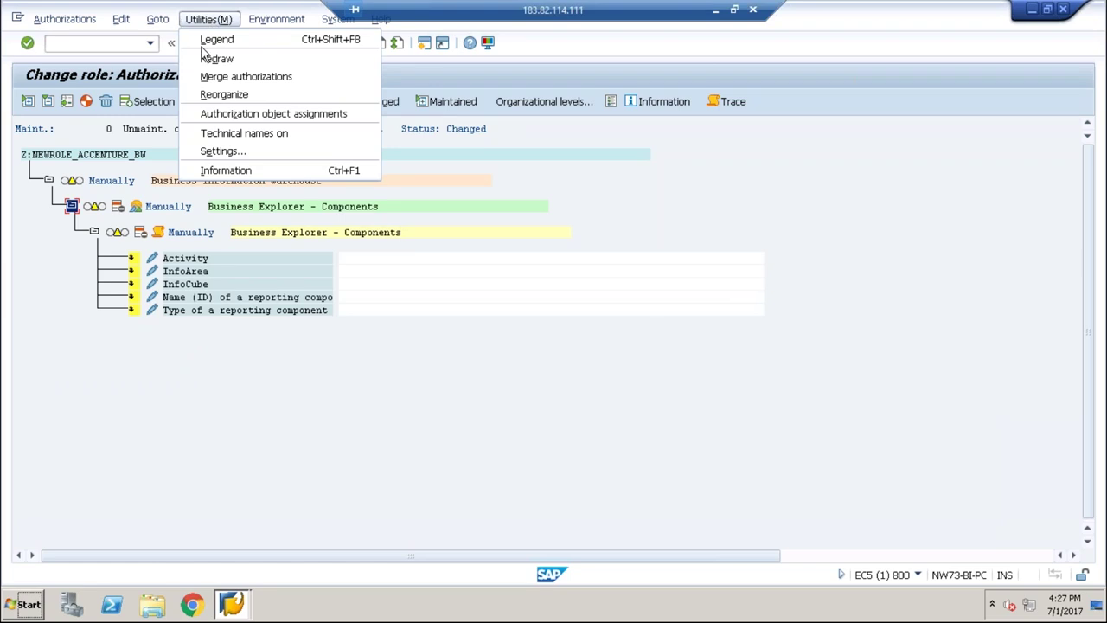
Step: Turn on technical field names in the authorization tree
left_click(232, 133)
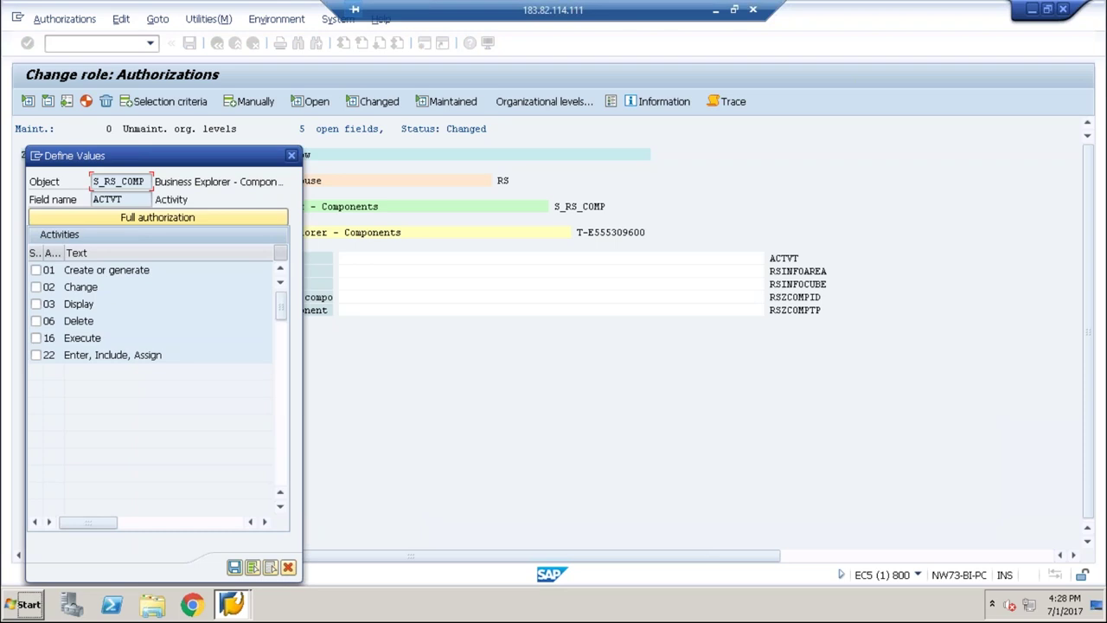
Step: Set the S_RS_COMP Activity field to 03 Display and 16 Execute only
left_click(37, 271)
left_click(37, 287)
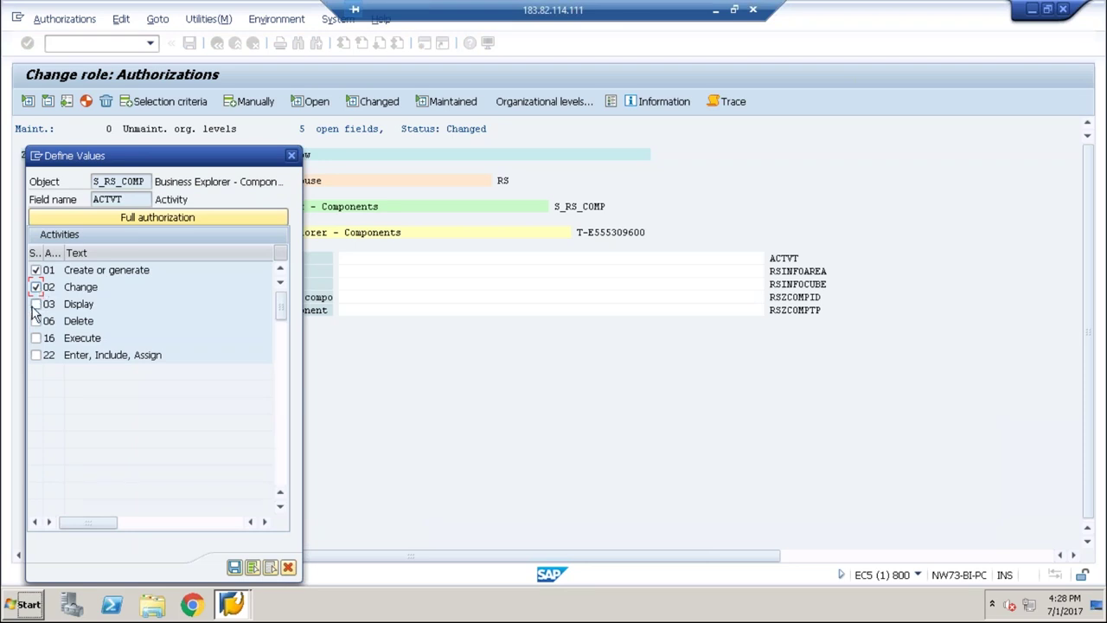
left_click(37, 303)
left_click(36, 287)
left_click(35, 270)
left_click(35, 338)
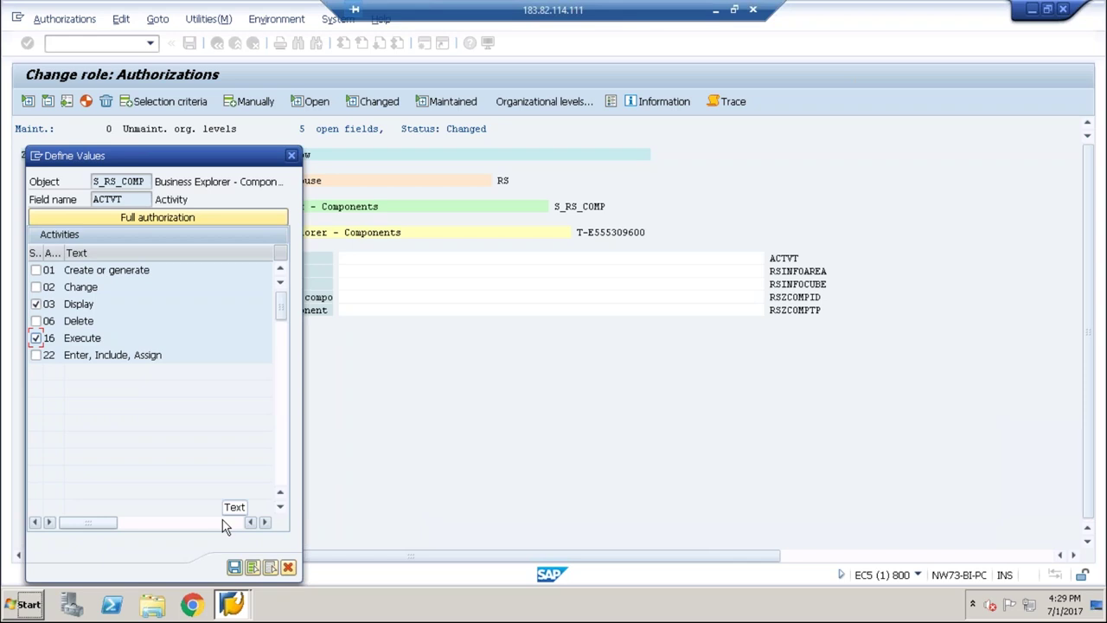
left_click(235, 568)
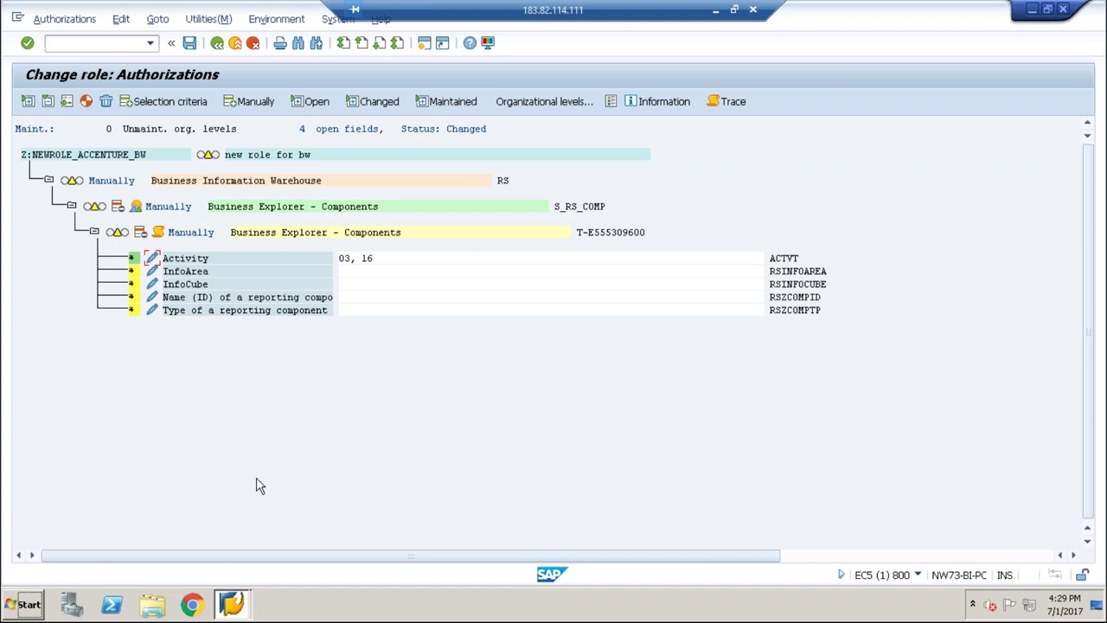
Step: Grant full authorization * for the InfoArea field
left_click(151, 273)
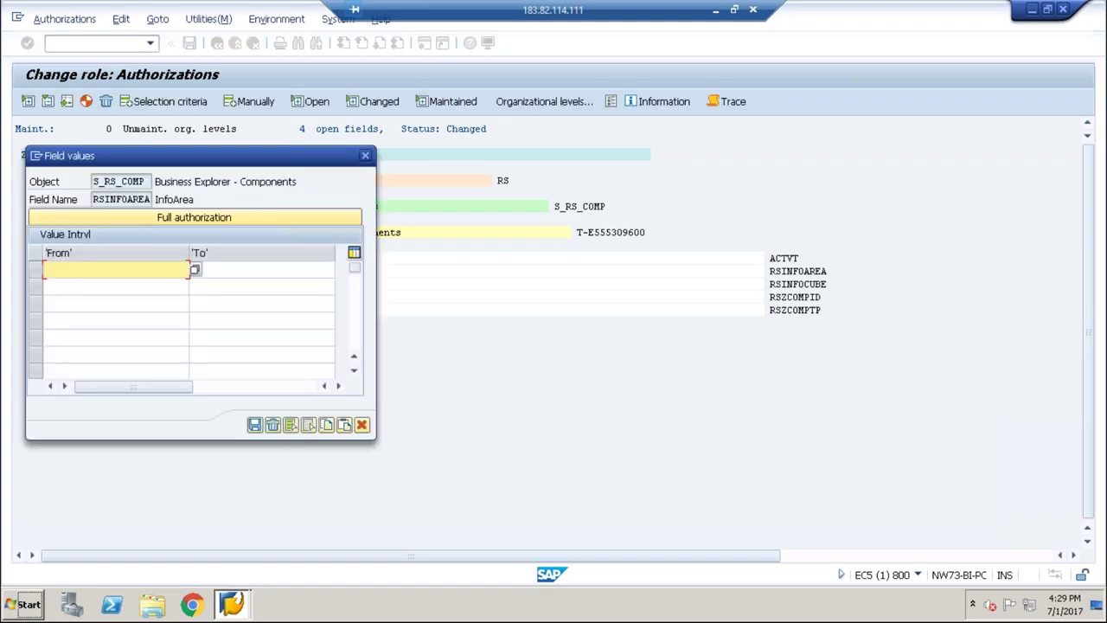
left_click(195, 268)
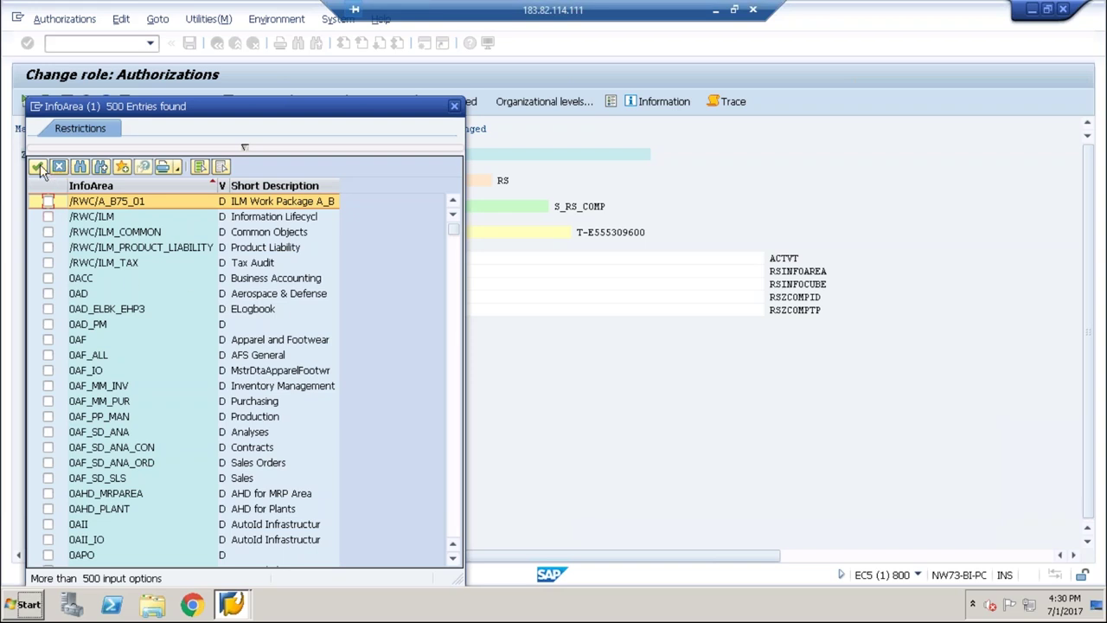
left_click(453, 106)
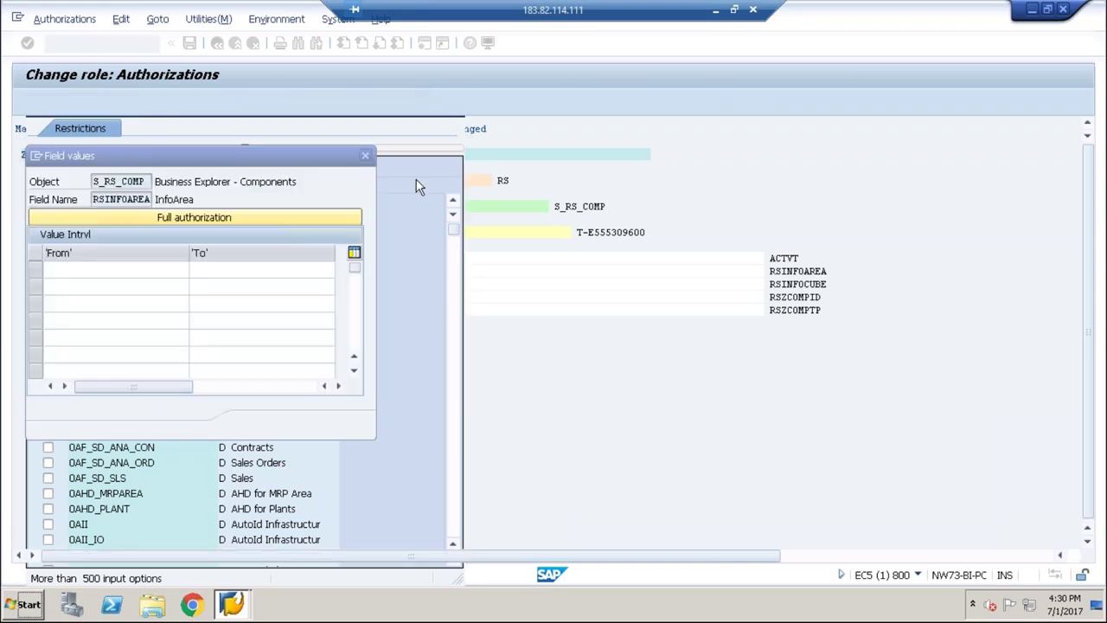
left_click(166, 216)
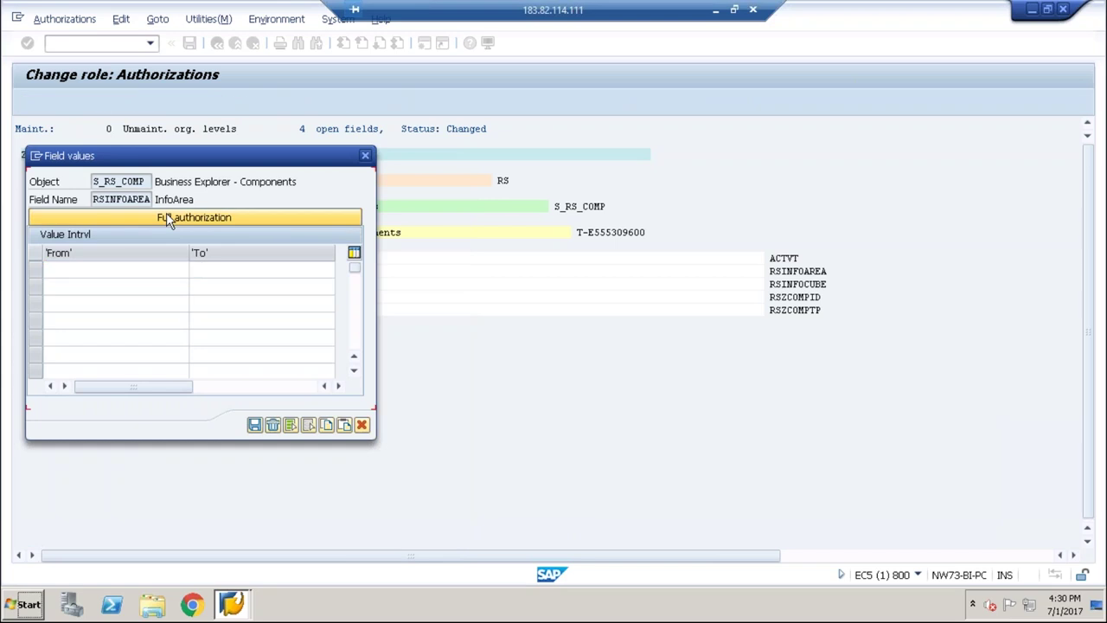
left_click(255, 424)
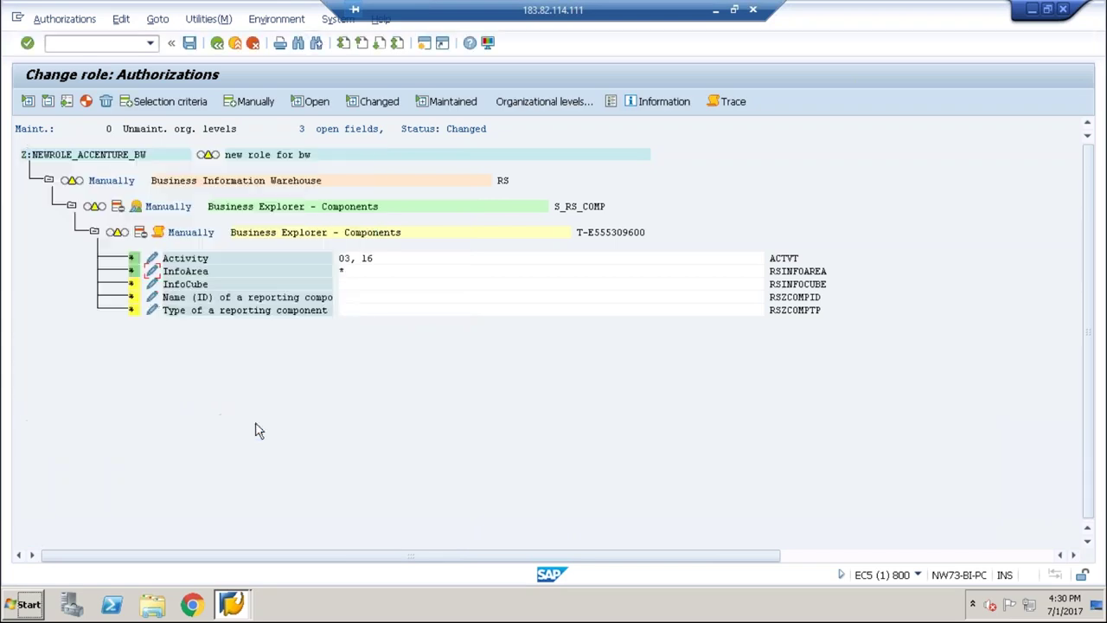
Step: Grant full authorization * for the InfoCube field
left_click(152, 297)
left_click(152, 283)
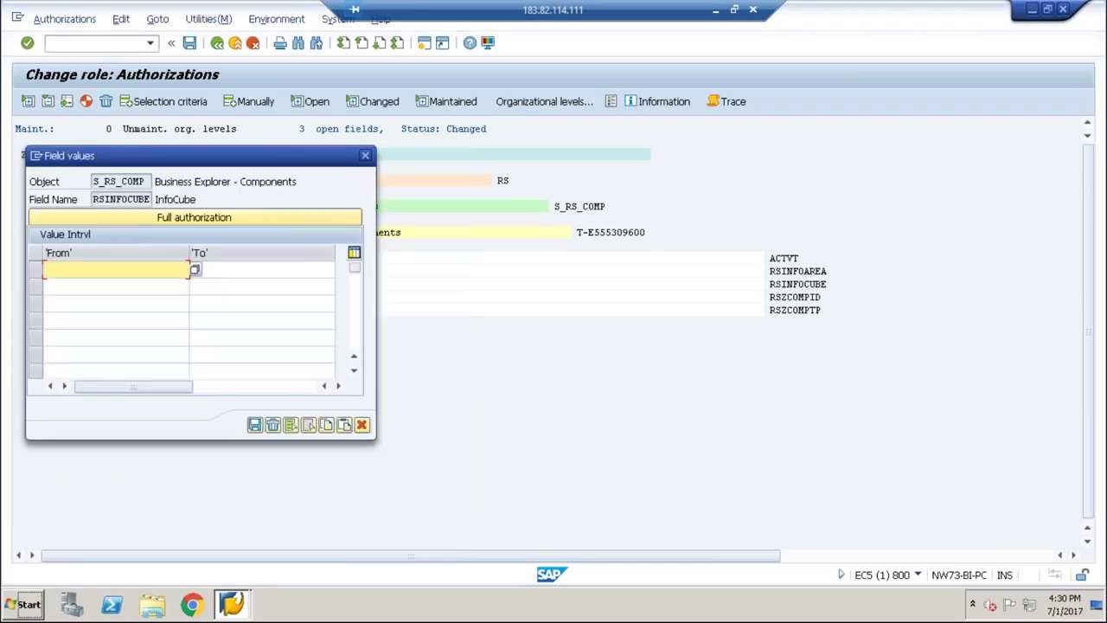
left_click(195, 269)
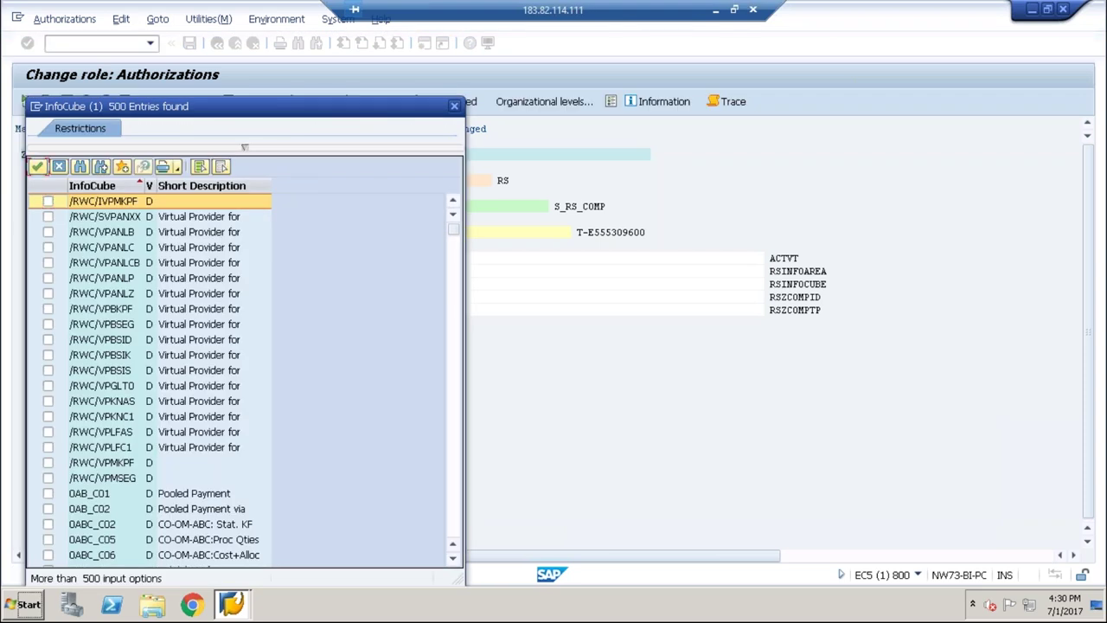
left_click(38, 166)
left_click(147, 226)
left_click(254, 423)
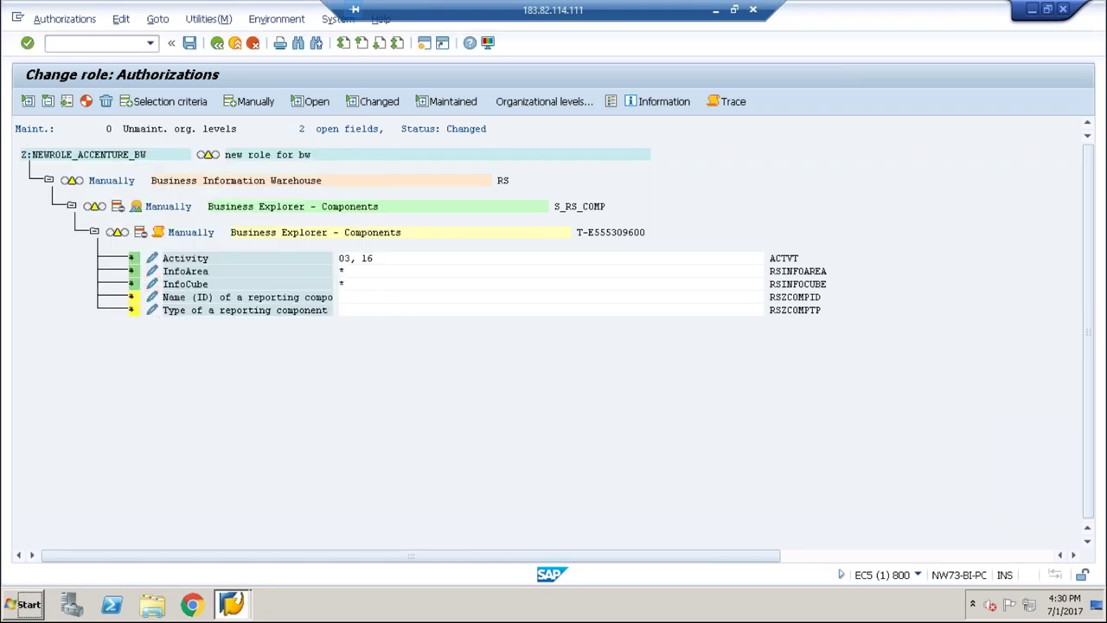
Step: Bring up value help for the RSZCOMPID From field to list available queries
left_click(151, 296)
left_click(201, 268)
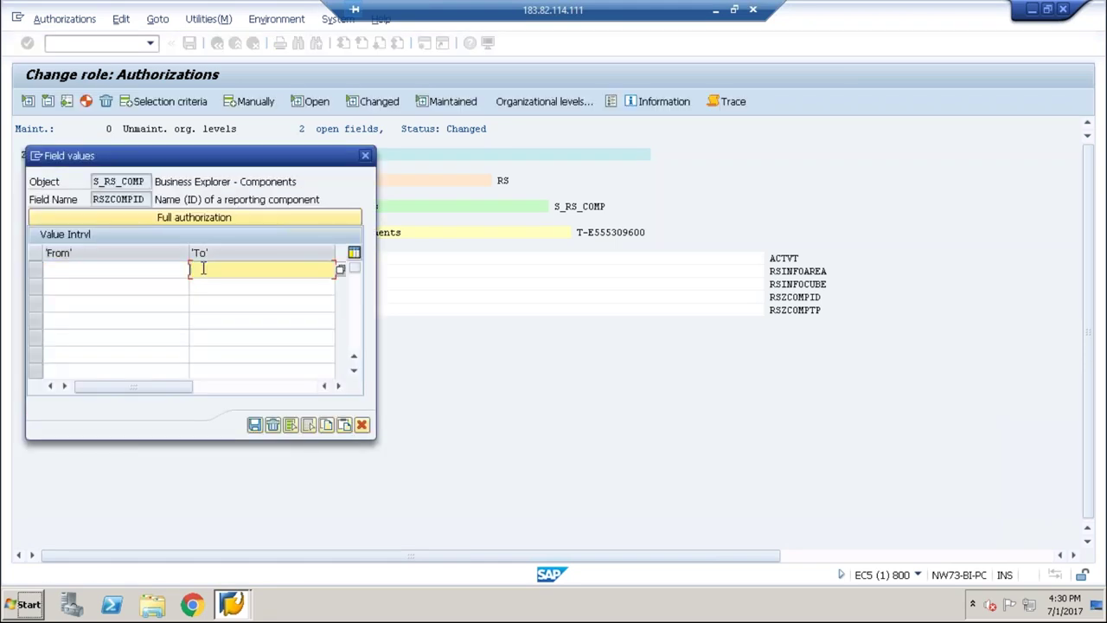
left_click(162, 269)
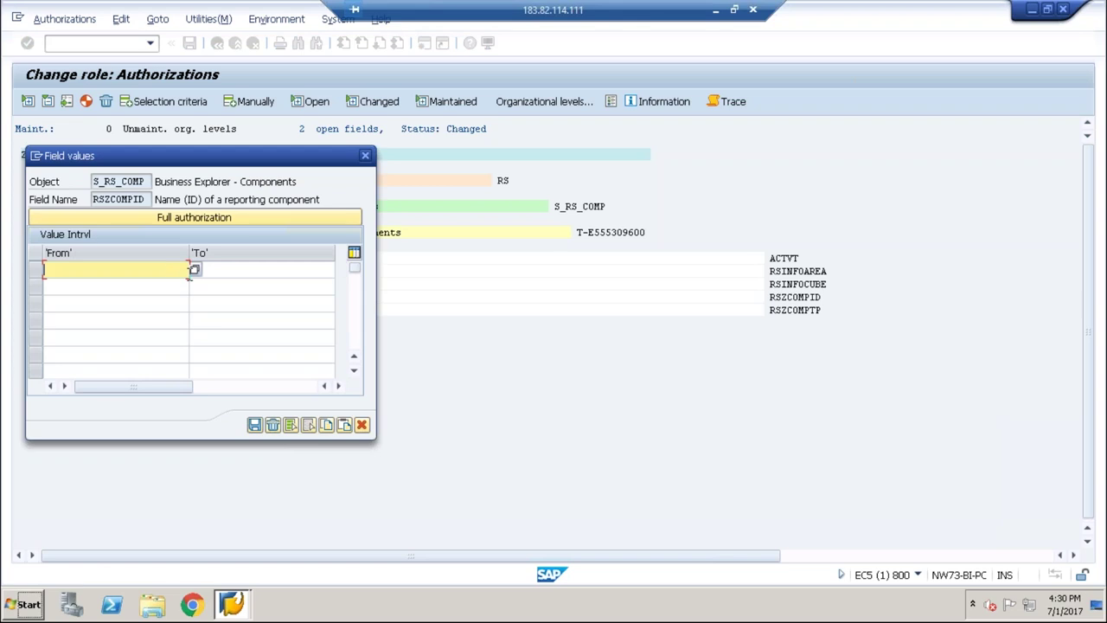
left_click(194, 269)
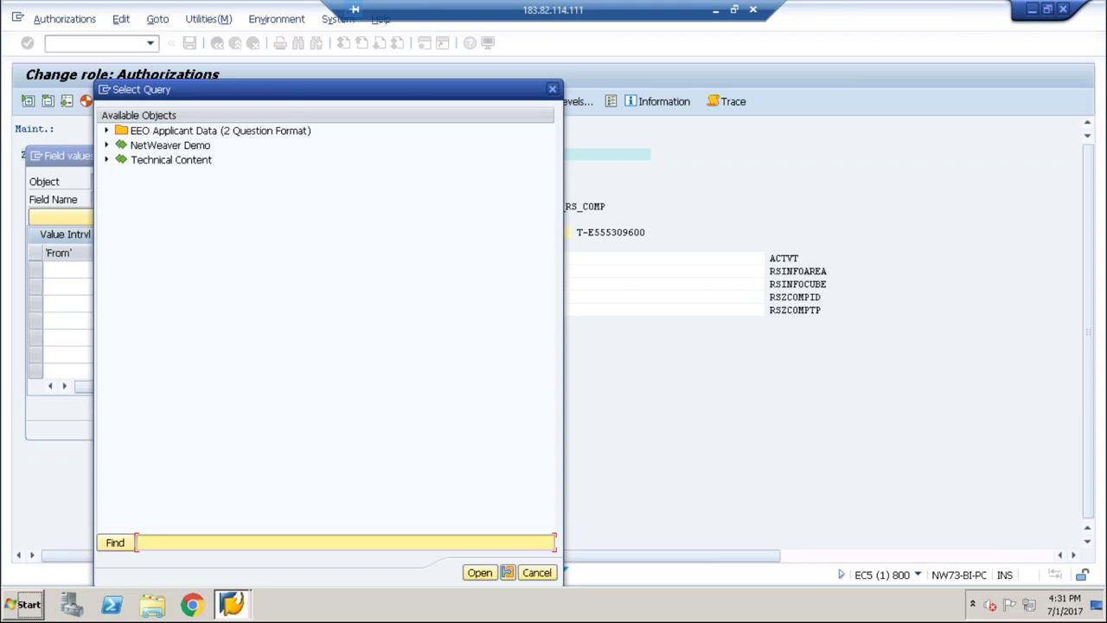
Step: Close the query list and replace the * in the From field with a partial component name
left_click(536, 573)
left_click(208, 217)
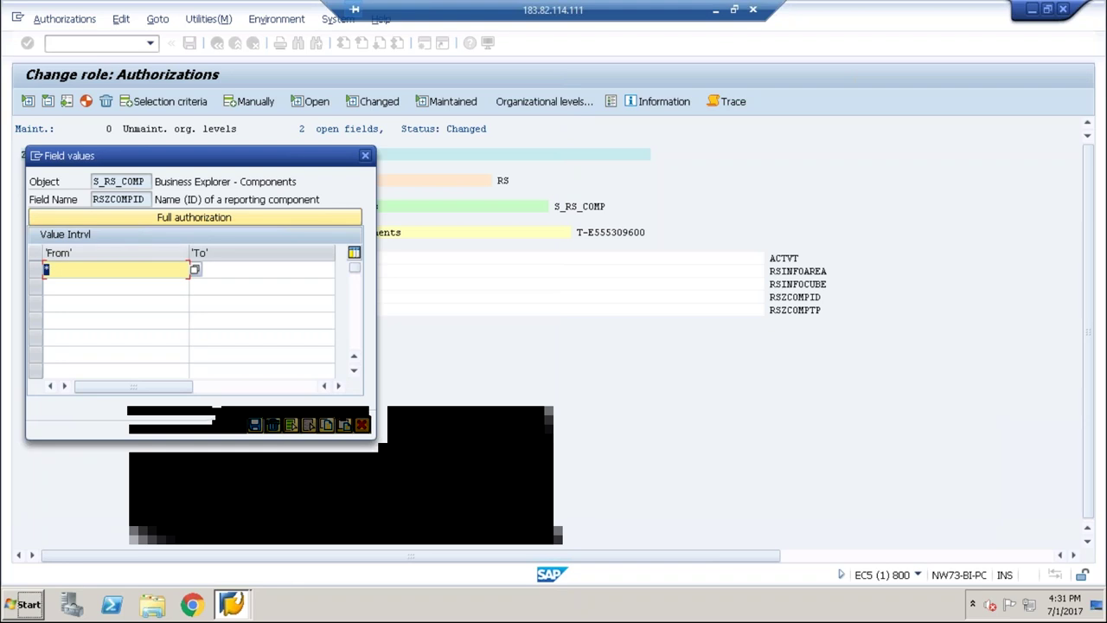
key("BackSpace")
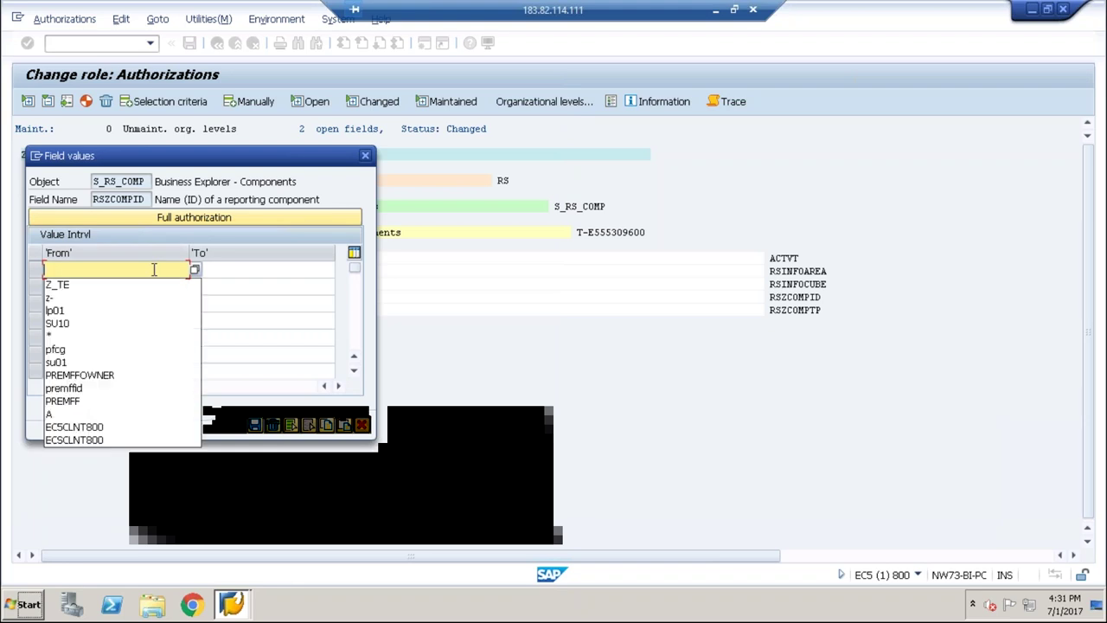
type("man")
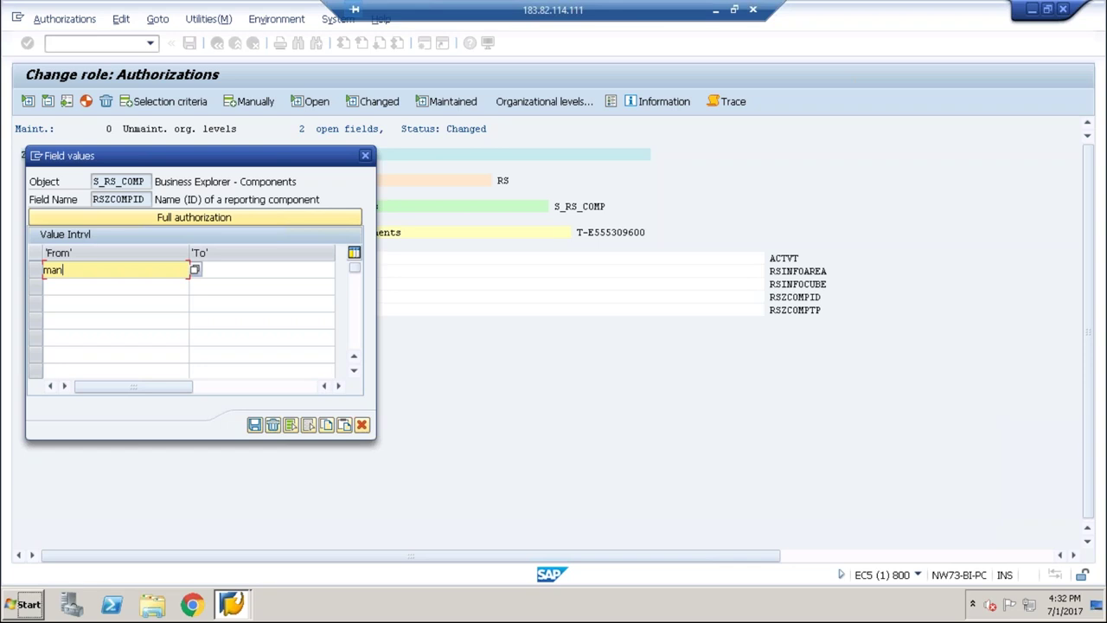
type("u")
key("BackSpace")
key("BackSpace")
key("BackSpace")
key("BackSpace")
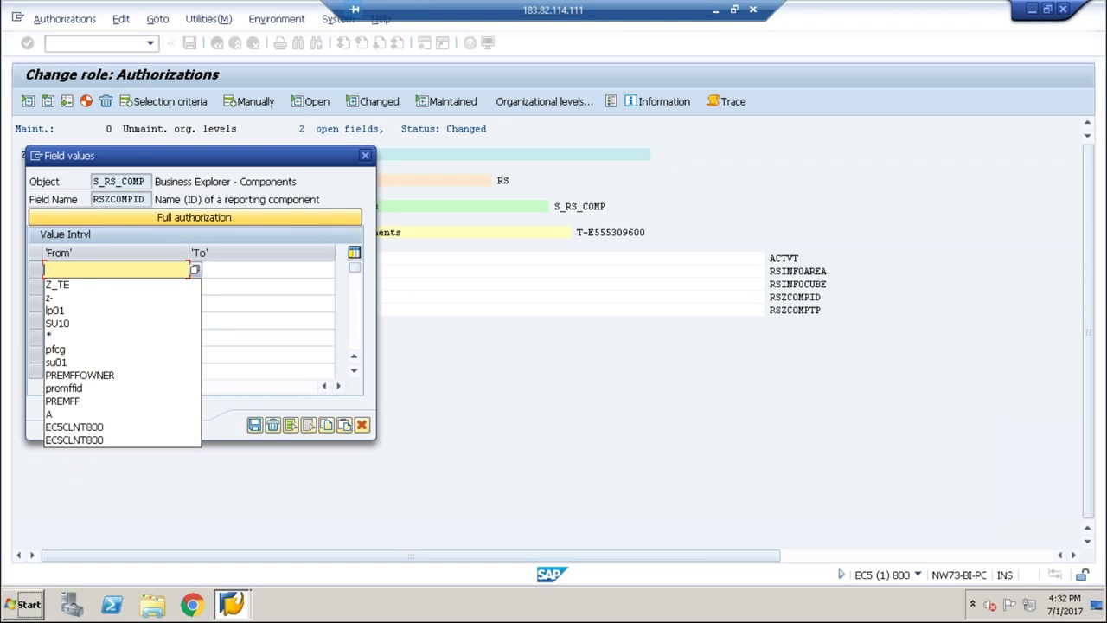
type("m")
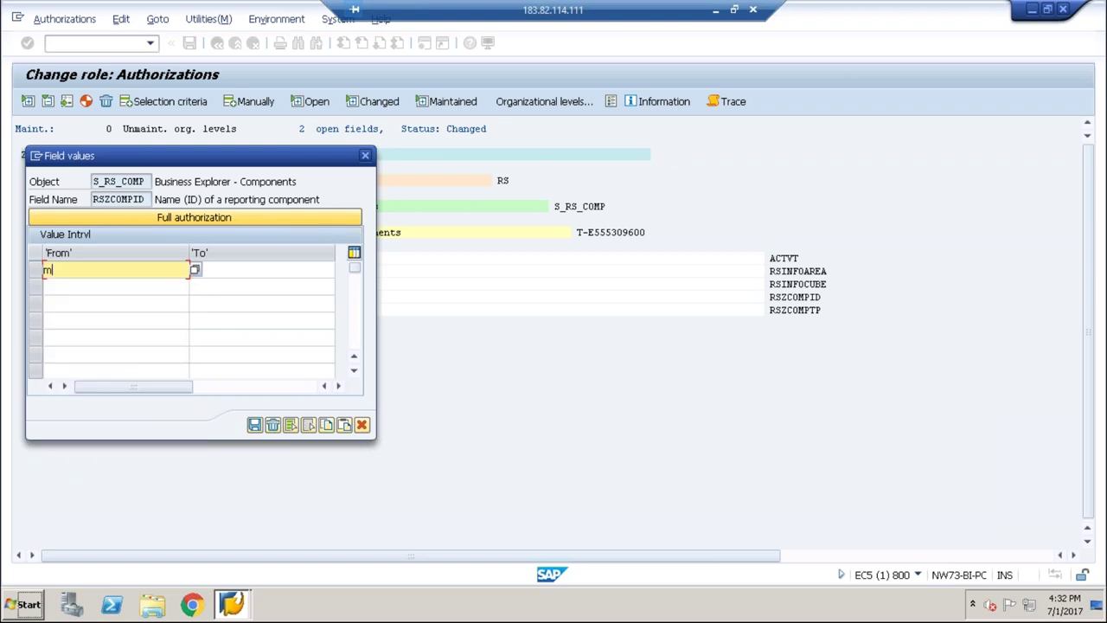
key("BackSpace")
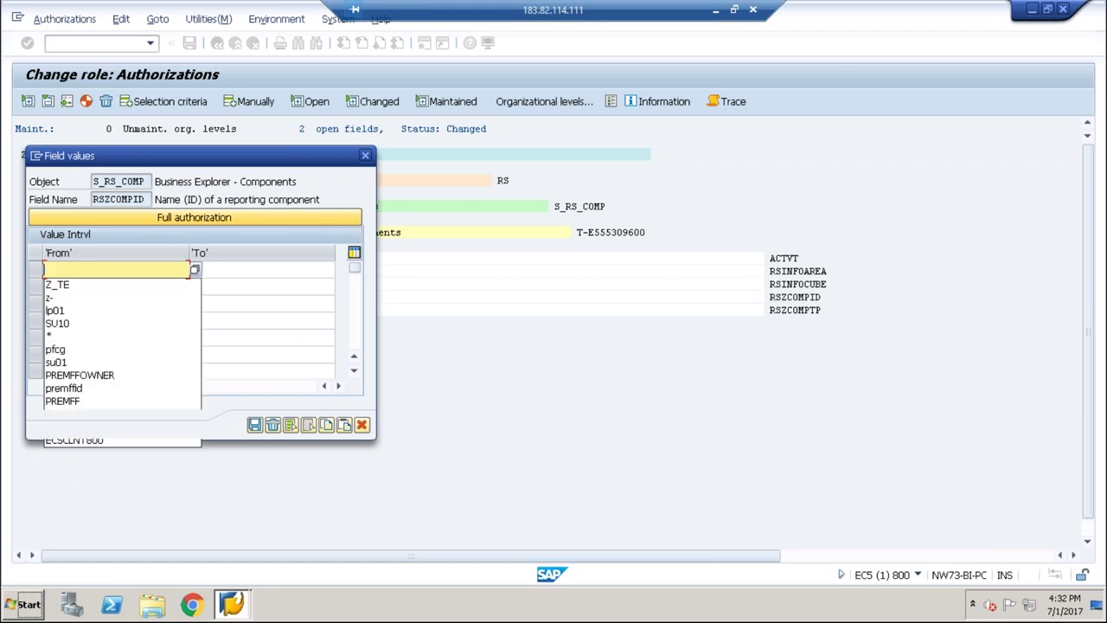
Step: Set MANUALLY as the component Name (ID) value, then bring up the component type choices
left_click(138, 268)
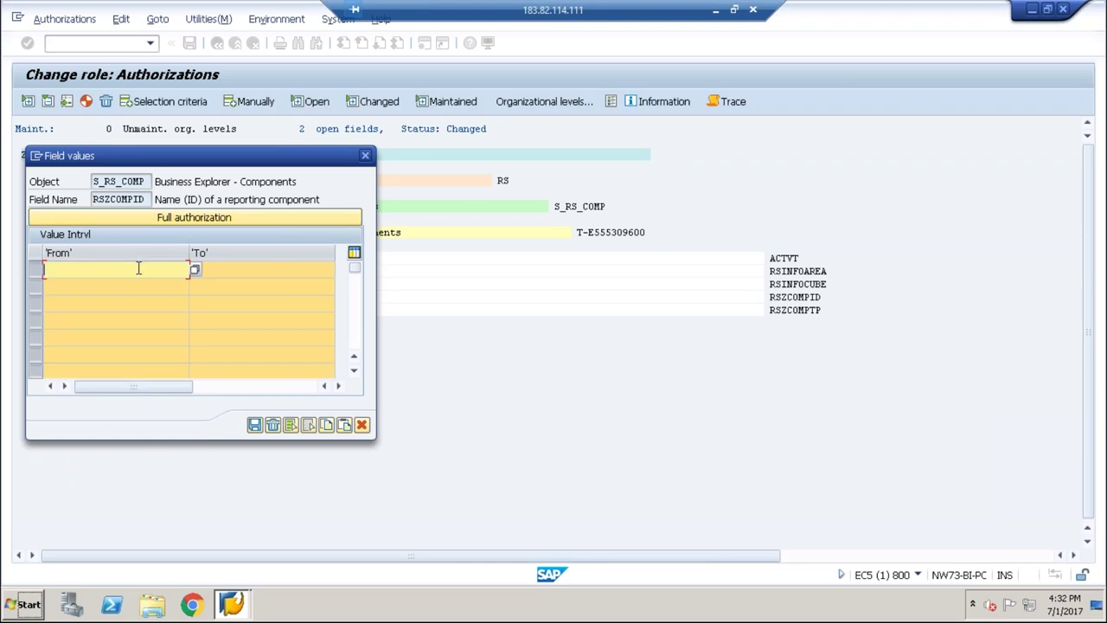
left_click(193, 272)
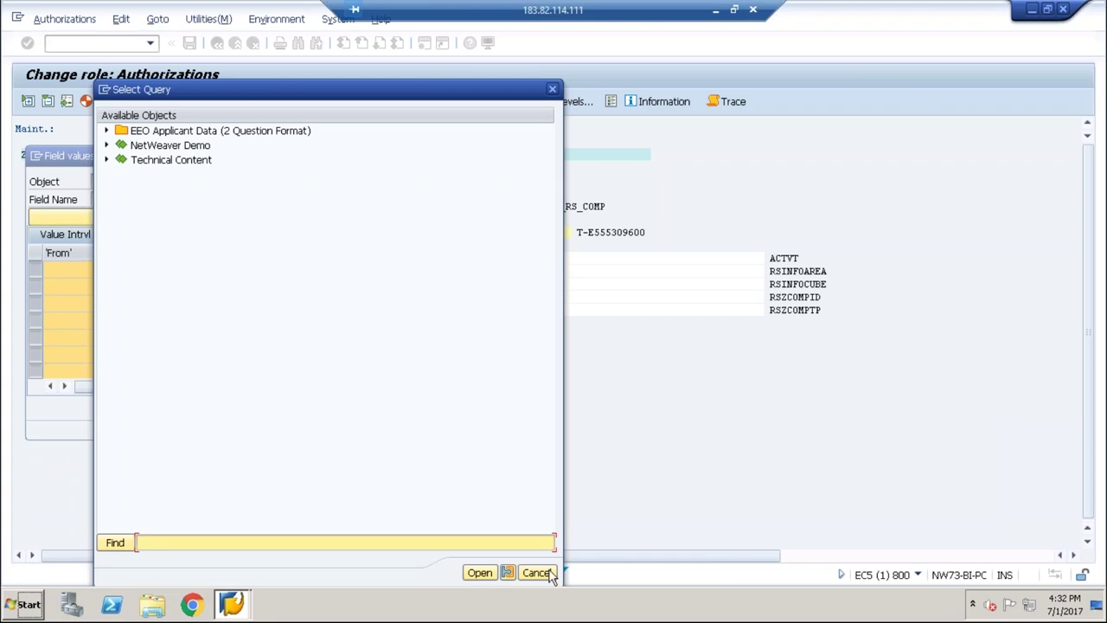
left_click(530, 573)
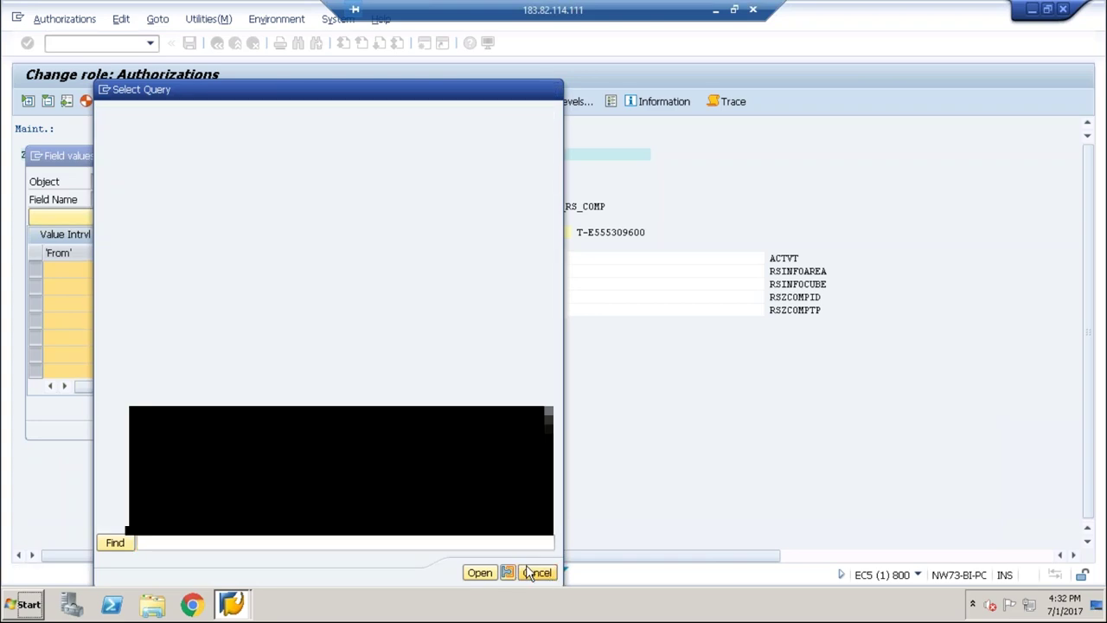
type("manually")
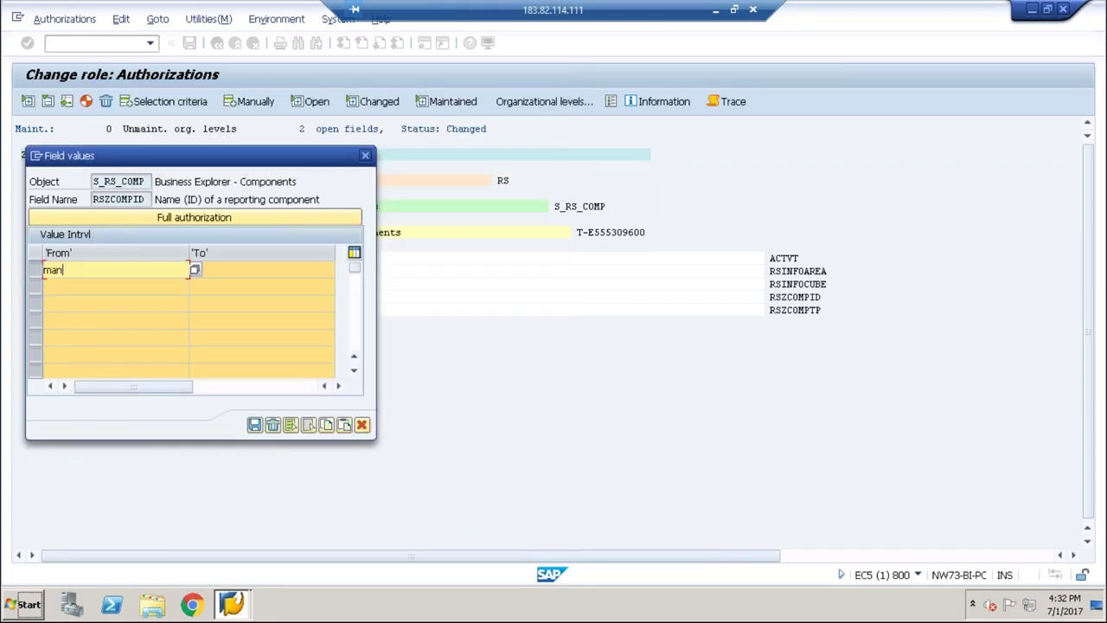
left_click(255, 424)
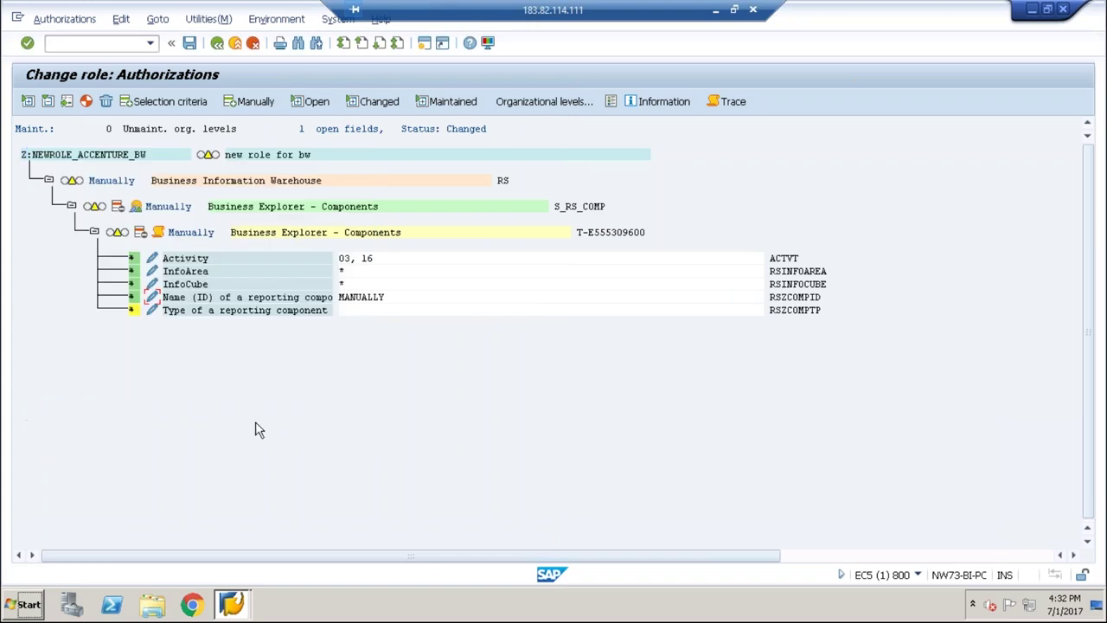
left_click(151, 310)
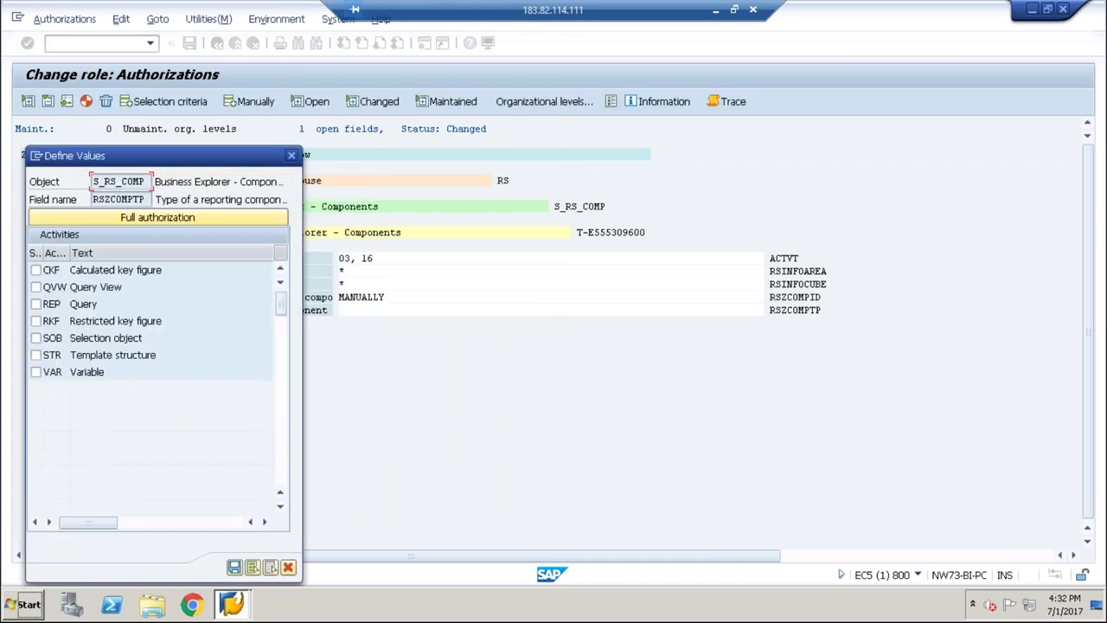
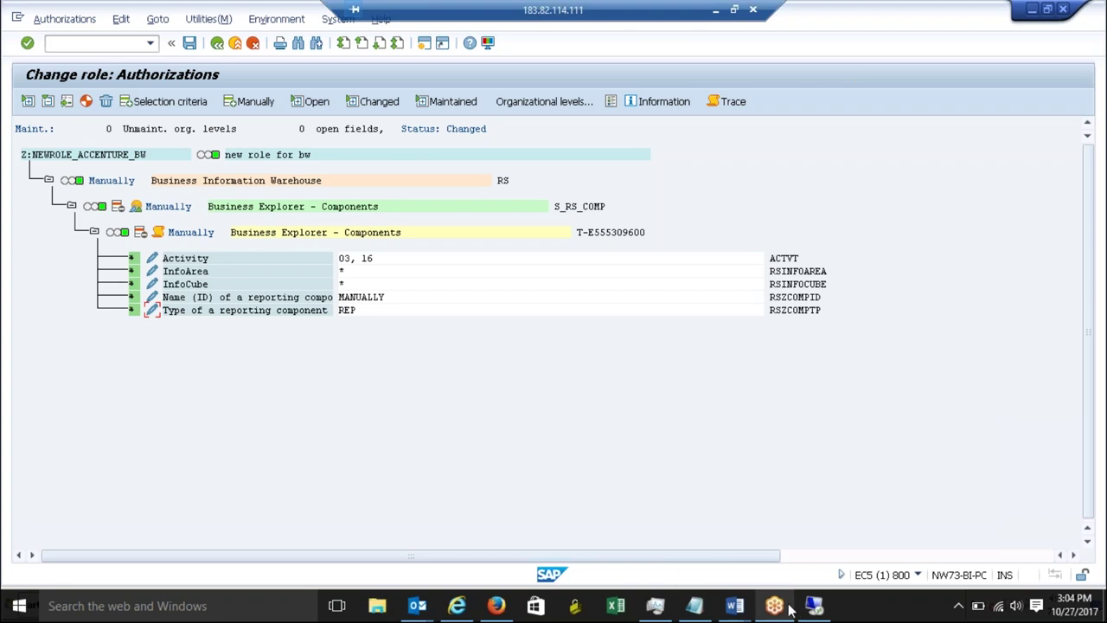
Step: Inspect S_RS_COMP's reporting component ID values (MANUALLY) and close them unchanged
mouse_move(774, 608)
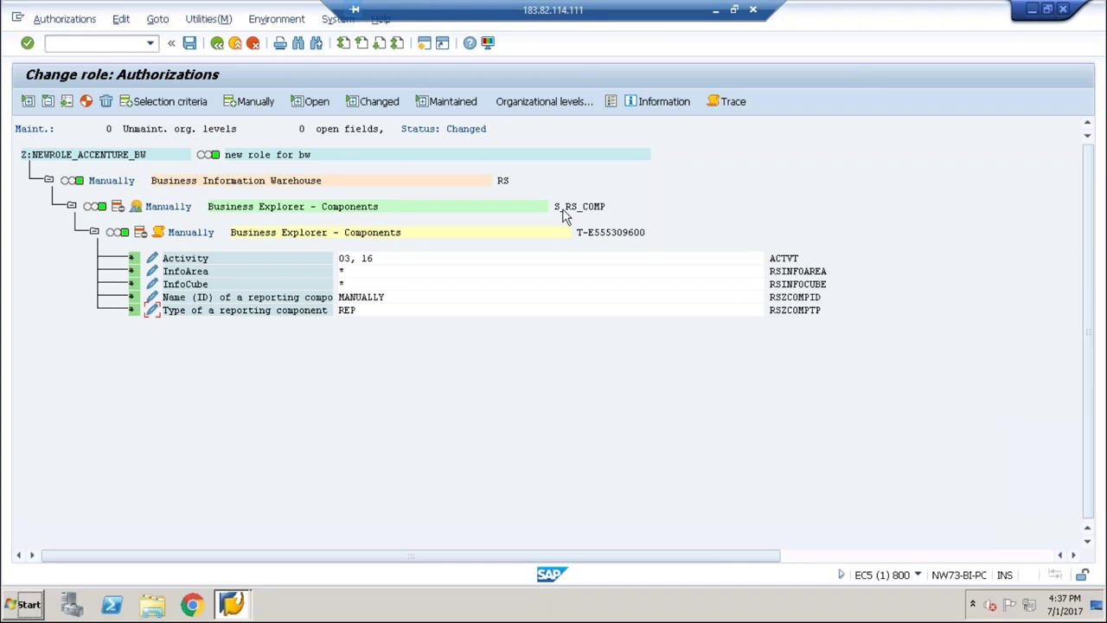
left_click(558, 210)
left_click(501, 181)
left_click(152, 296)
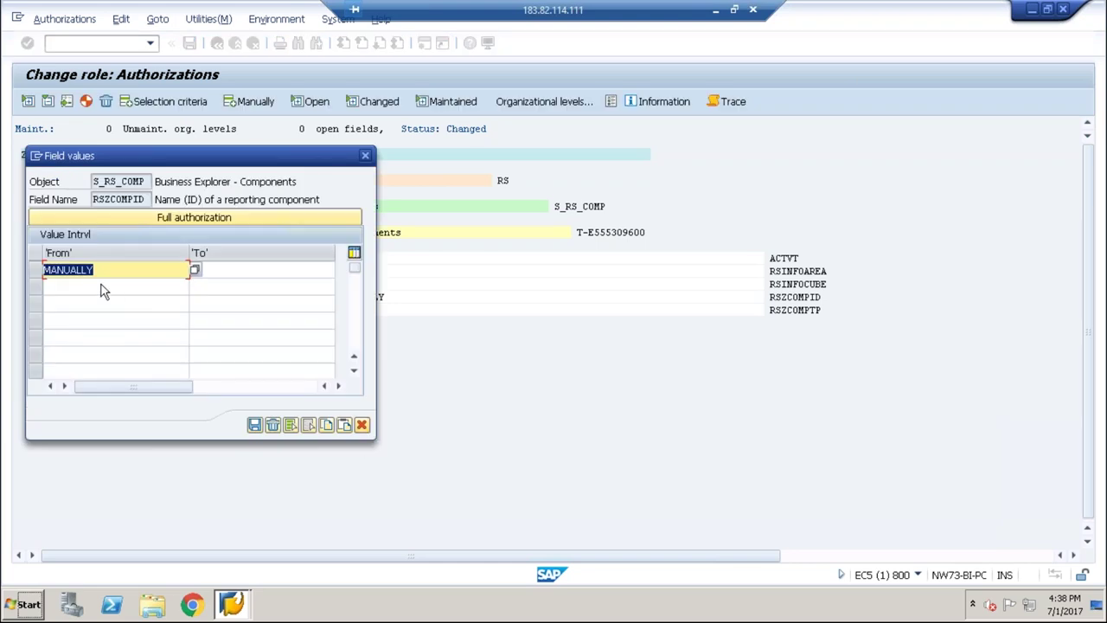
left_click(102, 291)
left_click(362, 425)
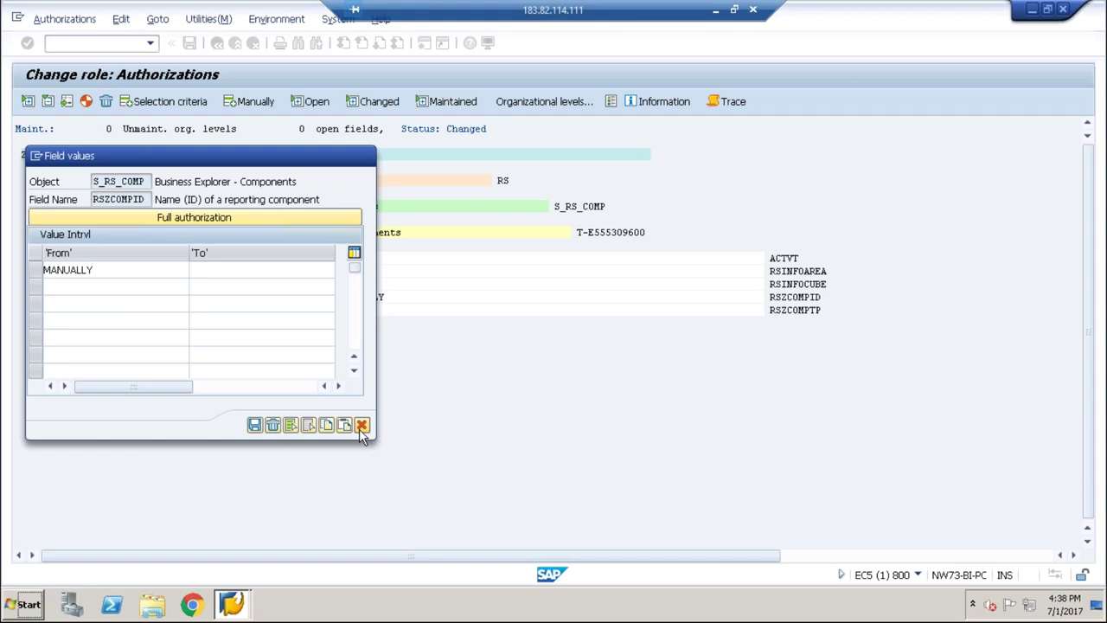
Step: Manually add authorization object S_RS_COMP1 to the role and expand its new node
left_click(249, 101)
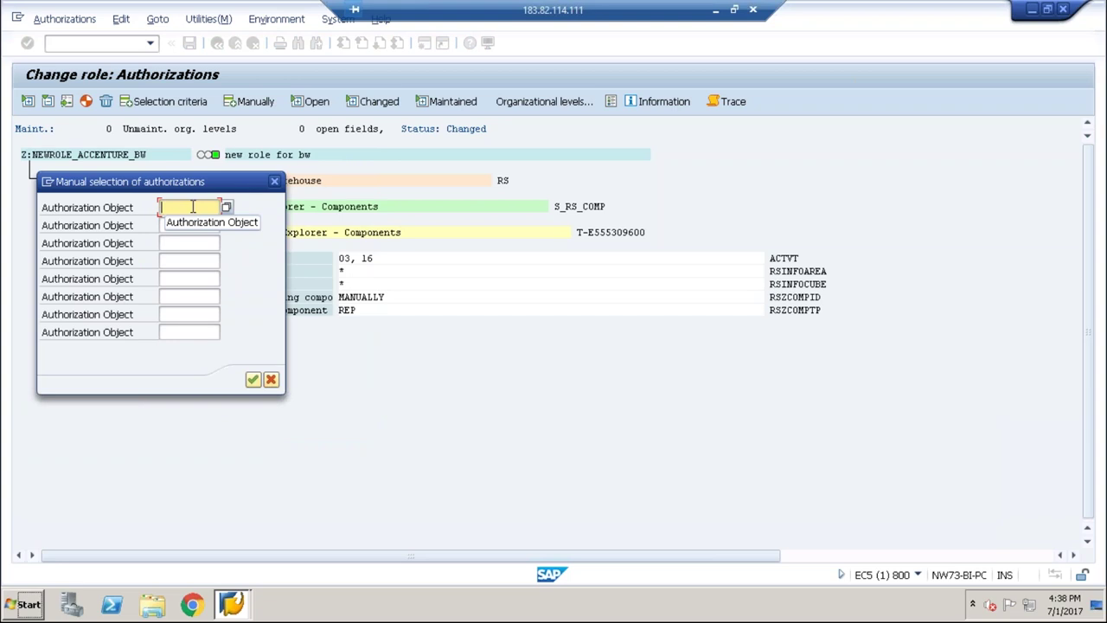
type("S")
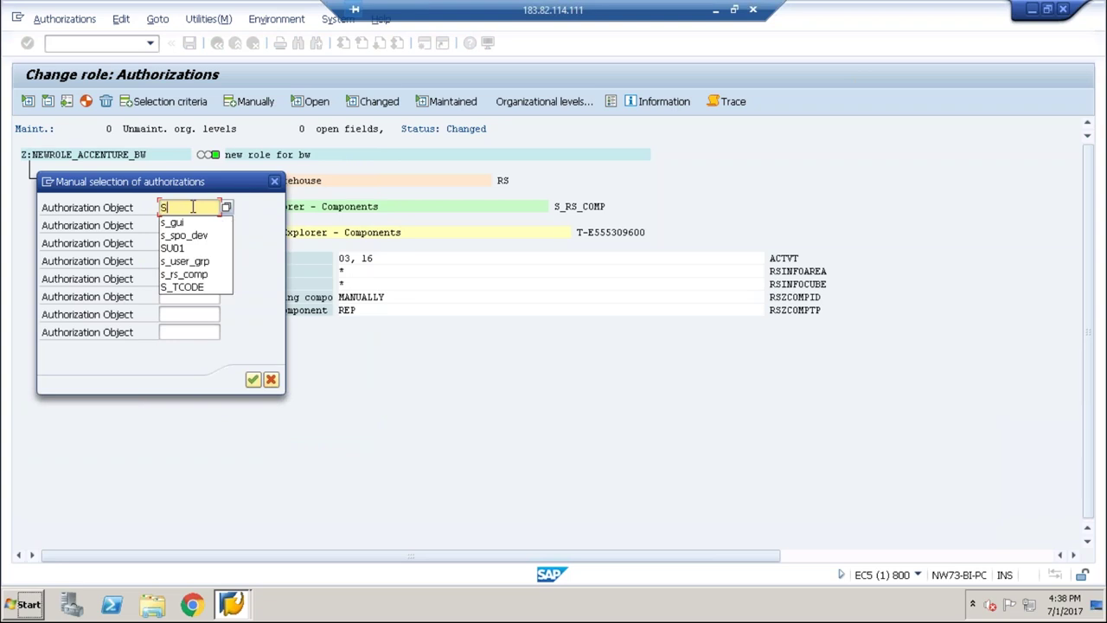
type("_RS")
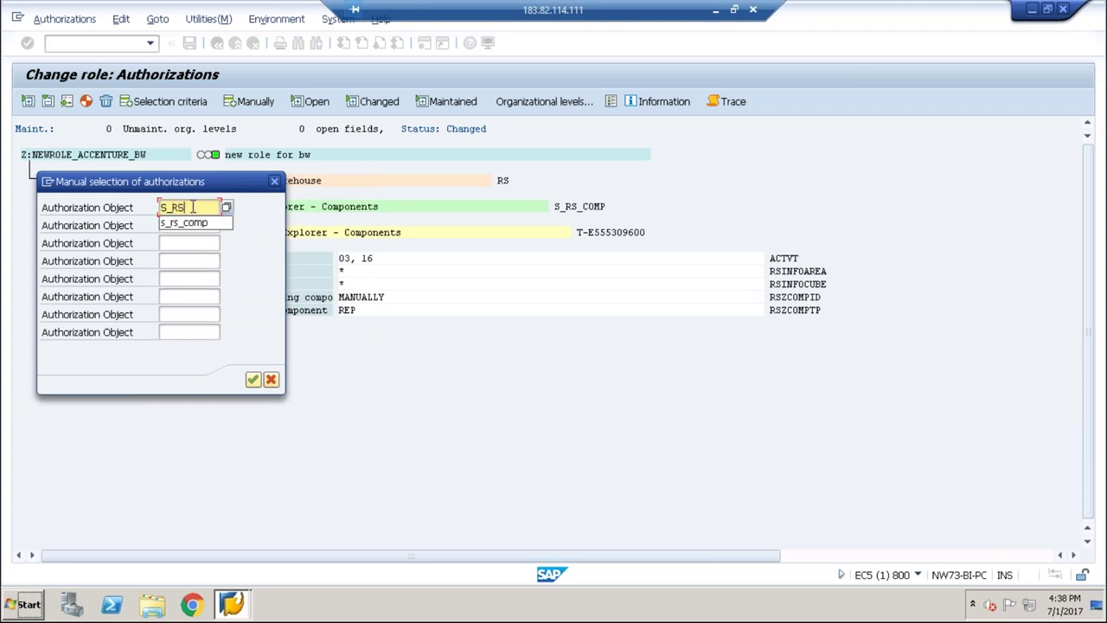
type("_COMP")
key("Return")
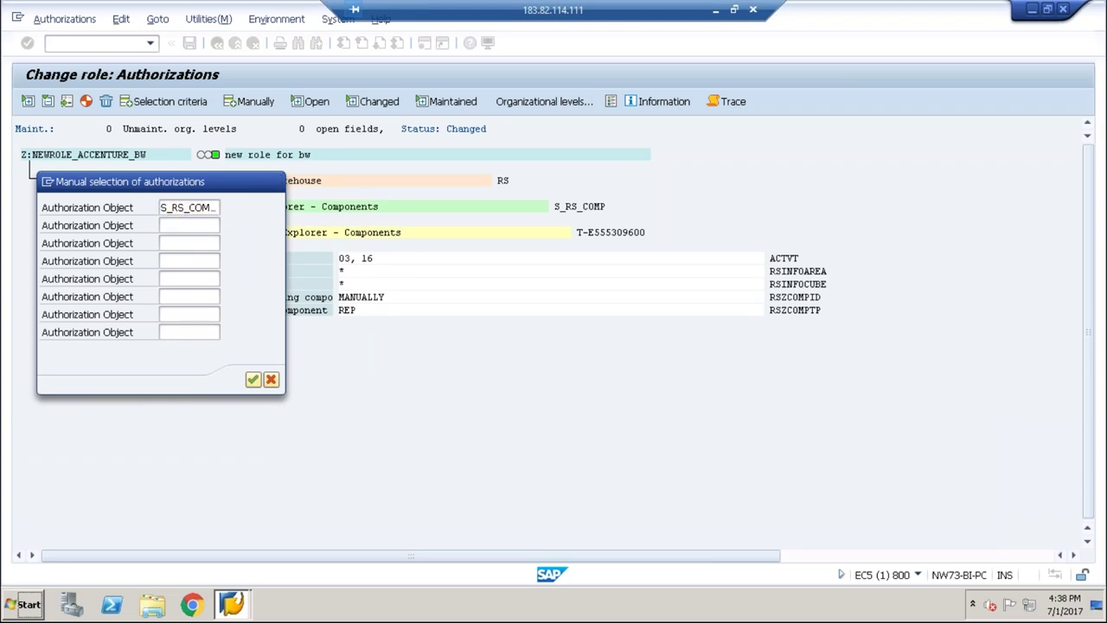
key("Return")
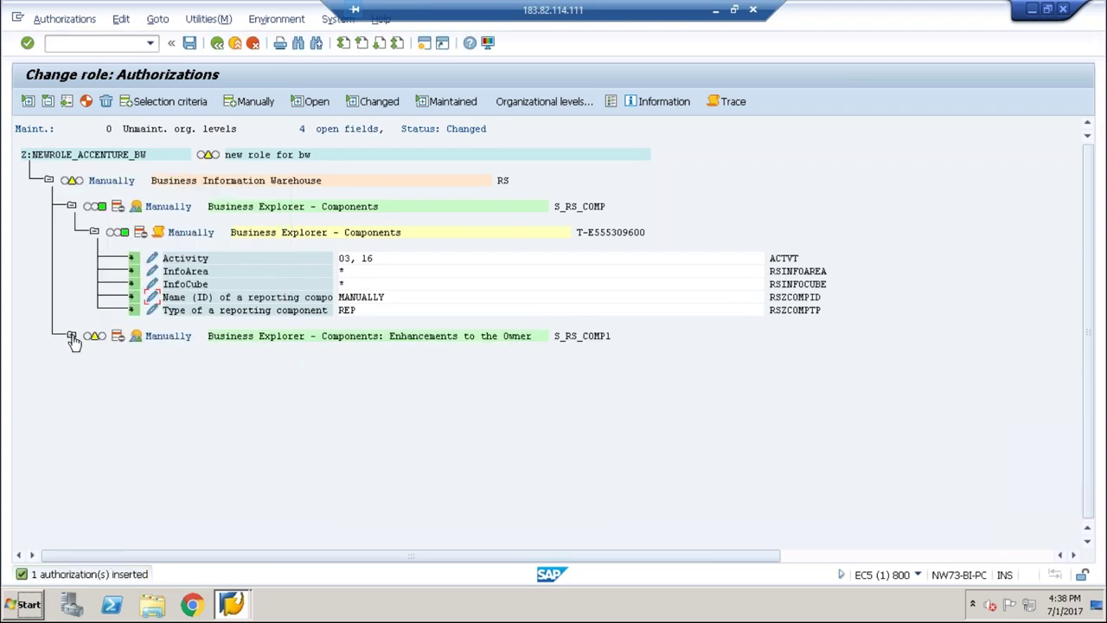
left_click(72, 337)
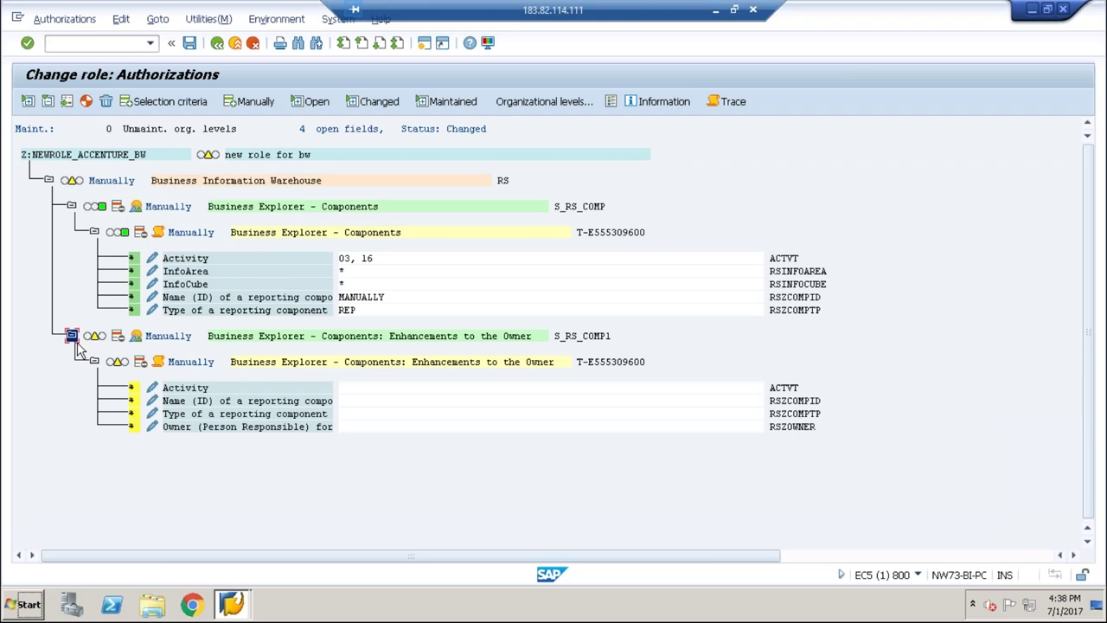
Step: Set S_RS_COMP1's Activity field to 03 Display and 16 Execute
left_click(467, 338)
left_click(530, 337)
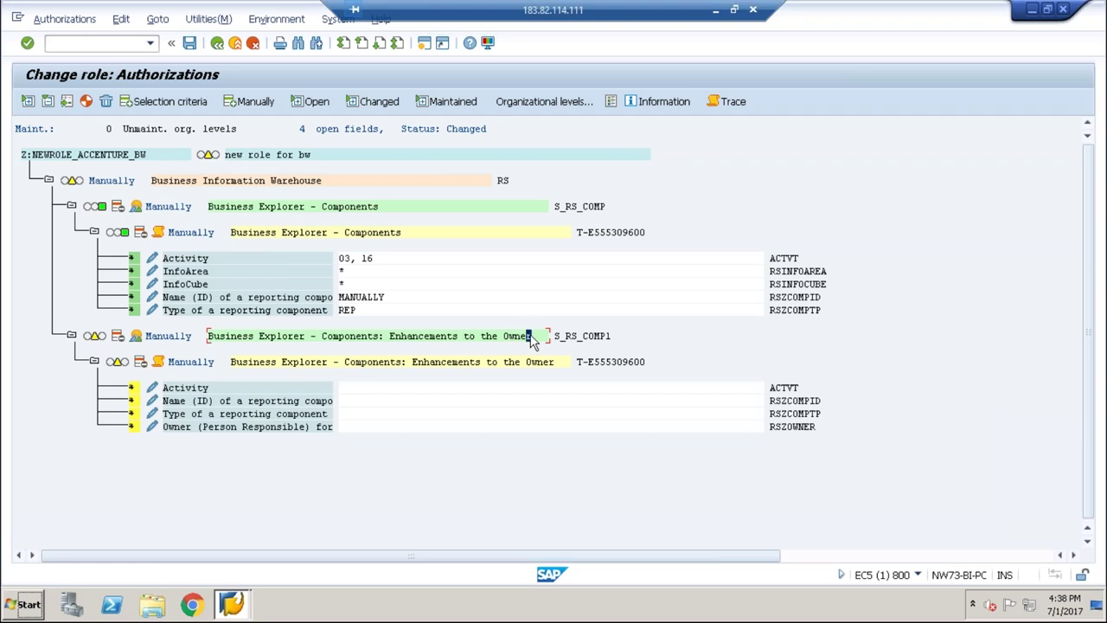
left_click(153, 388)
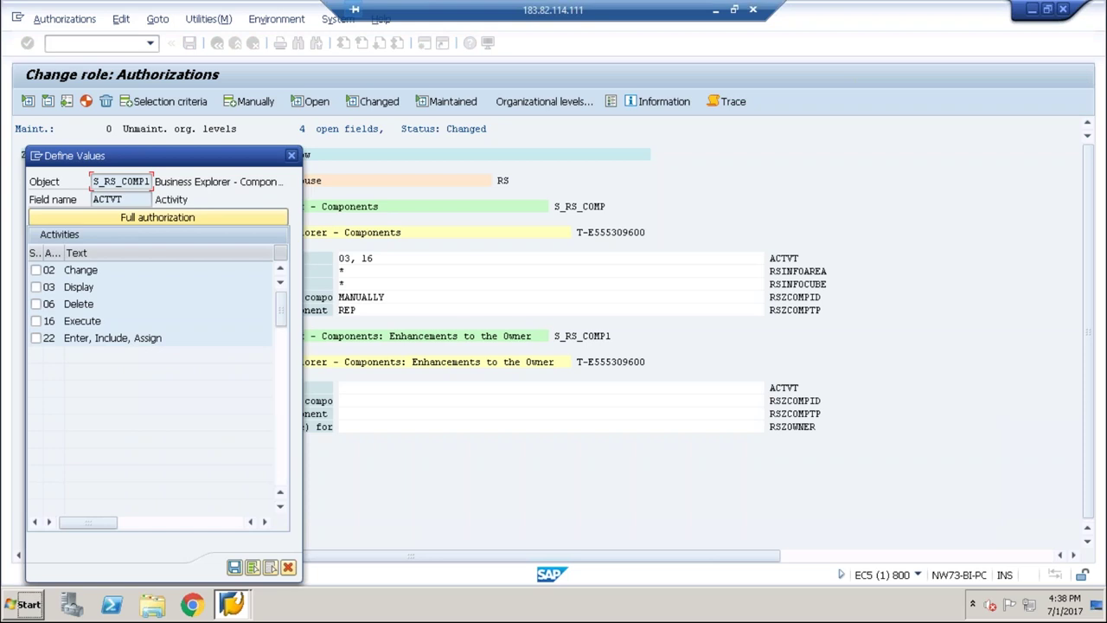
left_click(36, 286)
left_click(35, 321)
left_click(235, 567)
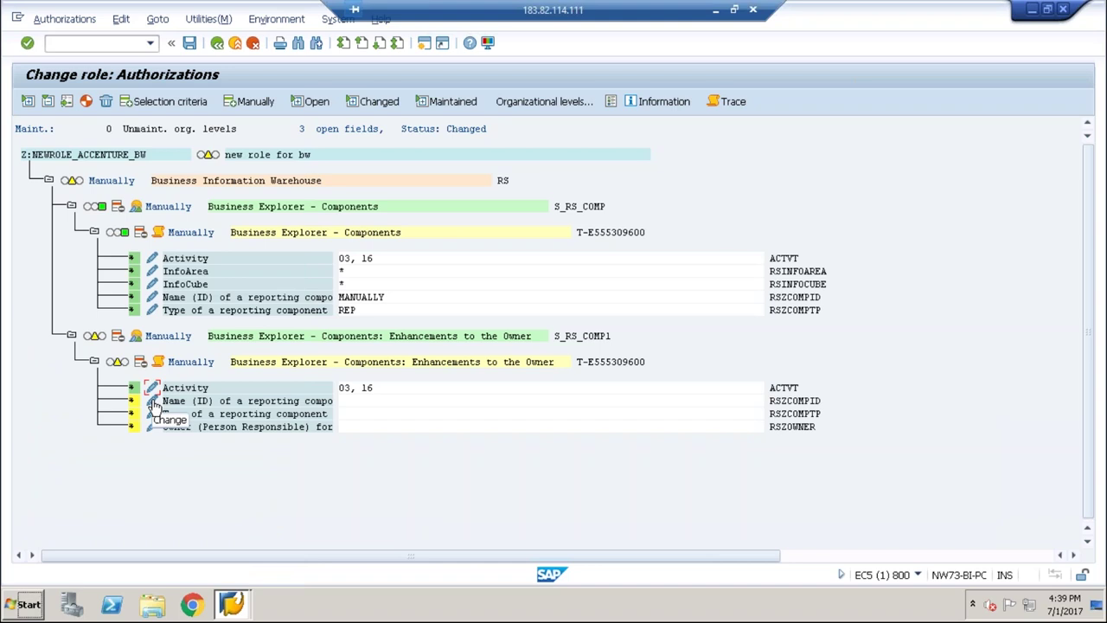
left_click(152, 401)
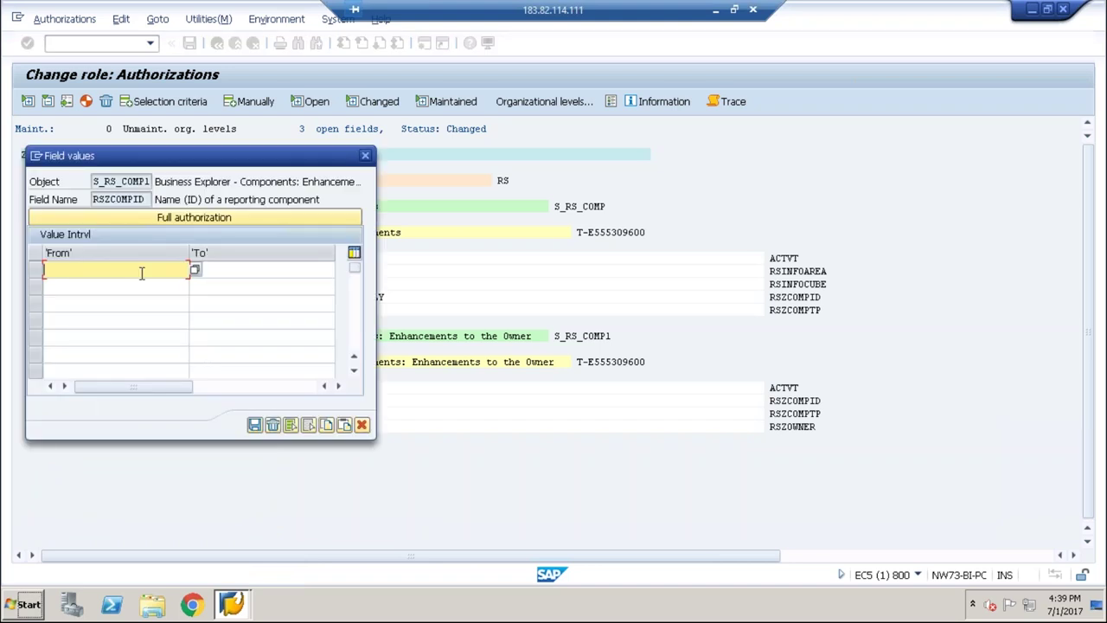
Step: Enter MANUALLY as S_RS_COMP1's reporting component ID and save the value
type("MANUA")
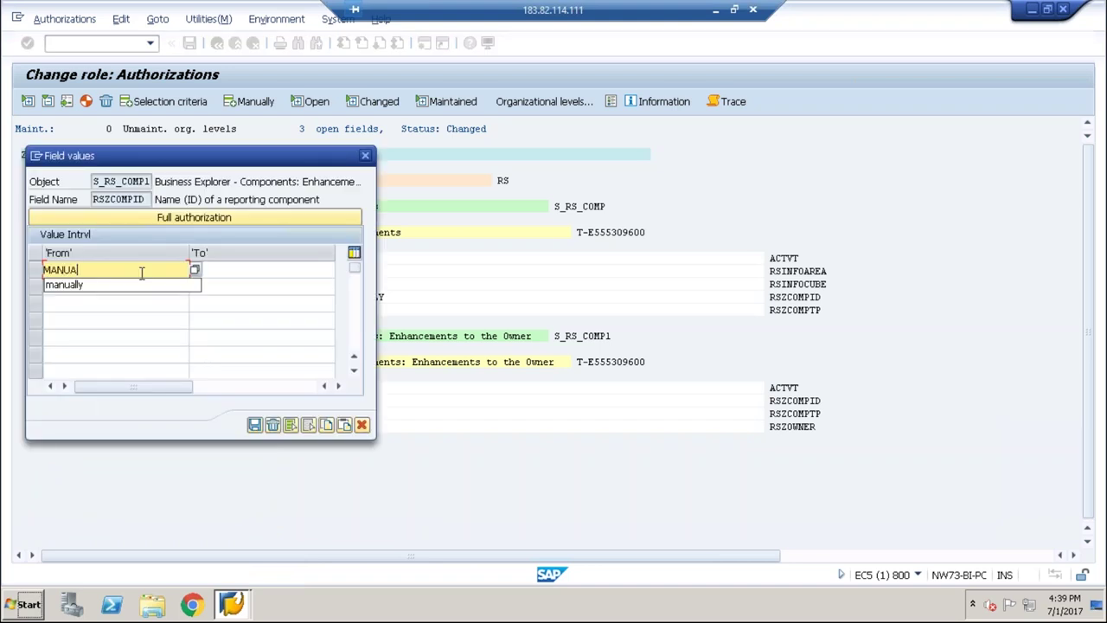
type("LL")
left_click(102, 293)
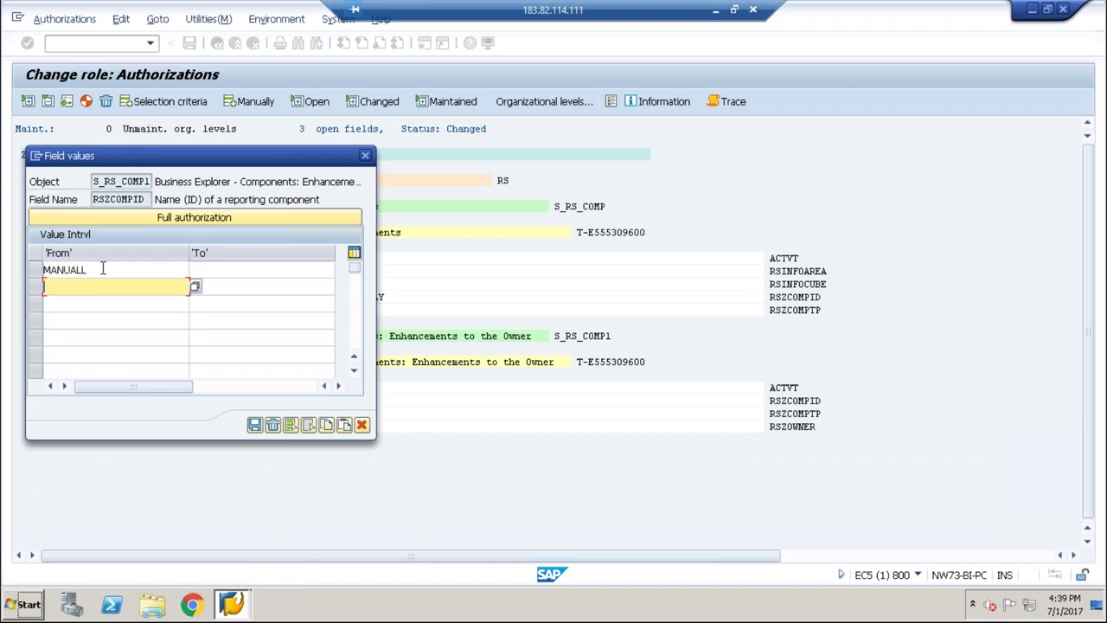
left_click(102, 269)
type("Y")
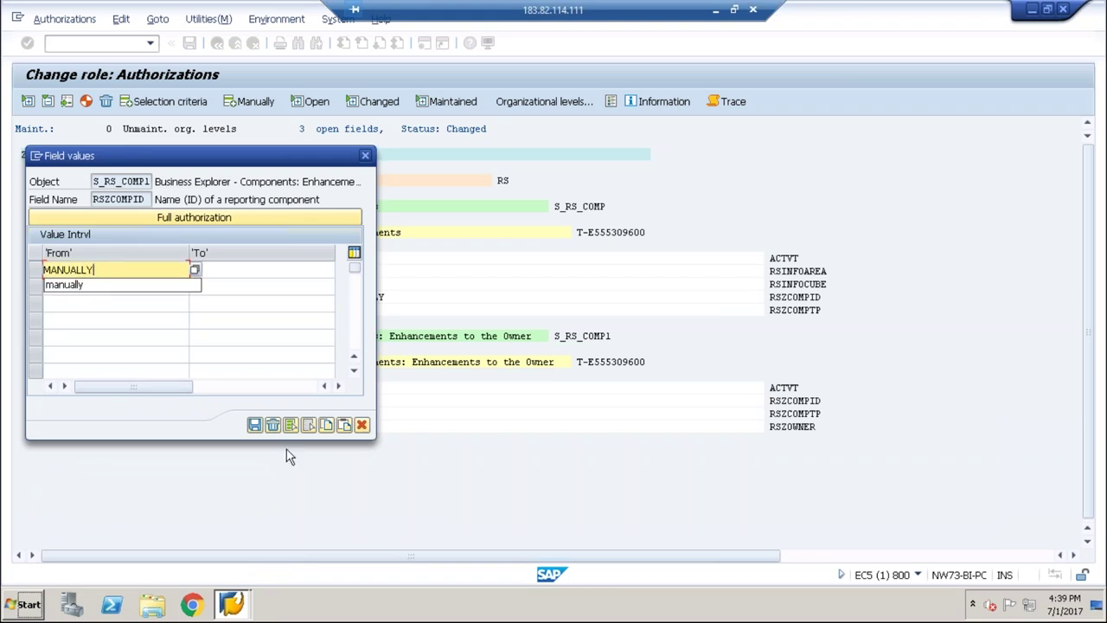
left_click(250, 425)
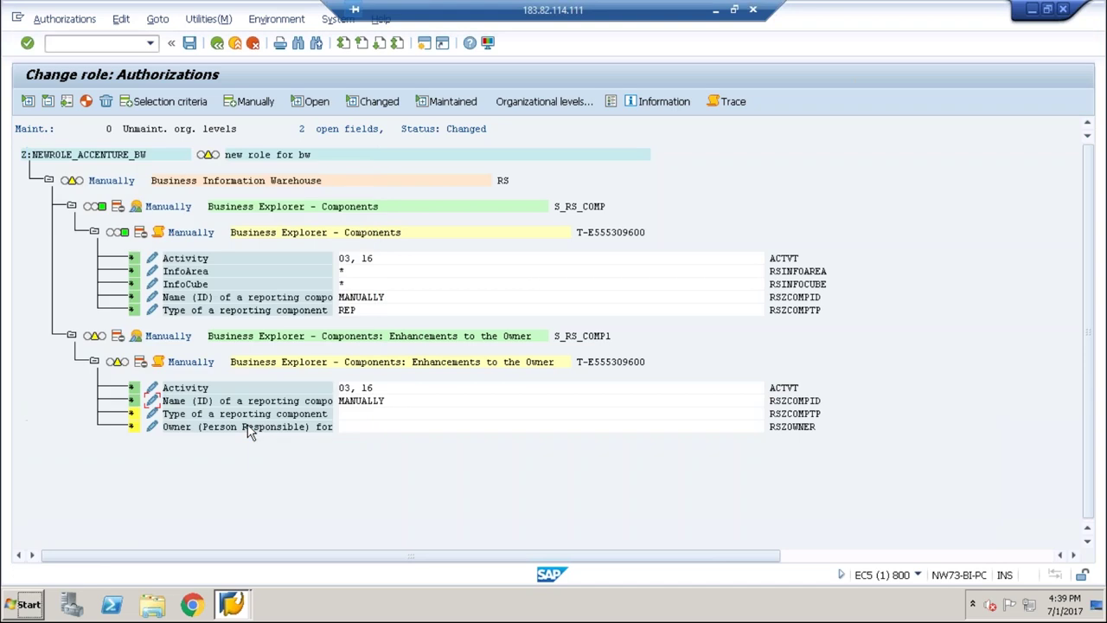
left_click(152, 414)
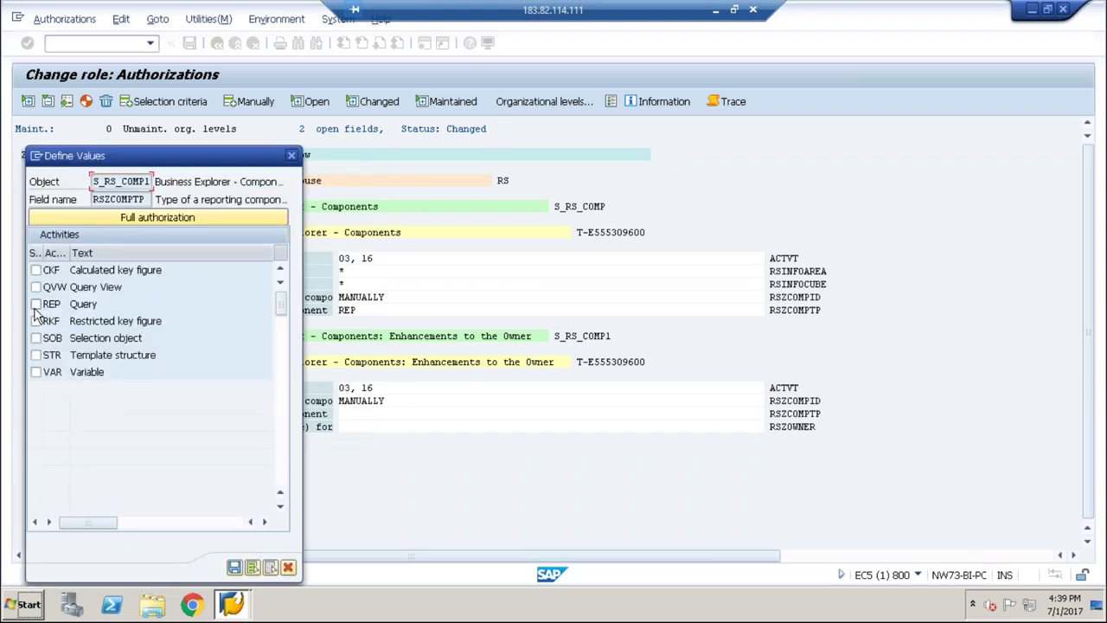
Step: Tick REP Query as the allowed component type for S_RS_COMP1
left_click(36, 303)
Step: Confirm the Query type and search the owner field's users matching GRC*
left_click(235, 567)
left_click(152, 426)
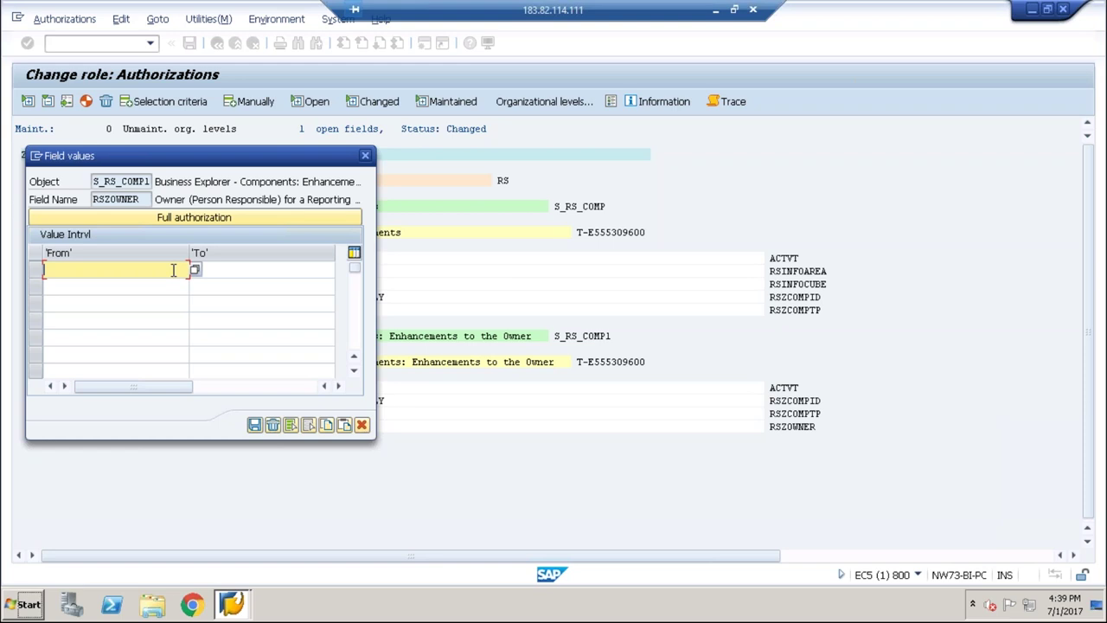
type("GRC*")
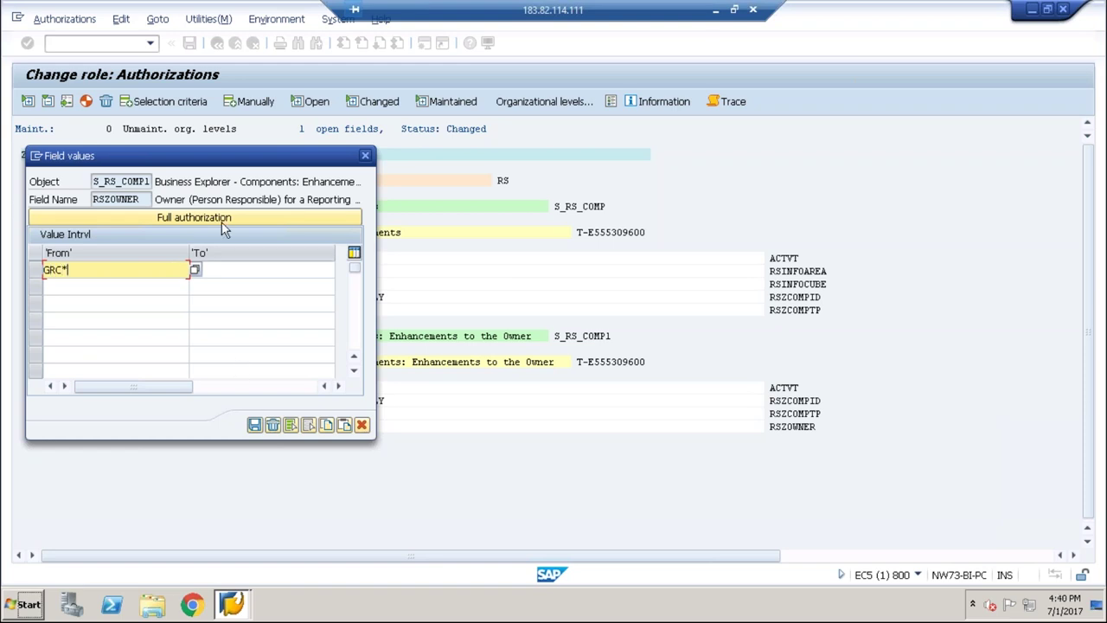
left_click(195, 269)
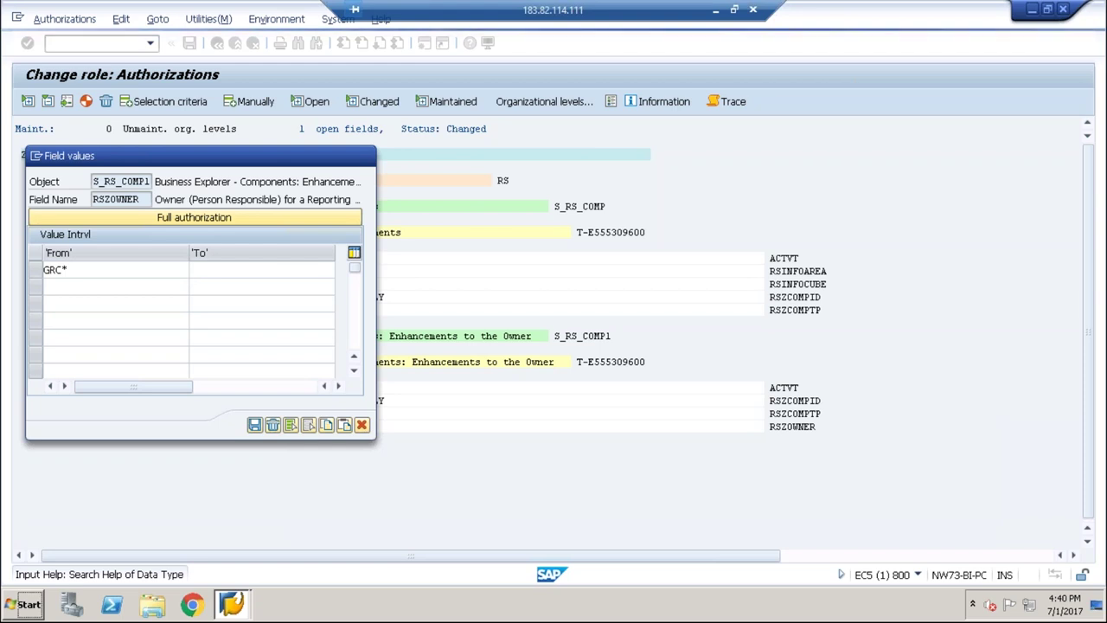
key("F4")
type("GRC*")
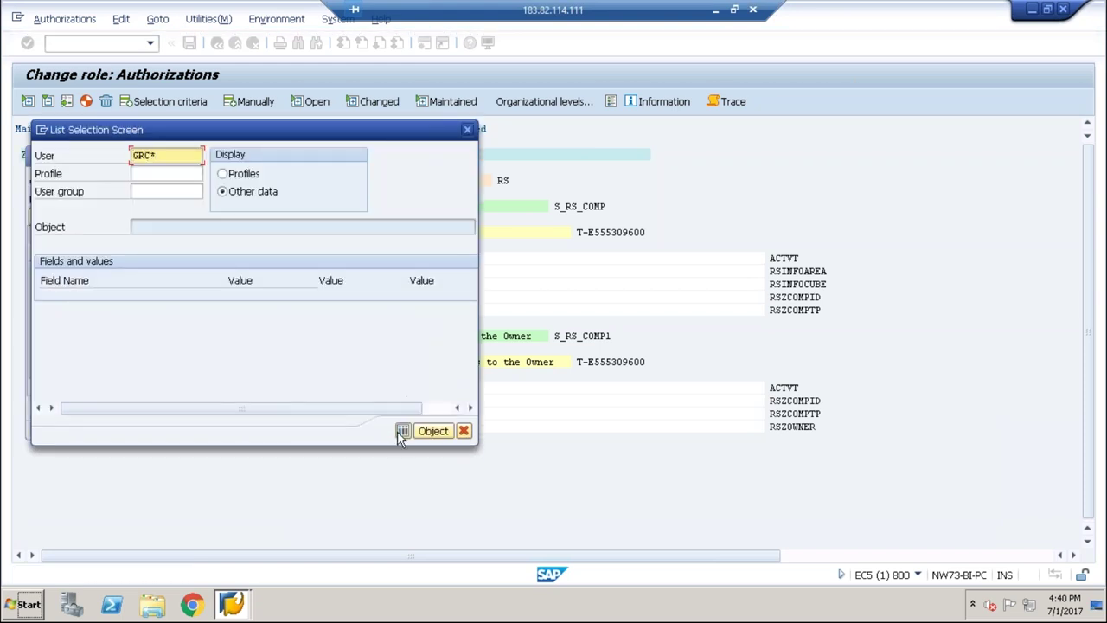
left_click(403, 430)
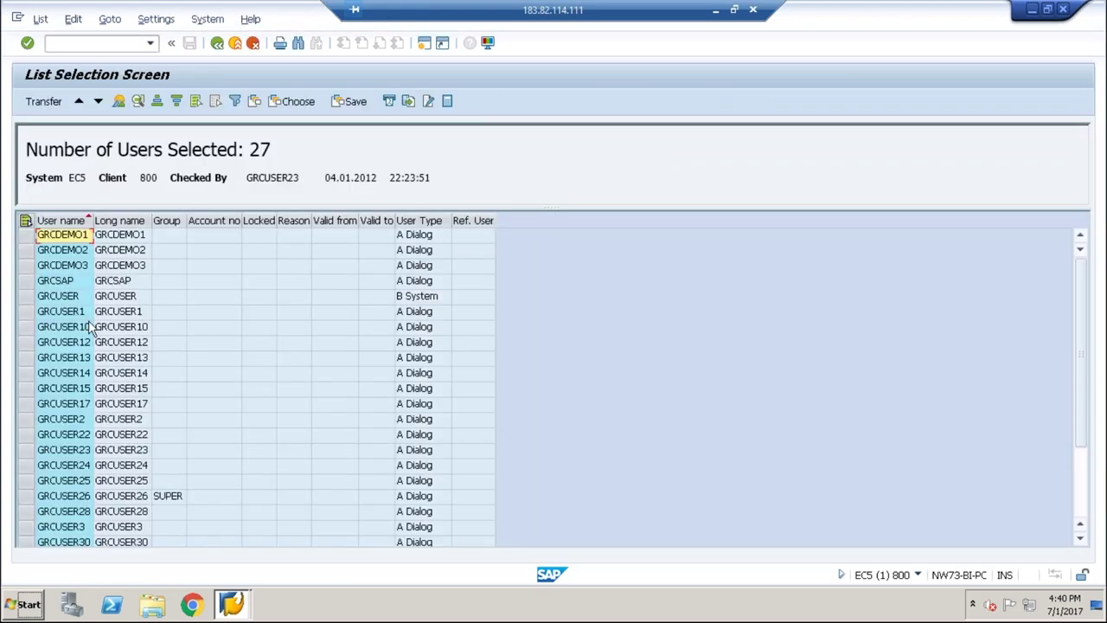
Step: Select the test user from the results and accept it as S_RS_COMP1's owner value
left_click(88, 451)
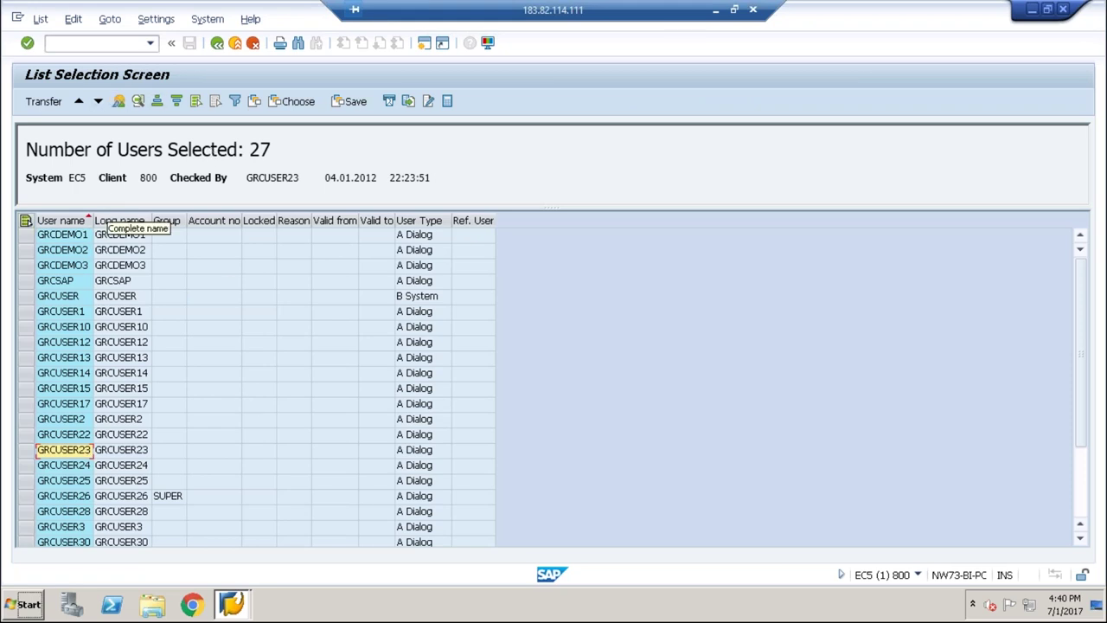
double_click(62, 448)
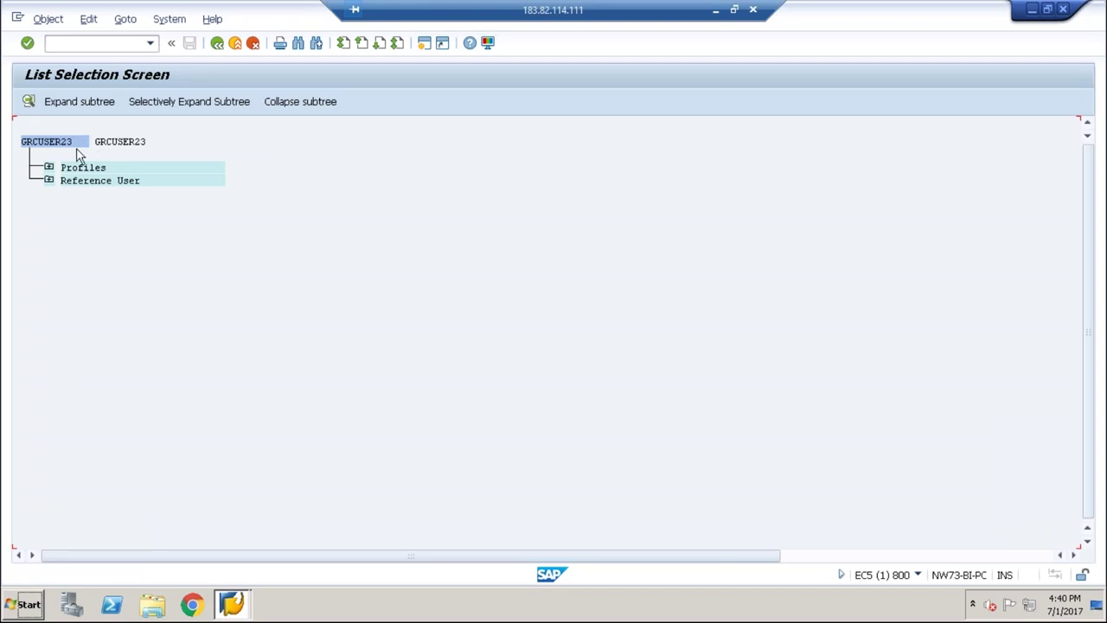
left_click(218, 43)
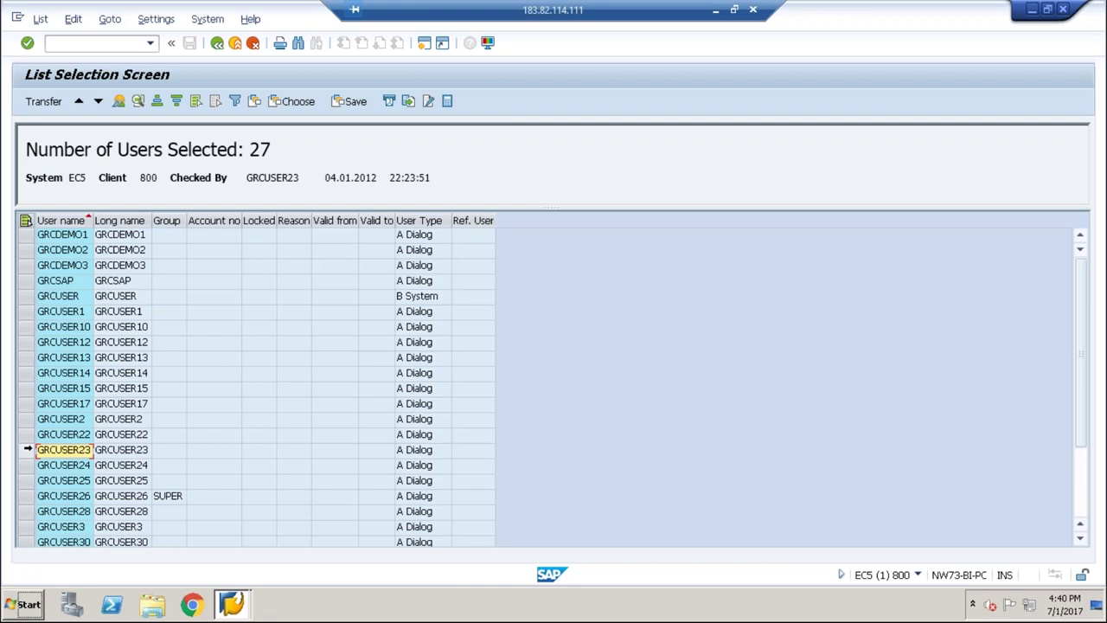
left_click(26, 450)
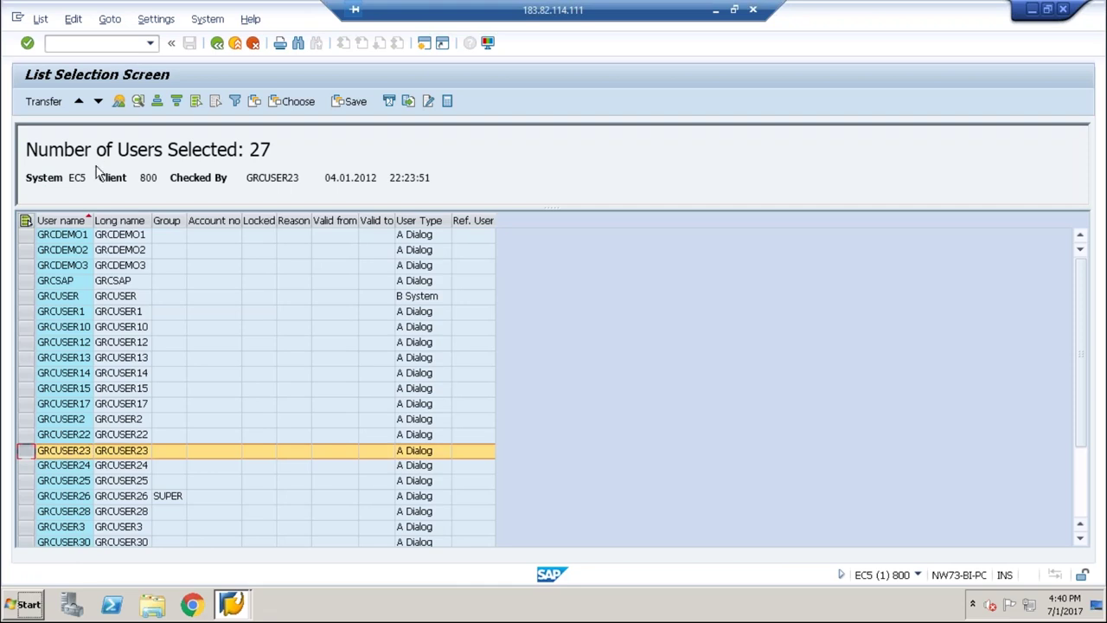
left_click(43, 103)
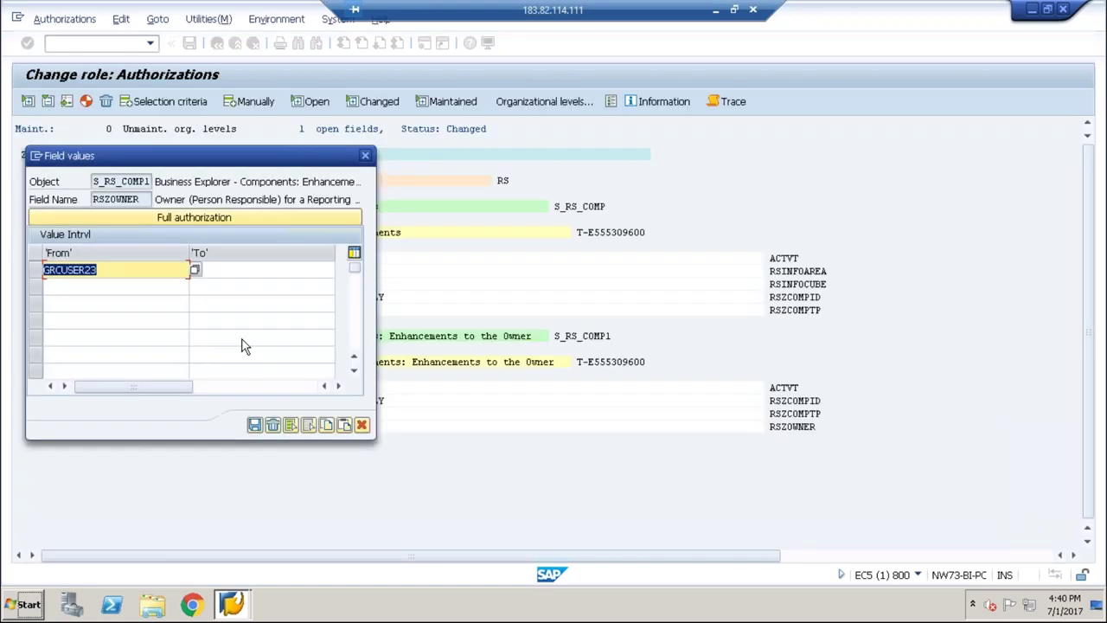
left_click(254, 425)
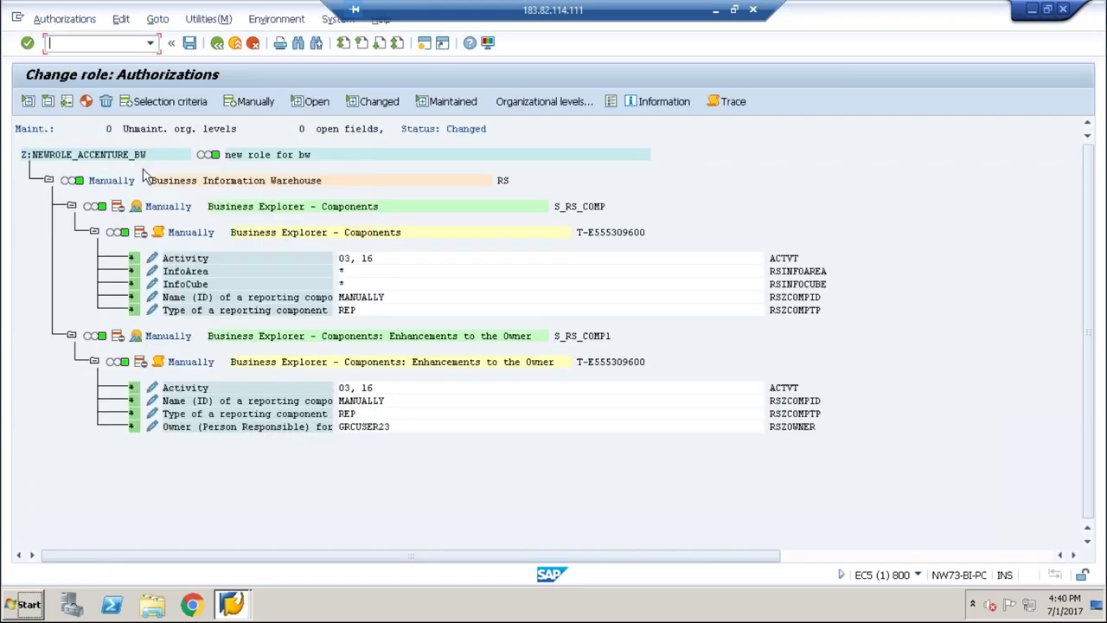
Step: Save the role's authorizations under the proposed profile name and generate the profile
left_click(189, 42)
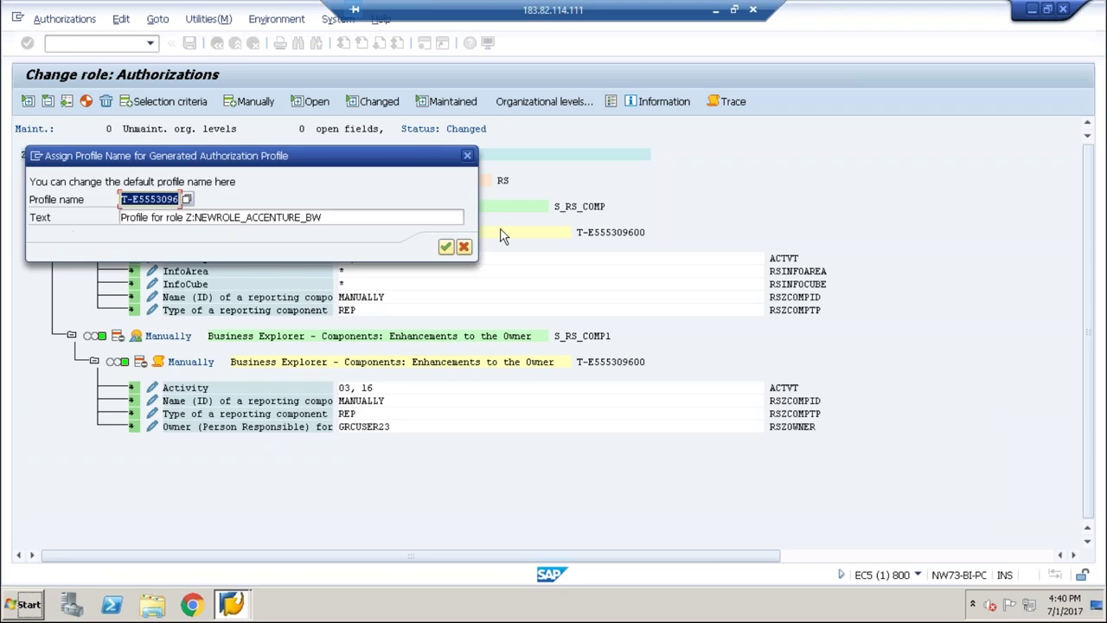
left_click(446, 249)
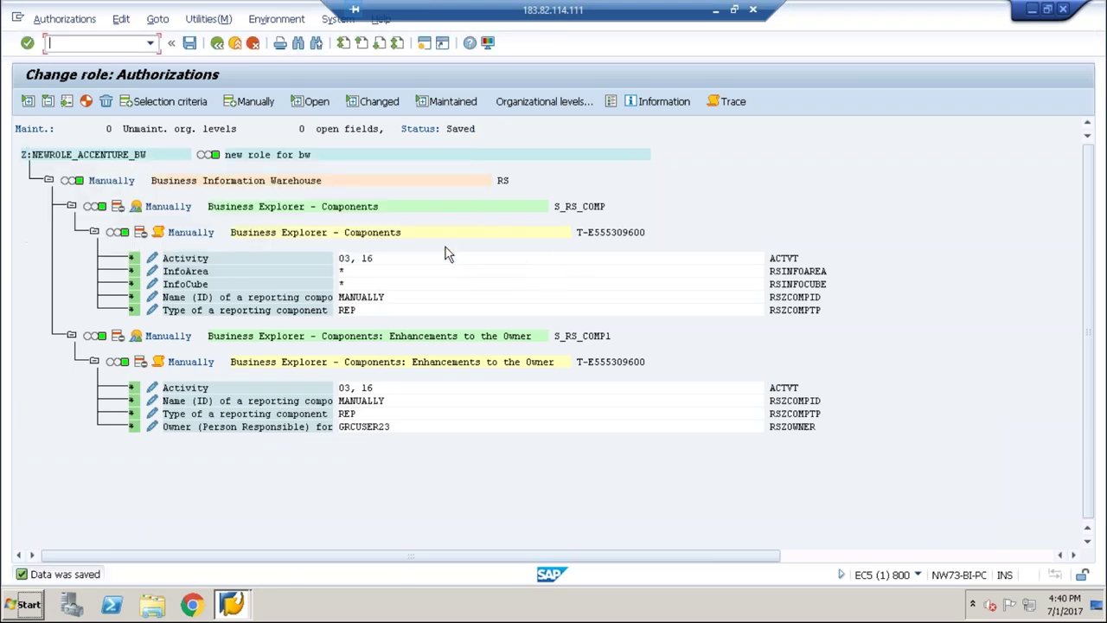
left_click(87, 102)
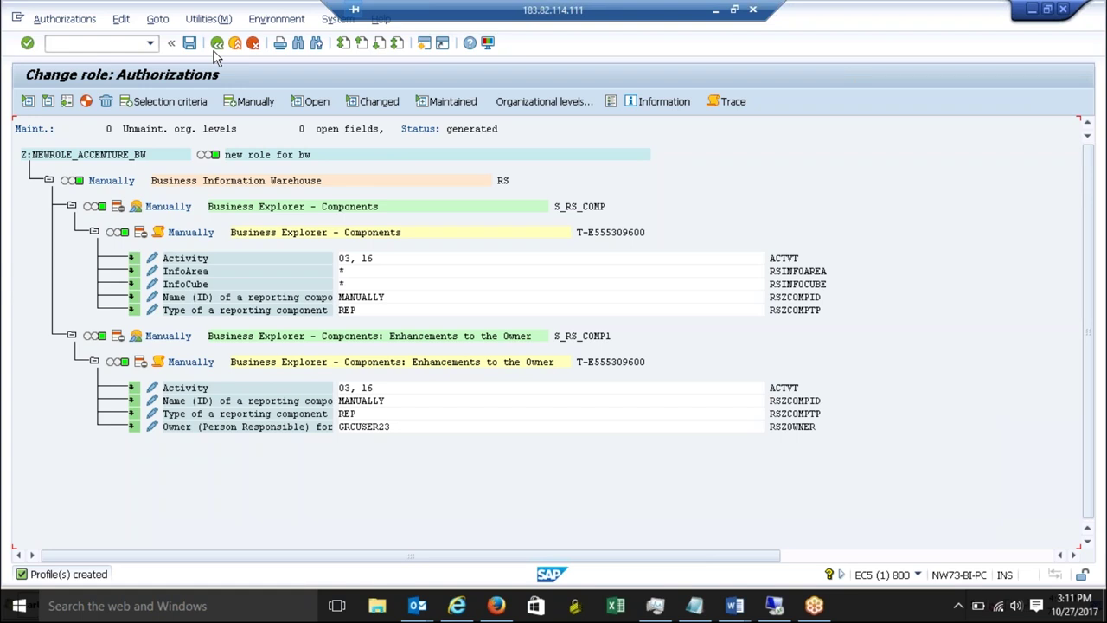
Step: Return to the remote desktop session and bring up the Windows Start menu
left_click(775, 605)
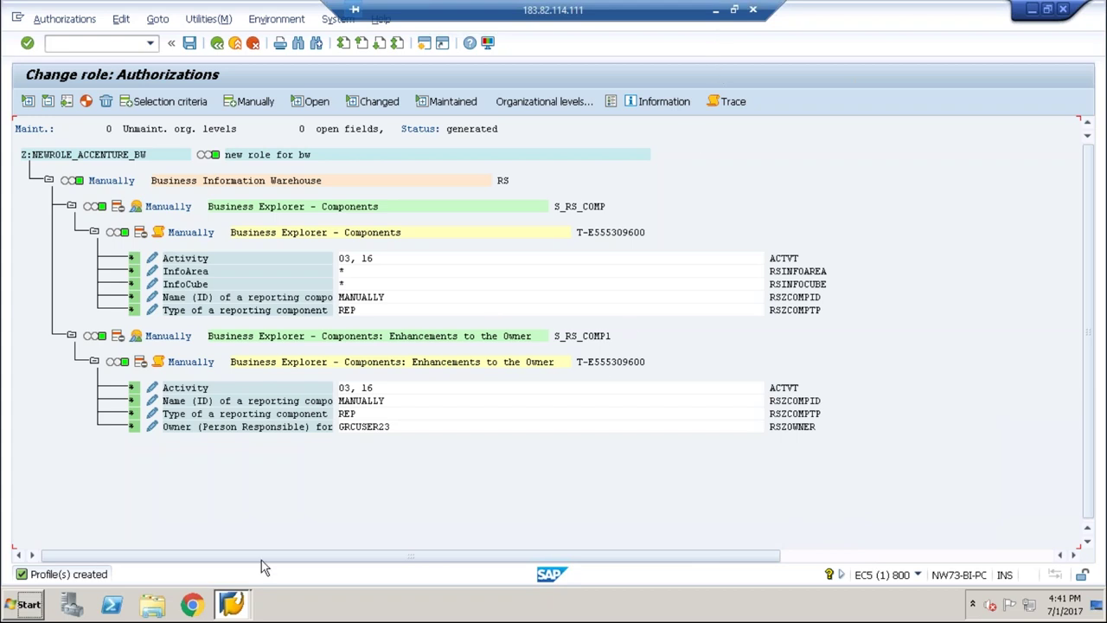
left_click(233, 605)
left_click(235, 605)
left_click(13, 603)
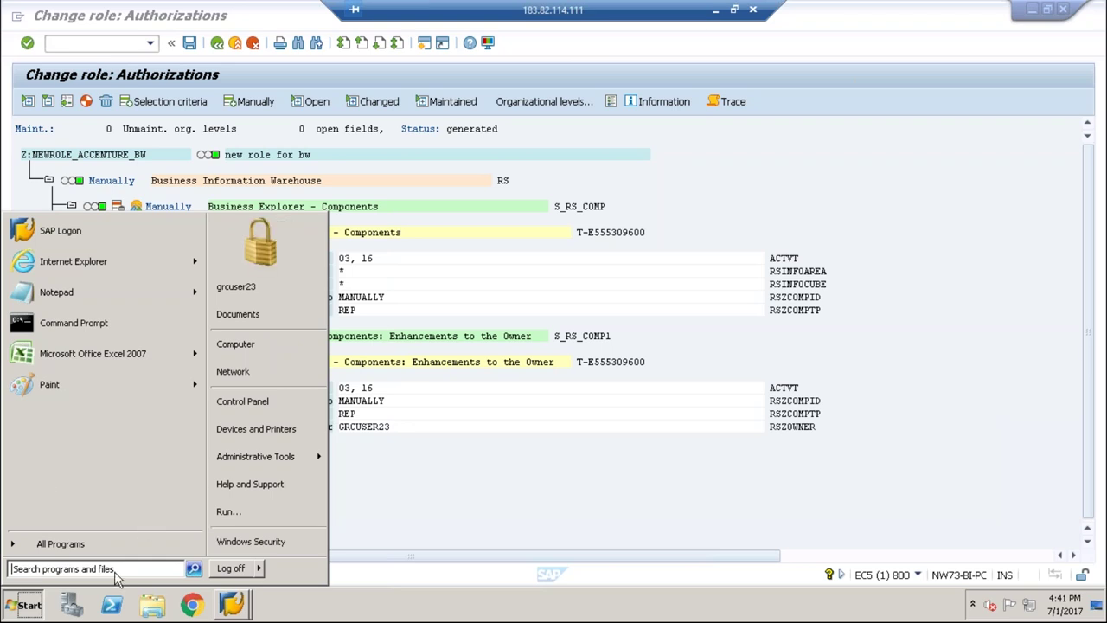
Step: Launch the Analyzer from All Programs > Business Explorer
left_click(73, 543)
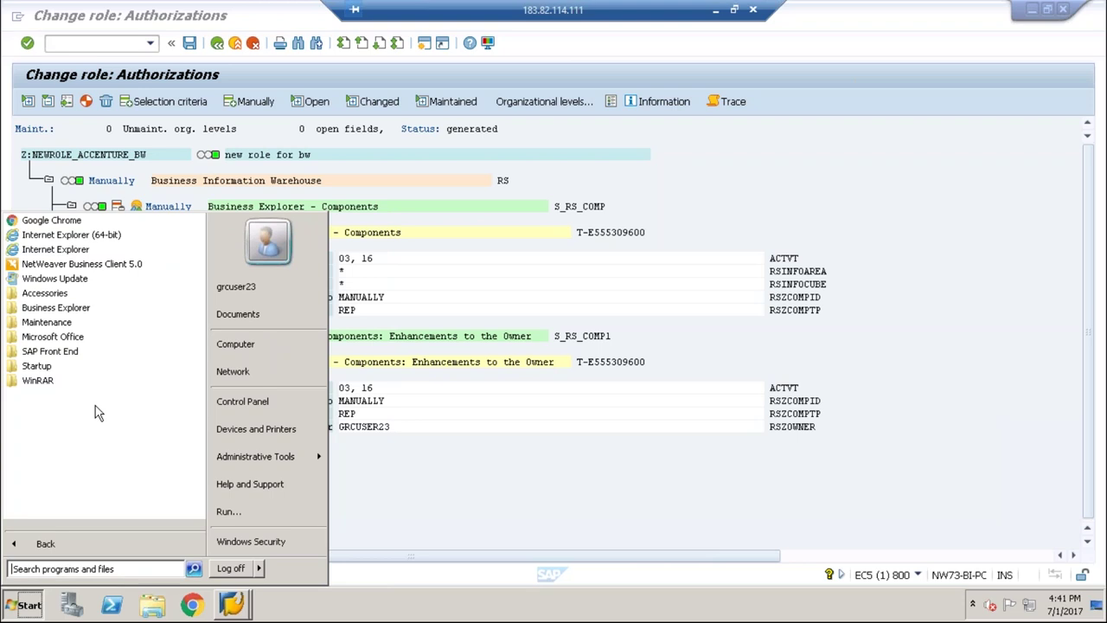
left_click(58, 310)
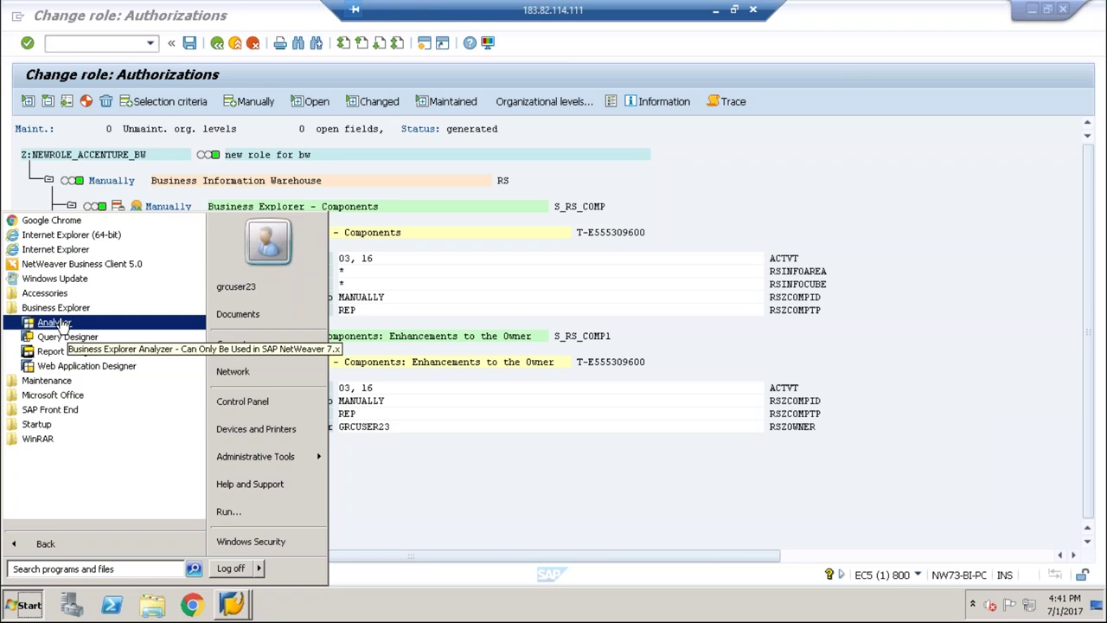
left_click(54, 321)
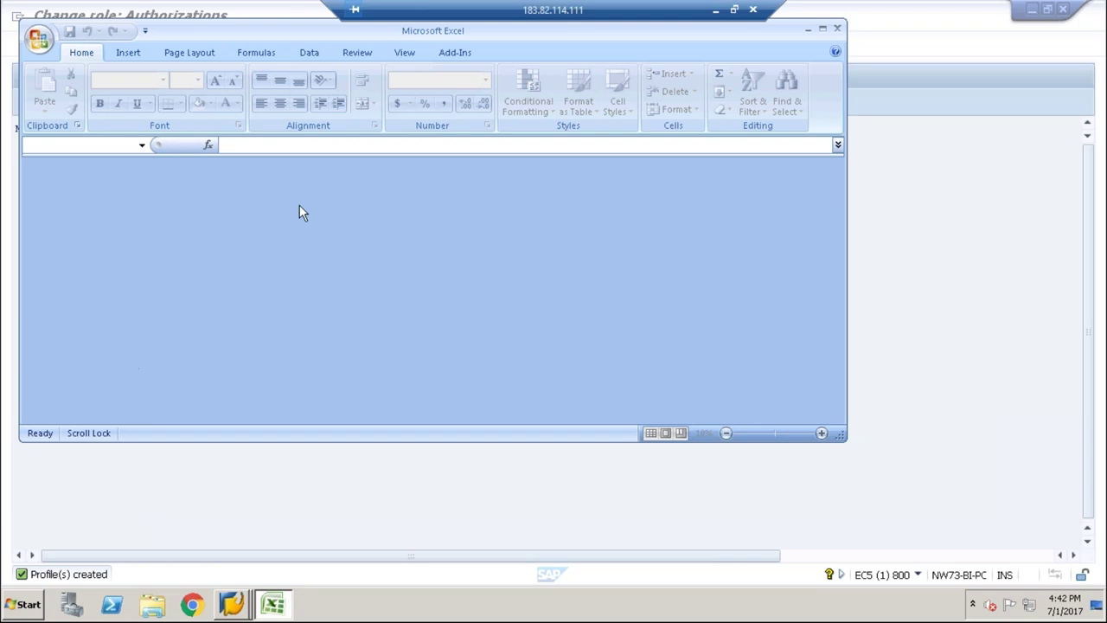
Step: Log BEx Analyzer on to GRC10, client 800, as the test user, then minimize Excel
left_click(450, 53)
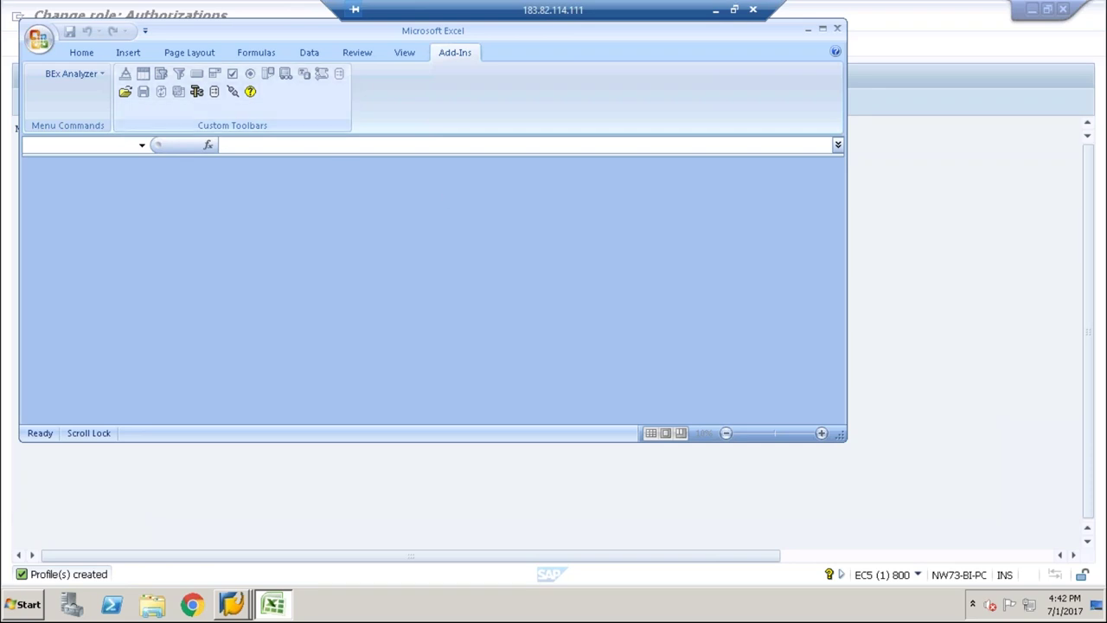
left_click(232, 92)
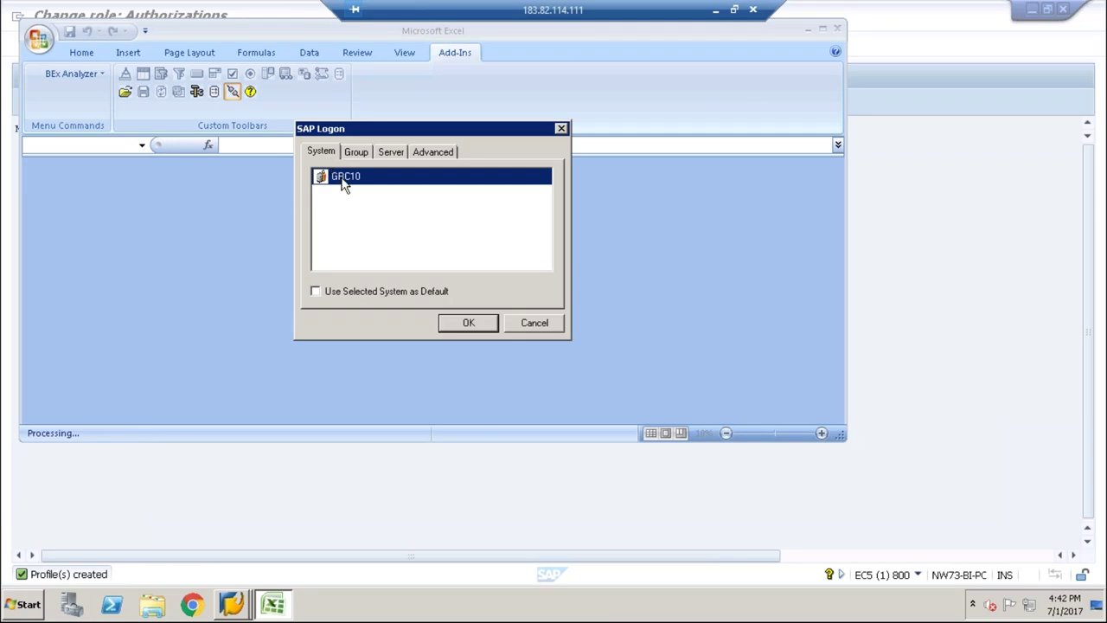
left_click(479, 323)
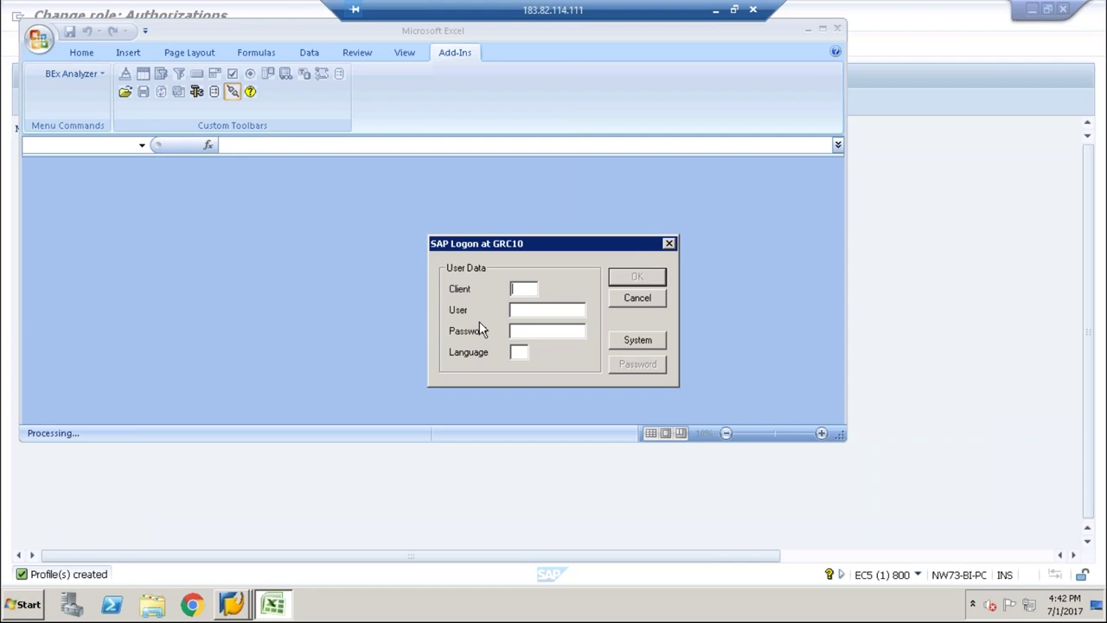
type("800")
left_click(533, 309)
type("GRCUSER23")
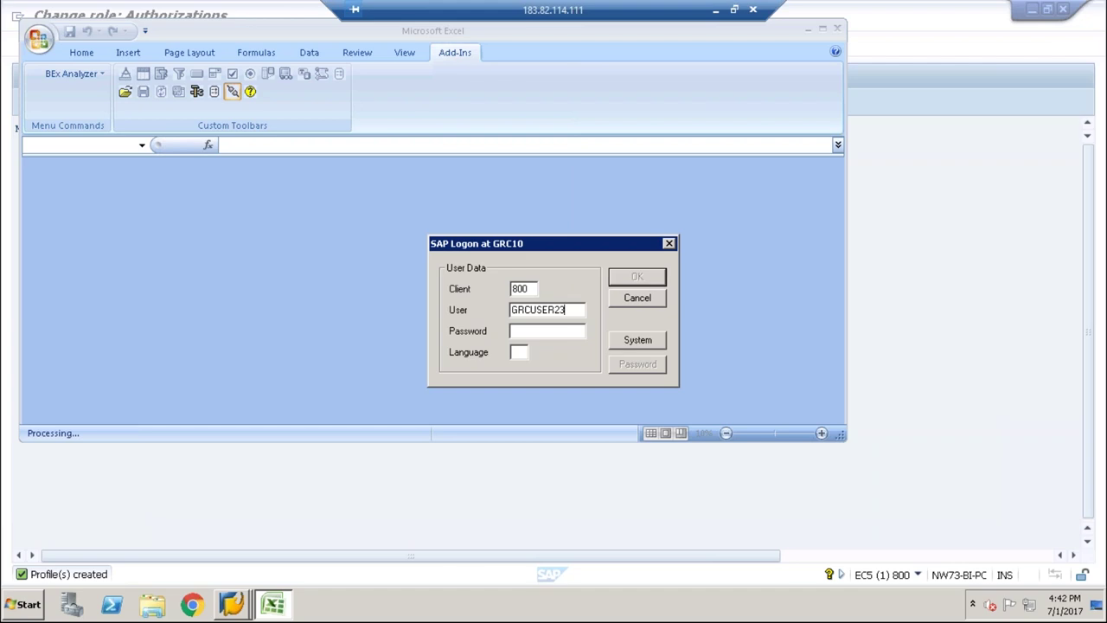
key("Tab")
type("*******")
left_click(647, 277)
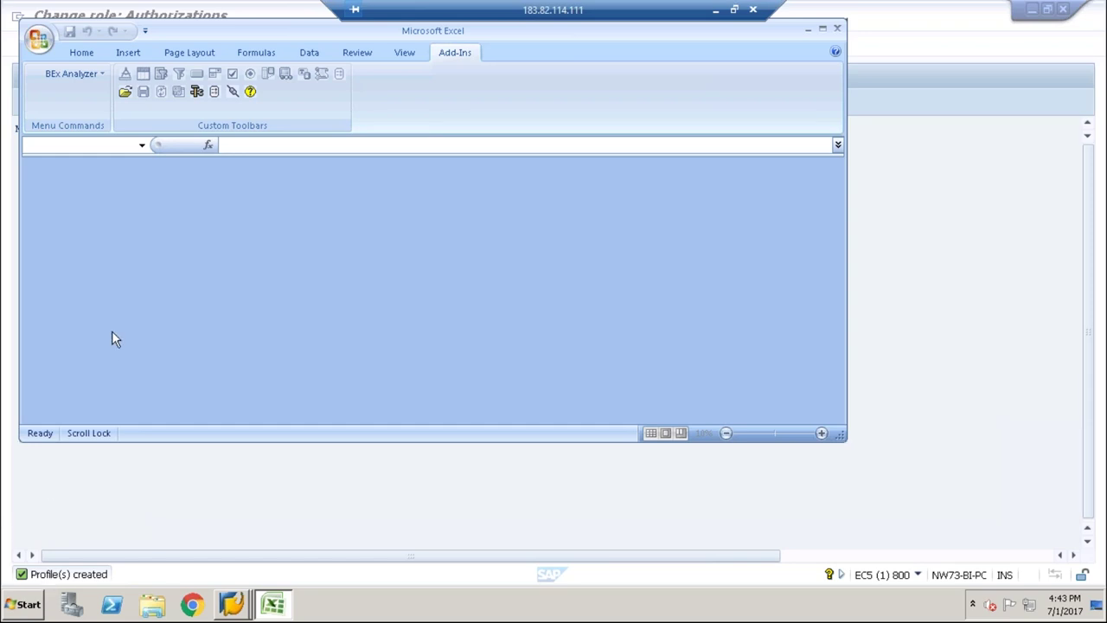
left_click(808, 30)
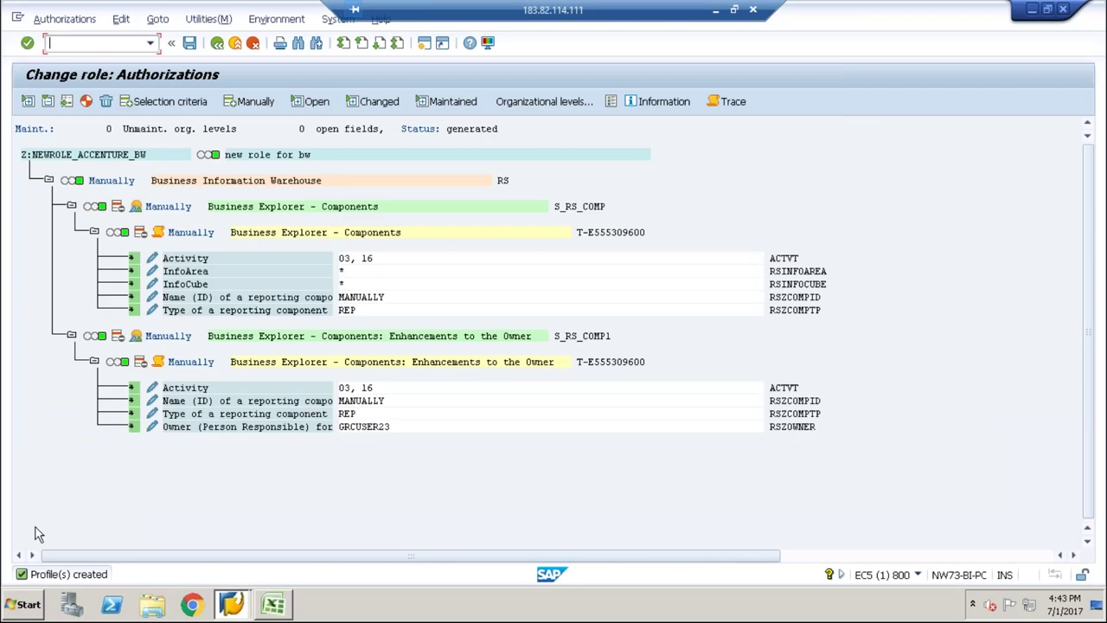
Step: Restore the BEx Analyzer Excel window from the taskbar over the SAP role screen
left_click(31, 603)
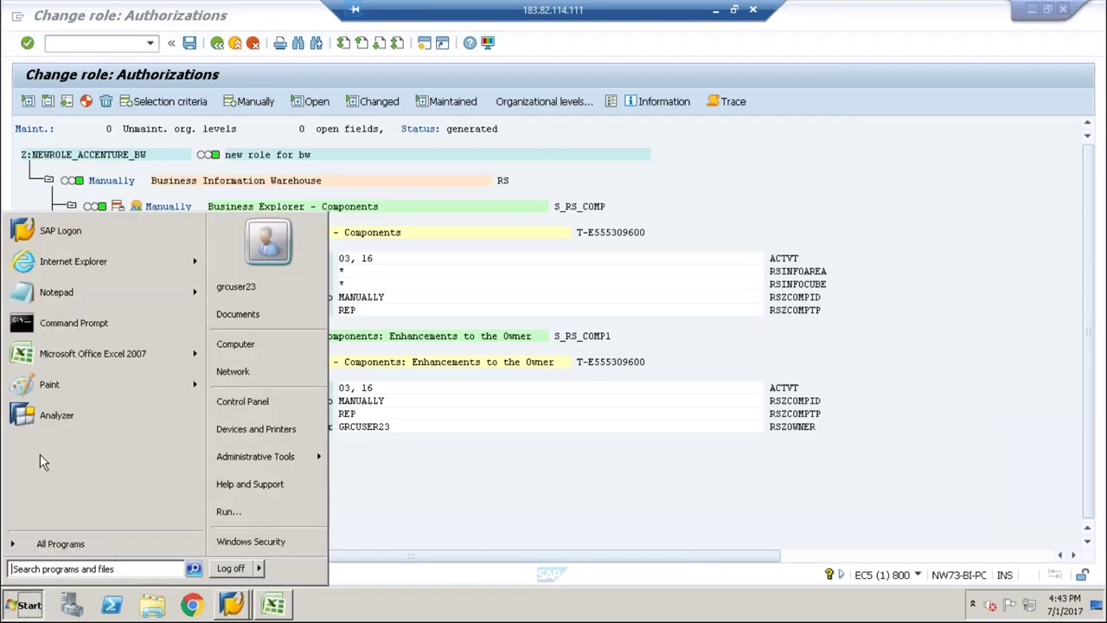
left_click(274, 604)
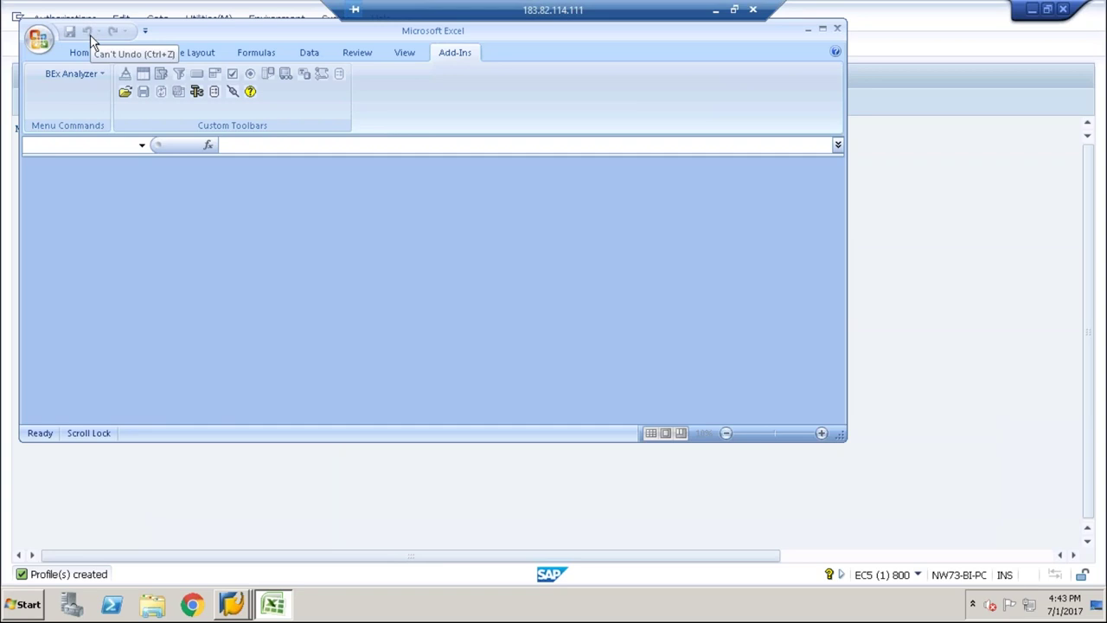
Step: Open BEx Analyzer's Open Query dialog and dismiss the RSOBJS 170 history-folder error
left_click(124, 93)
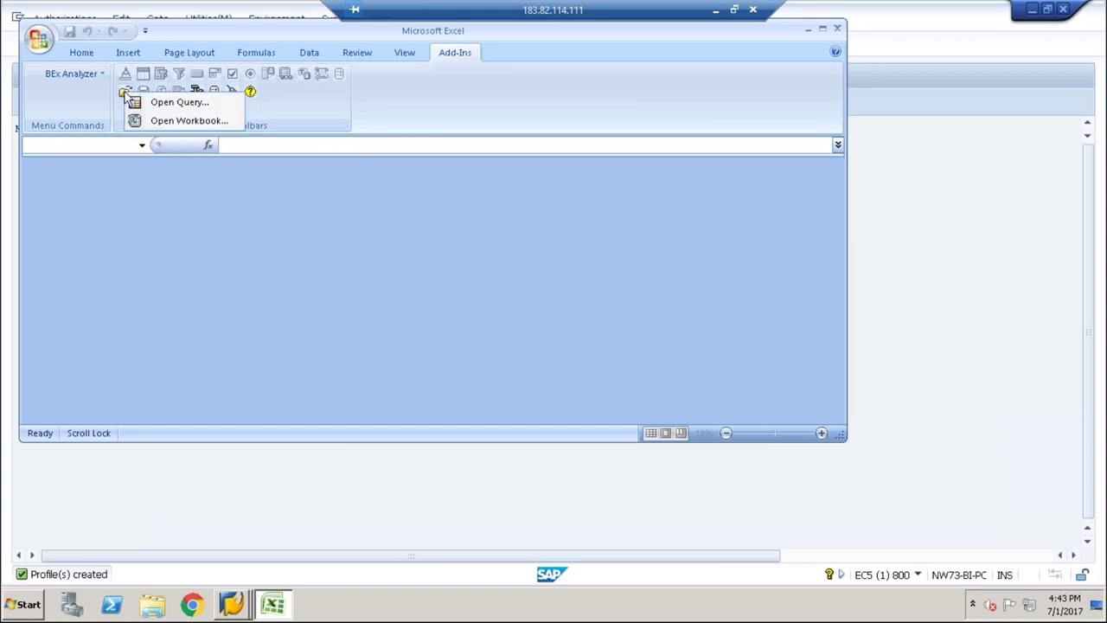
left_click(180, 102)
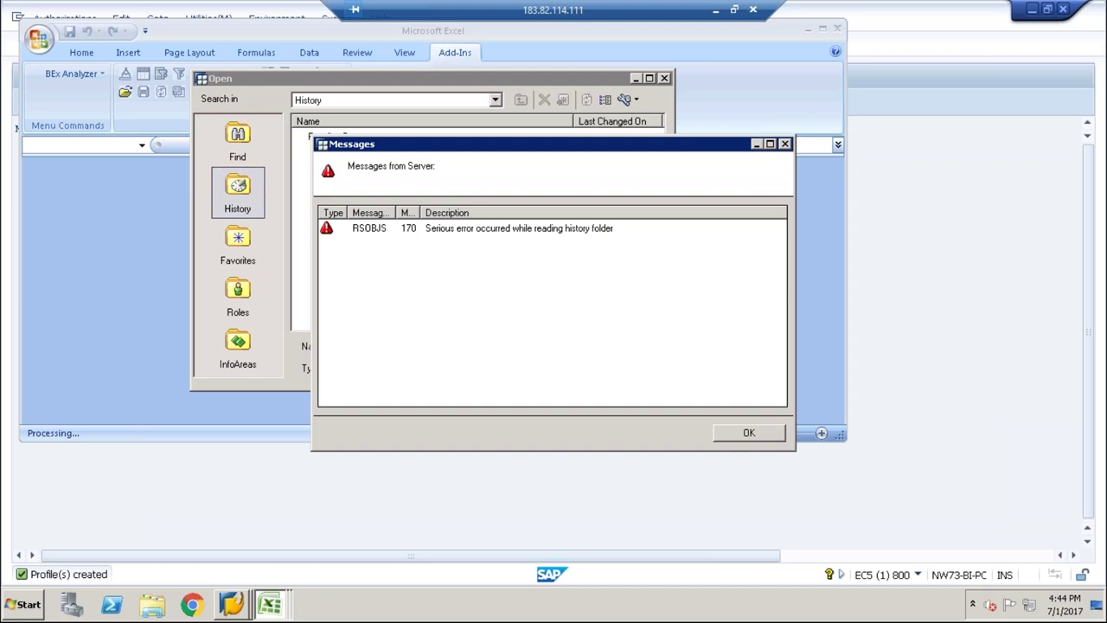
left_click(751, 439)
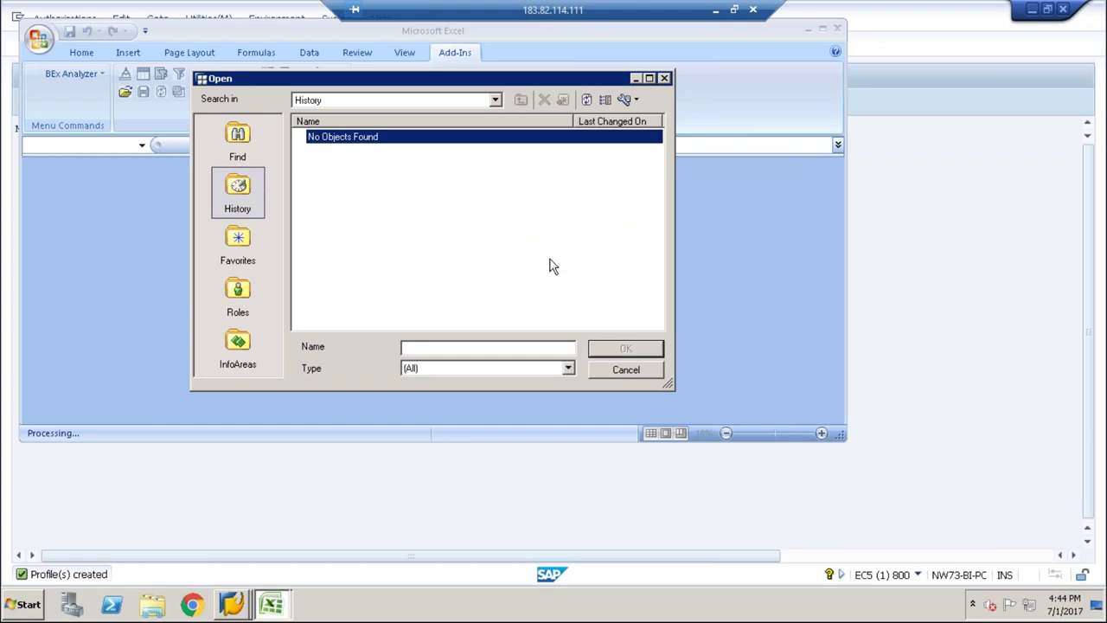
Step: Browse InfoAreas to EEO Applicant Data and open query My Requisitions with EEO Data (0ERP_ERC_OIP_EEO_Q0002)
left_click(240, 364)
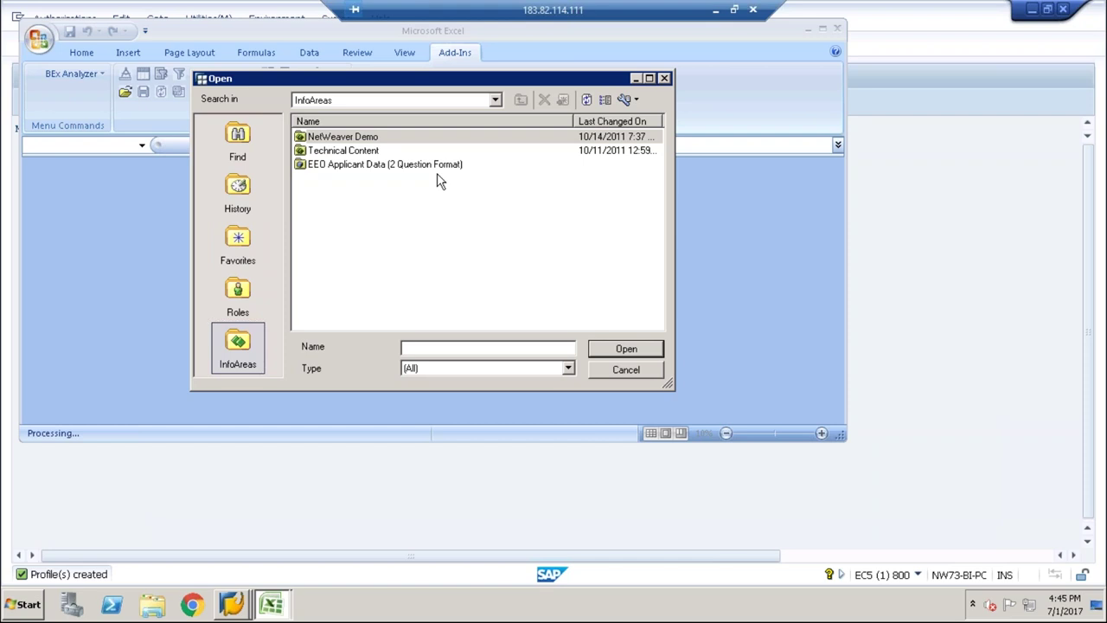
left_click(403, 164)
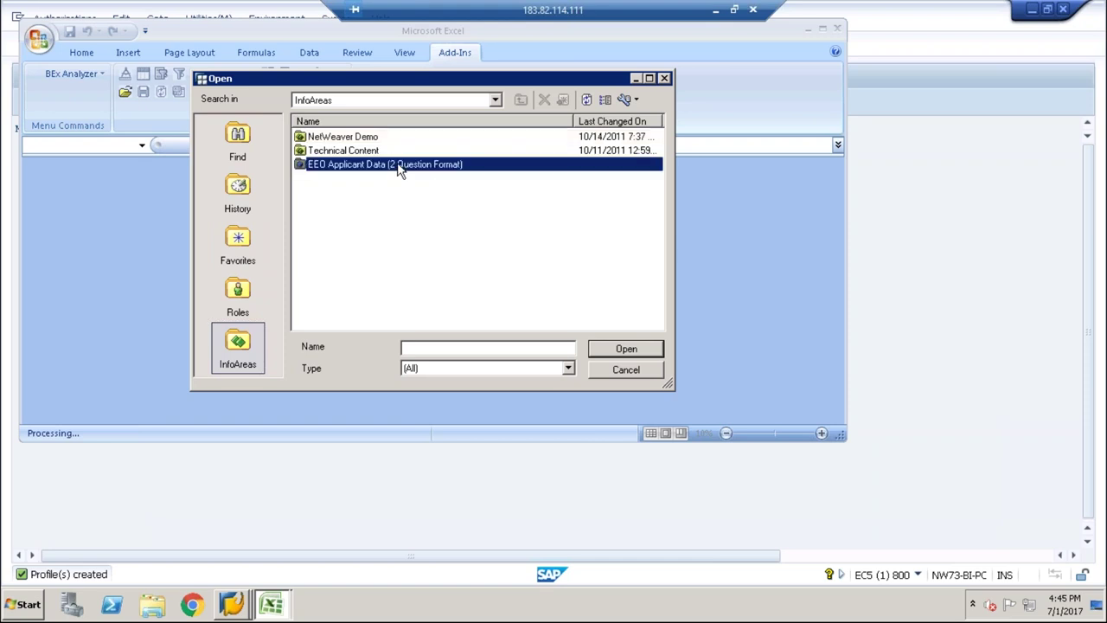
left_click(623, 349)
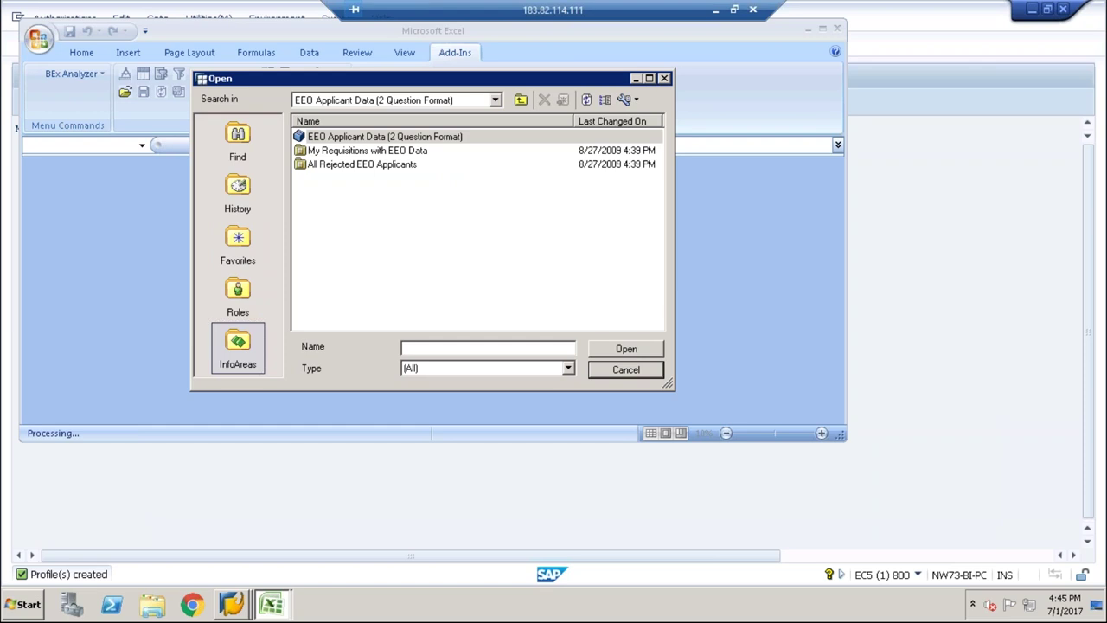
left_click(373, 152)
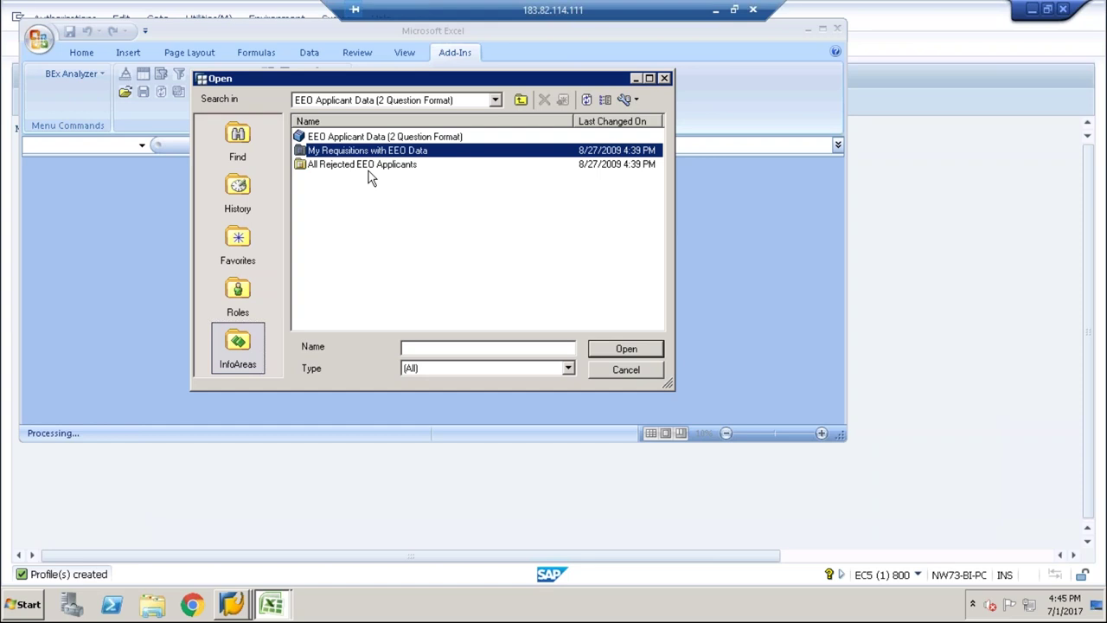
left_click(640, 349)
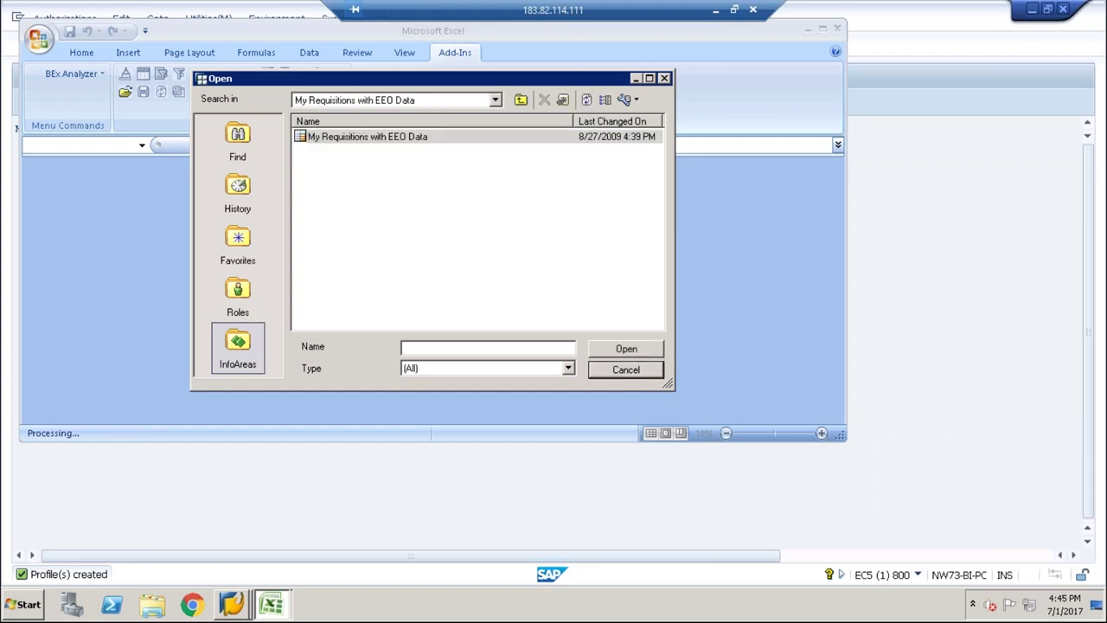
left_click(536, 137)
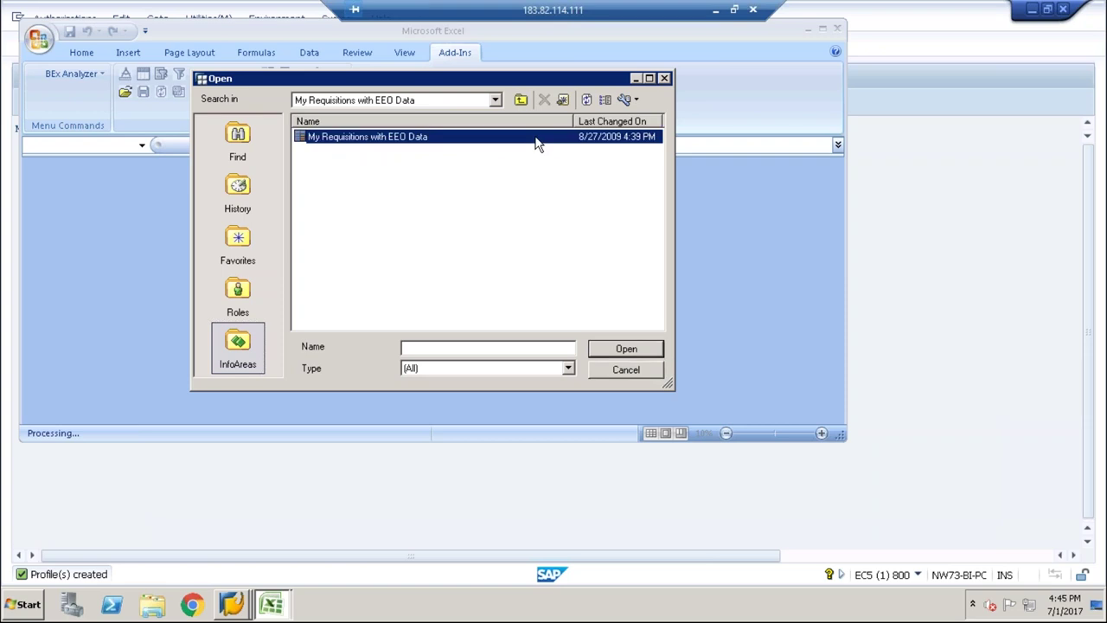
left_click(619, 353)
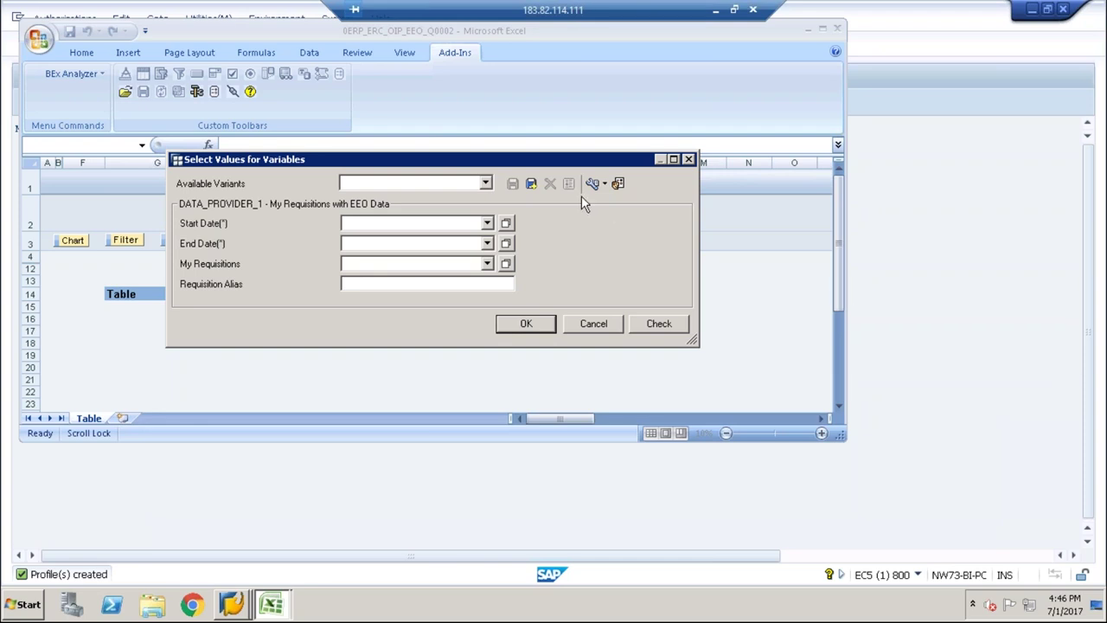
Step: Run the query with empty date variables, dismiss the missing-date messages, cancel, and close Excel
left_click(420, 225)
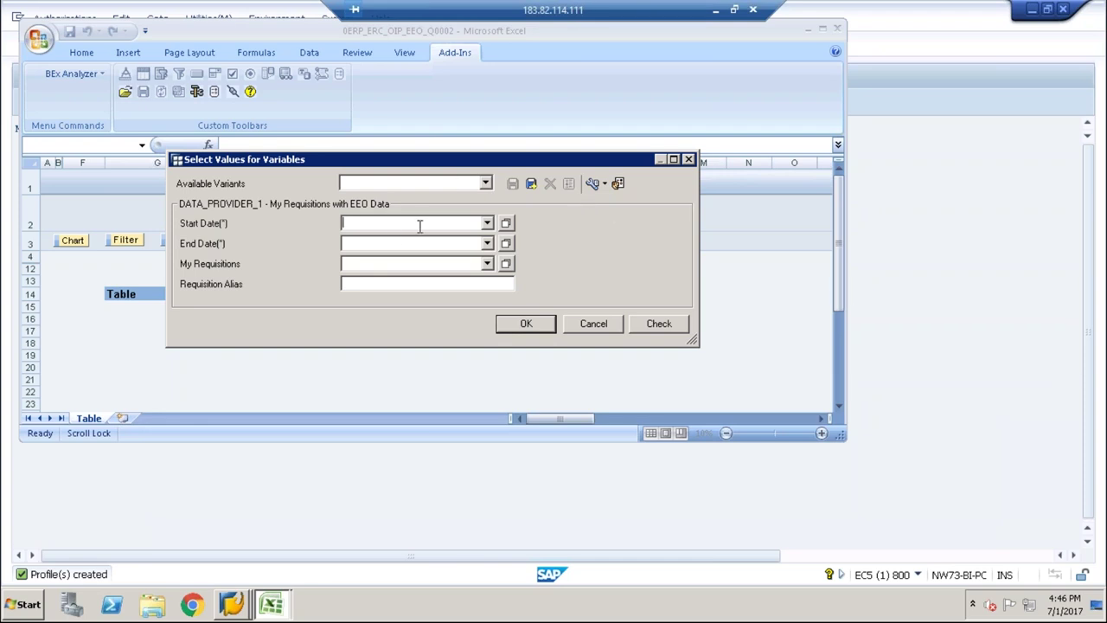
left_click(488, 224)
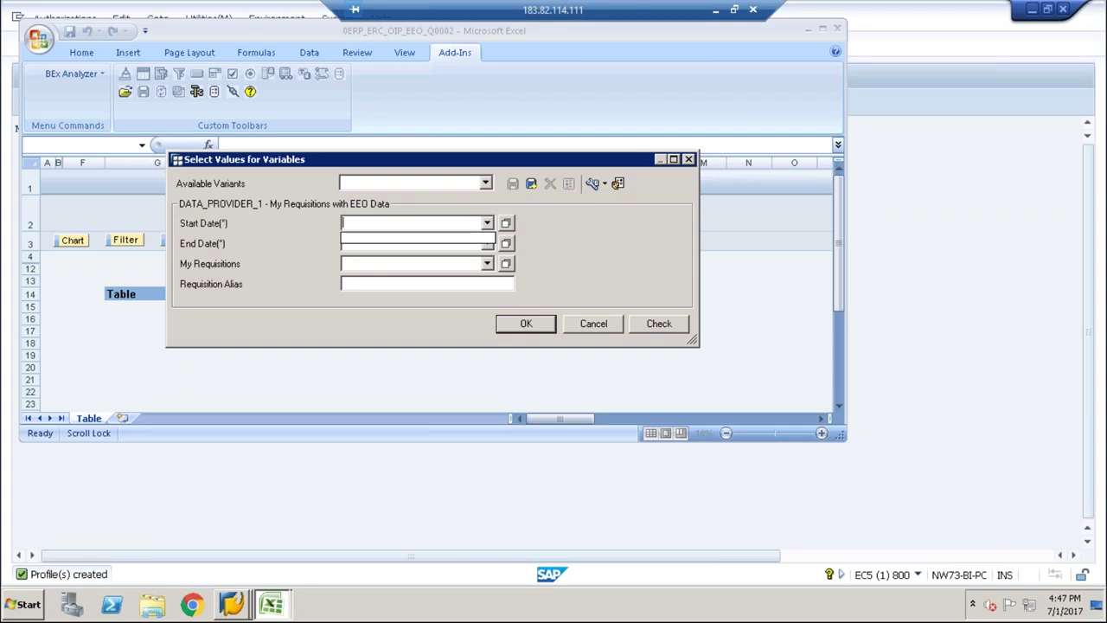
left_click(527, 325)
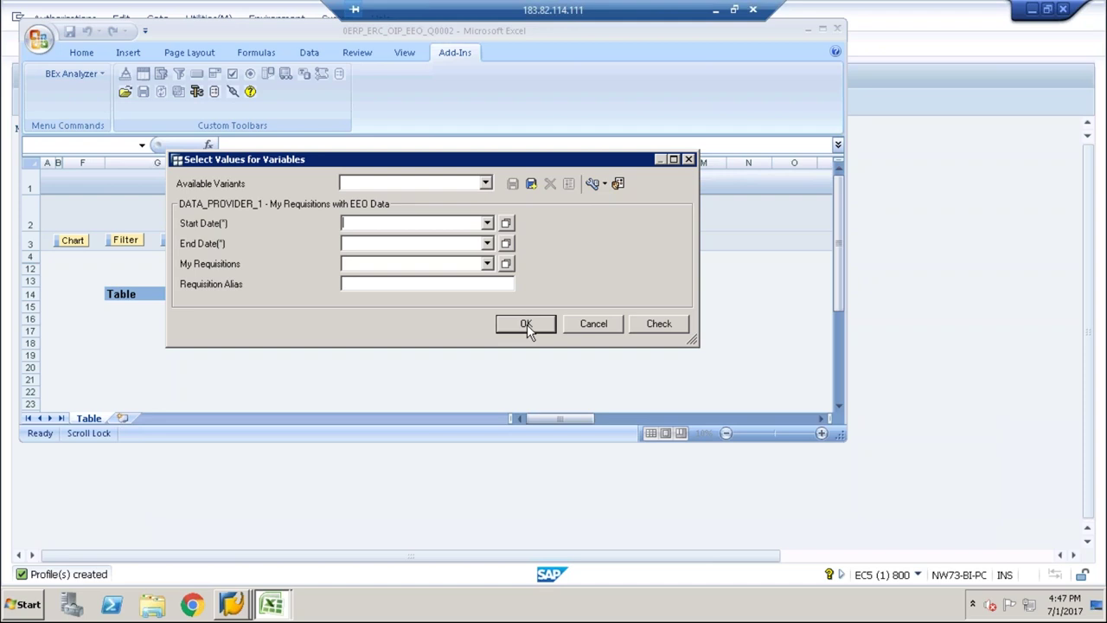
left_click(526, 325)
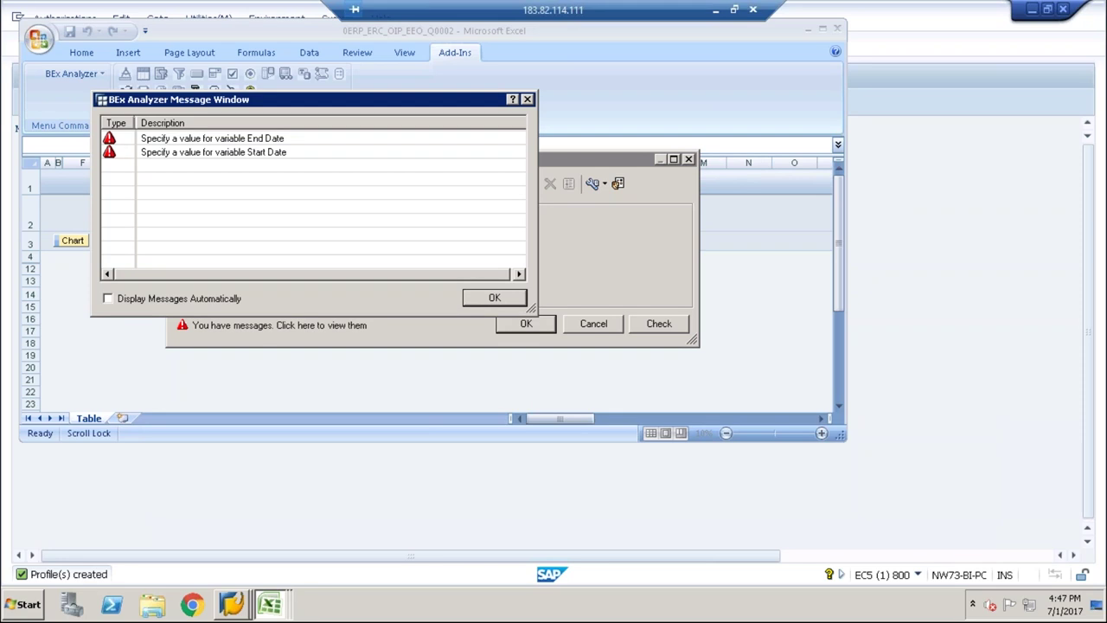
left_click(494, 298)
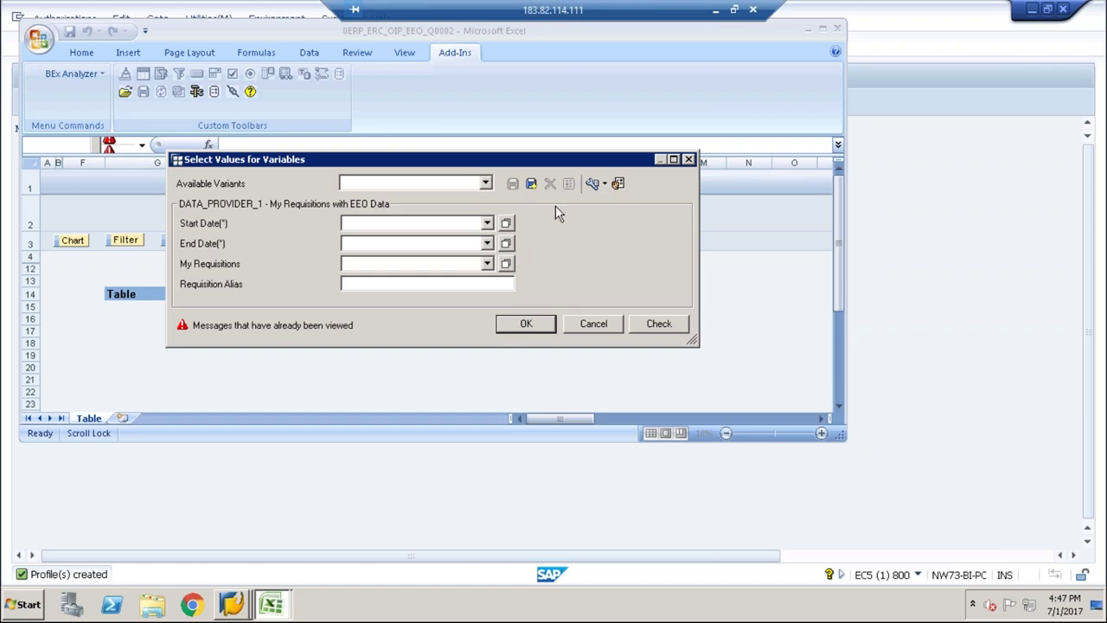
left_click(614, 326)
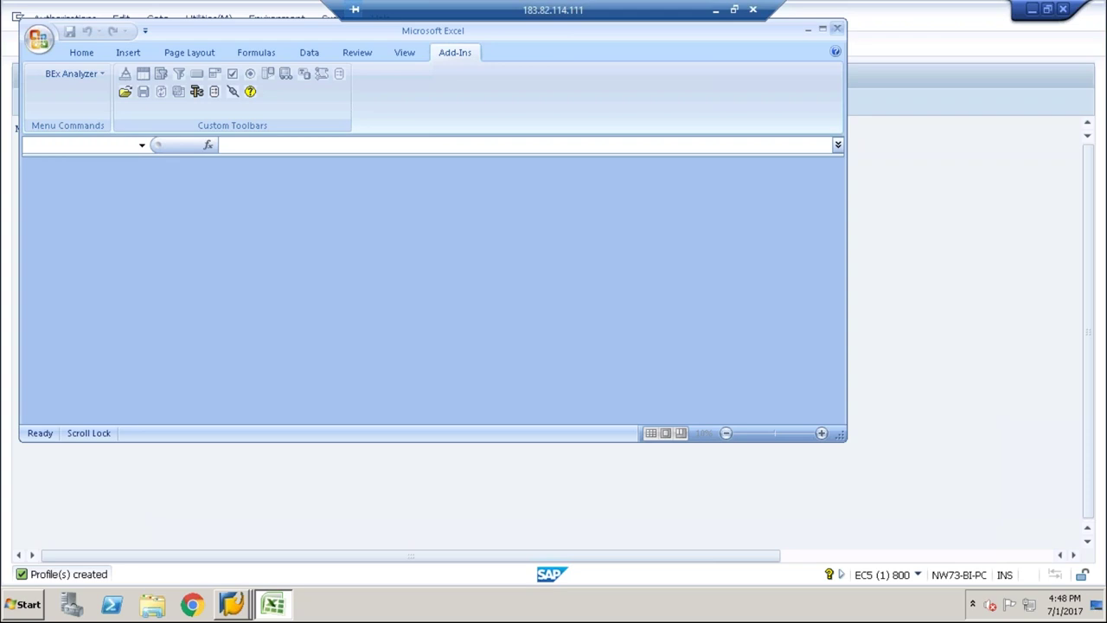
left_click(836, 27)
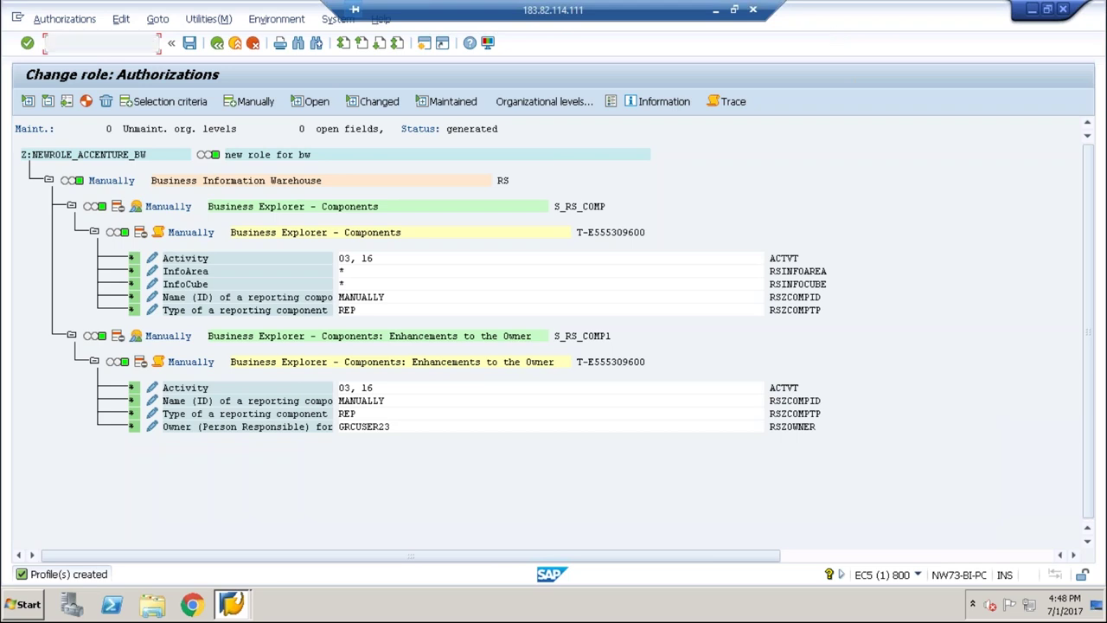
Step: Save NEWROLE_ACCENTURE_BW's authorizations and bring the saved role screen back to the front
left_click(191, 44)
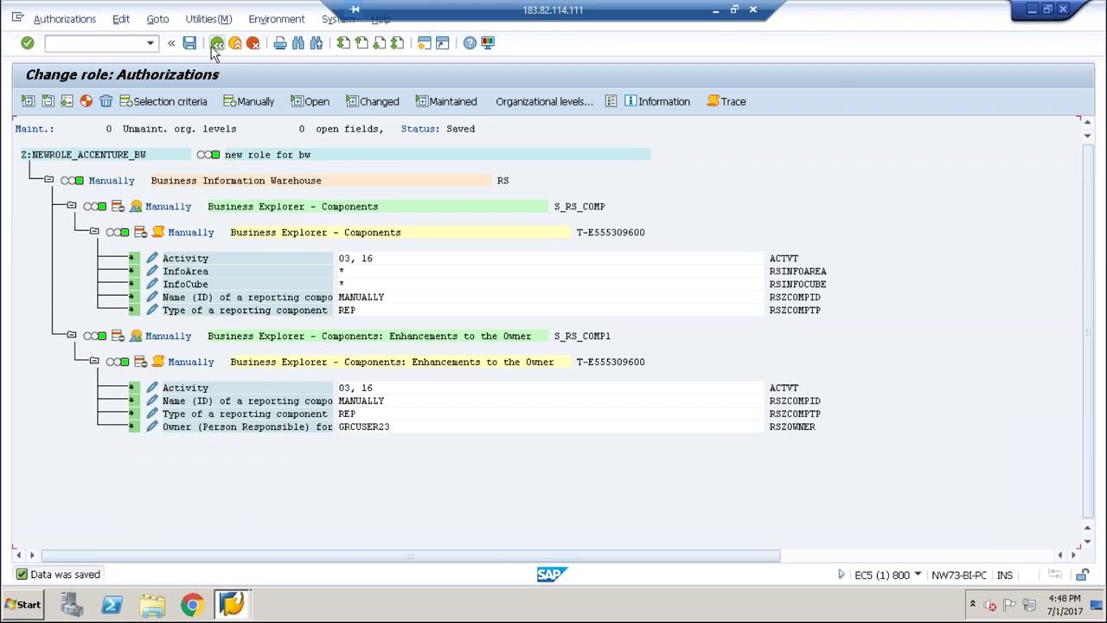
left_click(230, 608)
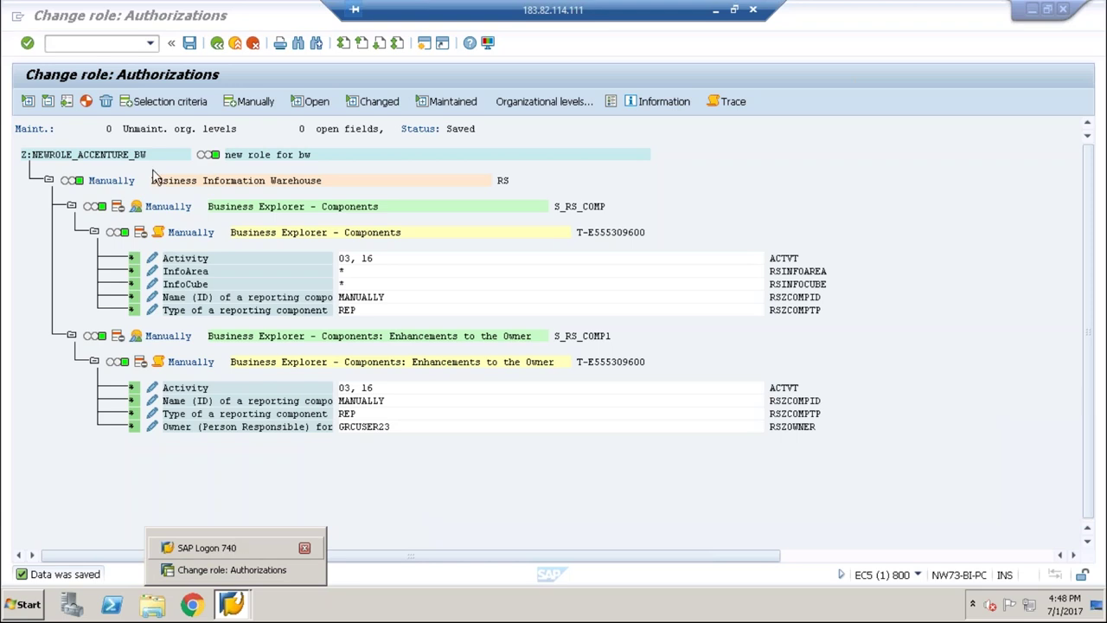
left_click(103, 45)
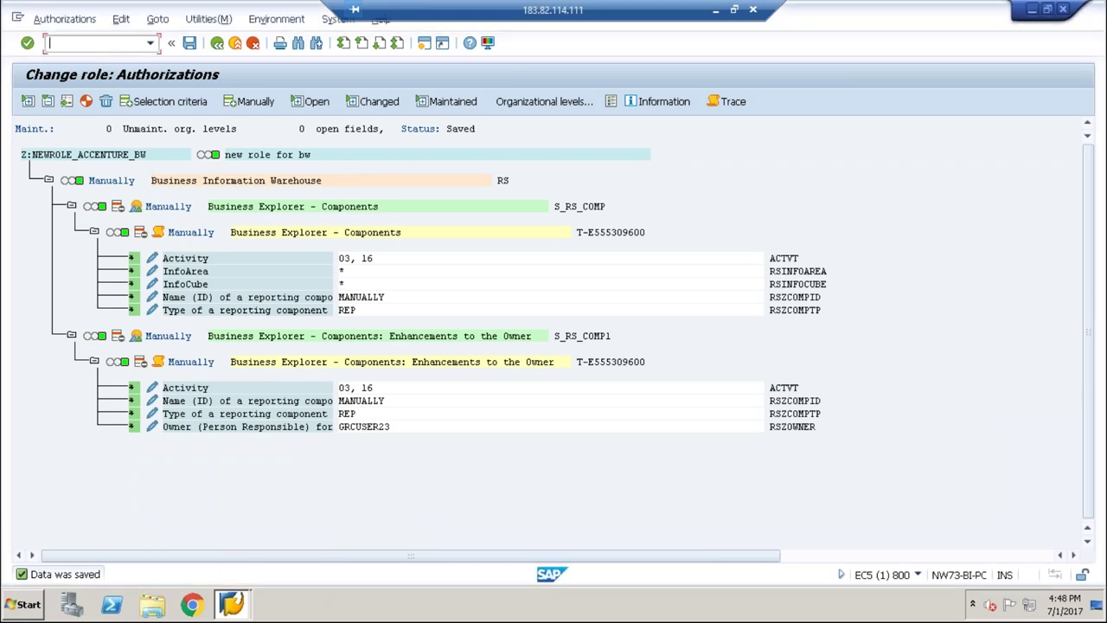
Step: Run transaction RSECADMIN to reach Management of Analysis Authorizations
type("/nres")
type("d")
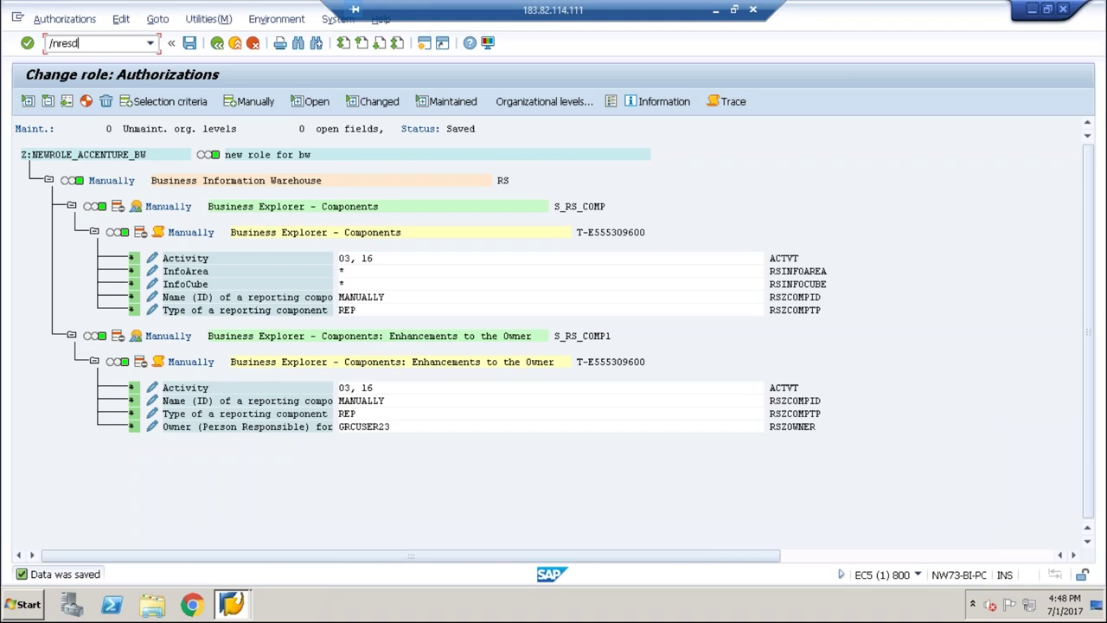
key("BackSpace")
type("admin")
key("Return")
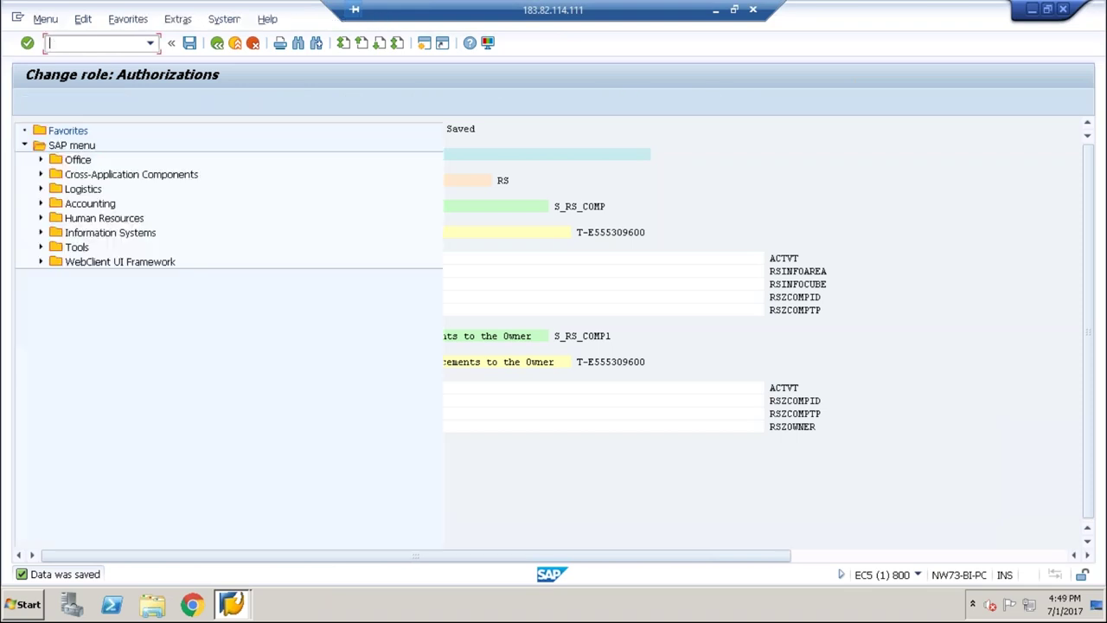
type("rsecadmin")
key("Return")
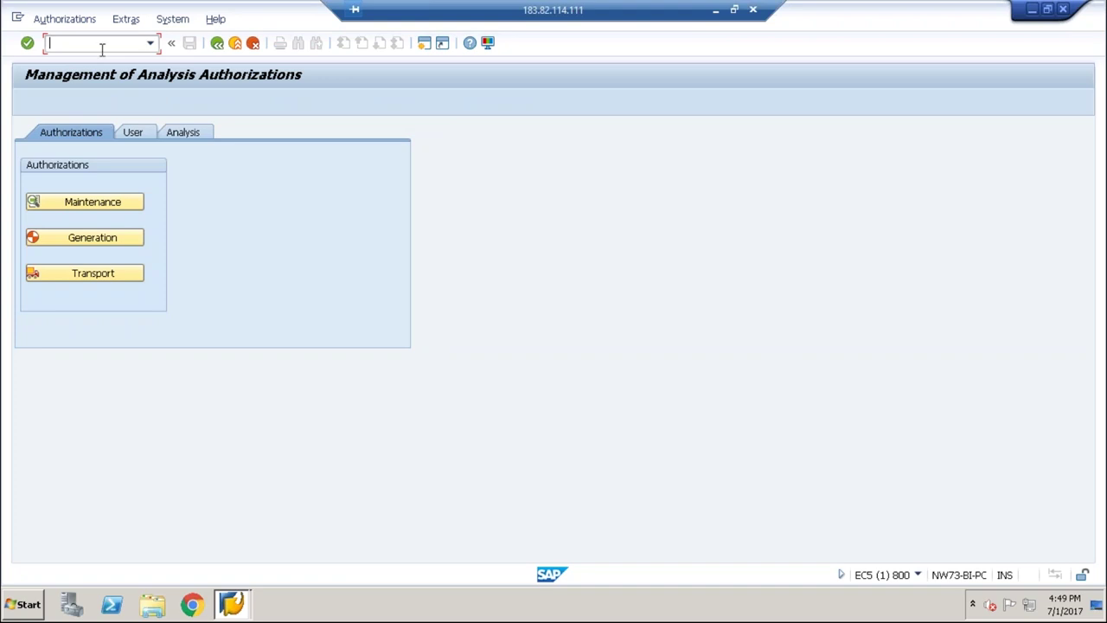
Step: Under Maintenance, enter Z_TEST as the authorization name and create it
left_click(118, 205)
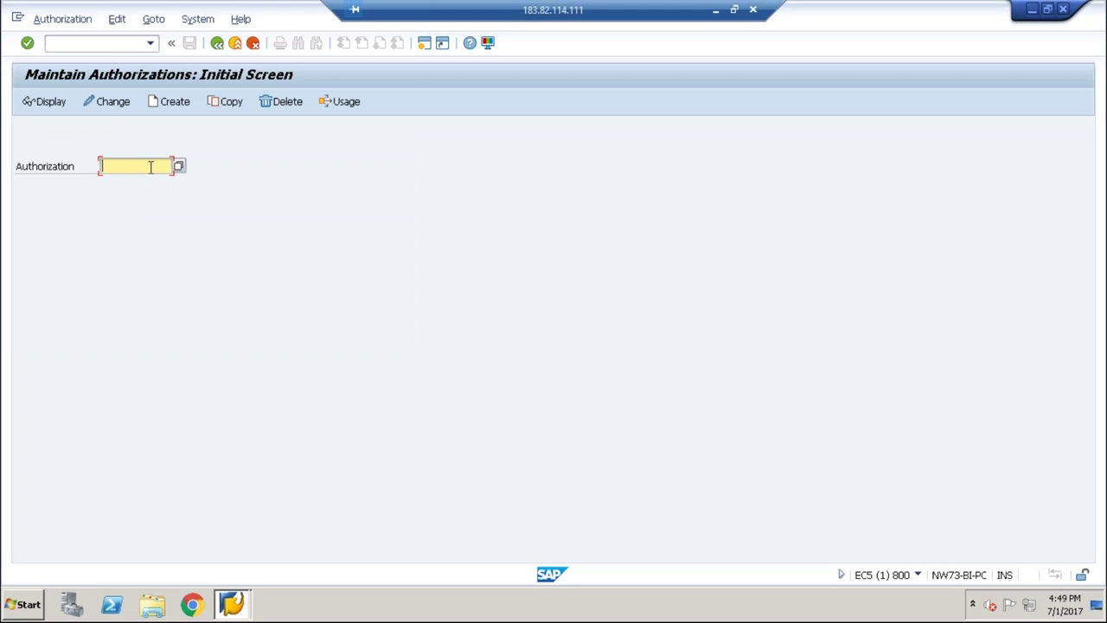
type("Z_TEST")
key("Tab")
left_click(155, 105)
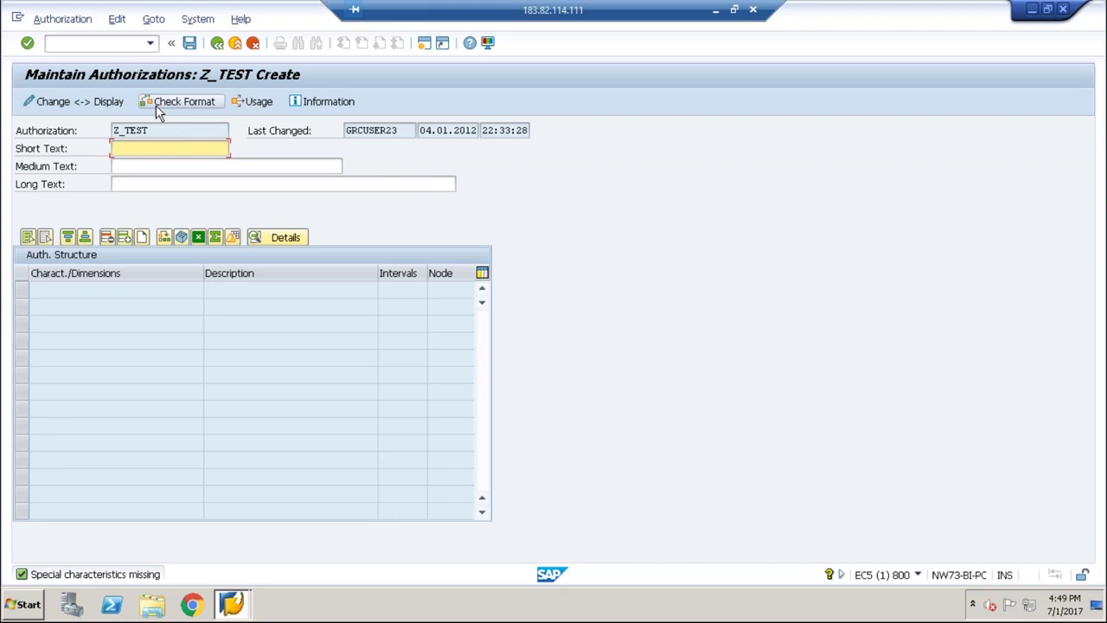
Step: Set Z_TEST's short text to CUSTOMISING AUTH
type("CUSTOMISATION")
key("BackSpace")
key("BackSpace")
key("BackSpace")
key("BackSpace")
key("BackSpace")
key("BackSpace")
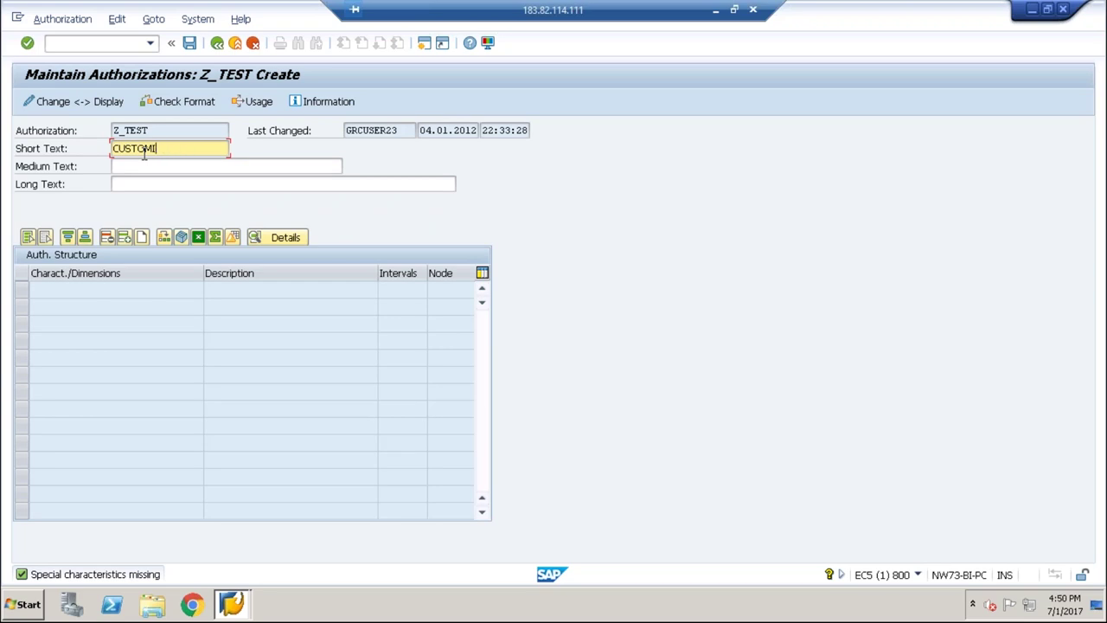
type("SING AUTHORIS")
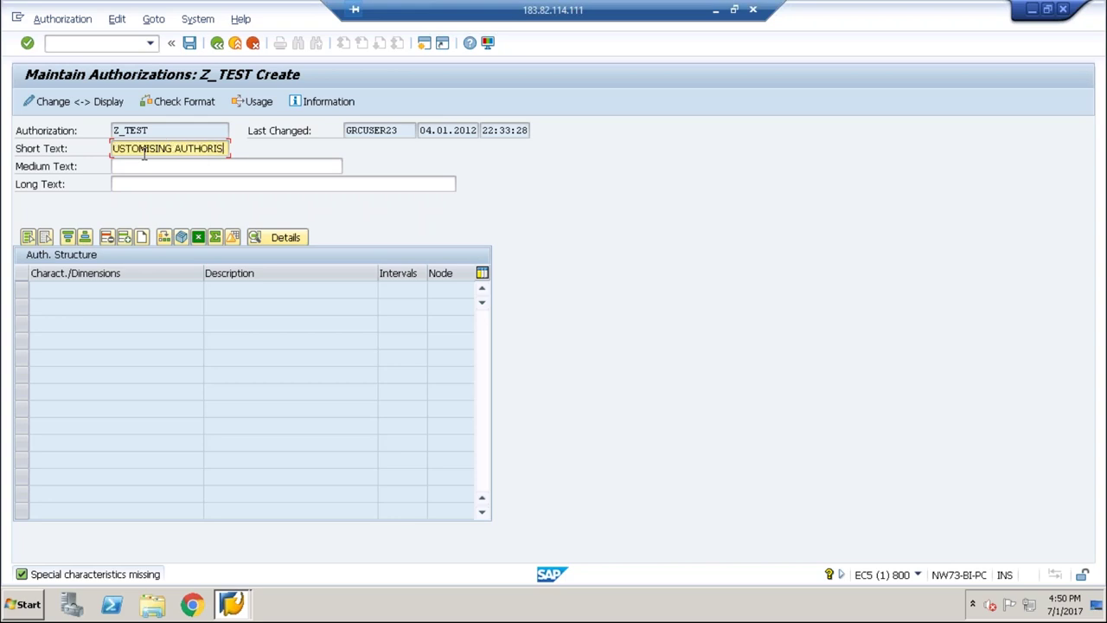
key("BackSpace")
key("BackSpace")
key("BackSpace")
key("BackSpace")
Step: Enter medium text CUSTMISING AUTHORISATION and long text CUSTOMIZING AUTHORISATION
left_click(125, 165)
type("CU")
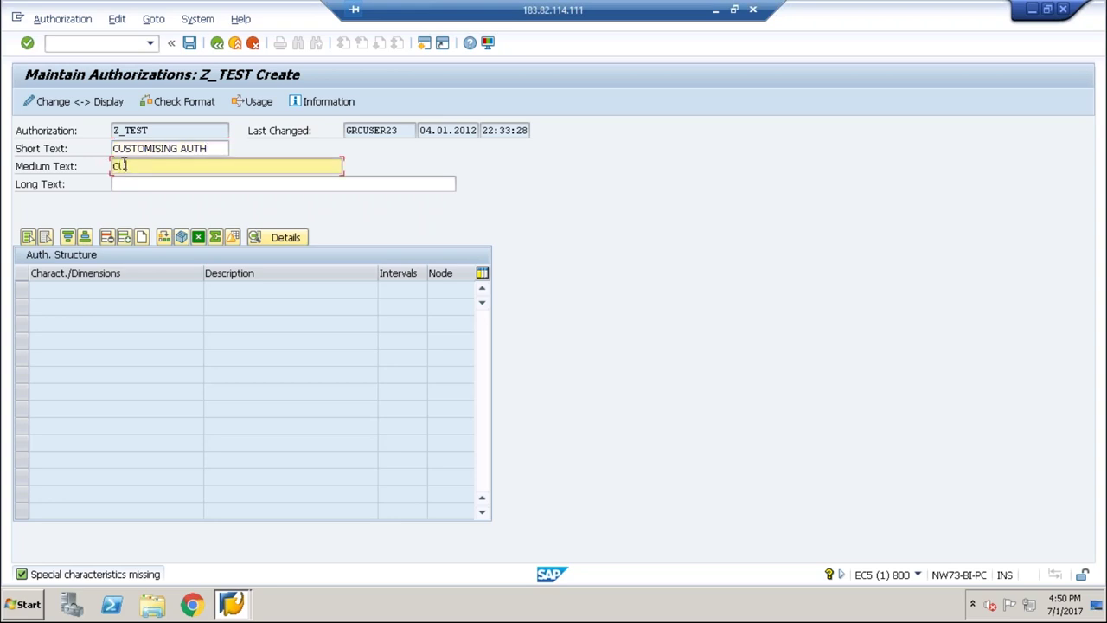
type("STMISING AUTHORISAT")
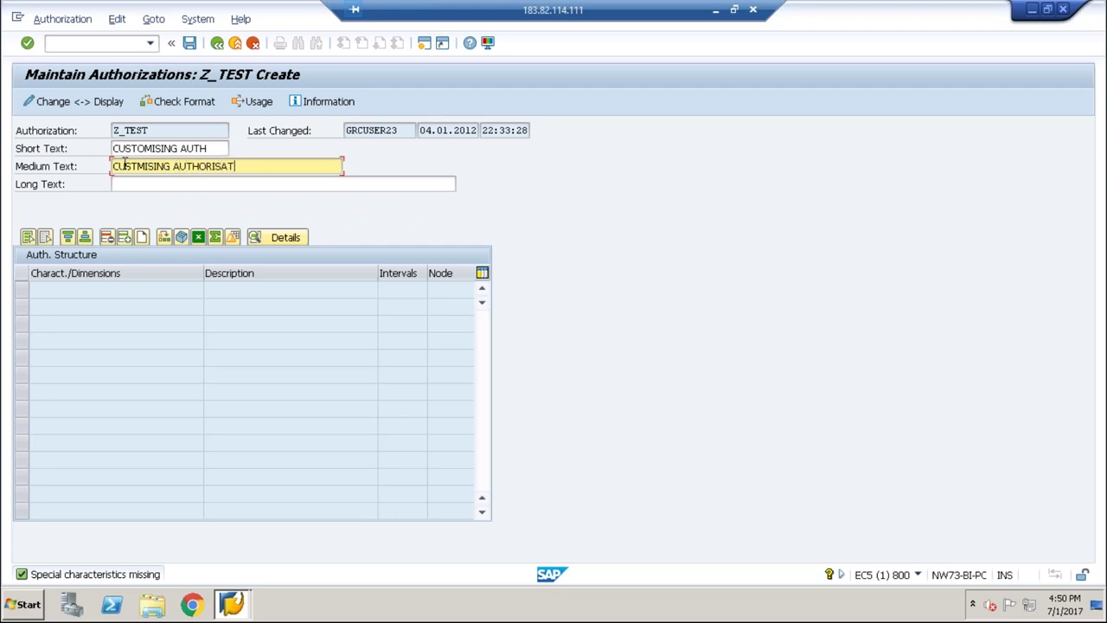
type("ION")
left_click(158, 191)
type("CUSTOMIZING AU")
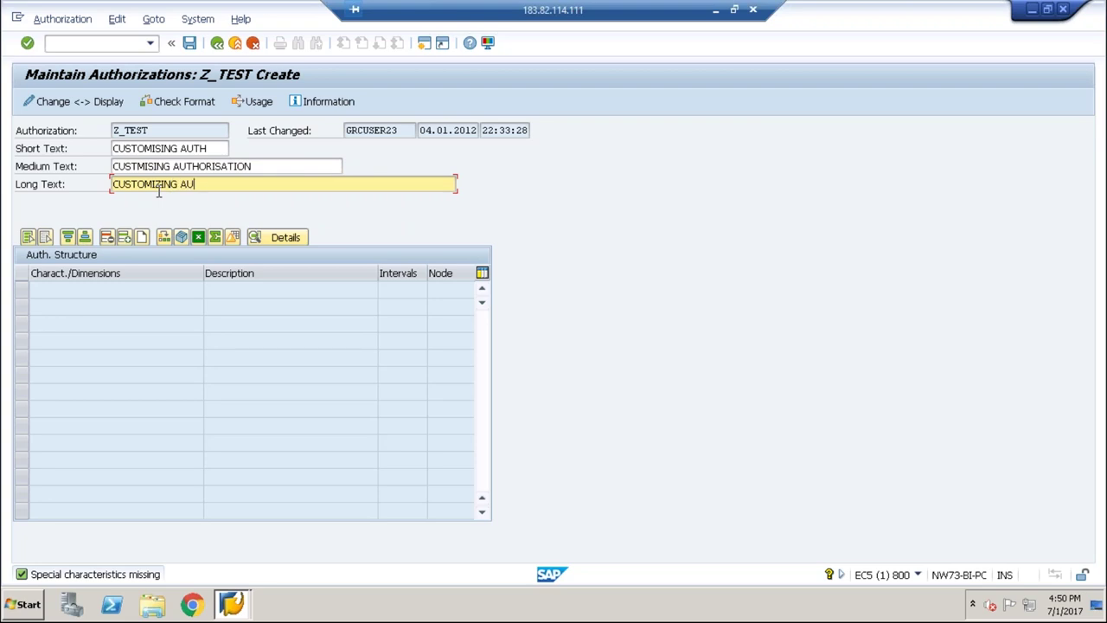
type("THORISATION")
left_click(116, 294)
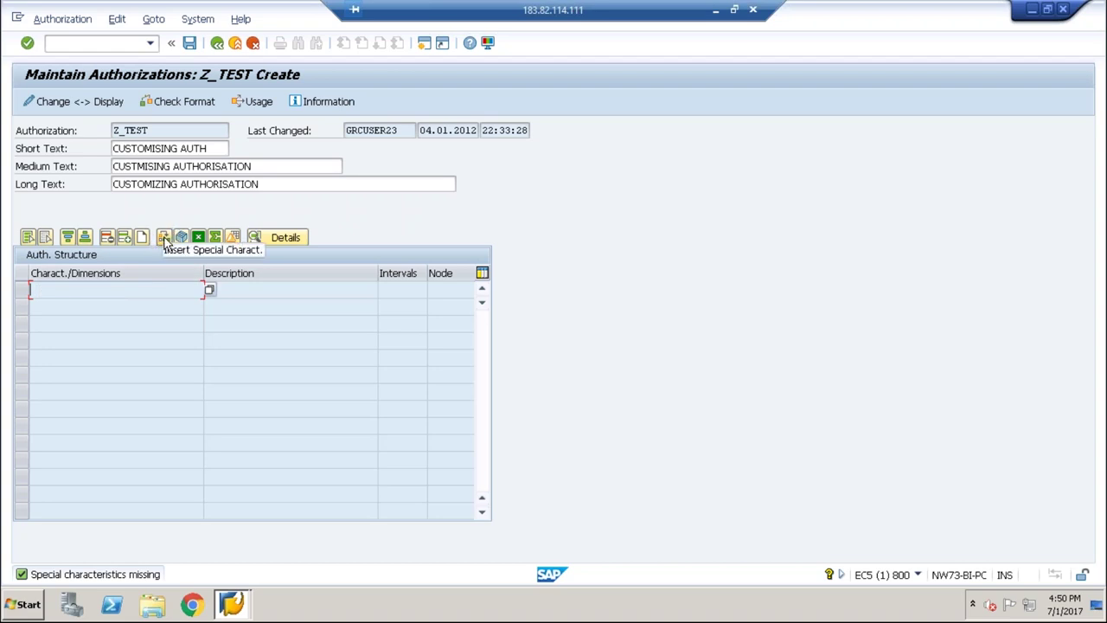
Step: Insert special characteristics 0TCAACTVT, 0TCAIPROV, 0TCAVALID and copy 0TCAIPROV from row 2
left_click(165, 241)
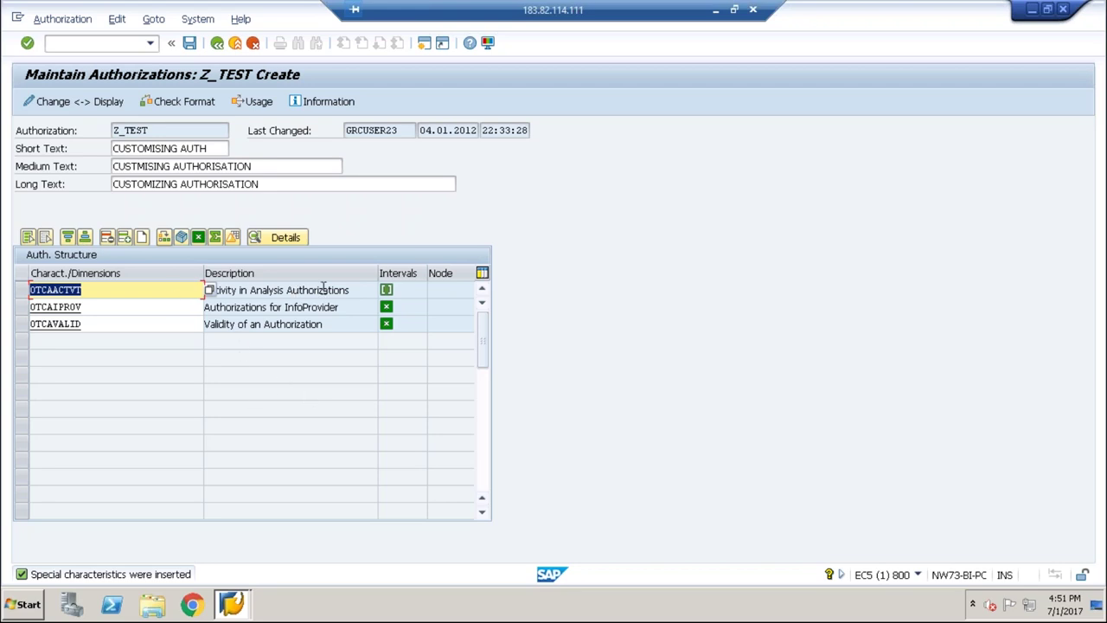
left_click_drag(344, 289, 292, 289)
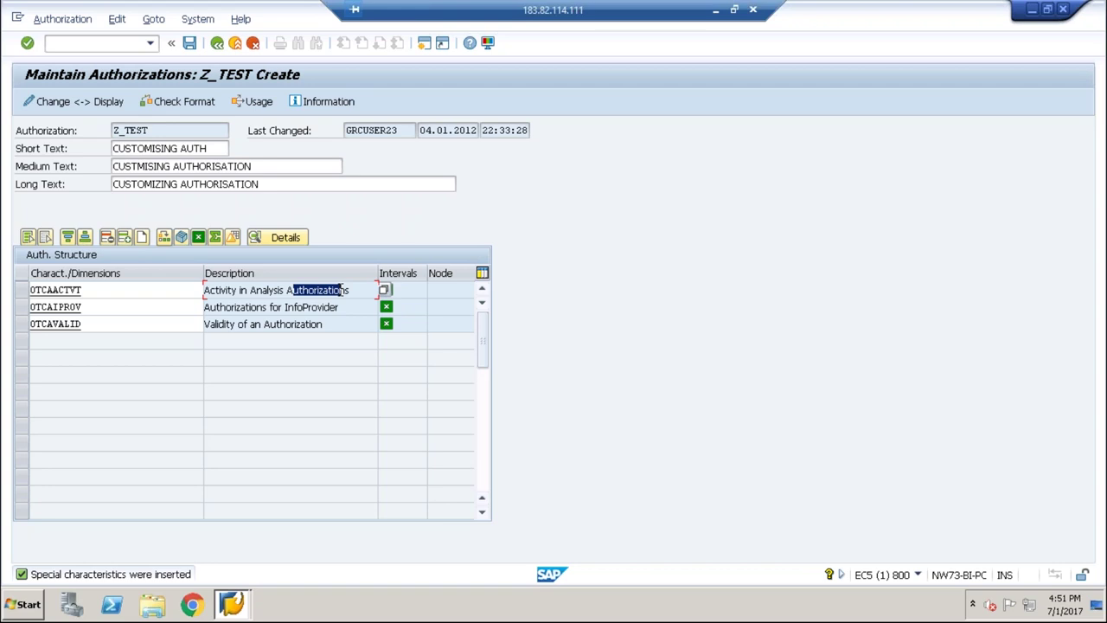
left_click_drag(342, 290, 341, 290)
left_click_drag(135, 304, 8, 313)
key("ctrl+c")
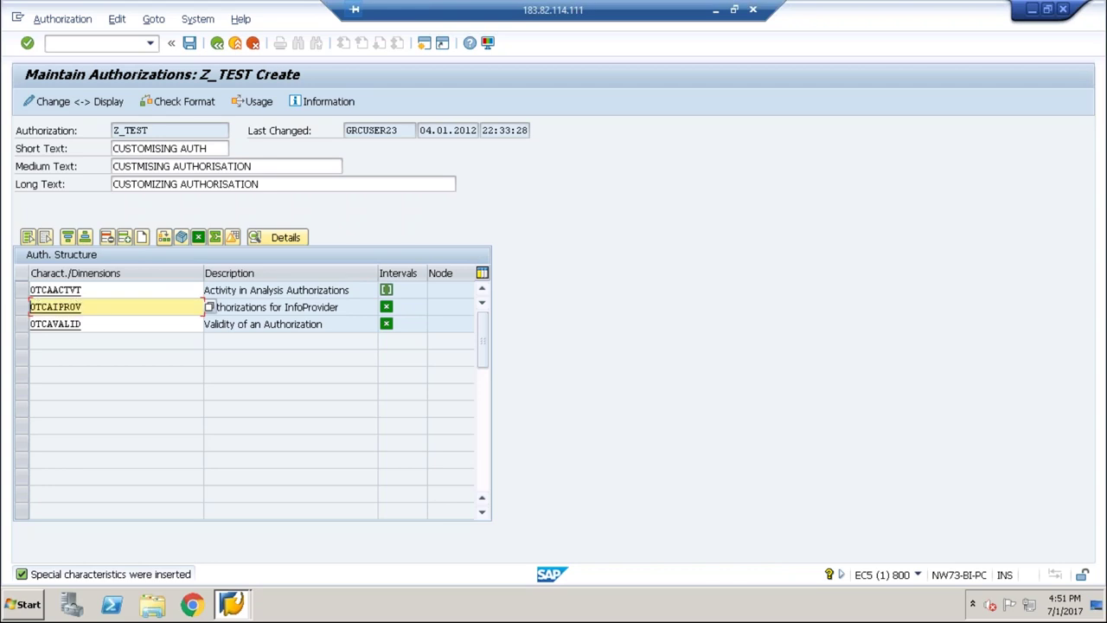
Step: Run transaction RSD1 and paste 0TCAIPROV as the InfoObject to edit
left_click(133, 41)
type("/N")
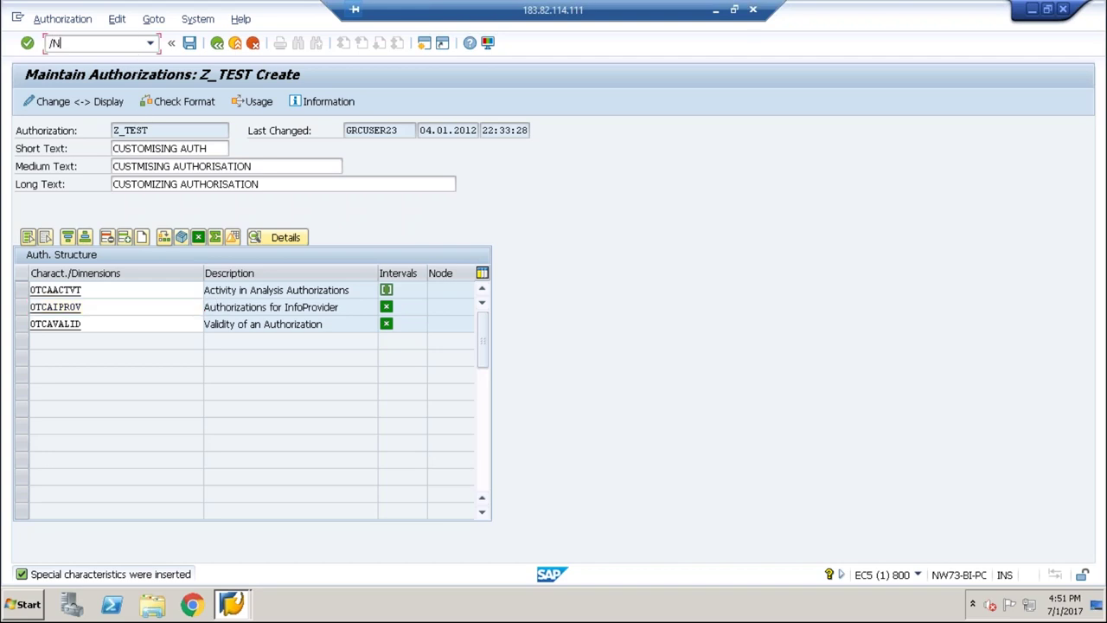
key("BackSpace")
type("ORSD1")
key("Return")
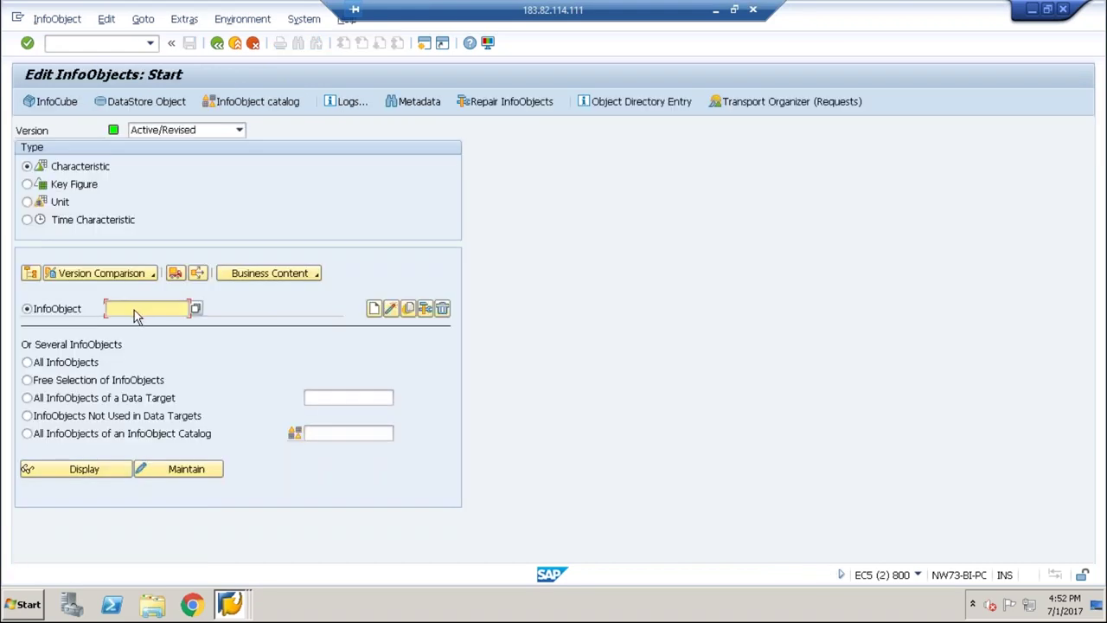
key("ctrl+v")
Step: Open characteristic 0TCAIPROV in change mode, accepting the technical-content warning and its log
left_click(159, 473)
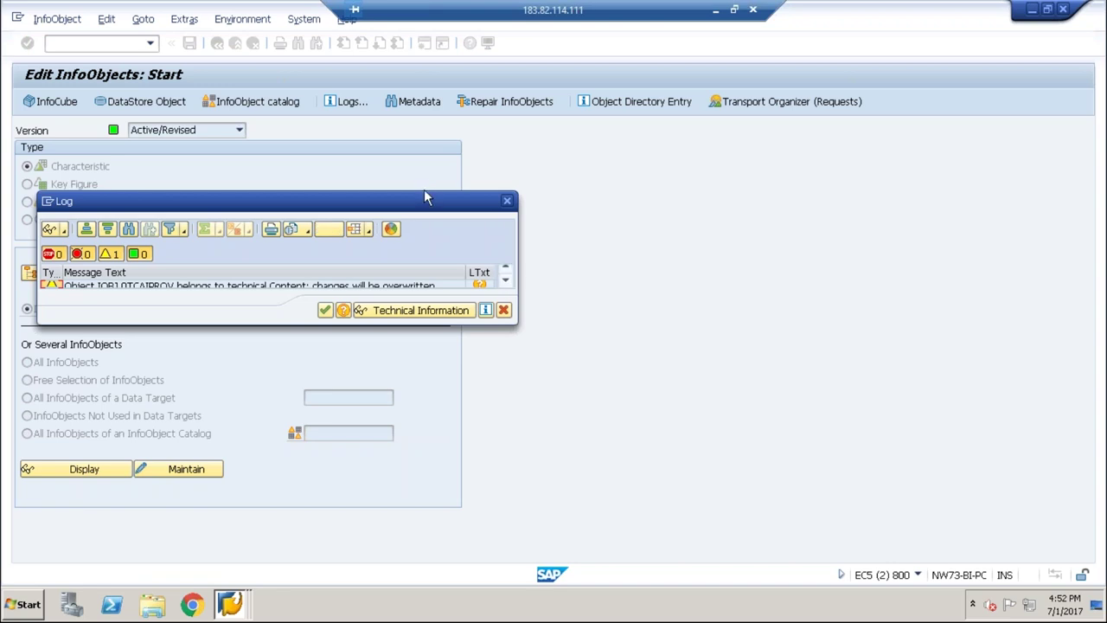
left_click(324, 313)
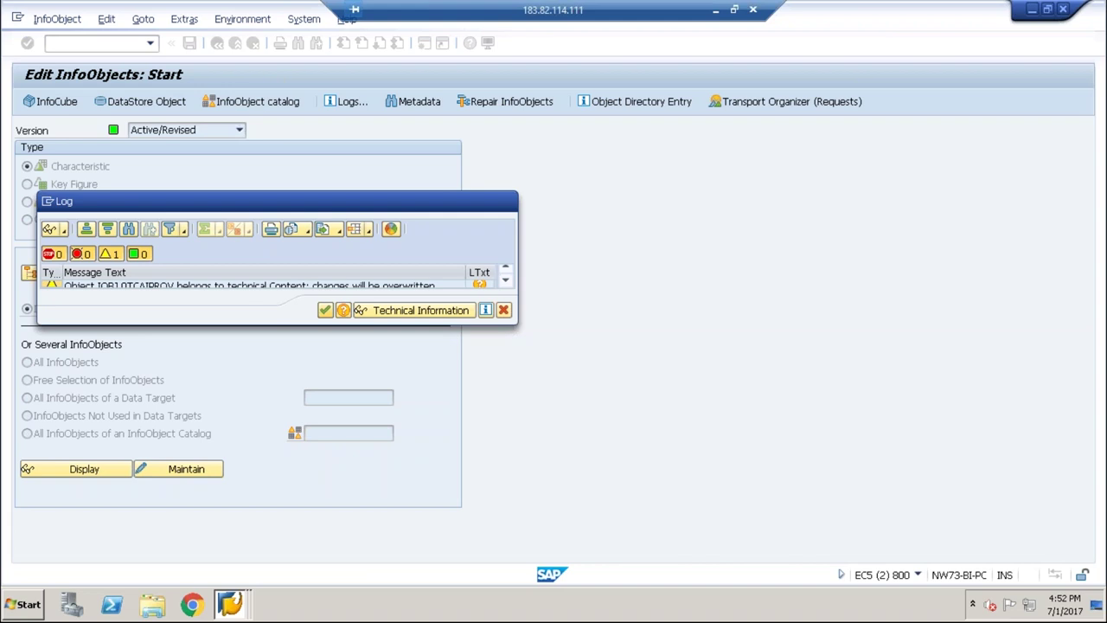
key("Return")
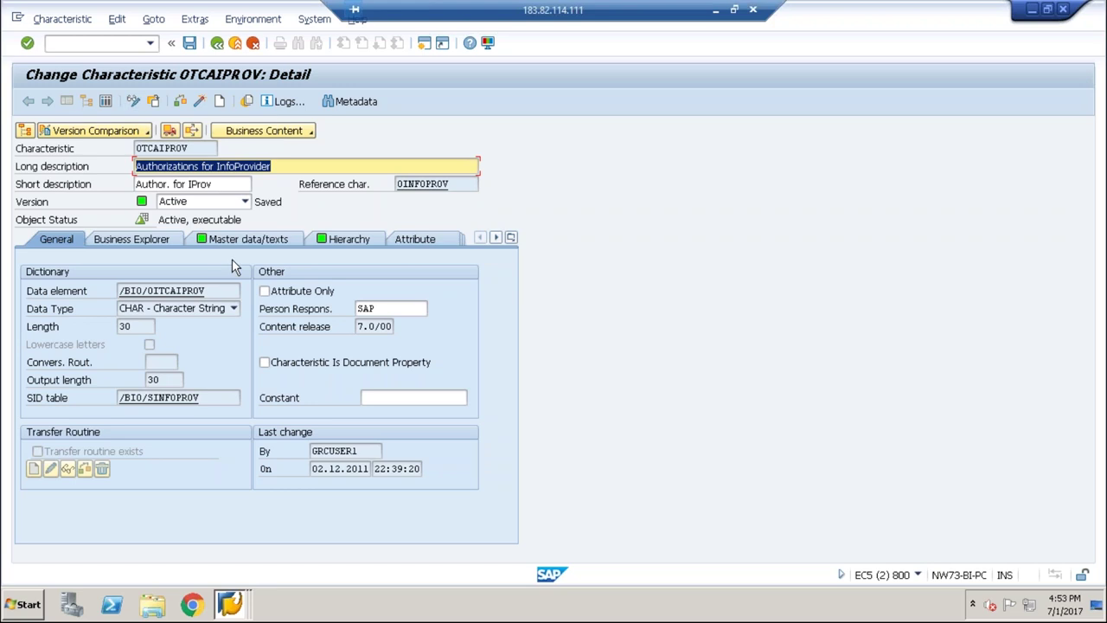
Step: Untick AuthorizationRelevant on 0TCAIPROV's Business Explorer settings and save the characteristic
left_click(155, 240)
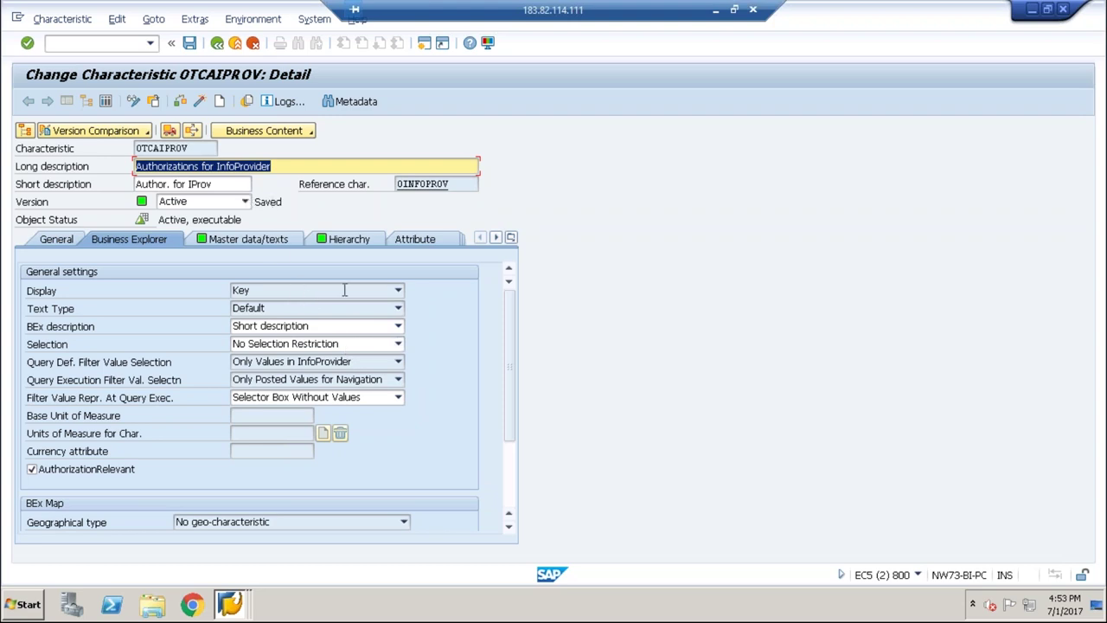
left_click(32, 470)
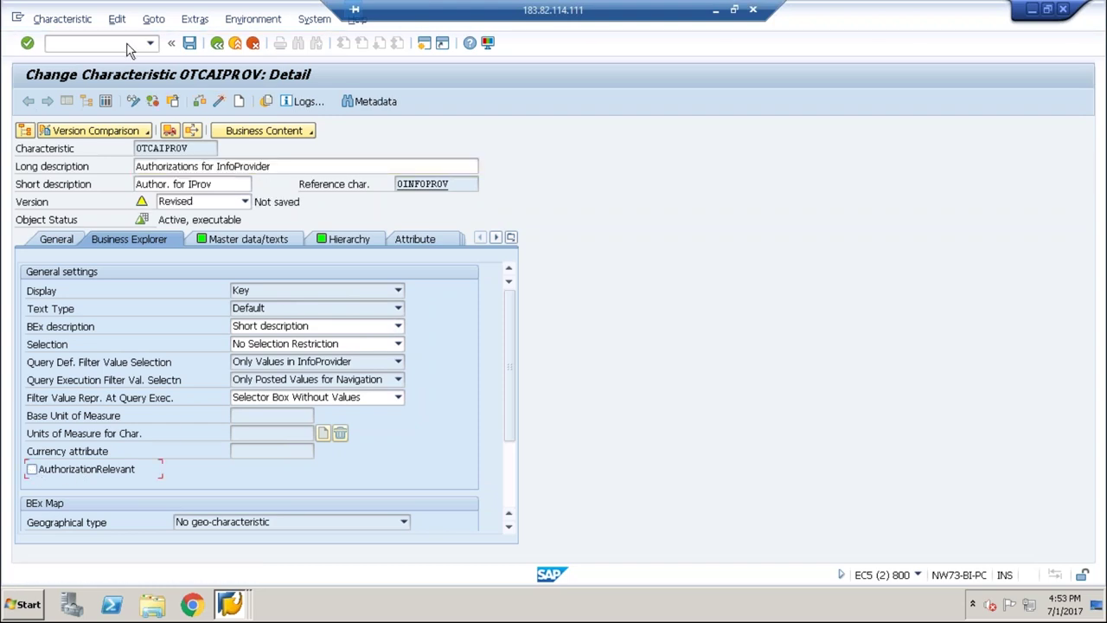
left_click(190, 43)
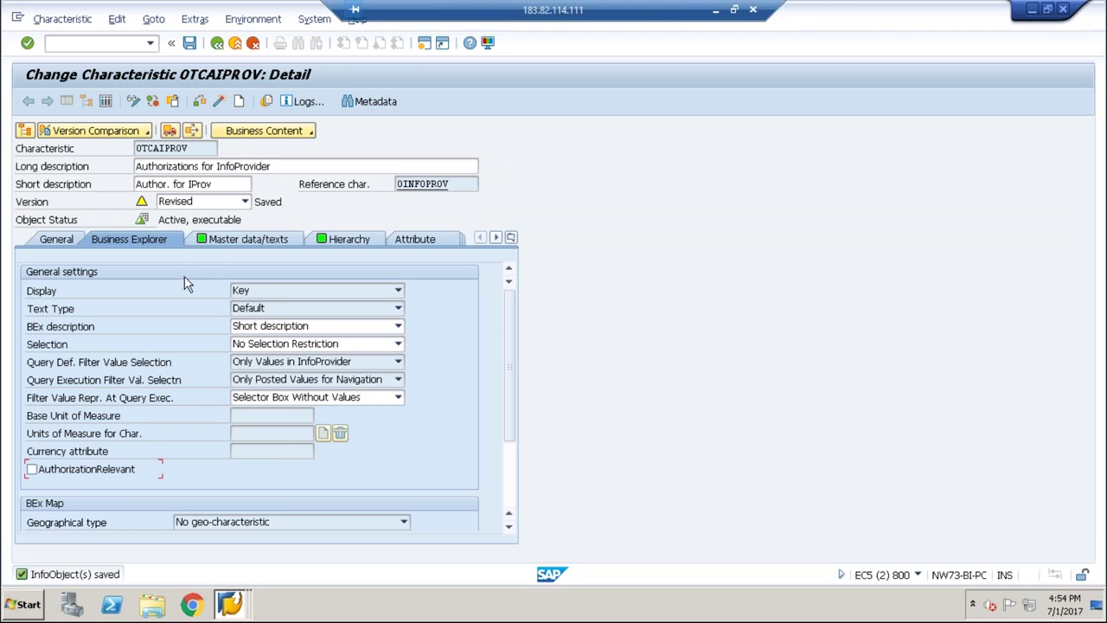
Step: Activate the revised 0TCAIPROV so its version is Active again
left_click(220, 102)
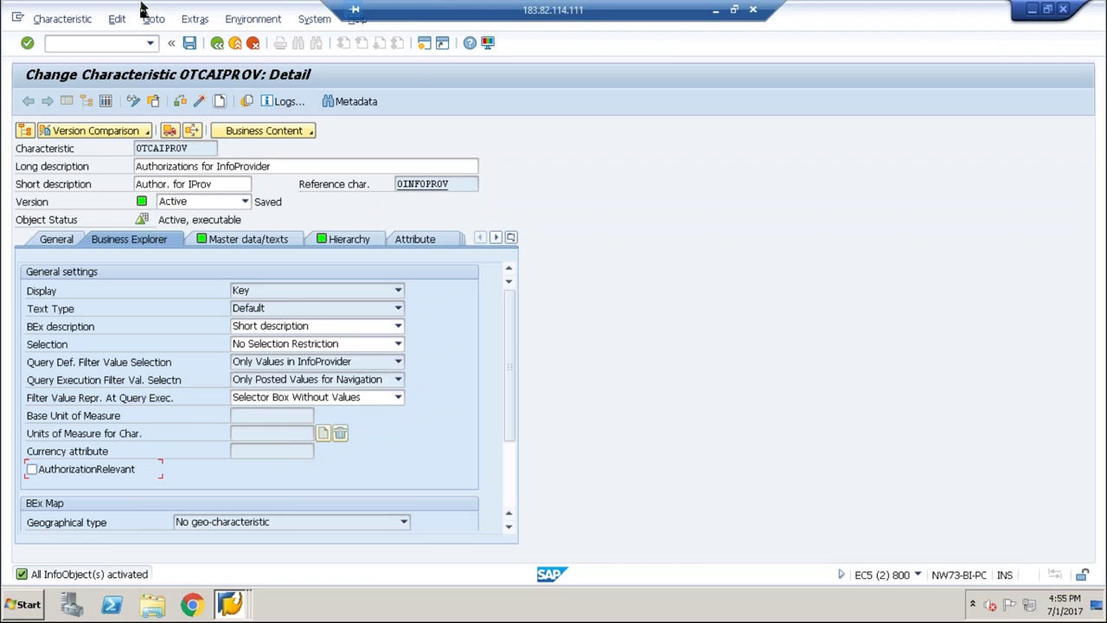
Step: Save 0TCAIPROV once more and switch back to the Maintain Authorizations: Z_TEST window
left_click(191, 43)
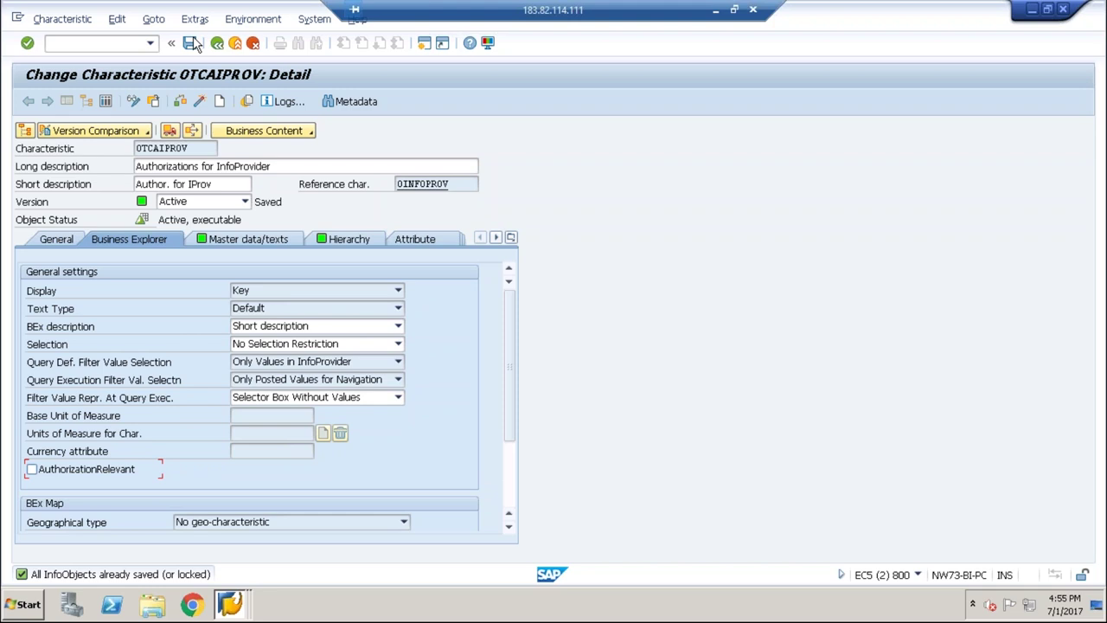
left_click(232, 605)
left_click(232, 605)
left_click(233, 547)
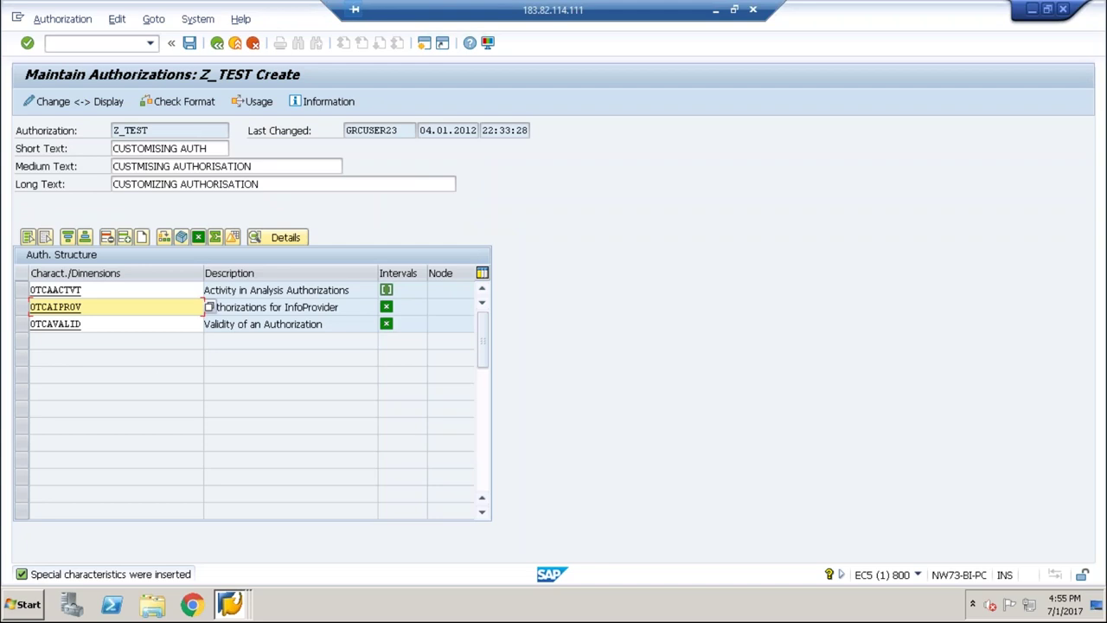
Step: Save Z_TEST, then insert an empty row below 0TCAVALID in the Auth. Structure table
left_click(190, 48)
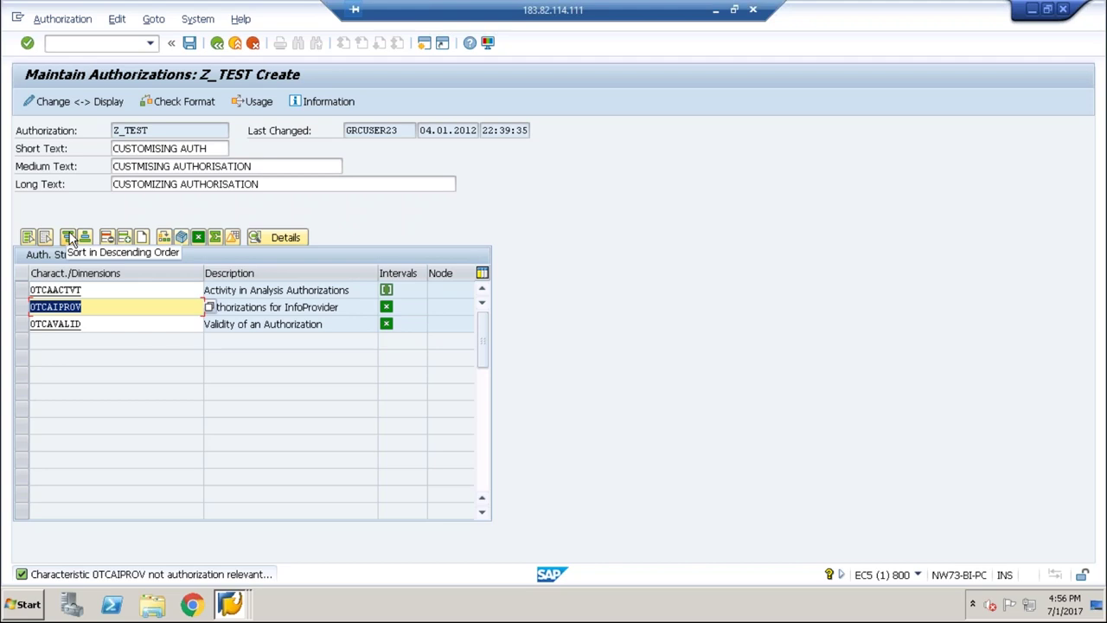
left_click(126, 239)
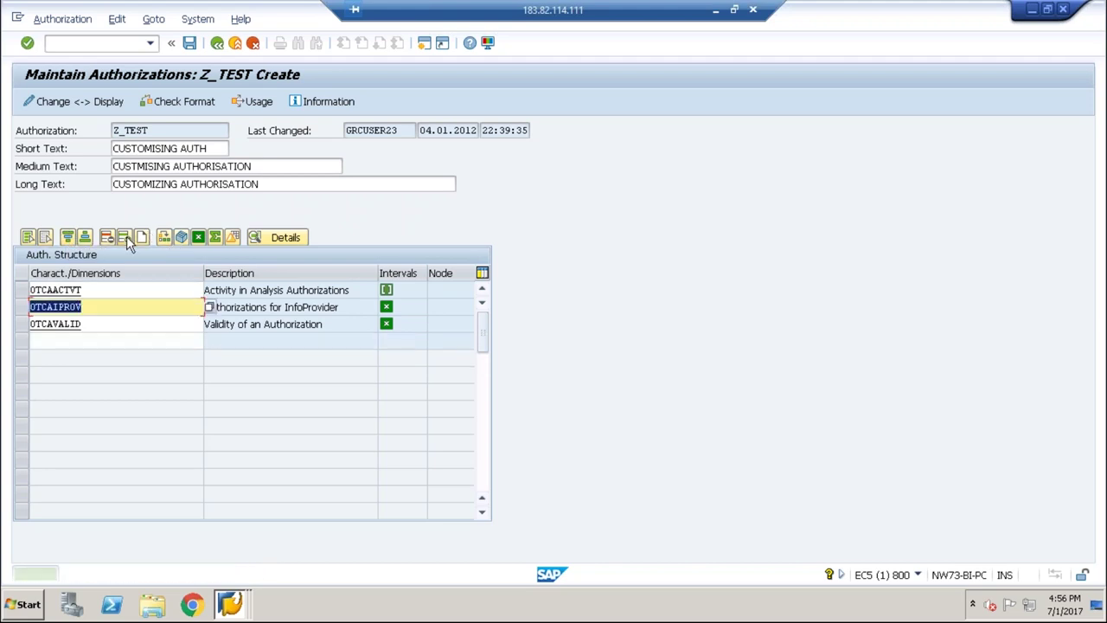
left_click(117, 339)
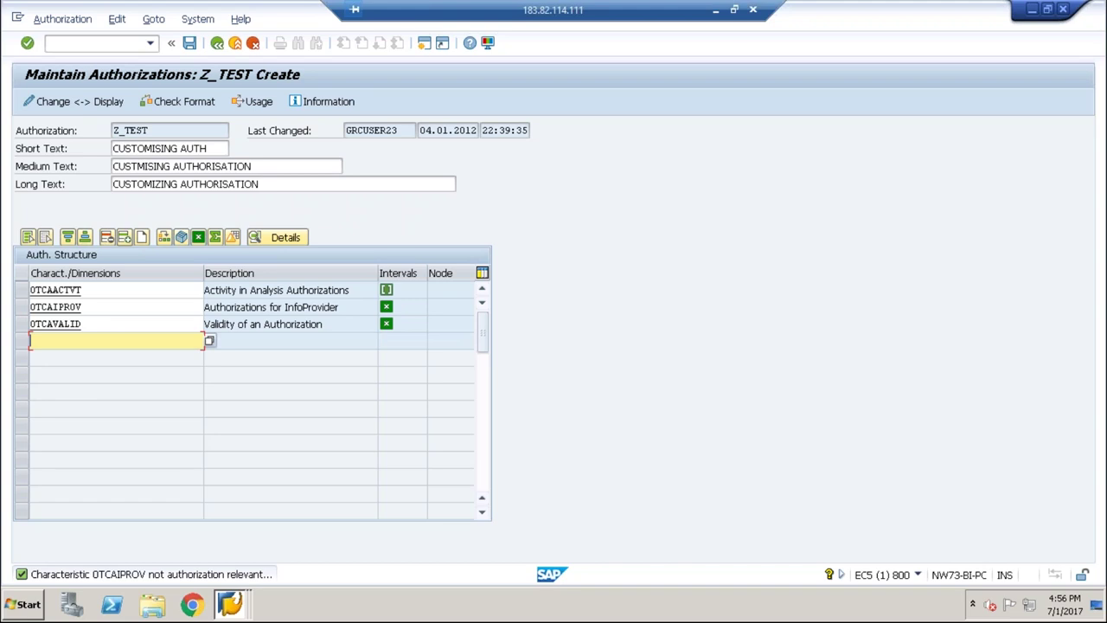
Step: Pick 0D_NW_CNTRY from the InfoObject list into the new structure row
left_click(210, 341)
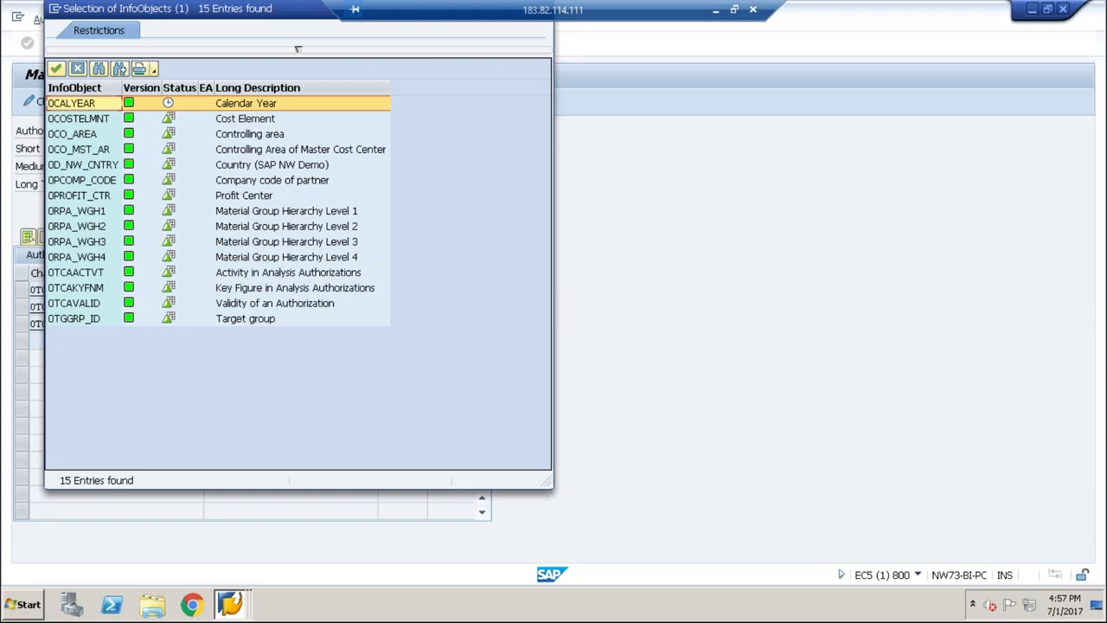
left_click(84, 164)
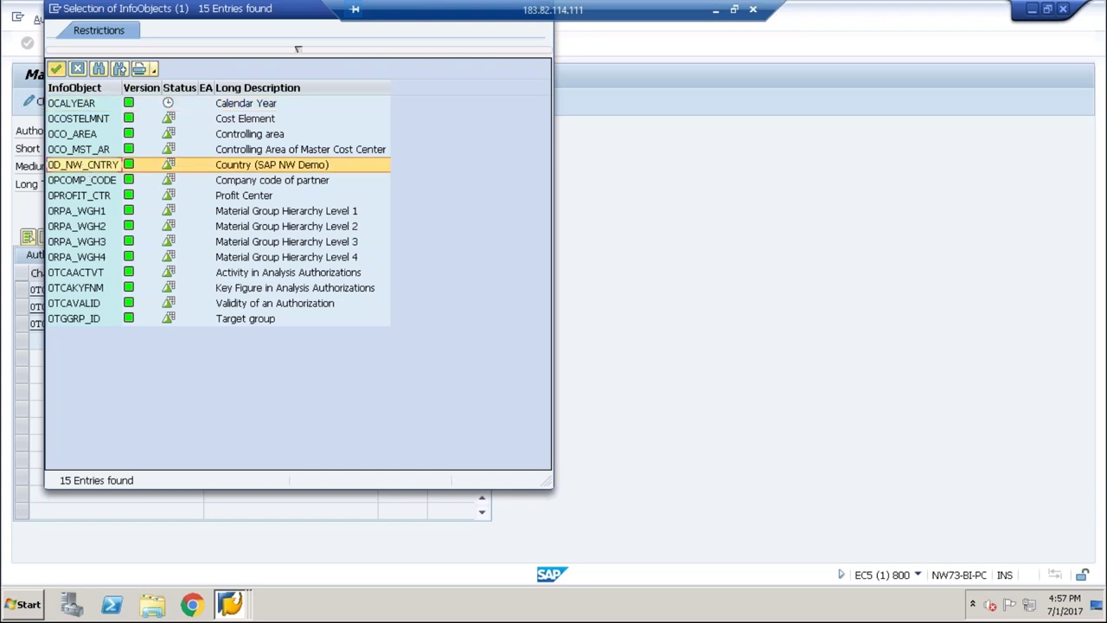
left_click(55, 68)
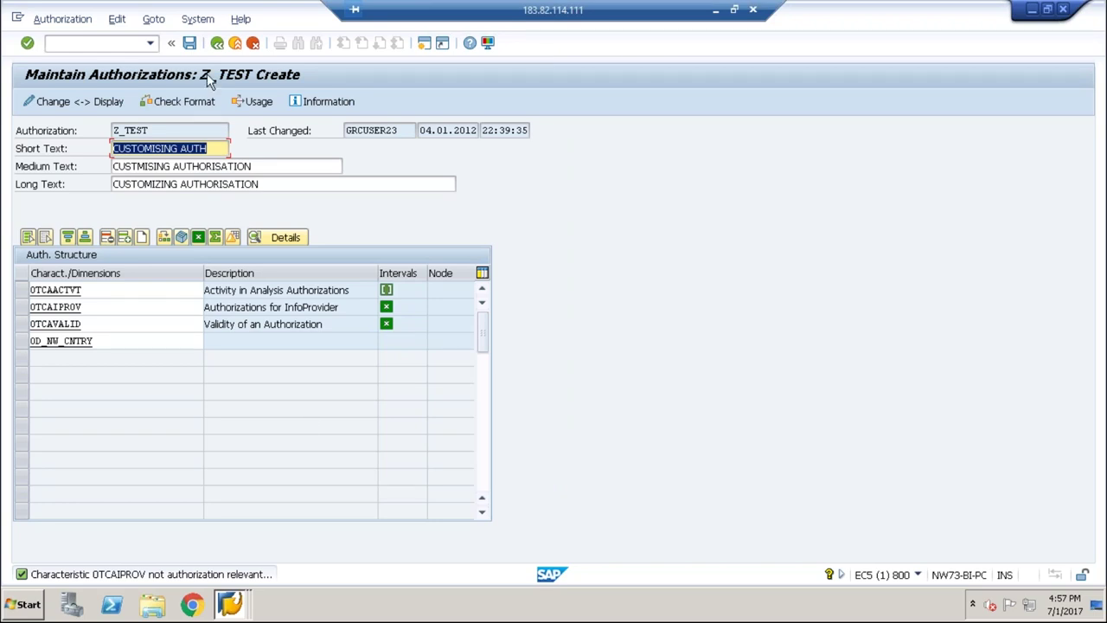
Step: Save Z_TEST, dismiss the missing-entries log, and open Intervals value help for 0D_NW_CNTRY
left_click(189, 43)
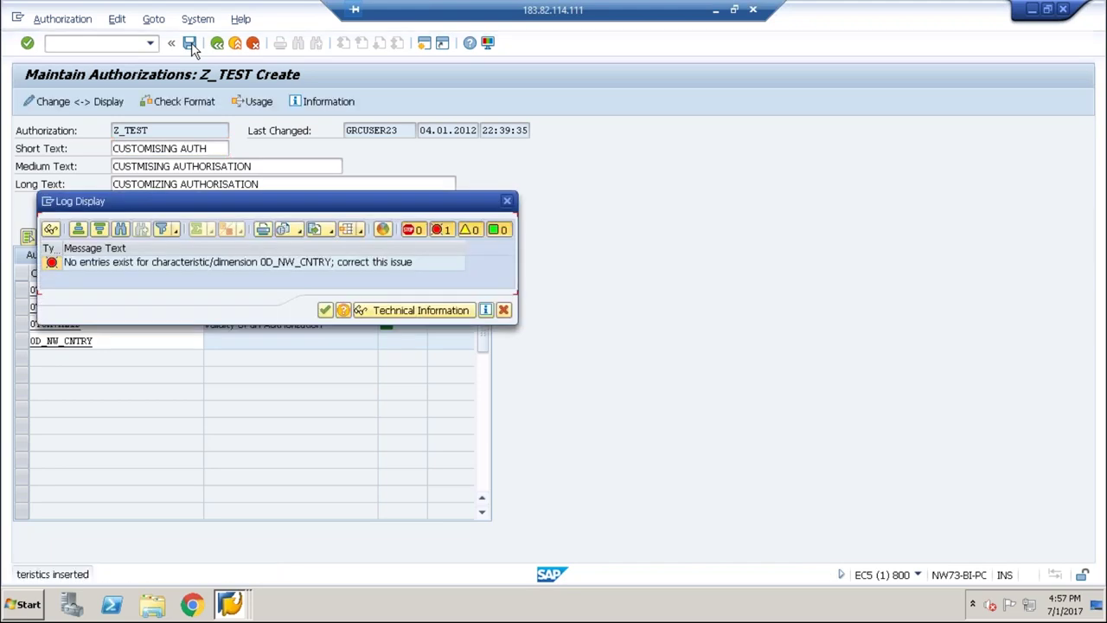
left_click(326, 310)
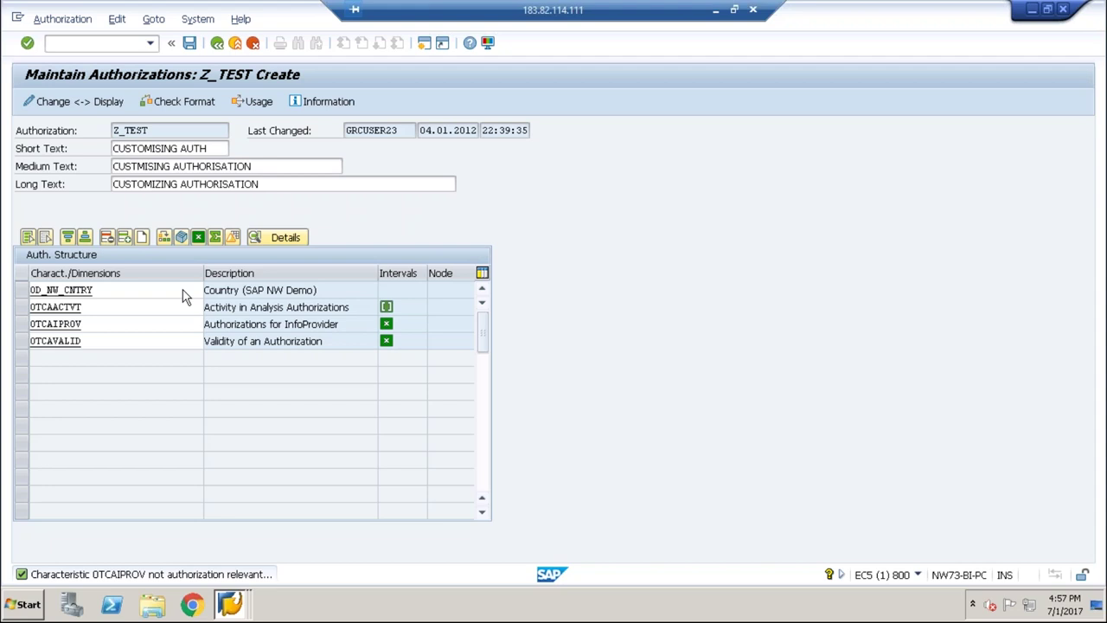
double_click(67, 295)
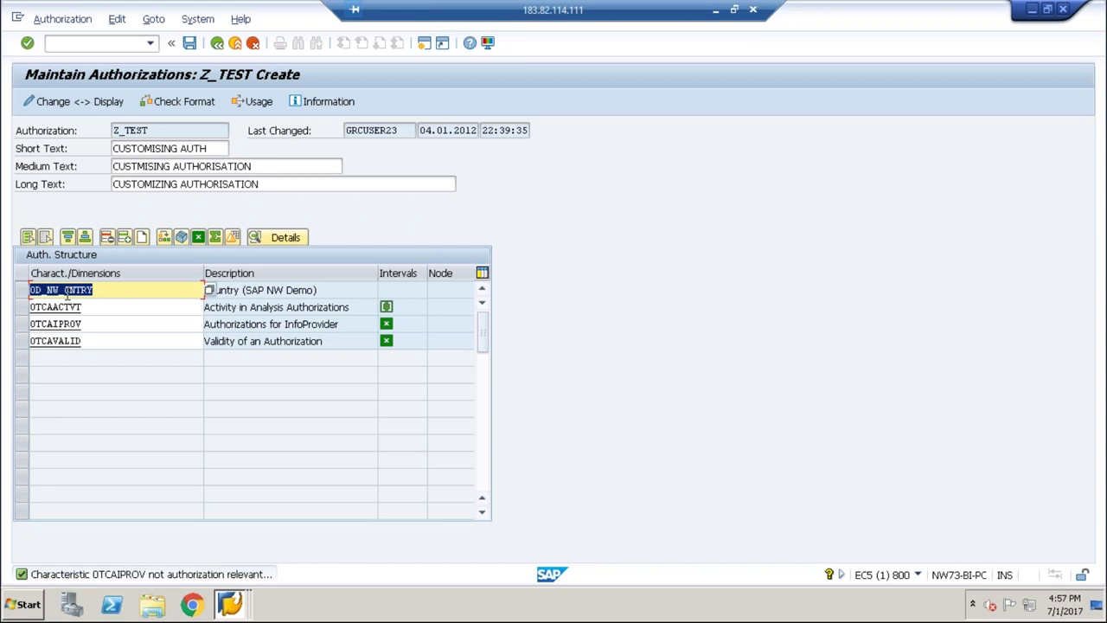
key("Tab")
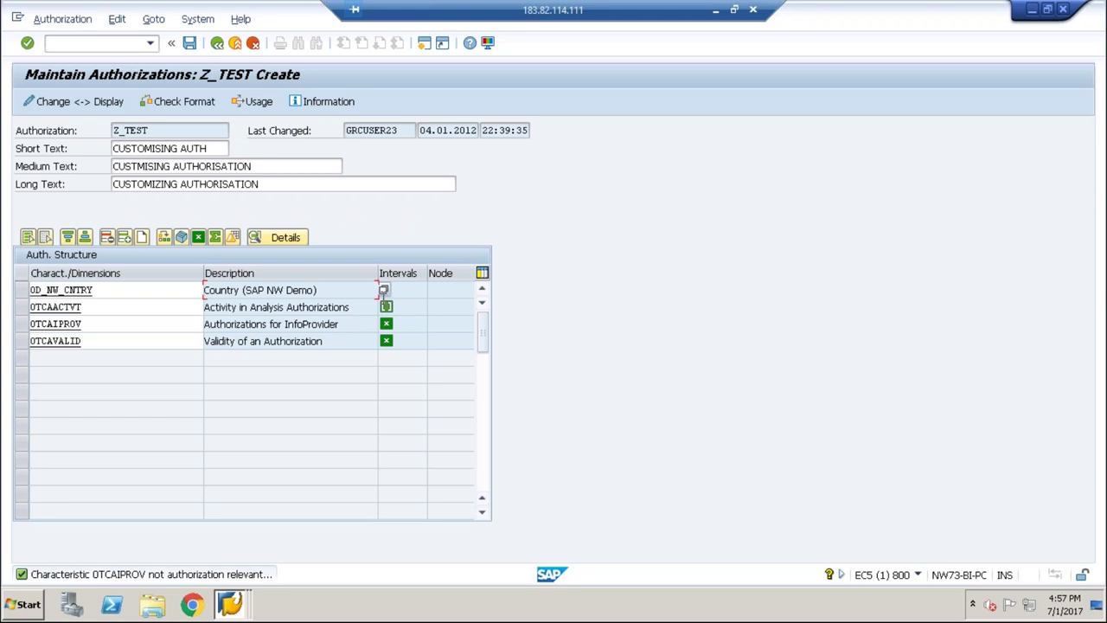
key("Tab")
left_click(435, 295)
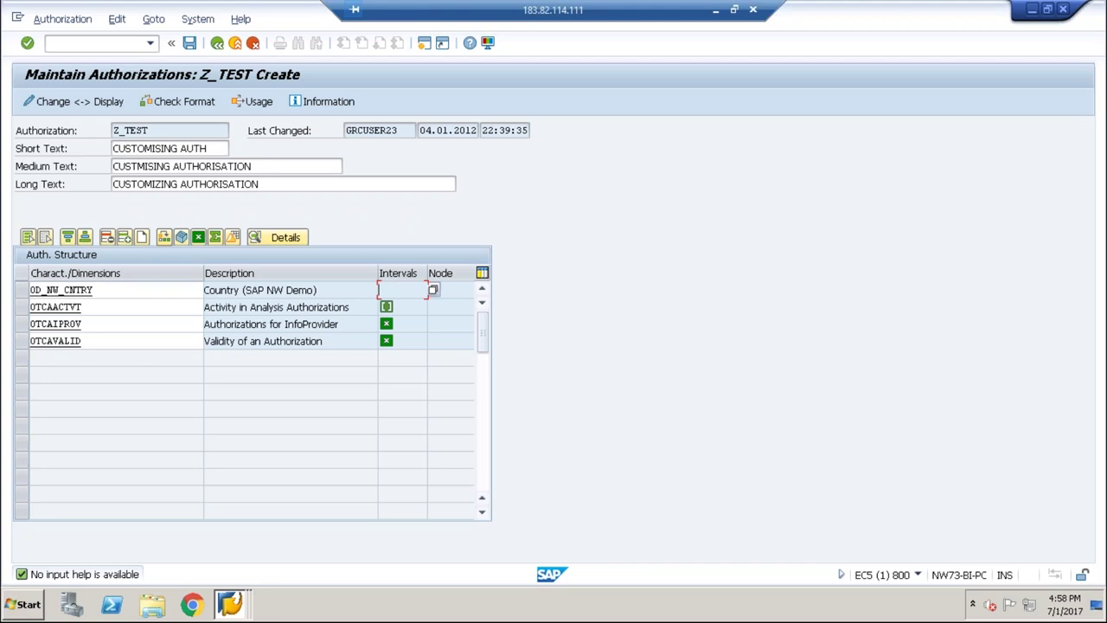
double_click(76, 291)
left_click(76, 292)
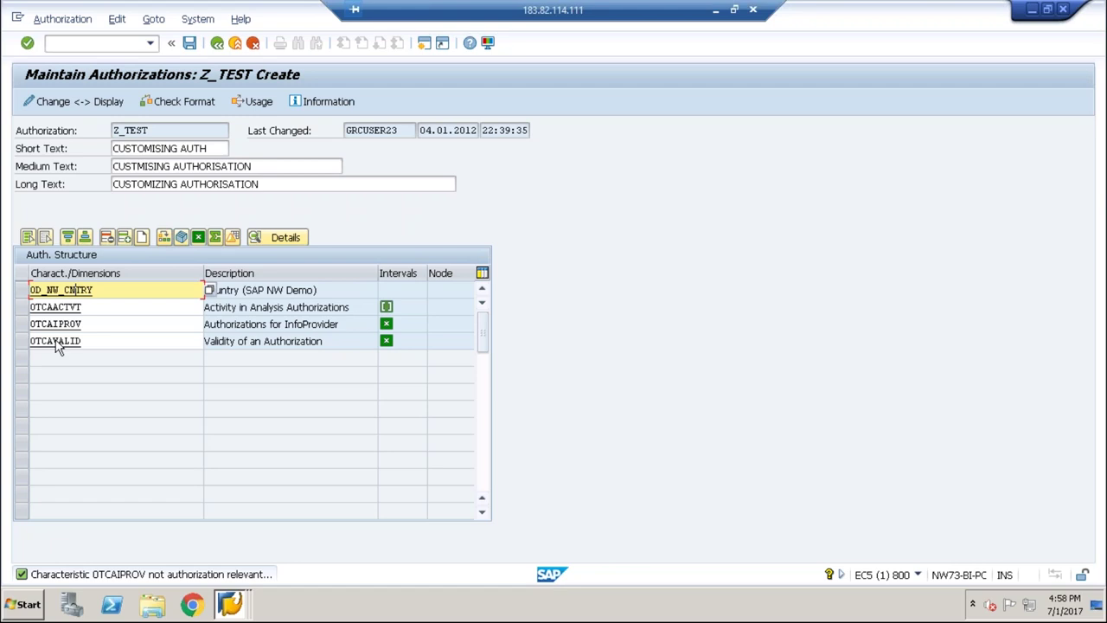
key("Return")
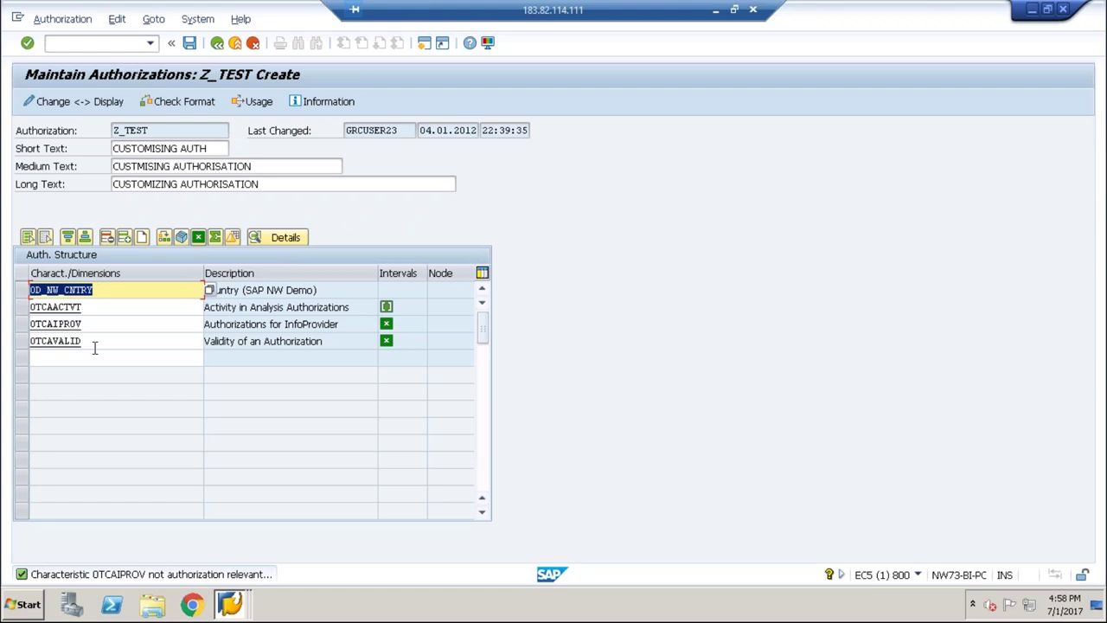
left_click(403, 292)
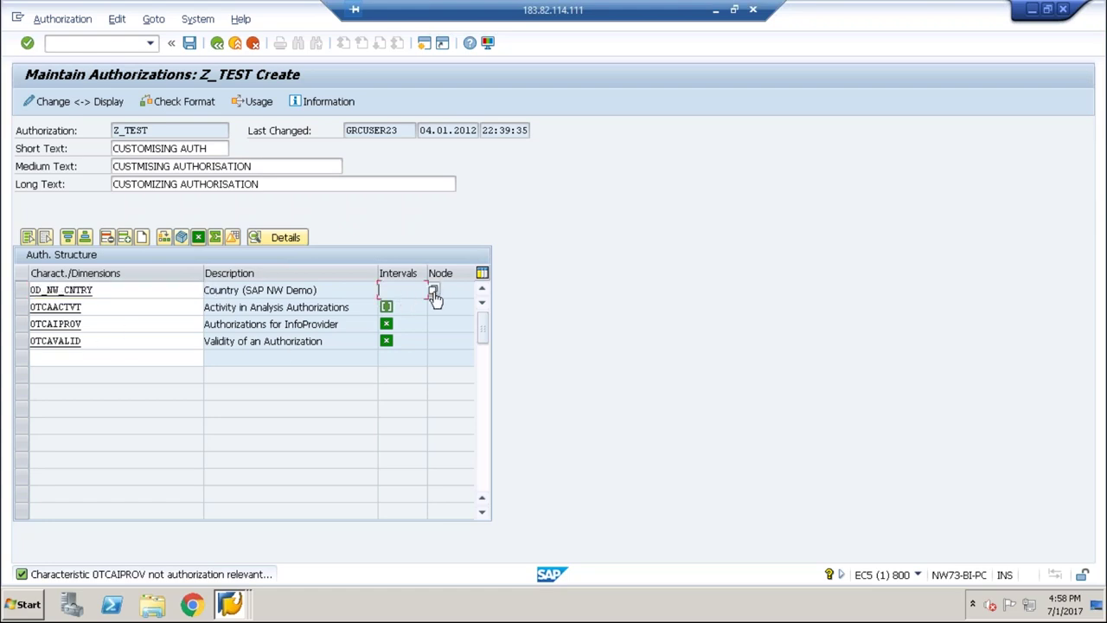
left_click(433, 292)
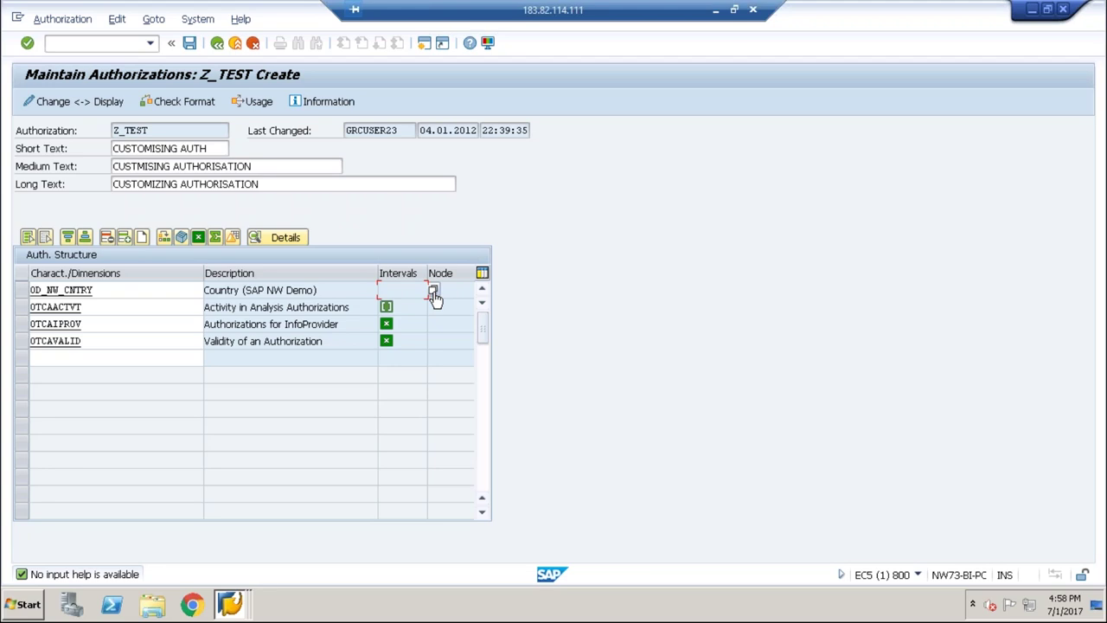
left_click(238, 241)
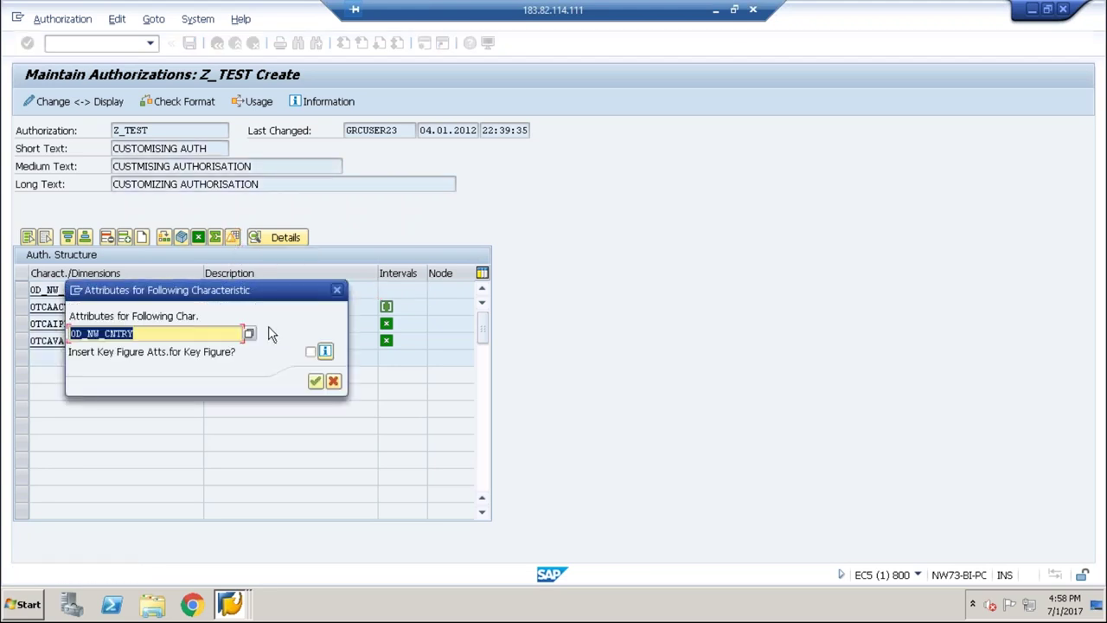
left_click(315, 381)
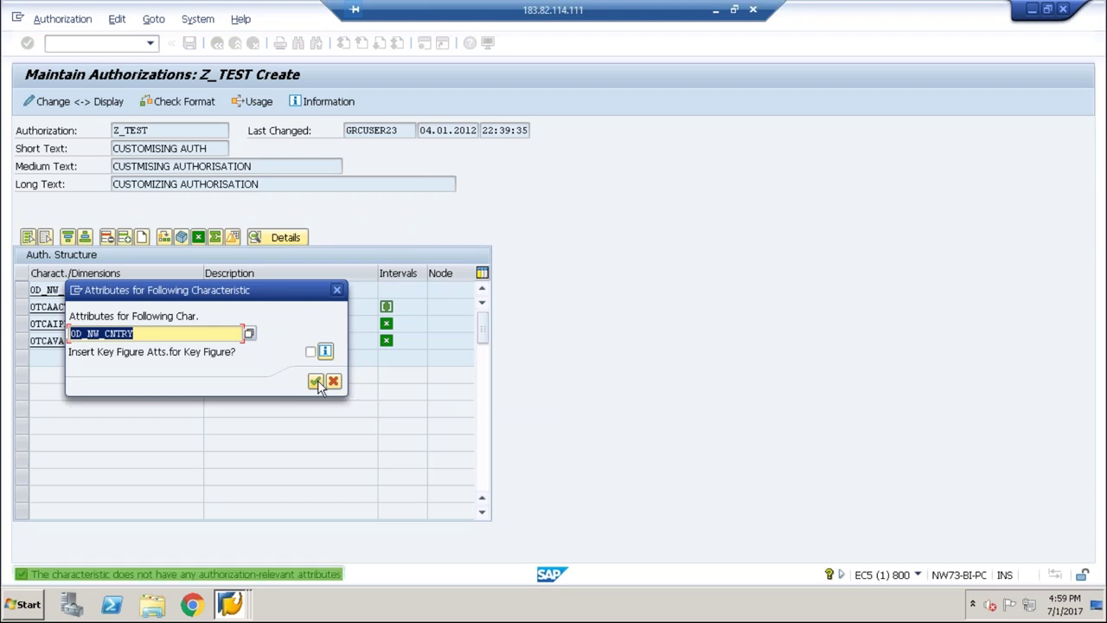
left_click(311, 352)
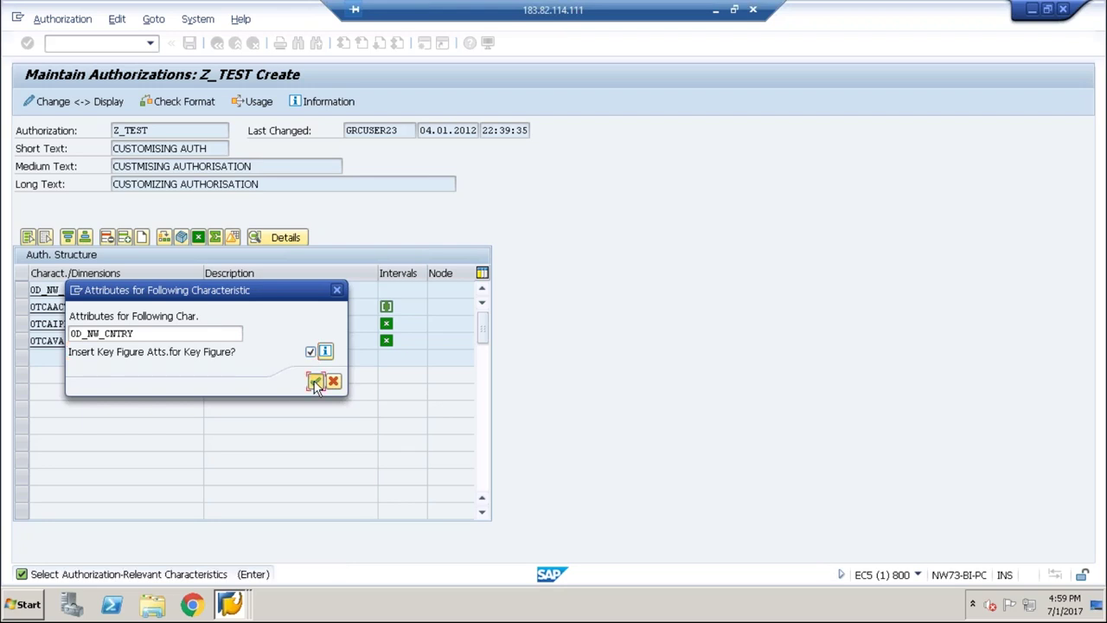
left_click(316, 383)
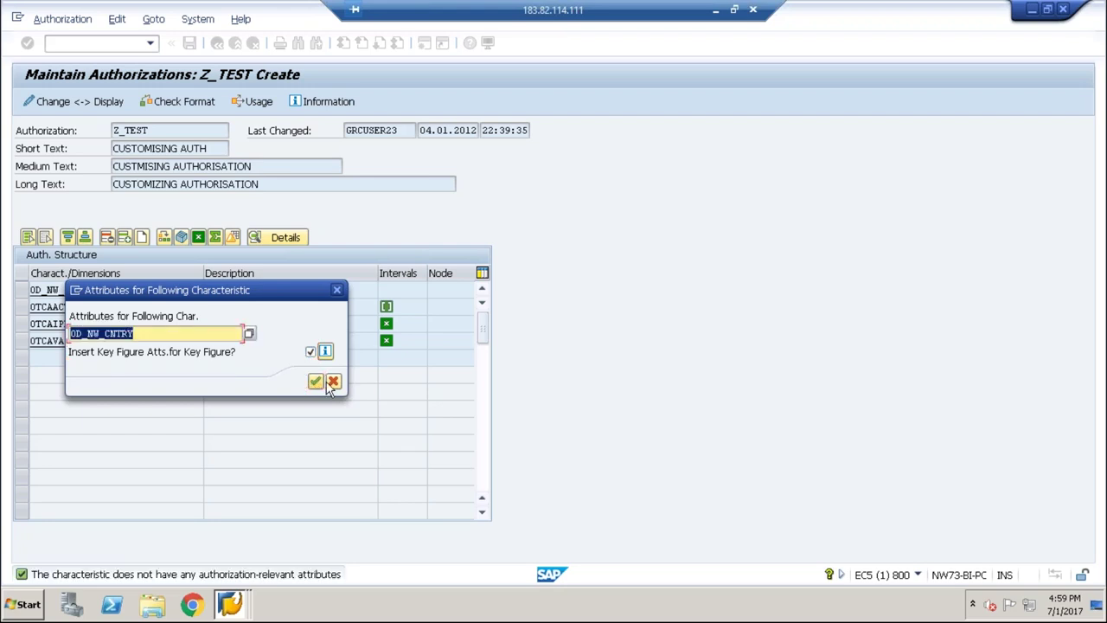
left_click(336, 383)
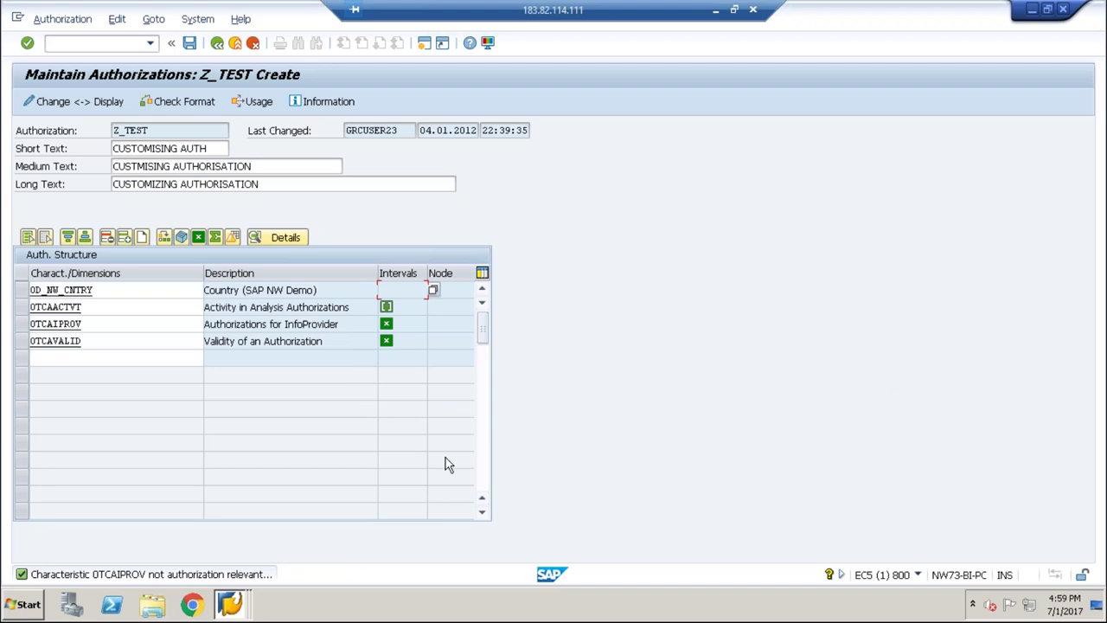
Step: Enter 0PCOMP_CODE from the InfoObject list into the fifth row and open its Intervals value help
left_click(132, 358)
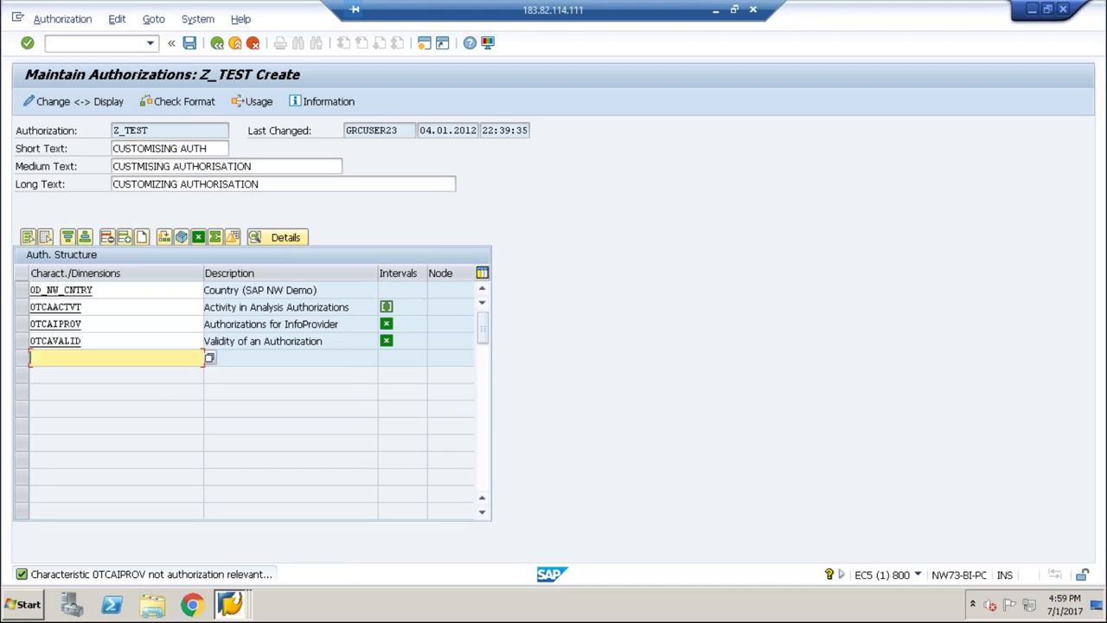
left_click(112, 290)
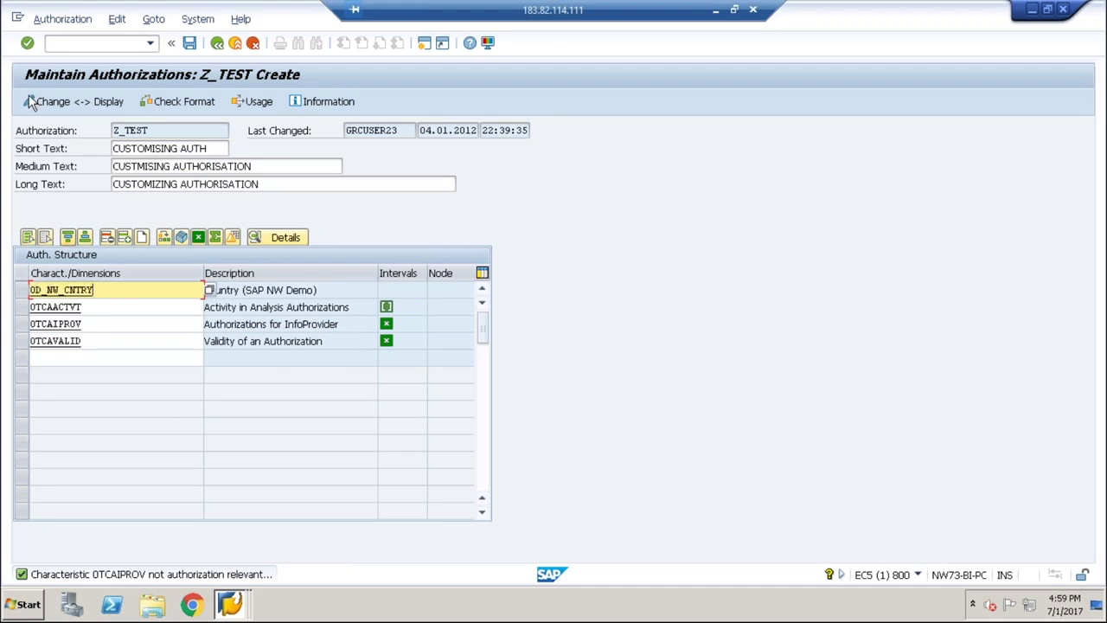
left_click(144, 236)
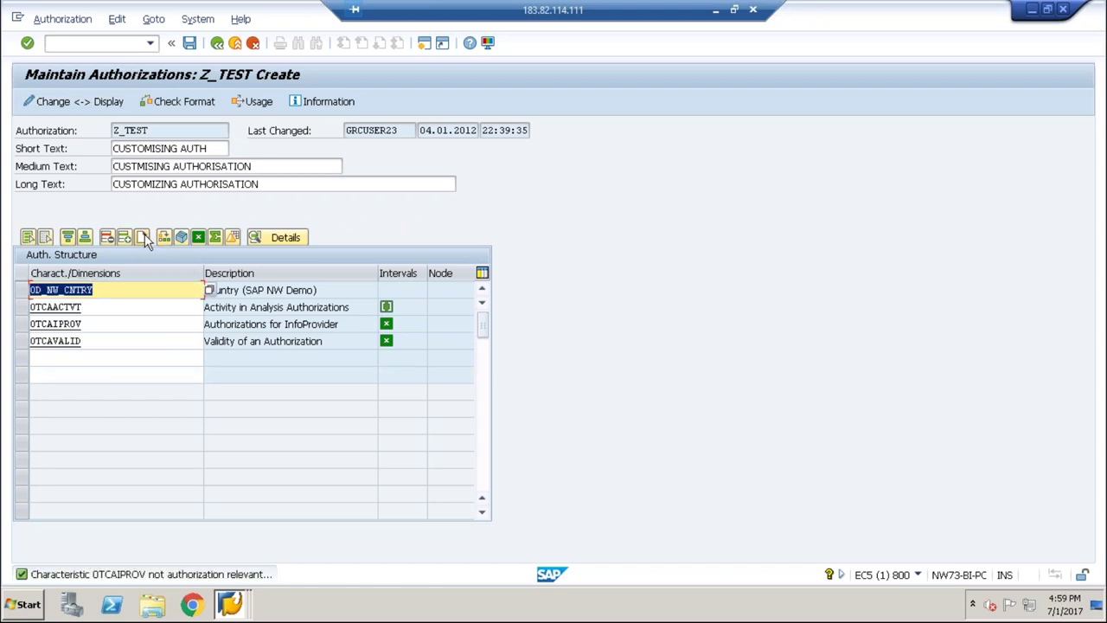
left_click(165, 359)
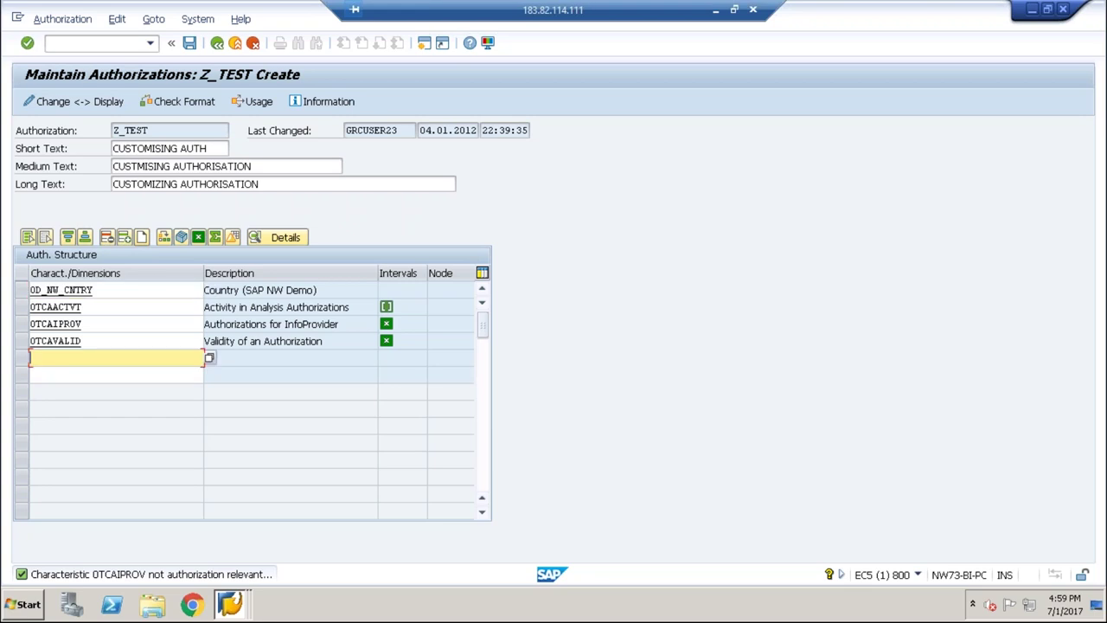
left_click(210, 357)
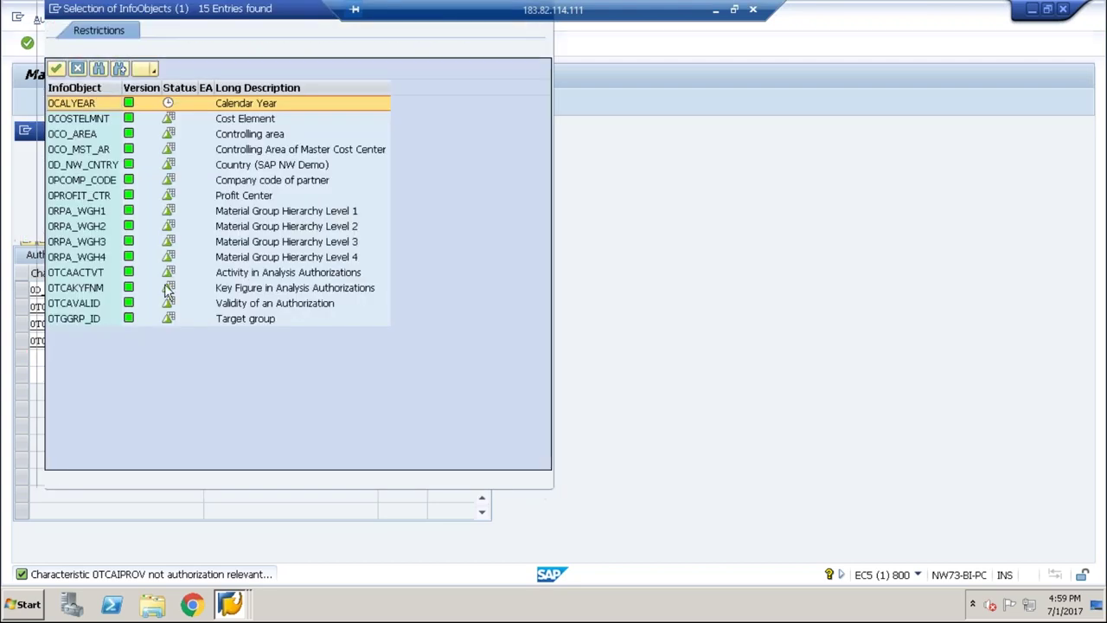
left_click(94, 185)
left_click(94, 184)
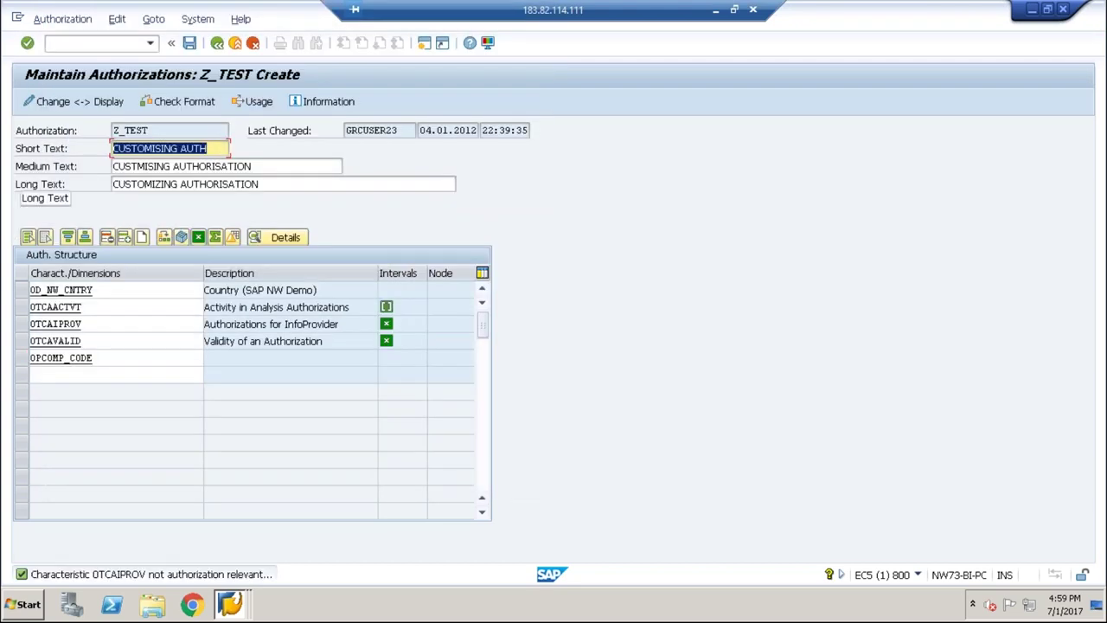
key("Return")
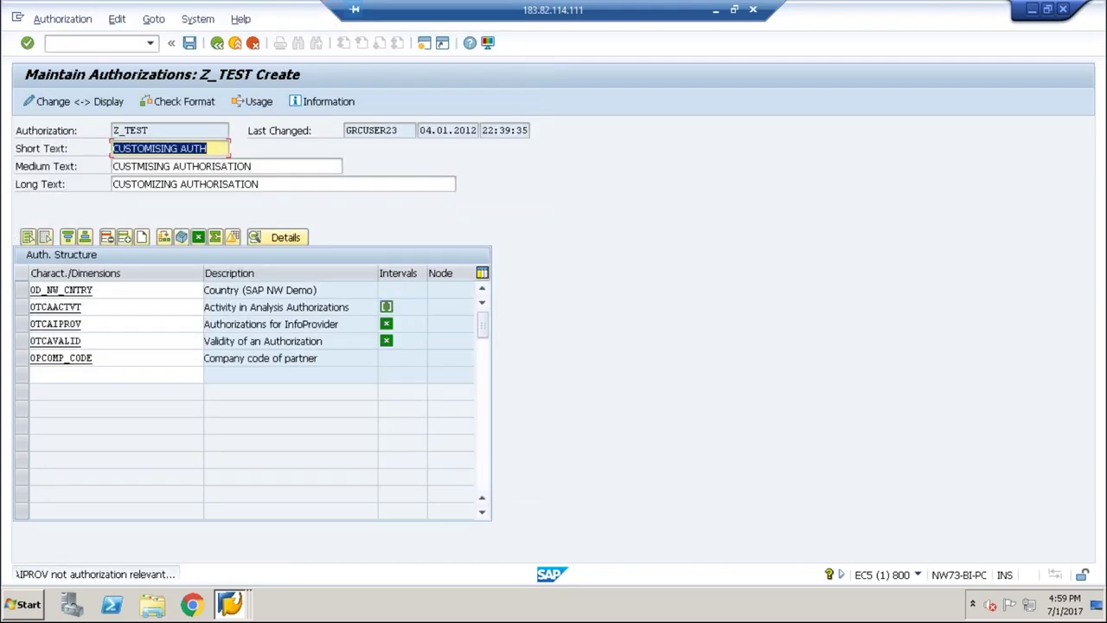
left_click(398, 367)
left_click(433, 360)
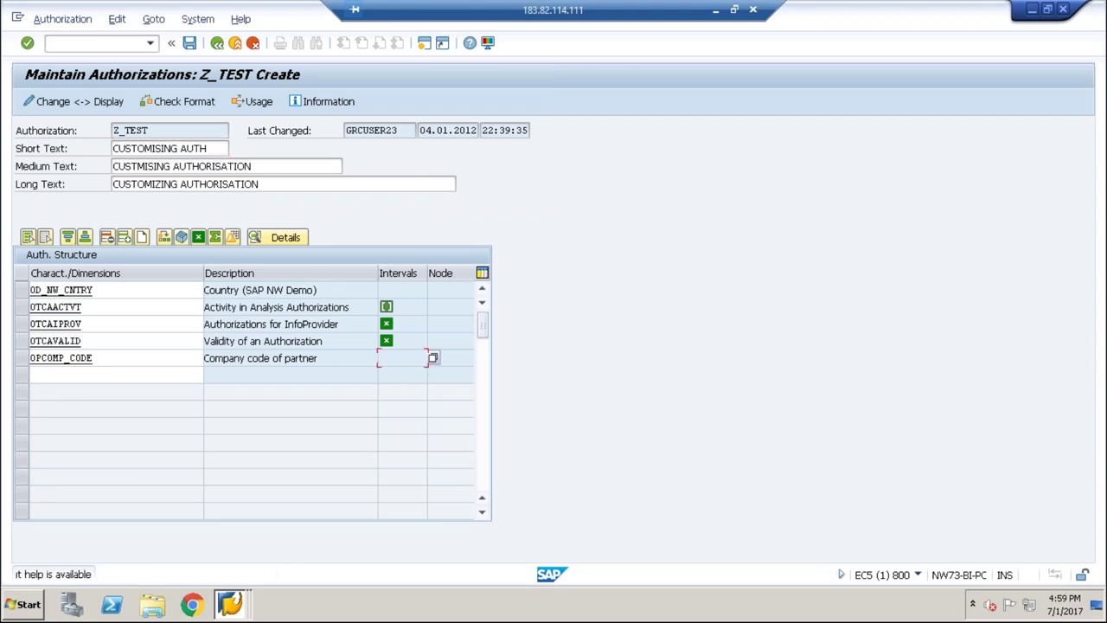
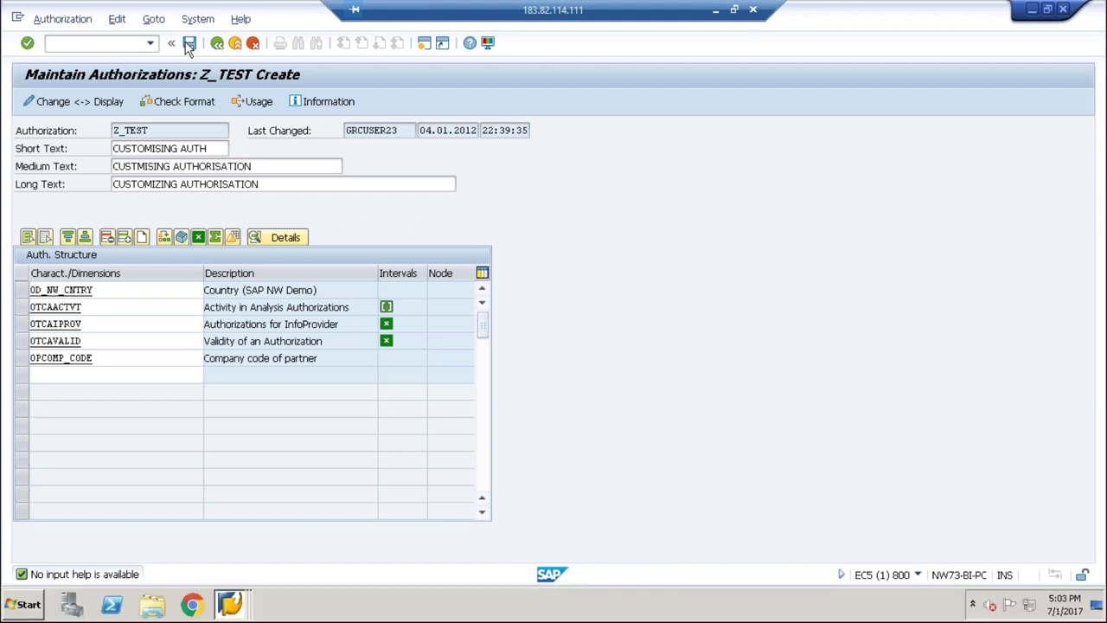
Step: Attempt to save Z_TEST, dismiss the missing-entries log, and insert the special characteristics
left_click(189, 44)
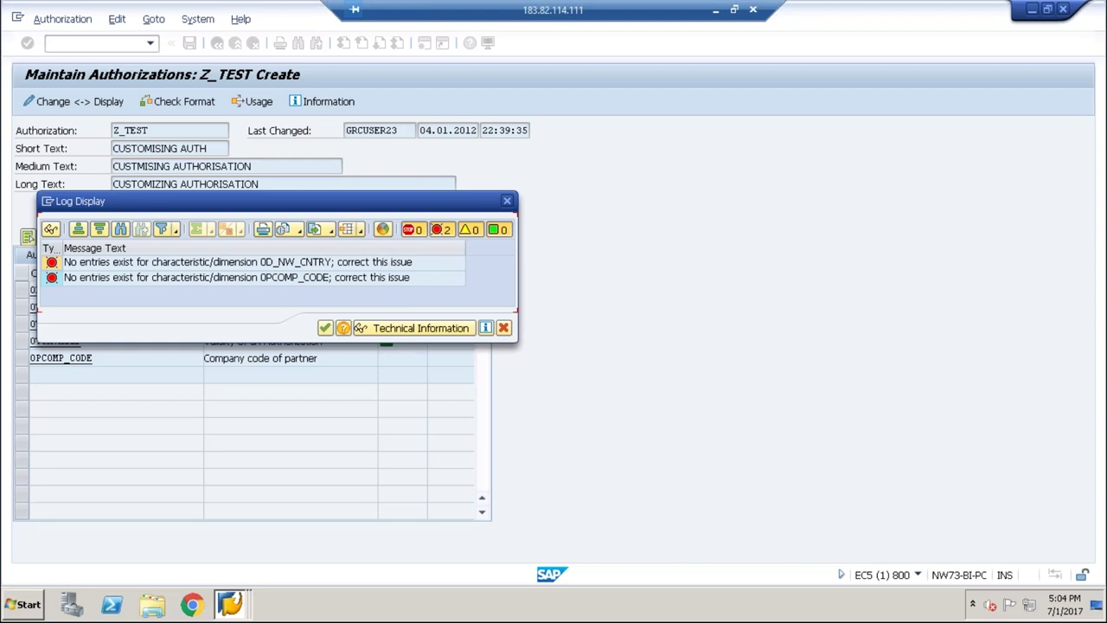
left_click(325, 328)
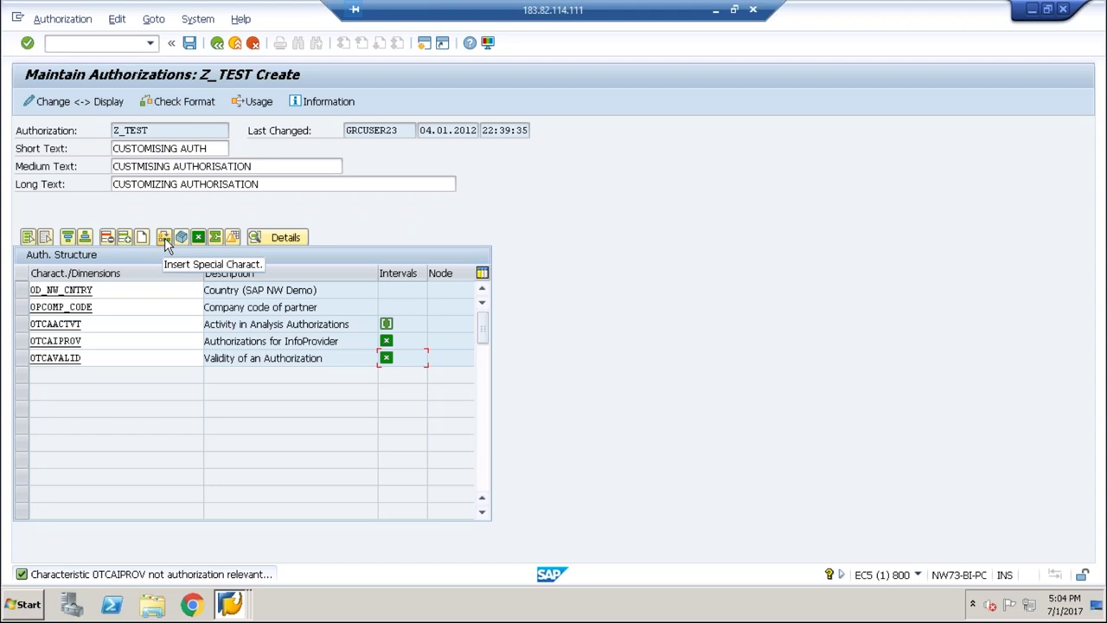
left_click(166, 241)
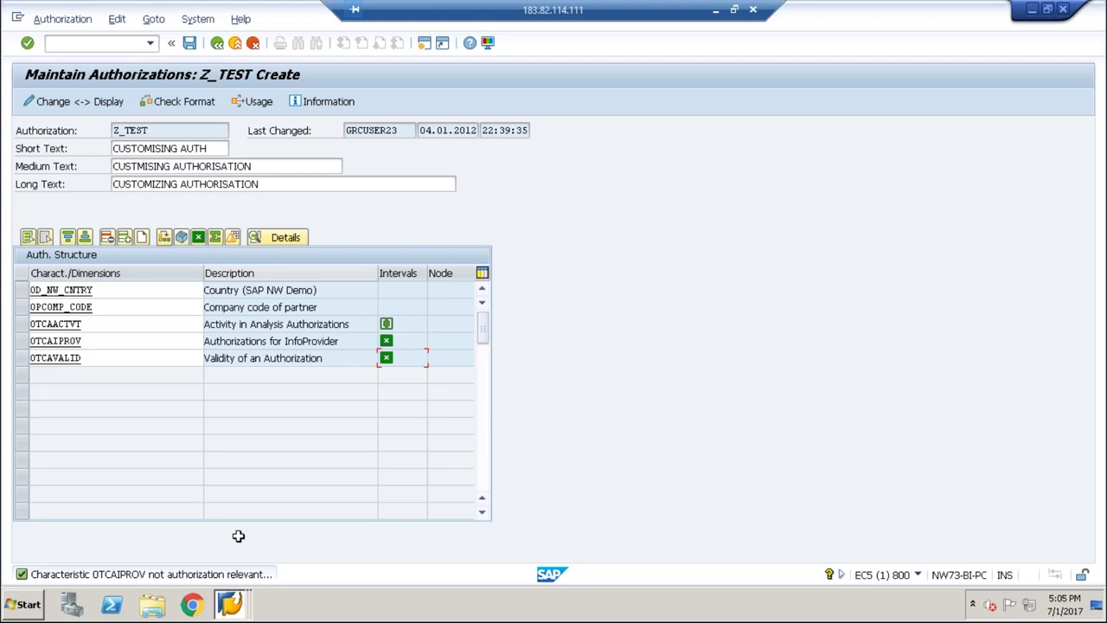
Step: Tick AuthorizationRelevant on 0TCAIPROV, save and activate it, then go back to Z_TEST
left_click(228, 604)
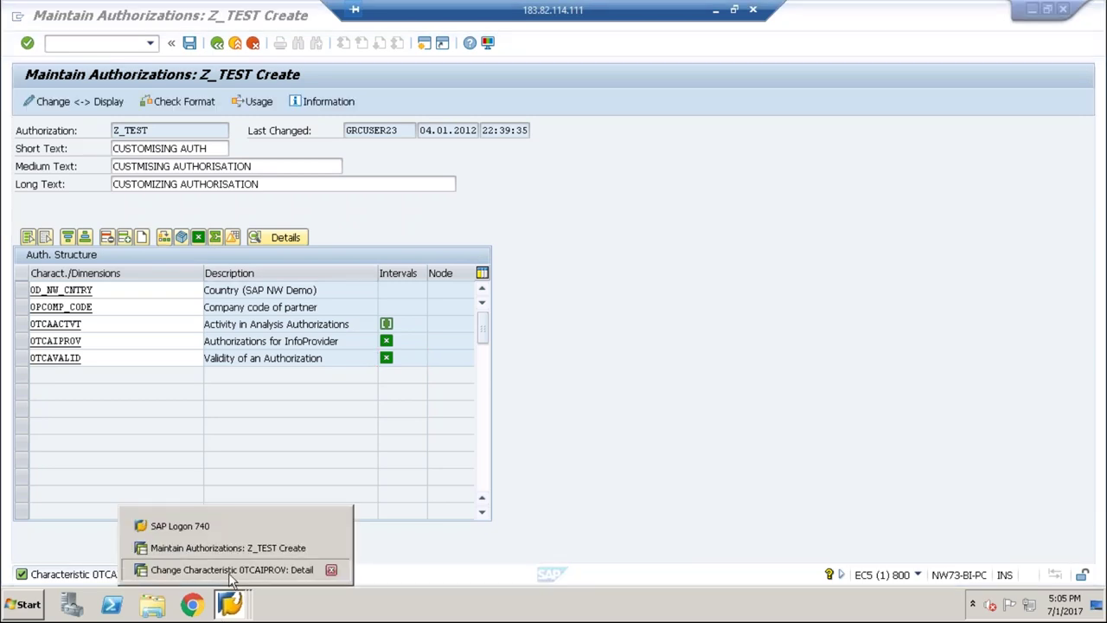
left_click(231, 577)
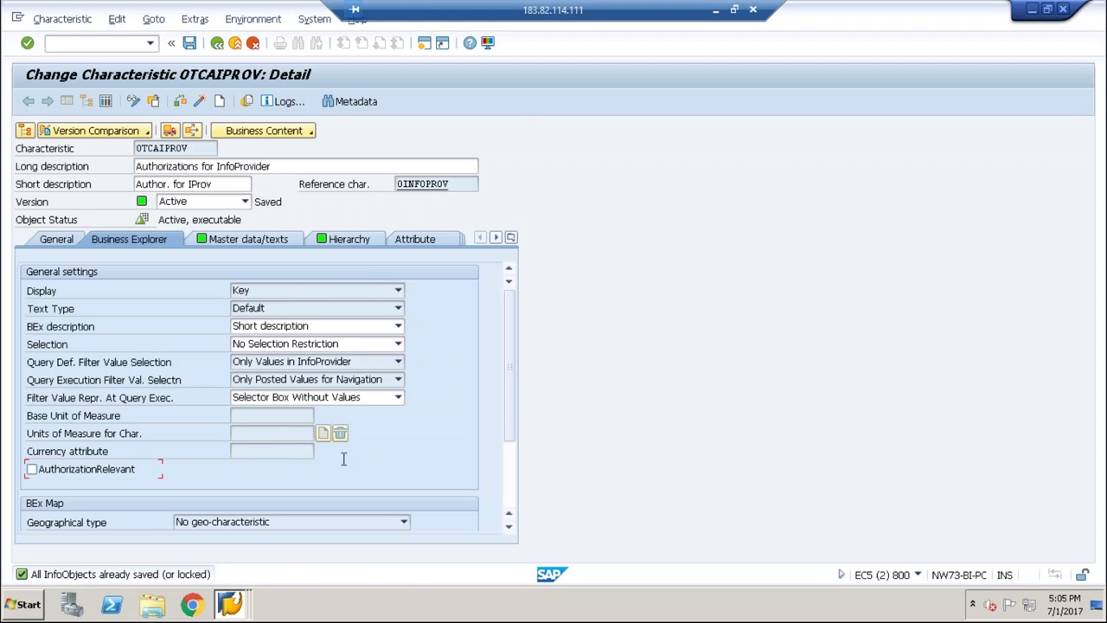
left_click(31, 468)
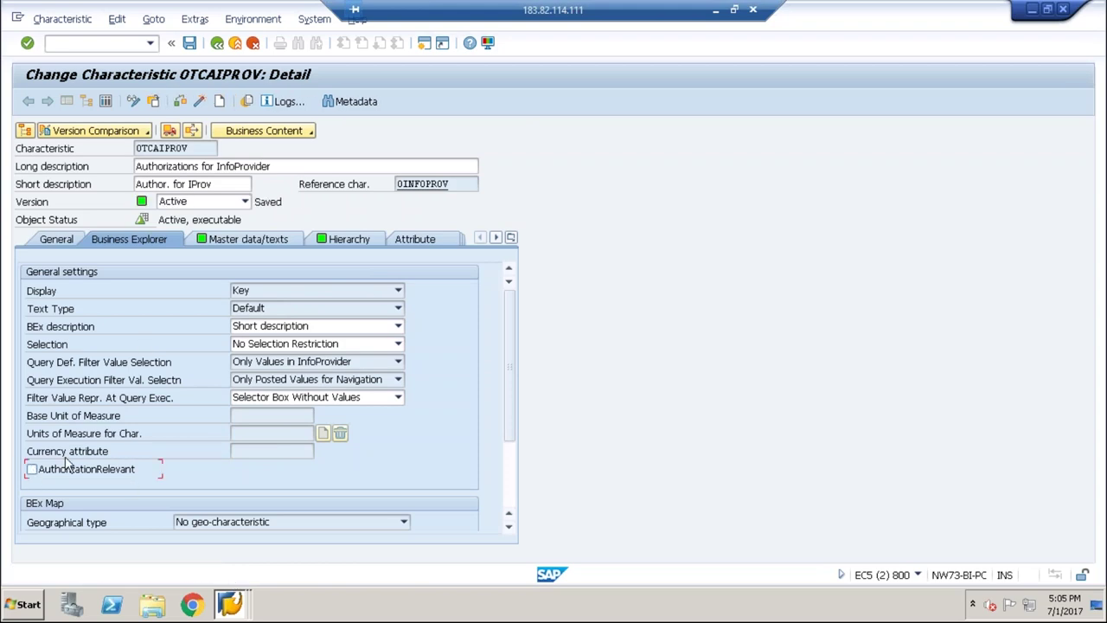
left_click(32, 471)
left_click(190, 43)
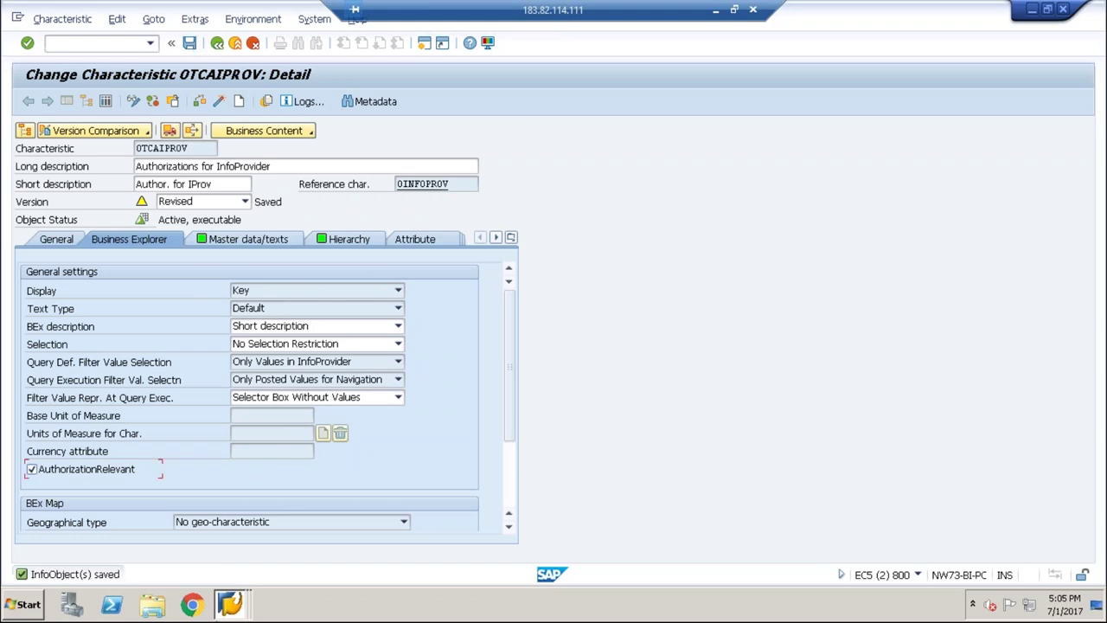
left_click(218, 101)
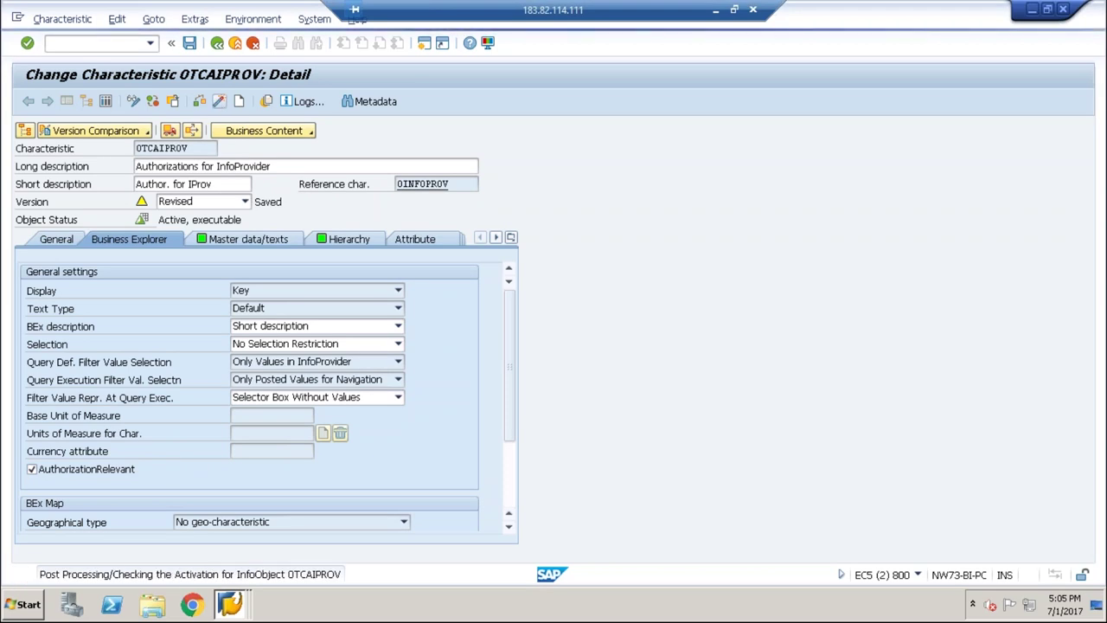
left_click(189, 43)
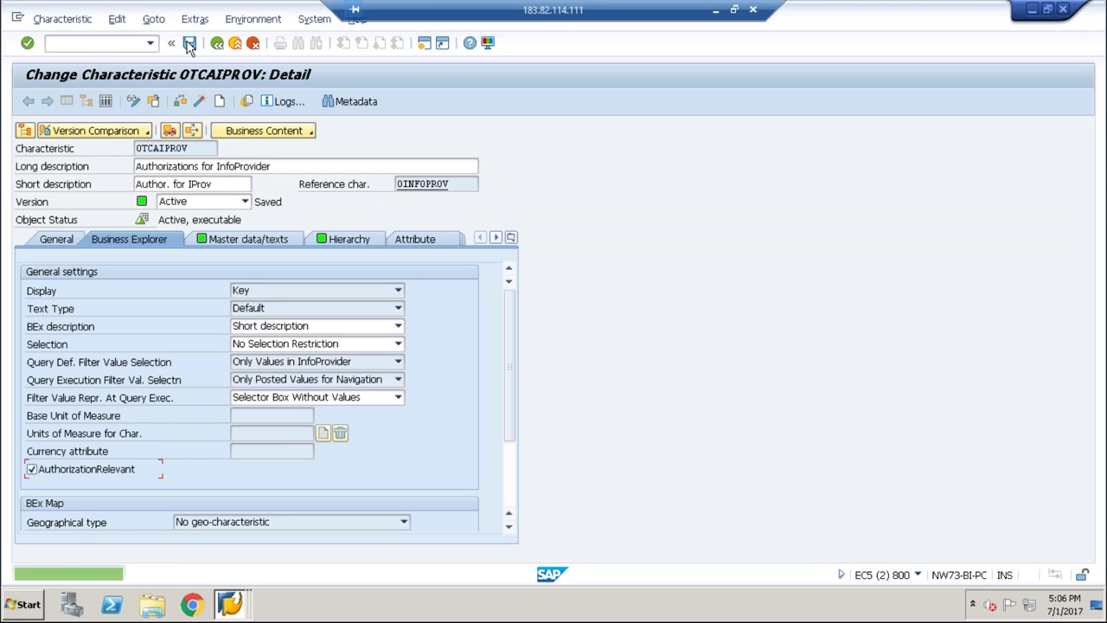
left_click(229, 603)
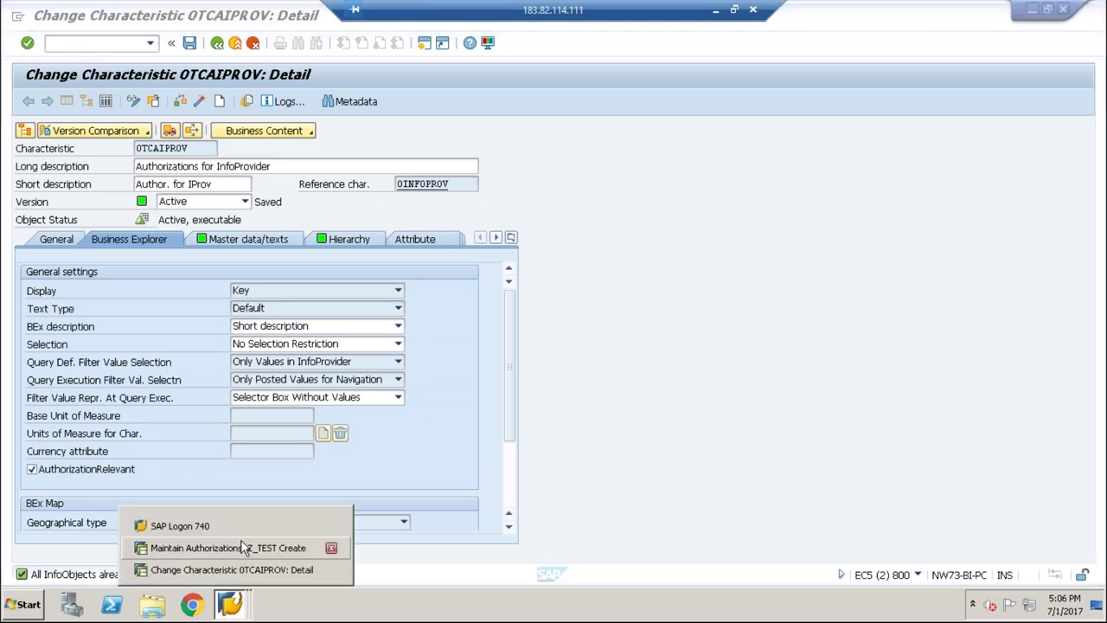
left_click(242, 547)
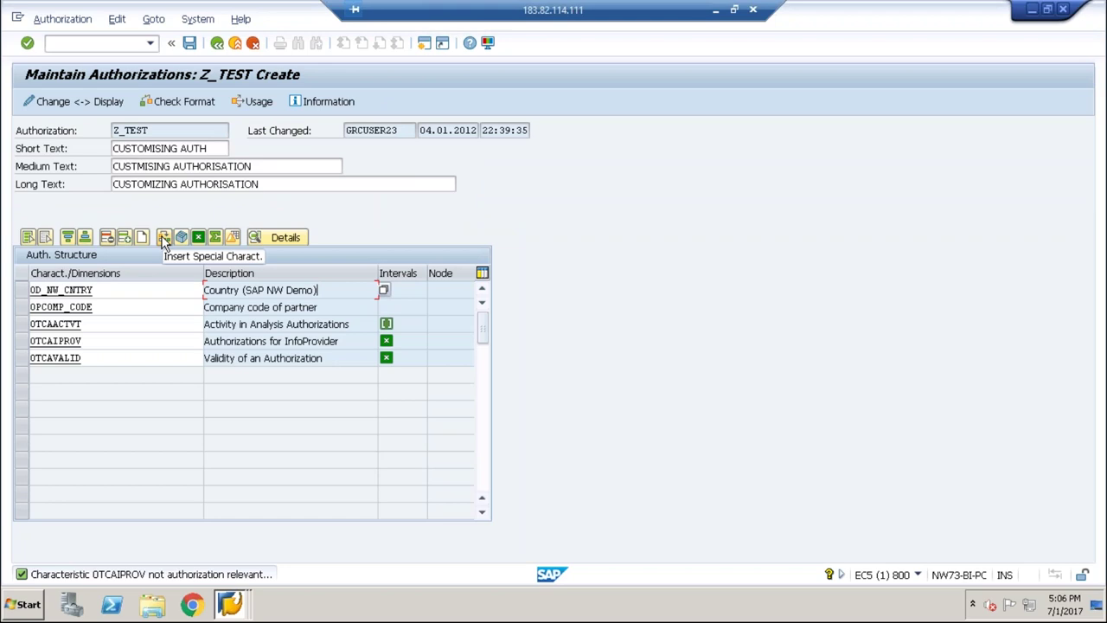
Step: Retry saving Z_TEST, dismiss the log, and open 0PCOMP_CODE's value authorization details
left_click(190, 46)
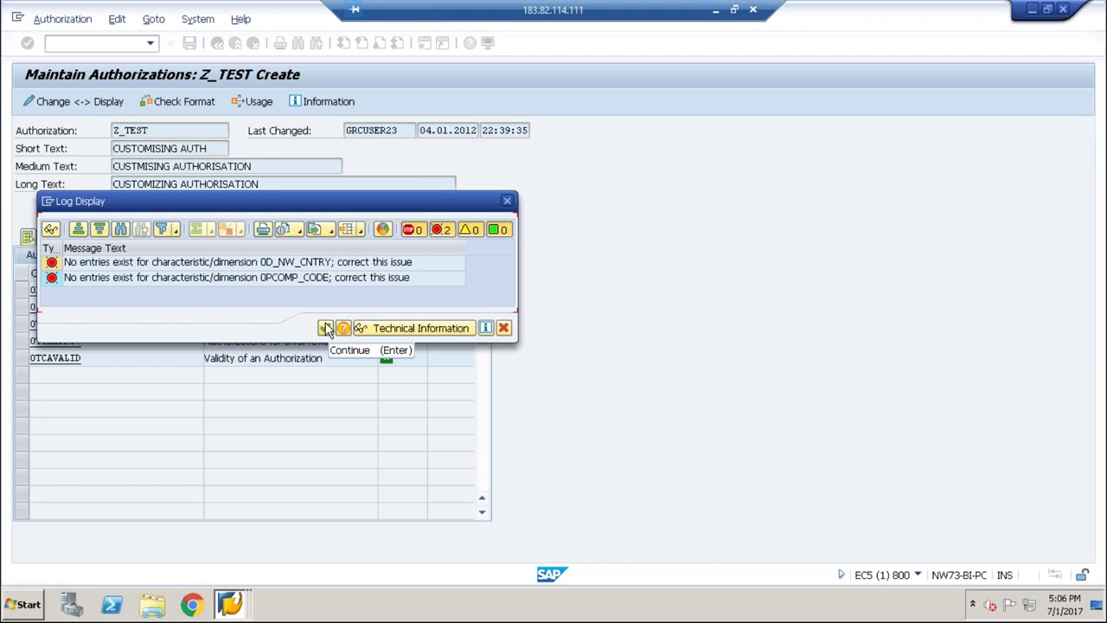
left_click(325, 328)
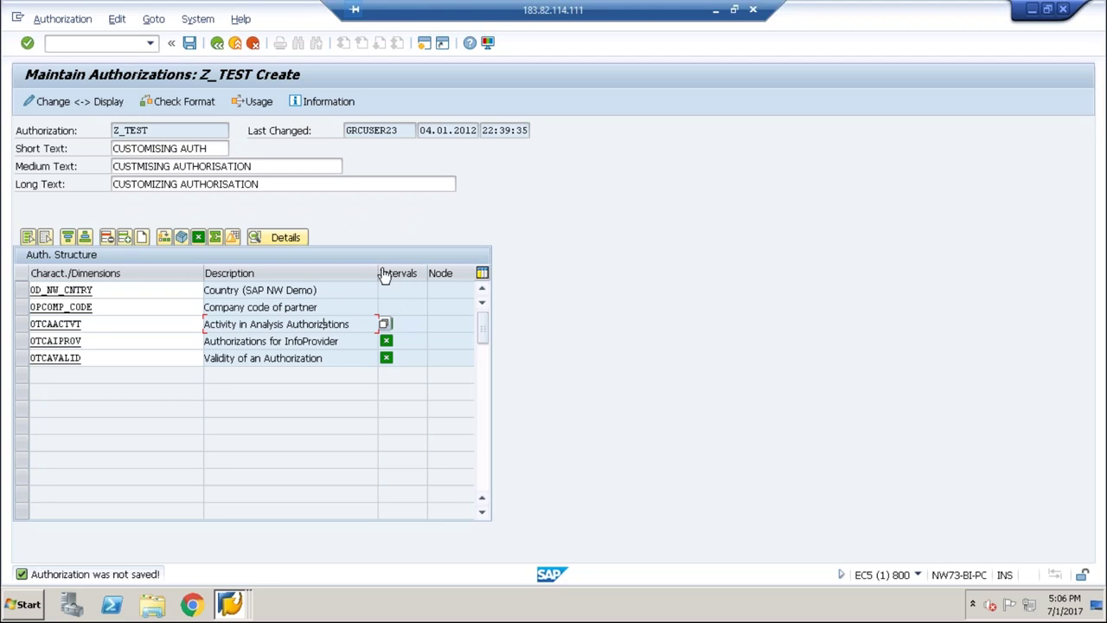
left_click(22, 307)
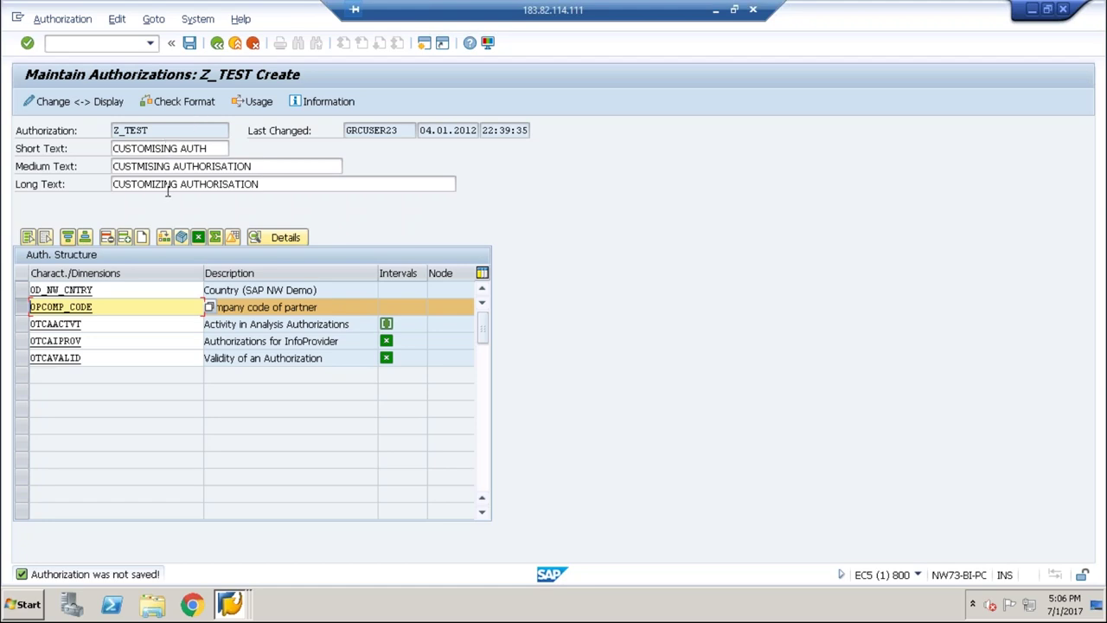
left_click(281, 237)
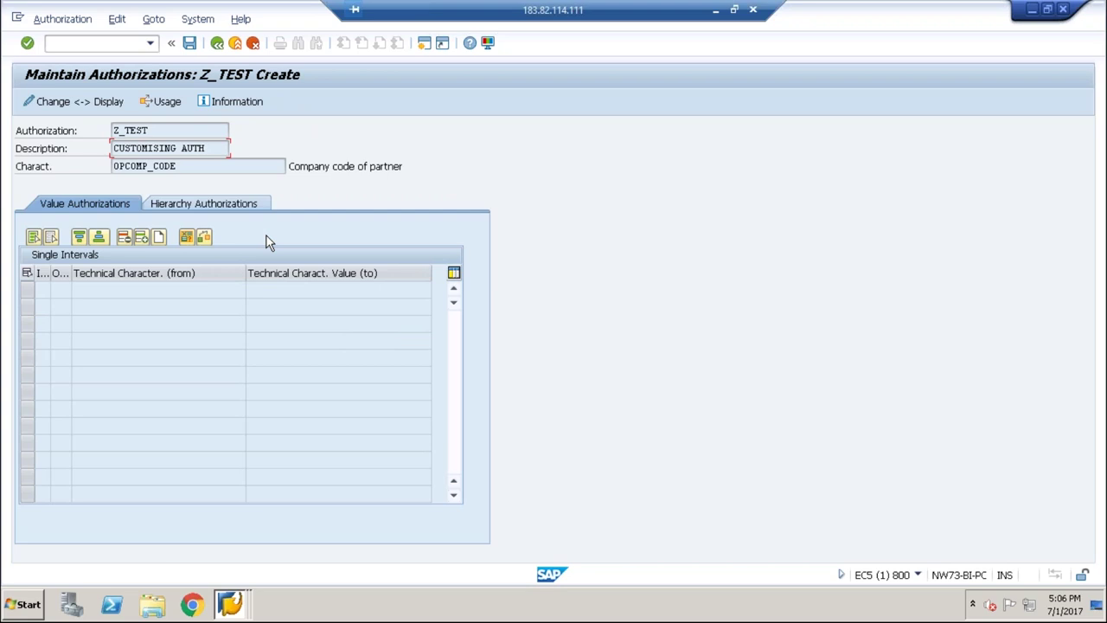
Step: Switch 0PCOMP_CODE values to edit mode and append an interval row with operator EQ
left_click(36, 101)
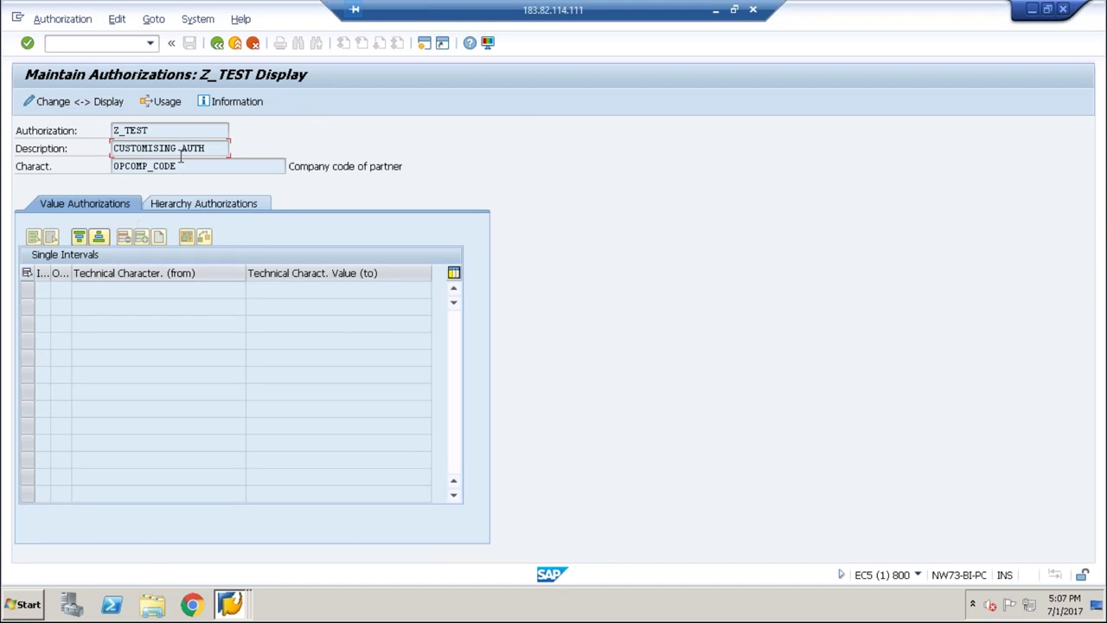
left_click(57, 102)
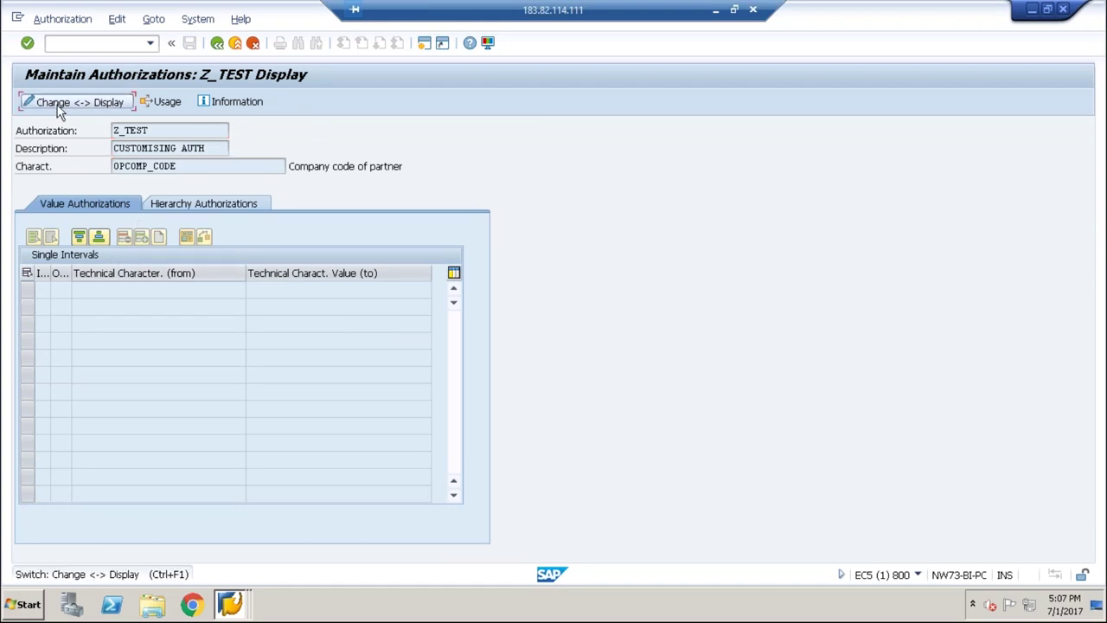
left_click(146, 235)
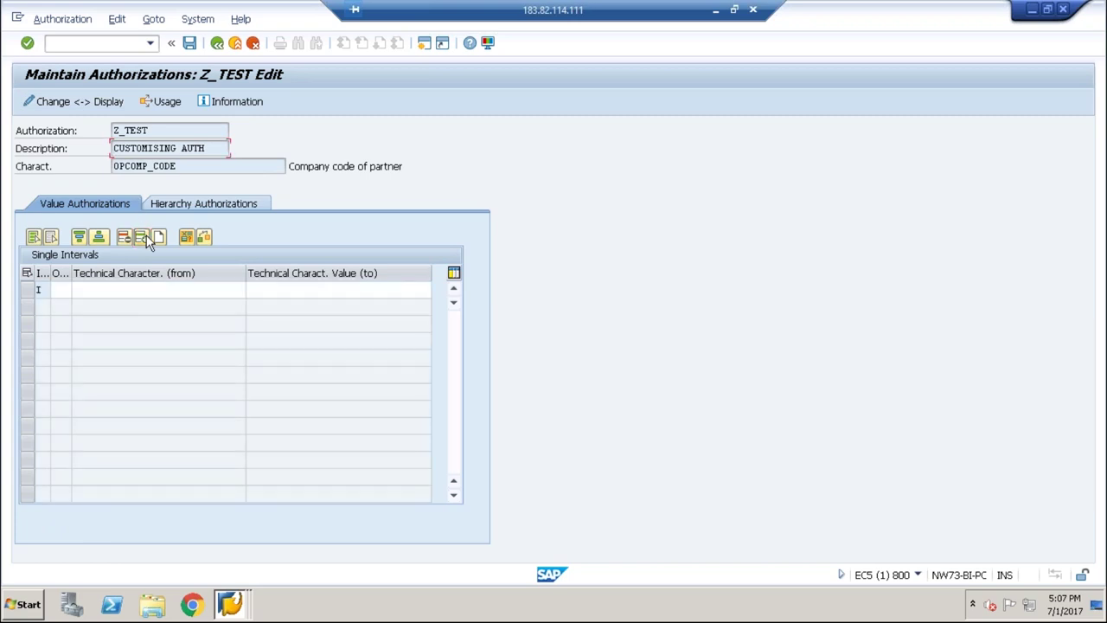
left_click(59, 290)
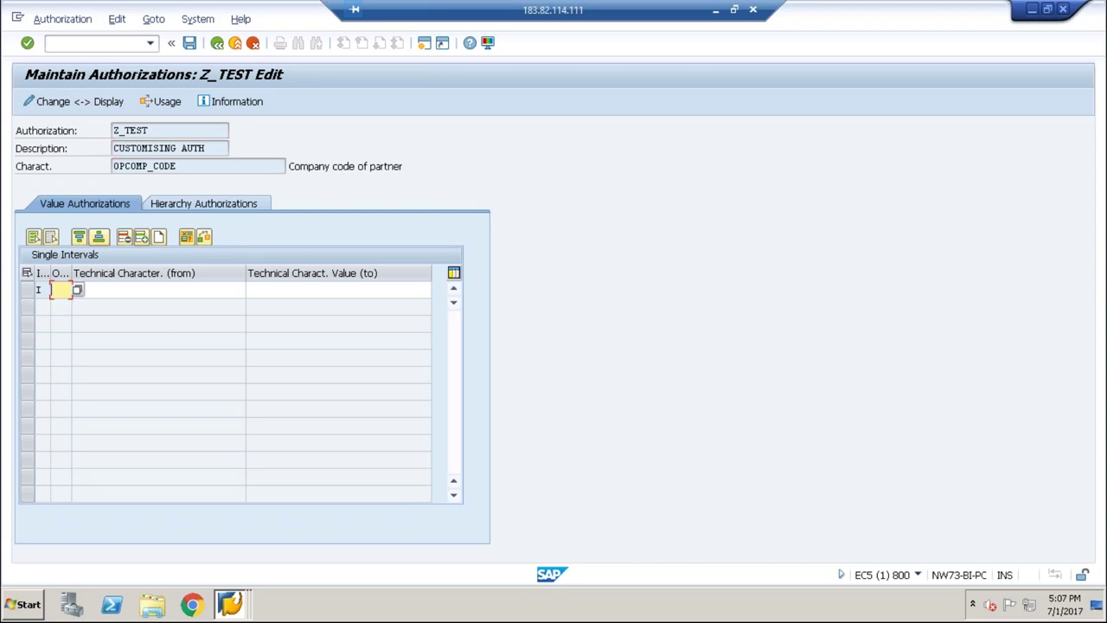
left_click(77, 290)
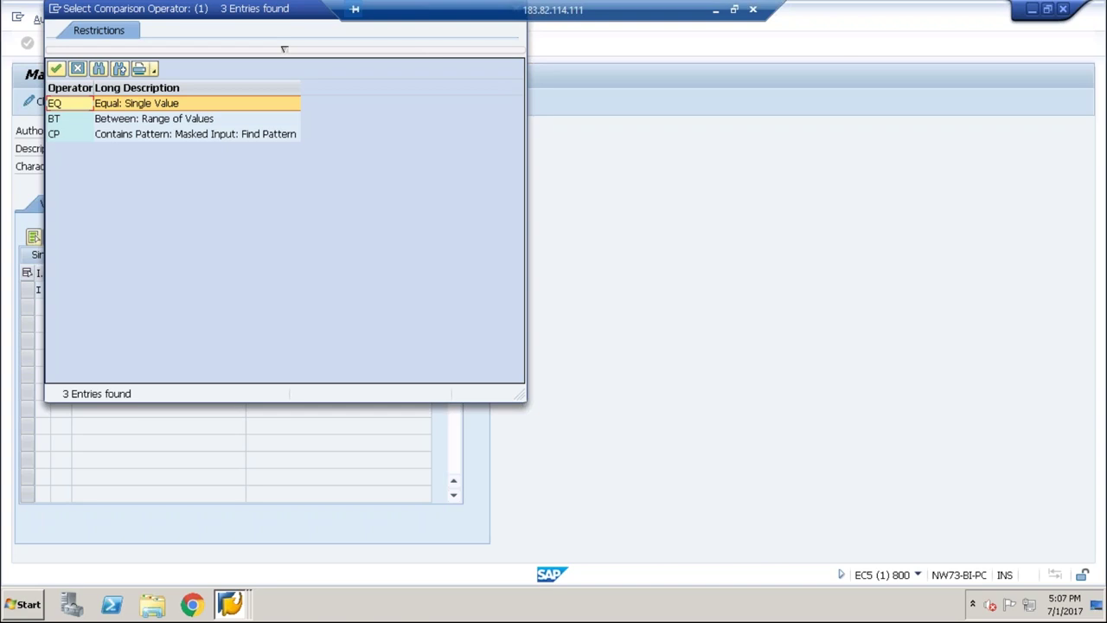
left_click(55, 68)
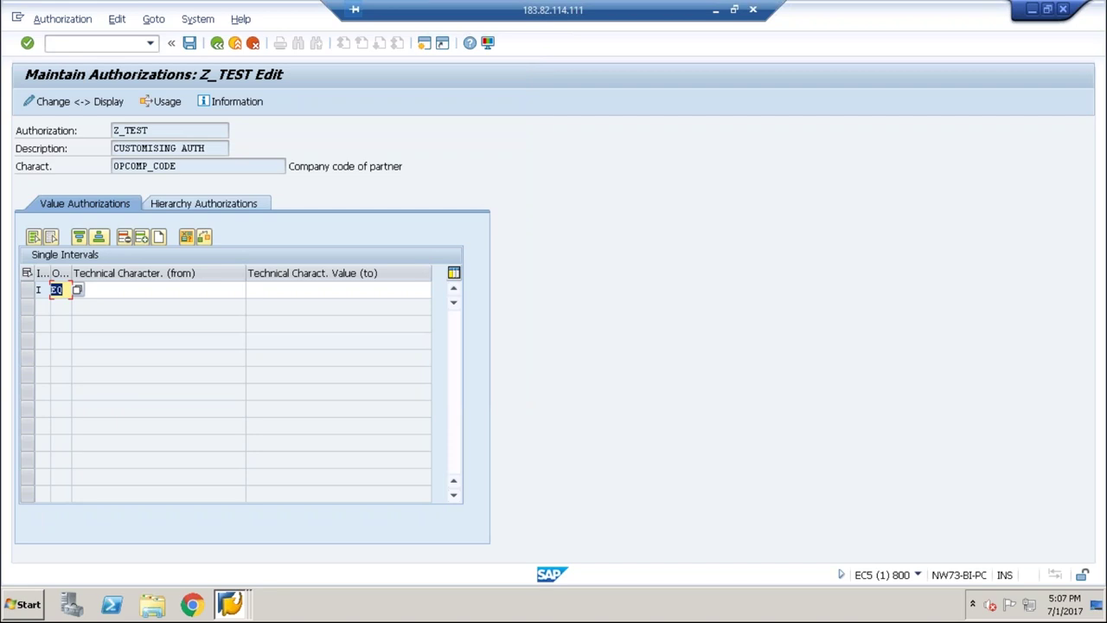
left_click(201, 290)
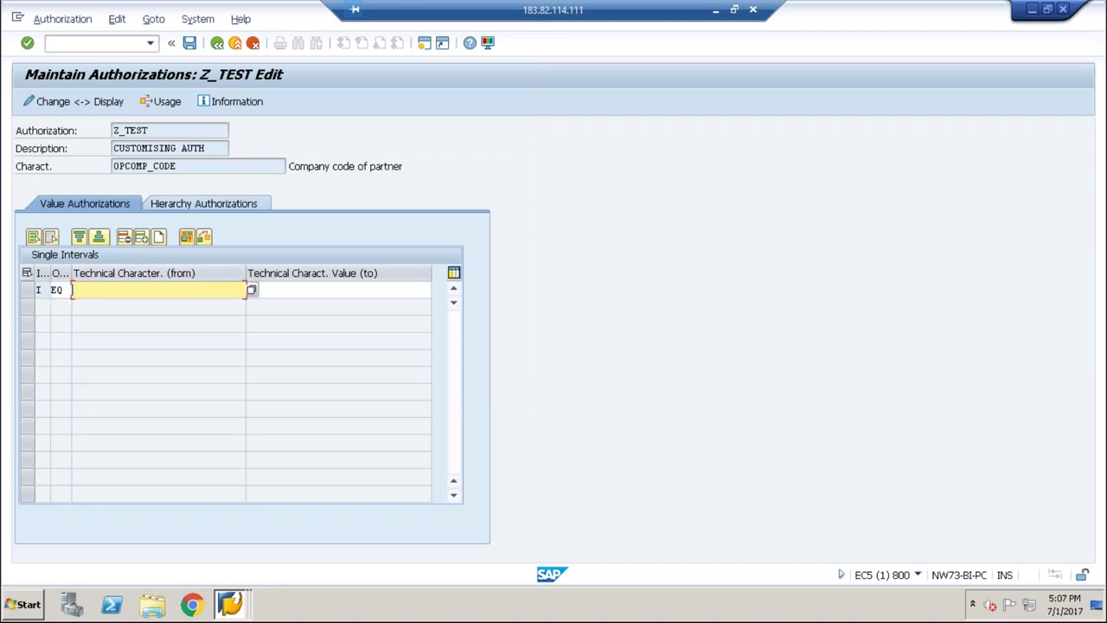
Step: Enter company codes 1000 to 2000 for 0PCOMP_CODE, save, and dismiss the correction log
left_click(251, 290)
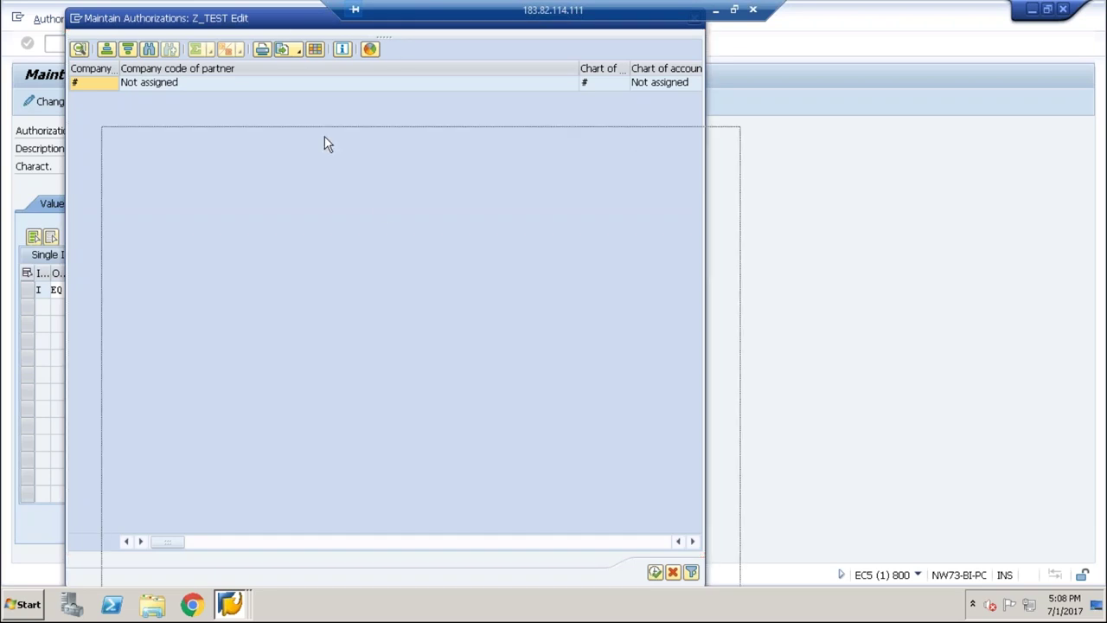
left_click(730, 137)
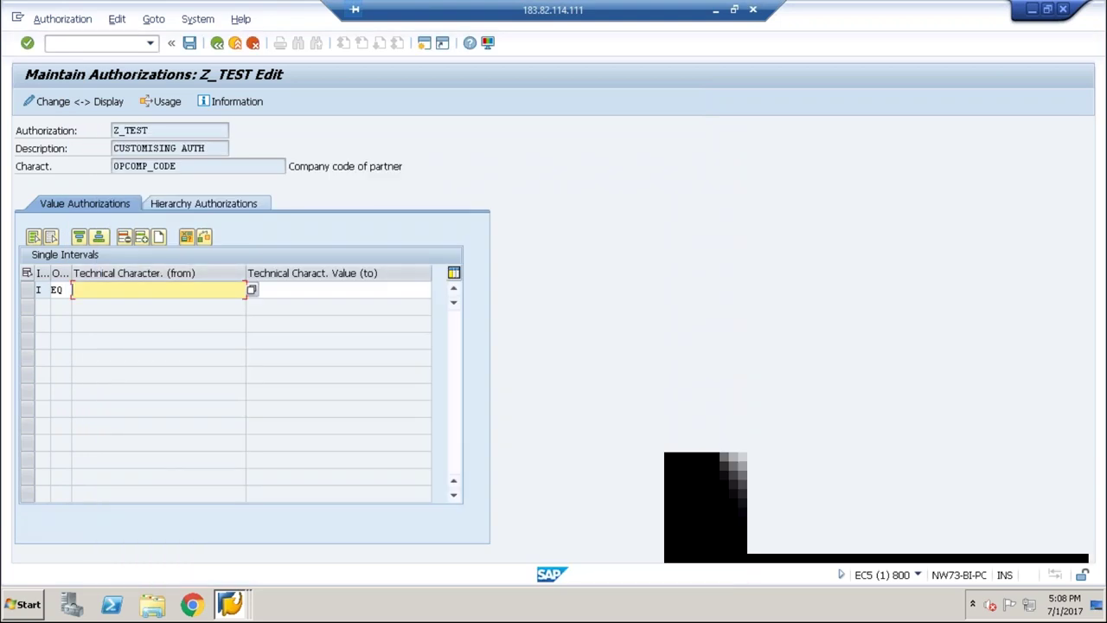
type("1000-2000")
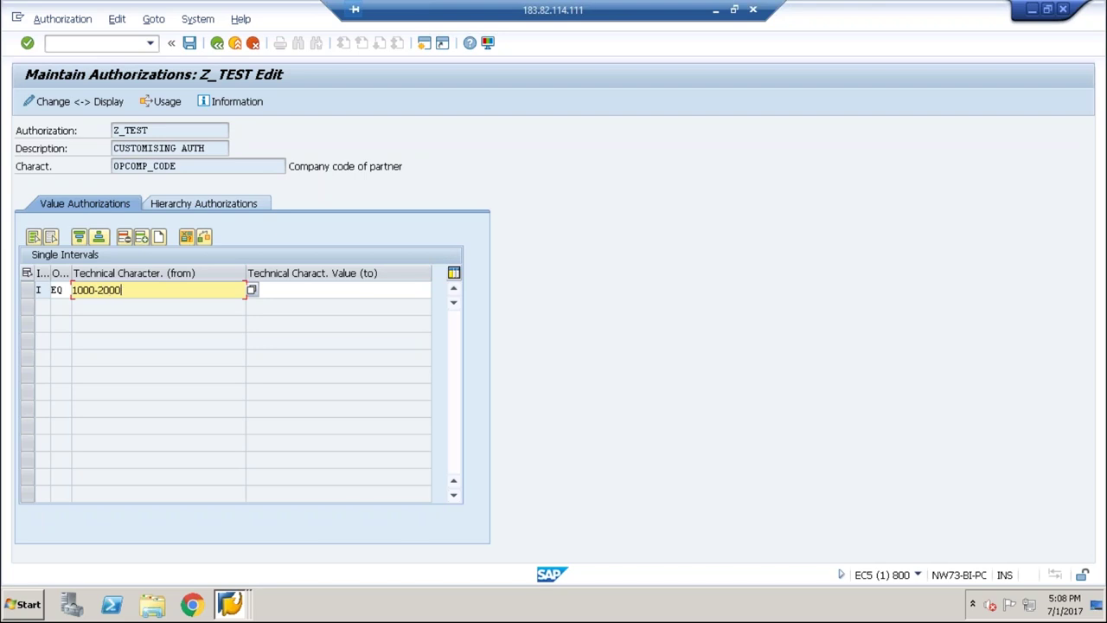
key("BackSpace")
key("BackSpace")
key("BackSpace")
key("BackSpace")
key("BackSpace")
left_click(337, 290)
type("2000")
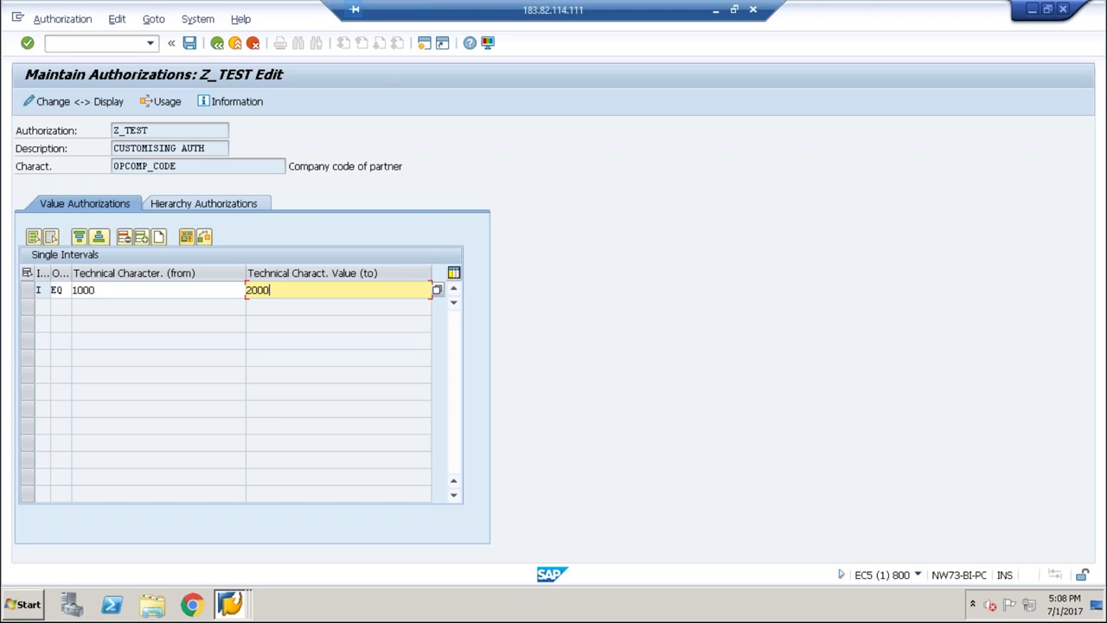
left_click(189, 44)
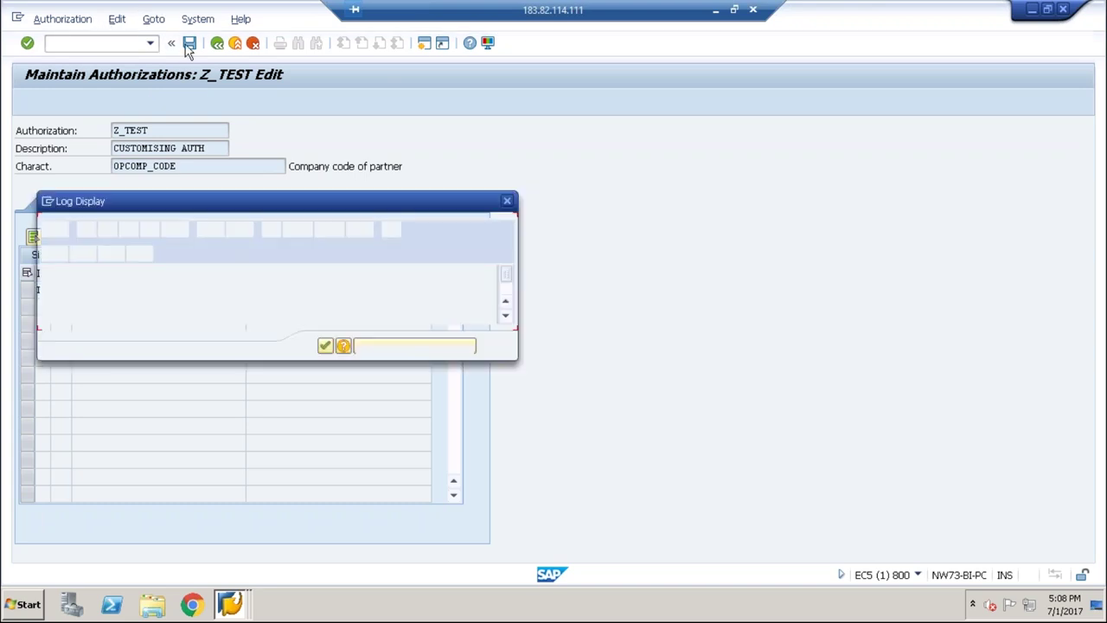
left_click(326, 346)
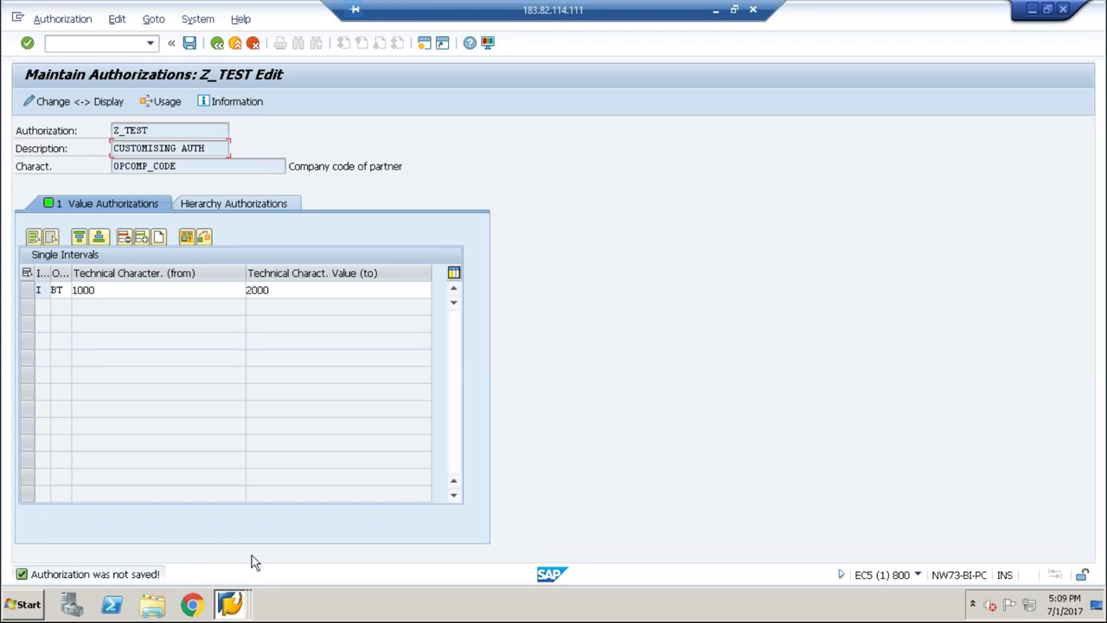
Step: Return to the authorization structure and open the 0D_NW_CNTRY value authorization details
left_click(217, 43)
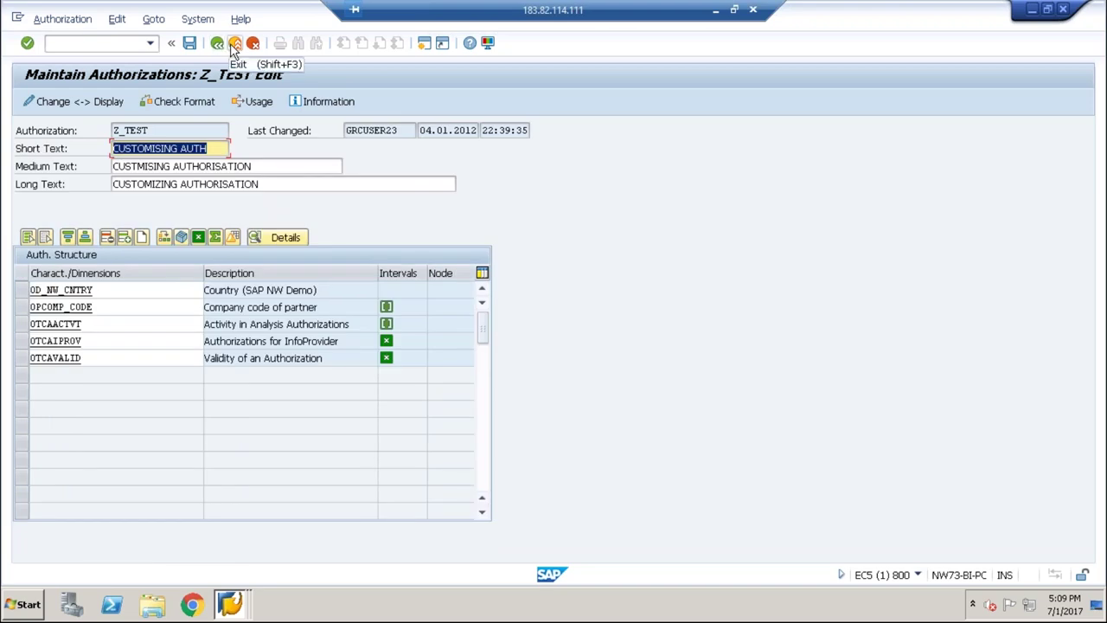
left_click(95, 307)
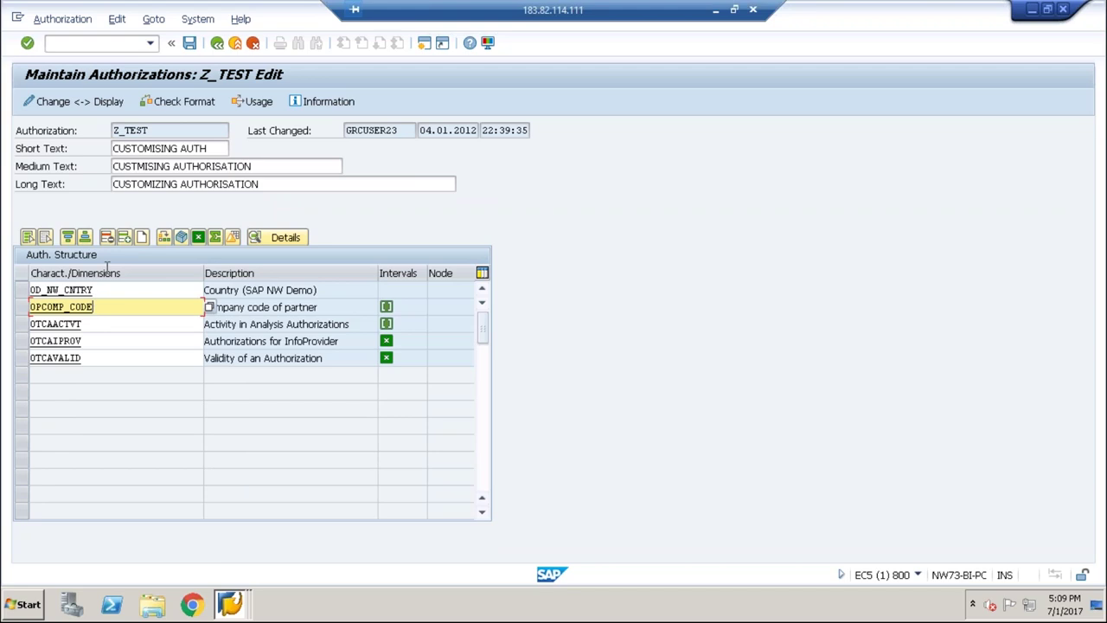
left_click(100, 290)
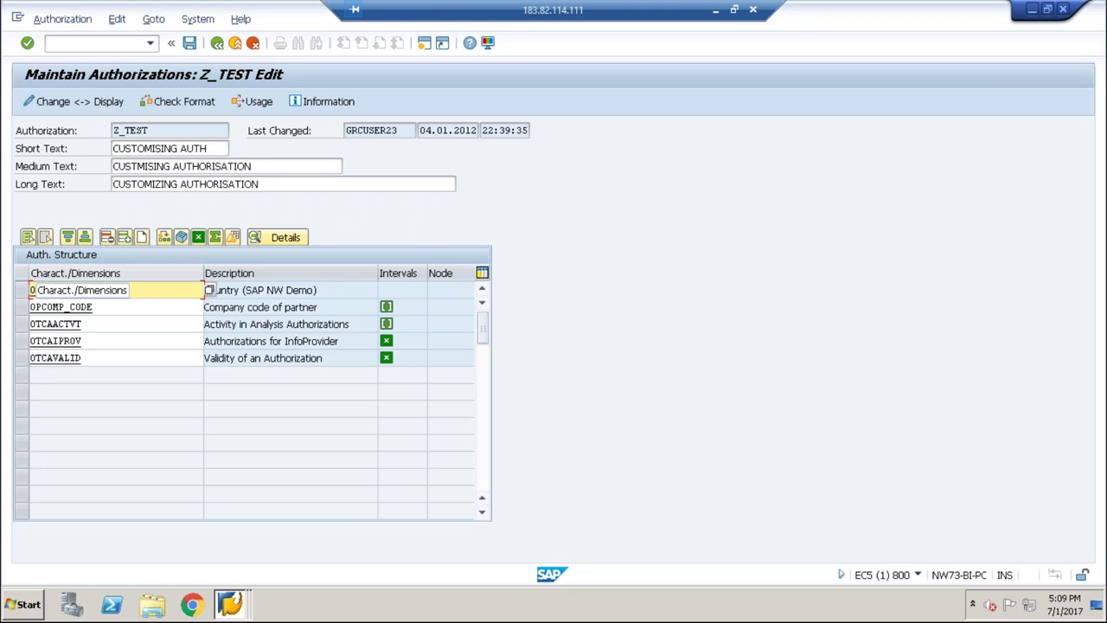
left_click(256, 238)
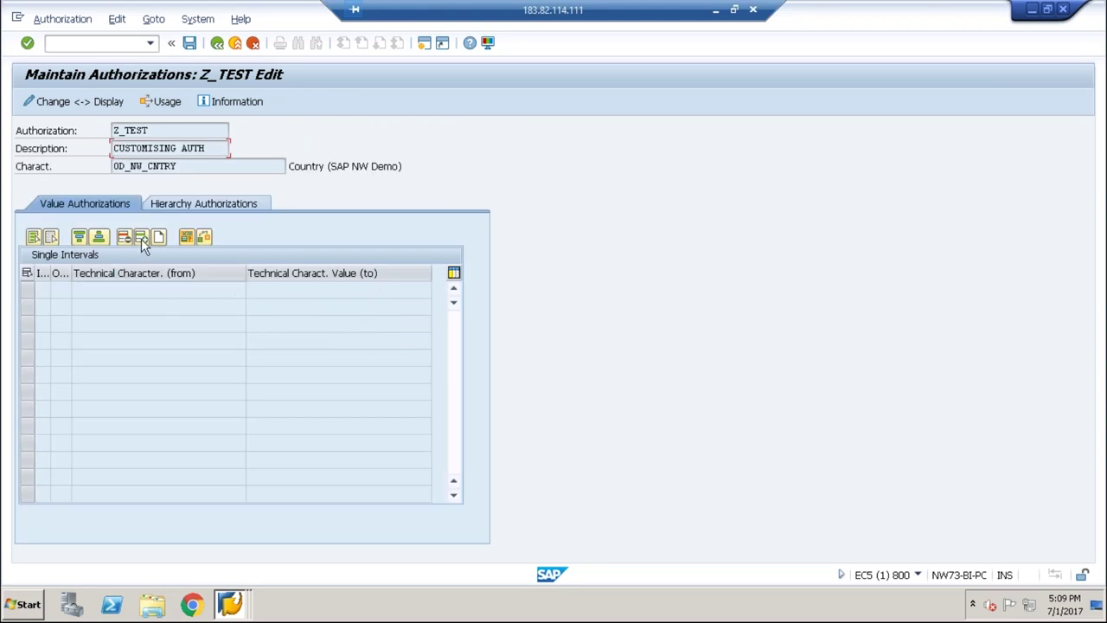
Step: Append an interval row for 0D_NW_CNTRY and set its comparison operator to BT
left_click(141, 237)
left_click(61, 289)
left_click(76, 289)
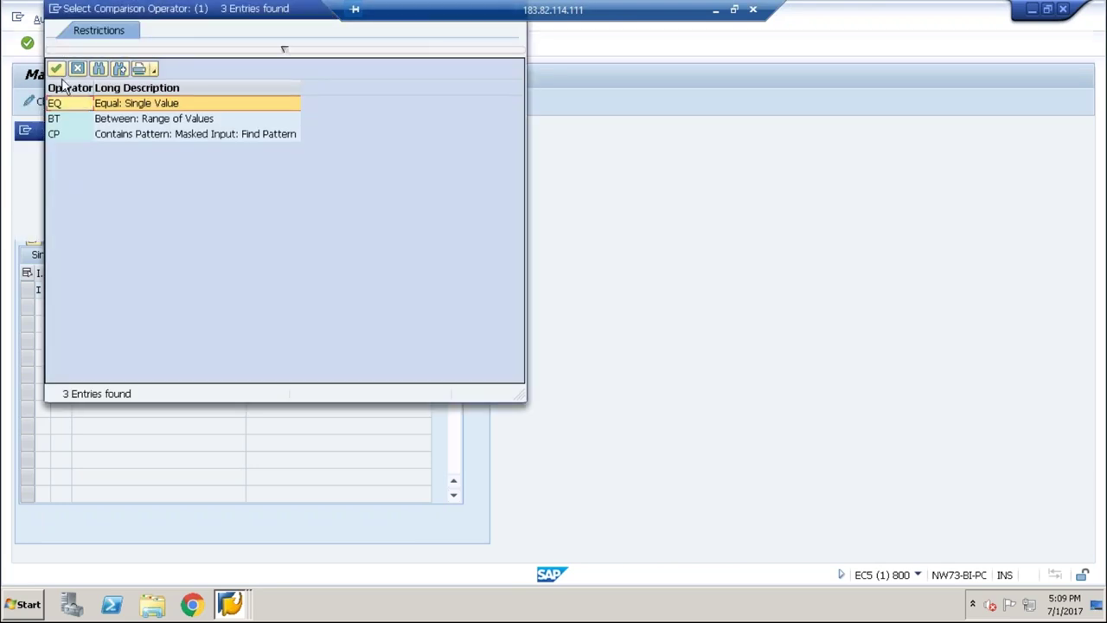
left_click(56, 68)
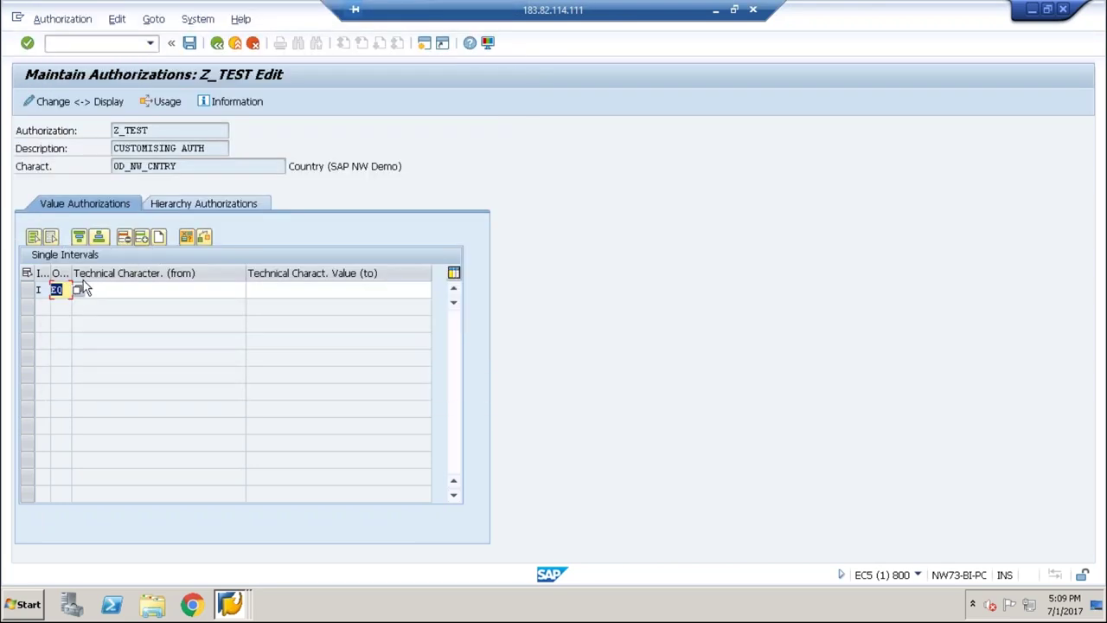
left_click(78, 290)
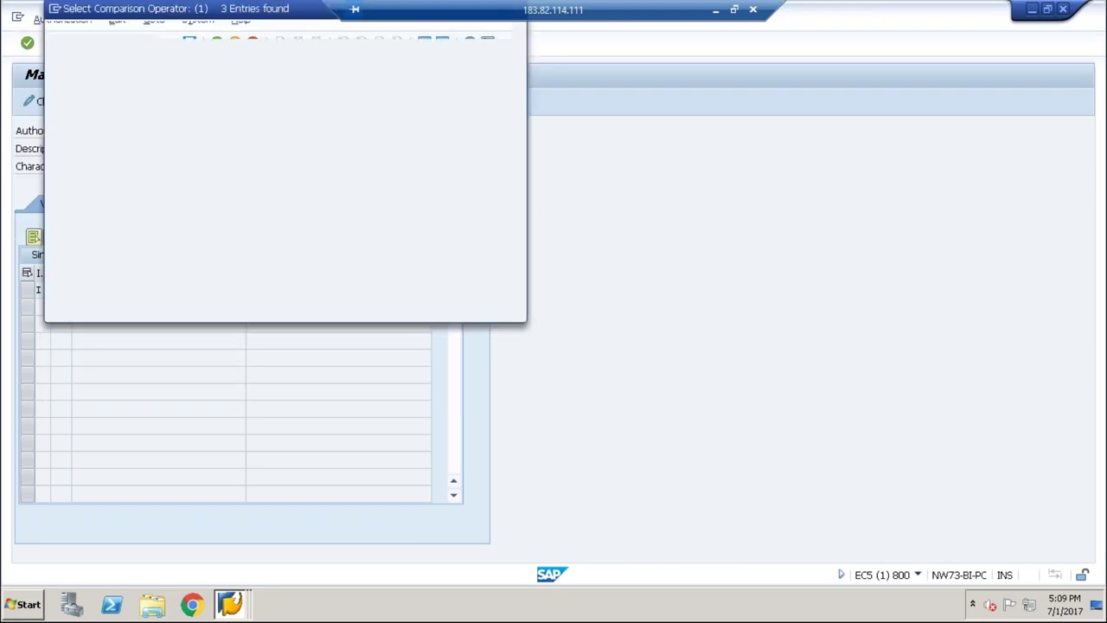
left_click(108, 118)
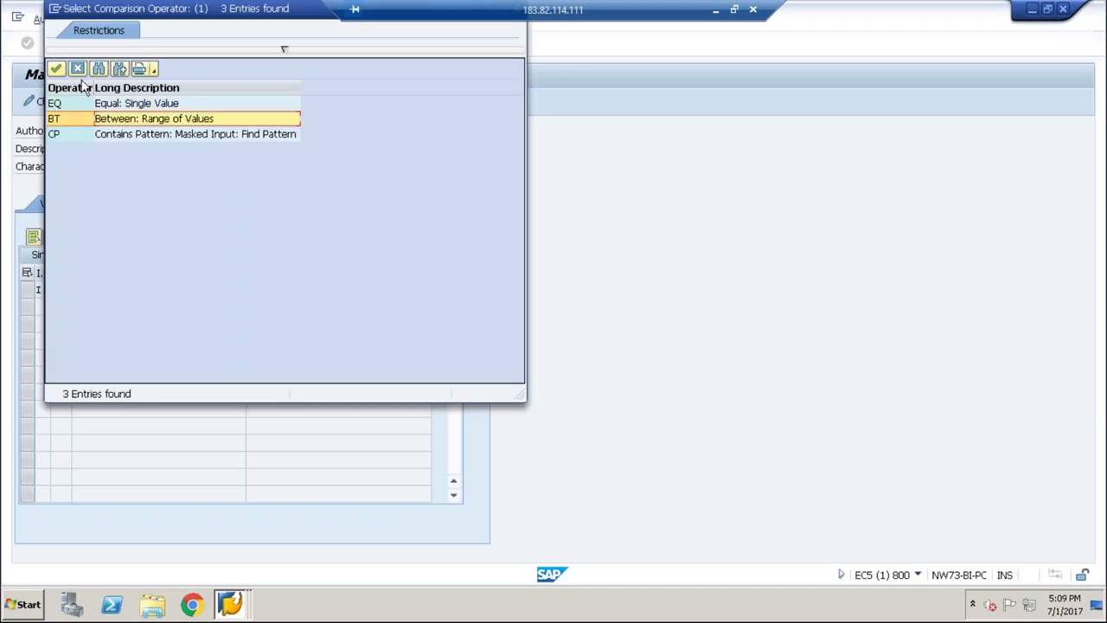
left_click(55, 69)
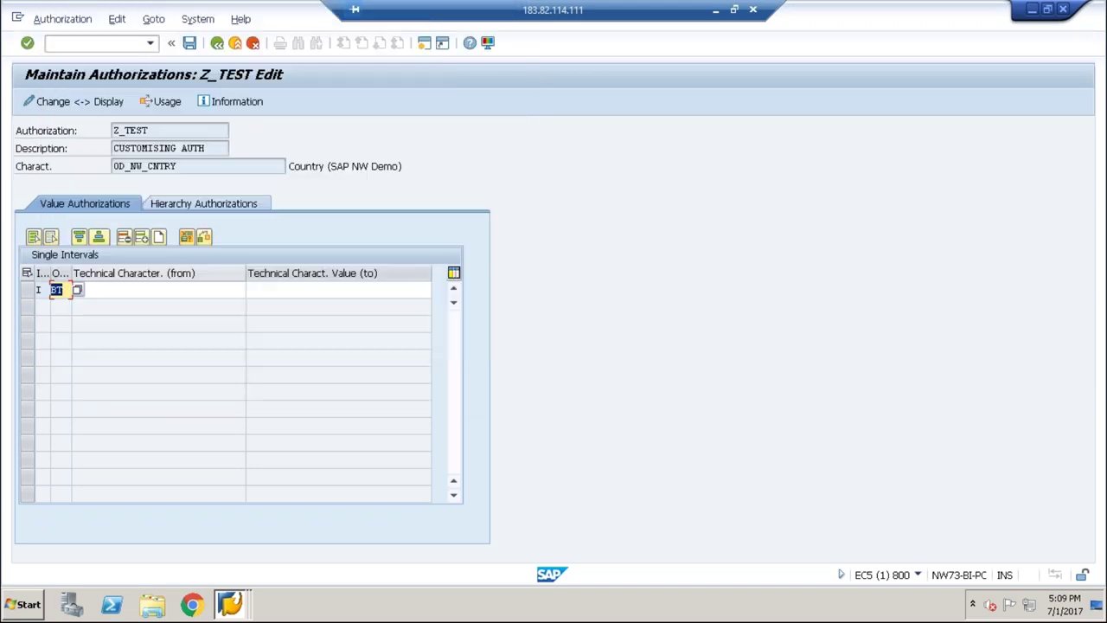
Step: Choose DE from the country value help and confirm saving the changes
left_click(130, 289)
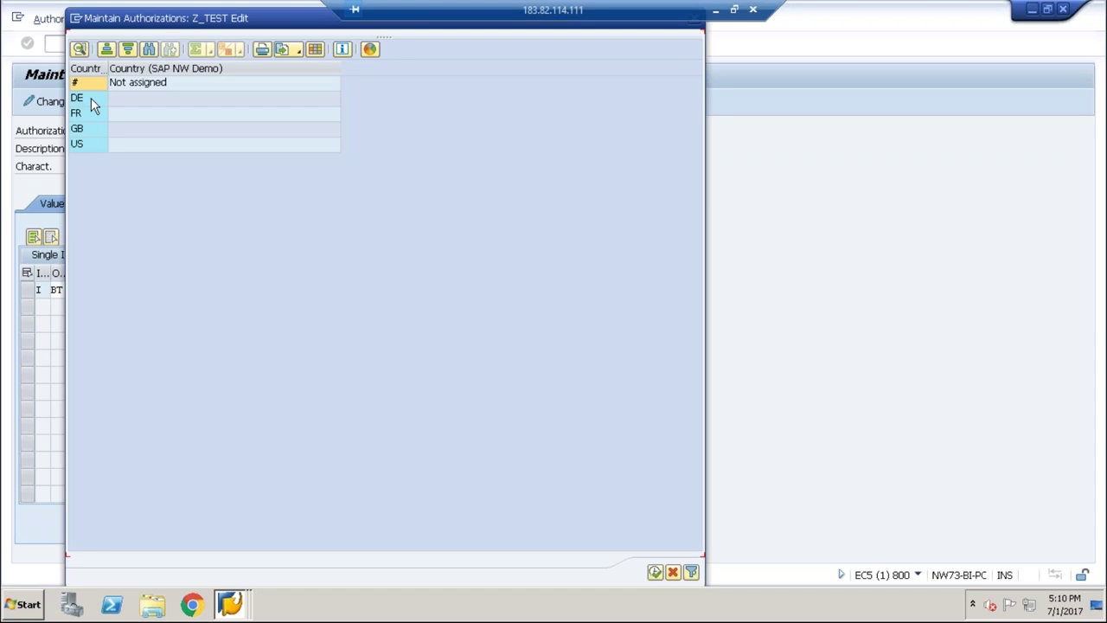
left_click(92, 112)
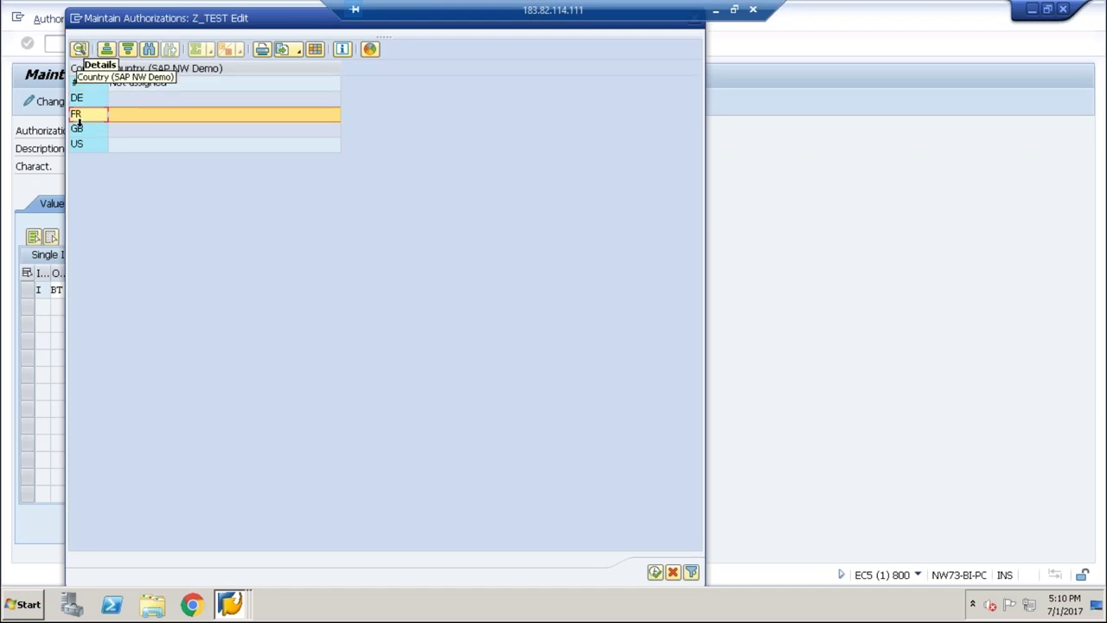
left_click(79, 49)
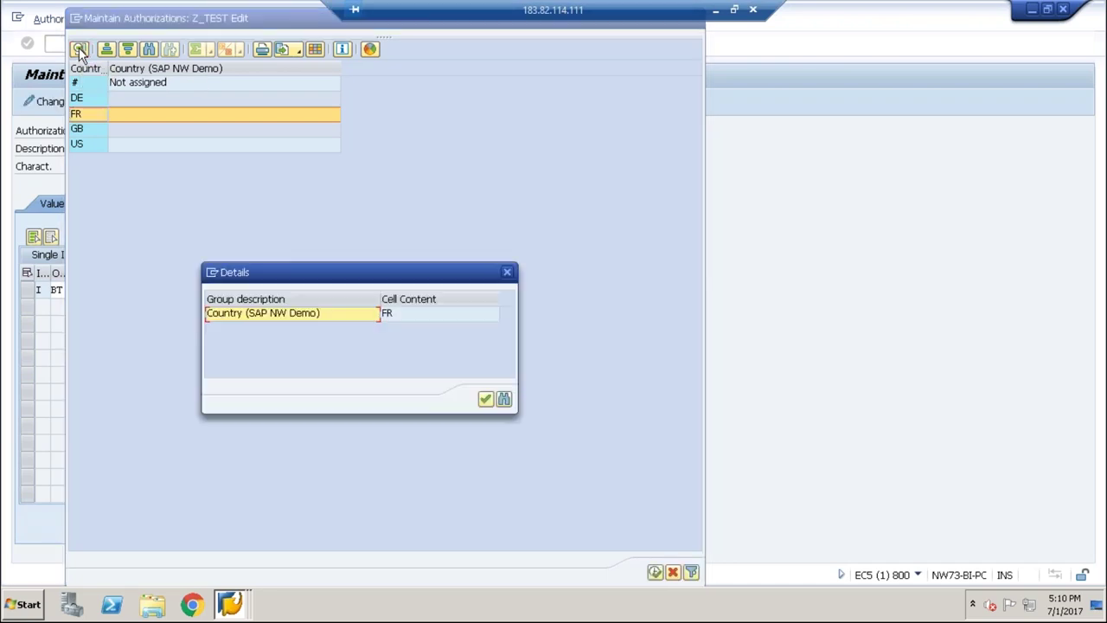
left_click(486, 398)
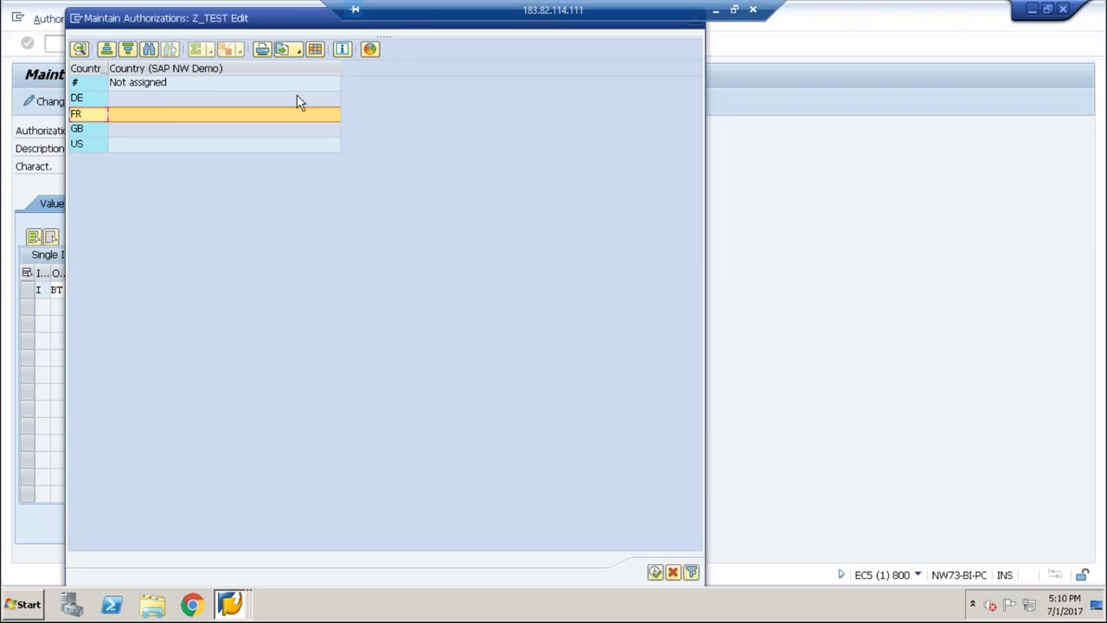
double_click(94, 98)
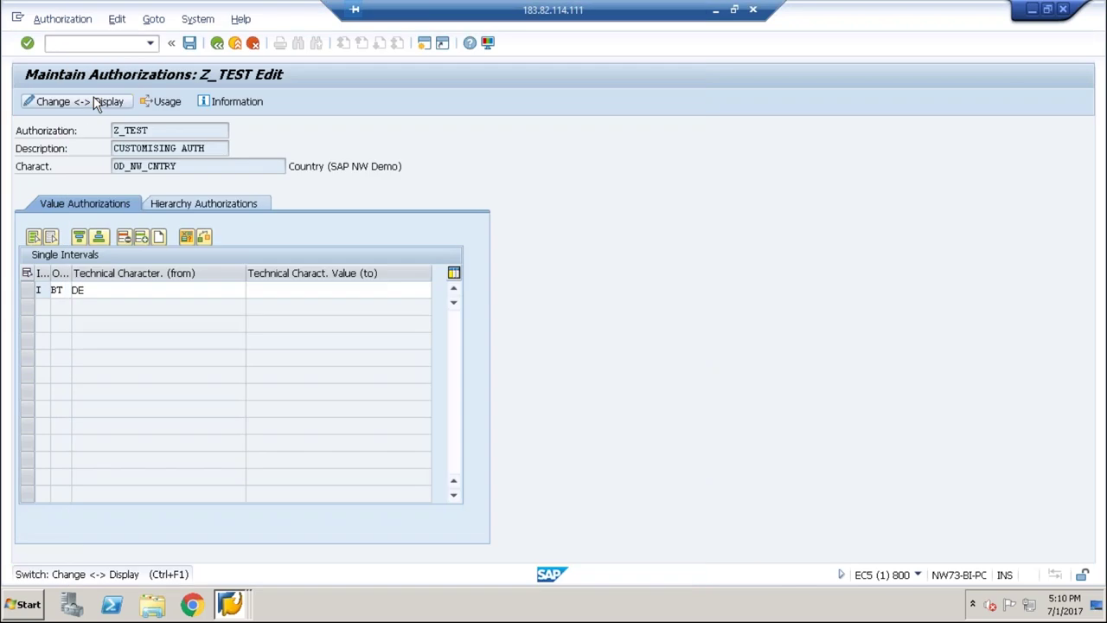
left_click(97, 102)
left_click(217, 331)
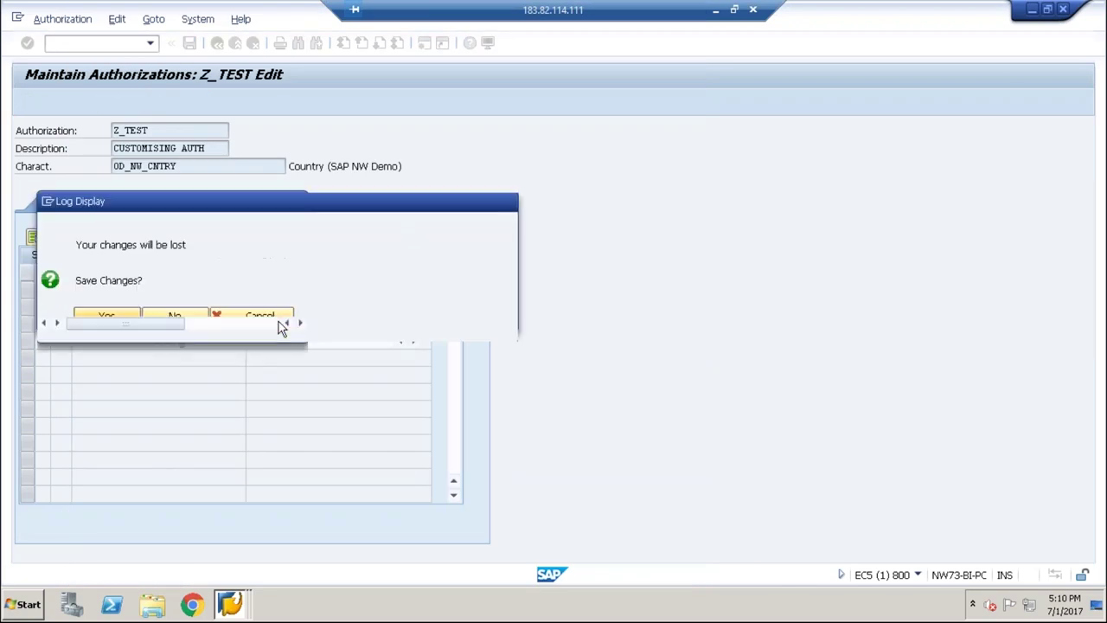
Step: Dismiss the warning log, confirm overwriting Z_TEST, and back out to authorization management
left_click(326, 328)
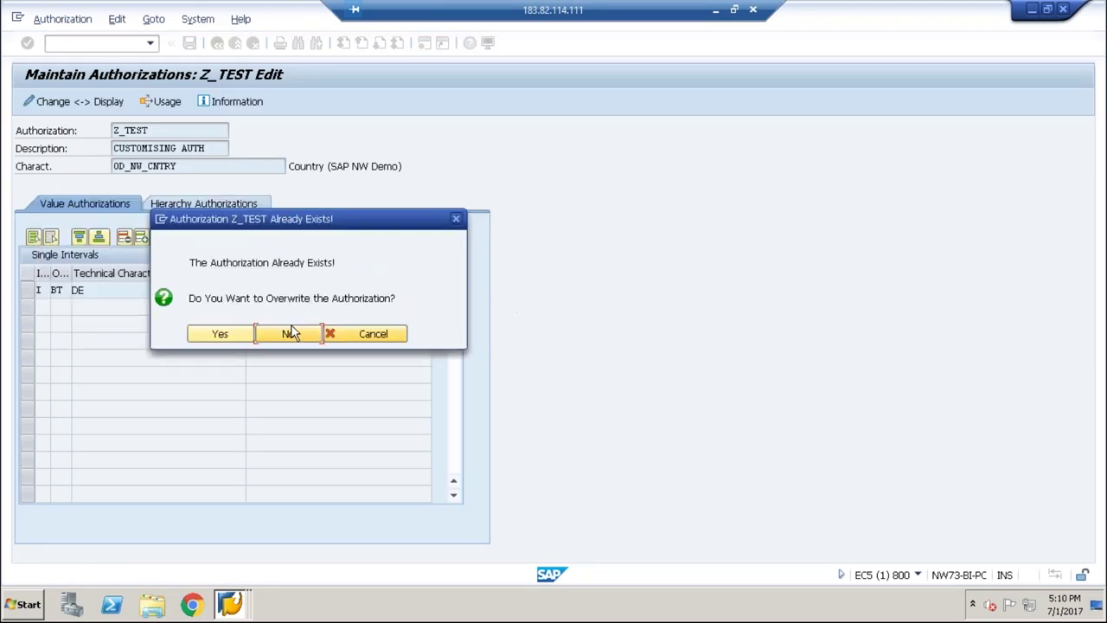
left_click(221, 334)
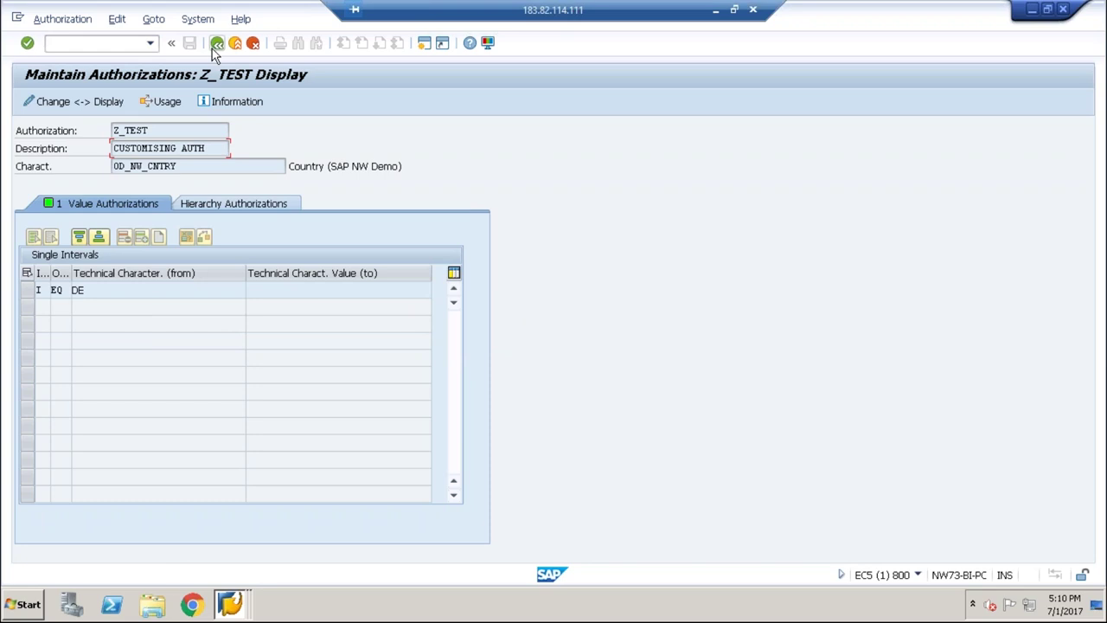
left_click(215, 45)
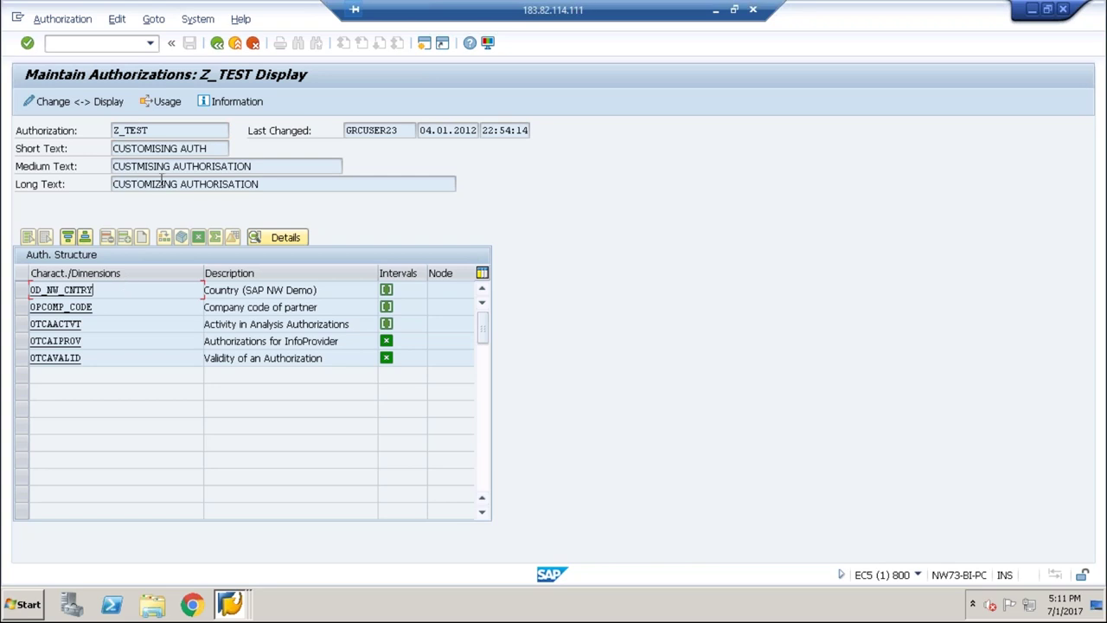
left_click(216, 44)
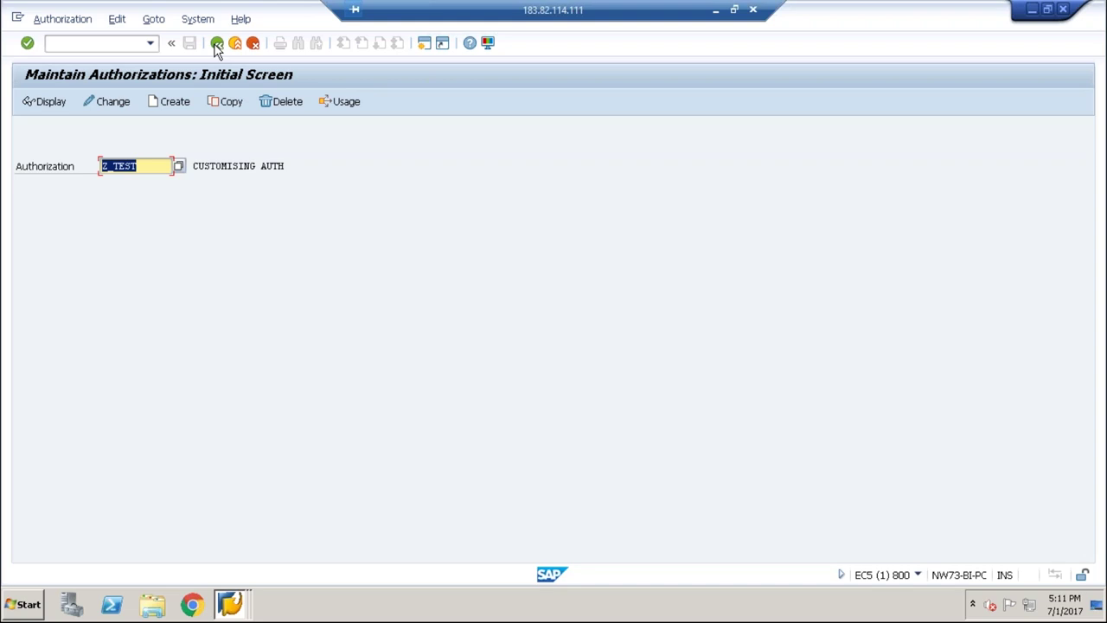
left_click(217, 44)
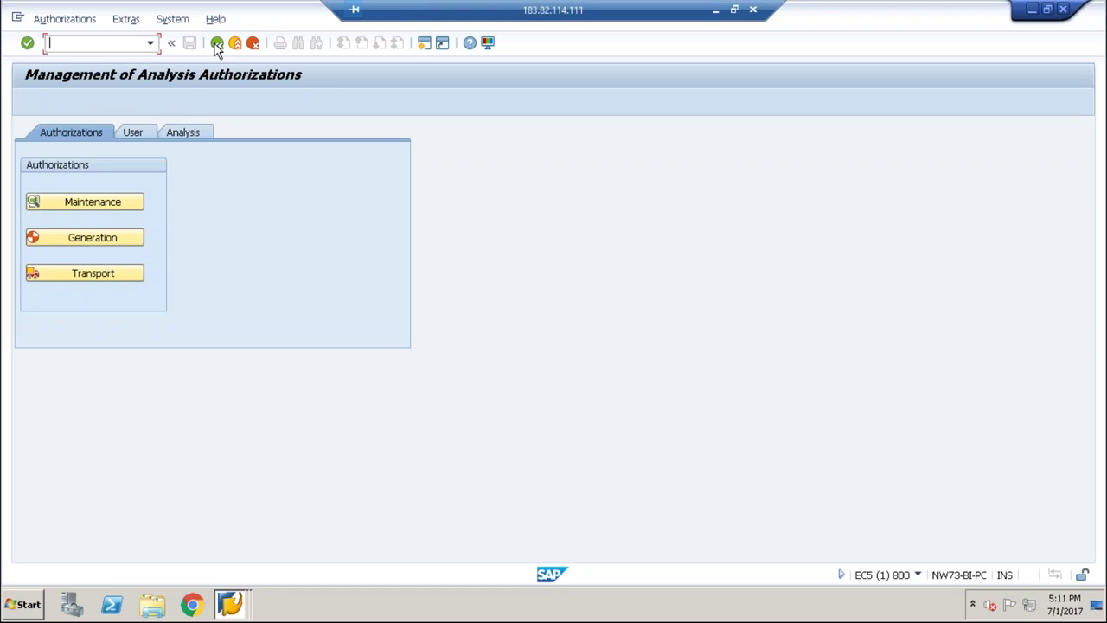
Step: Open the test user's analysis authorization assignment from the User tab in change mode
left_click(130, 134)
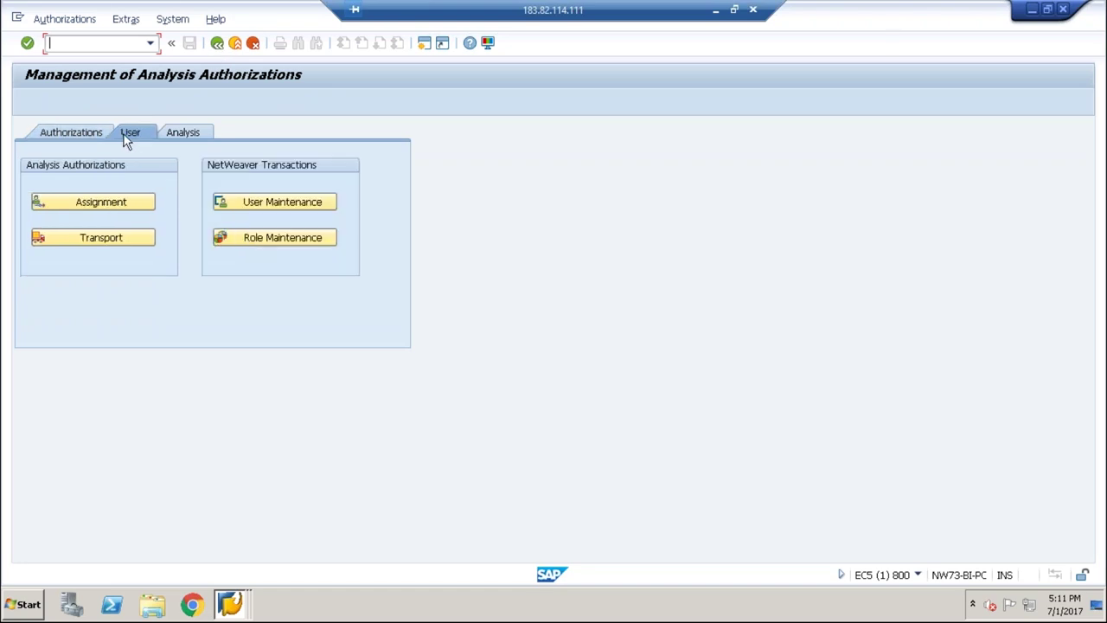
left_click(100, 203)
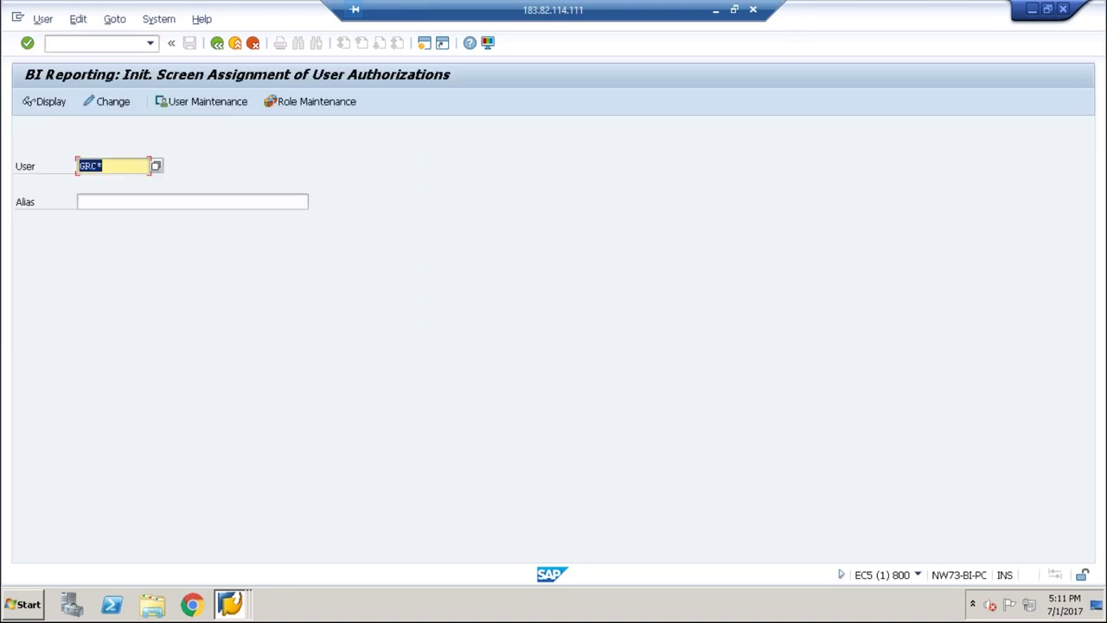
type("GRCUSER23")
left_click(206, 101)
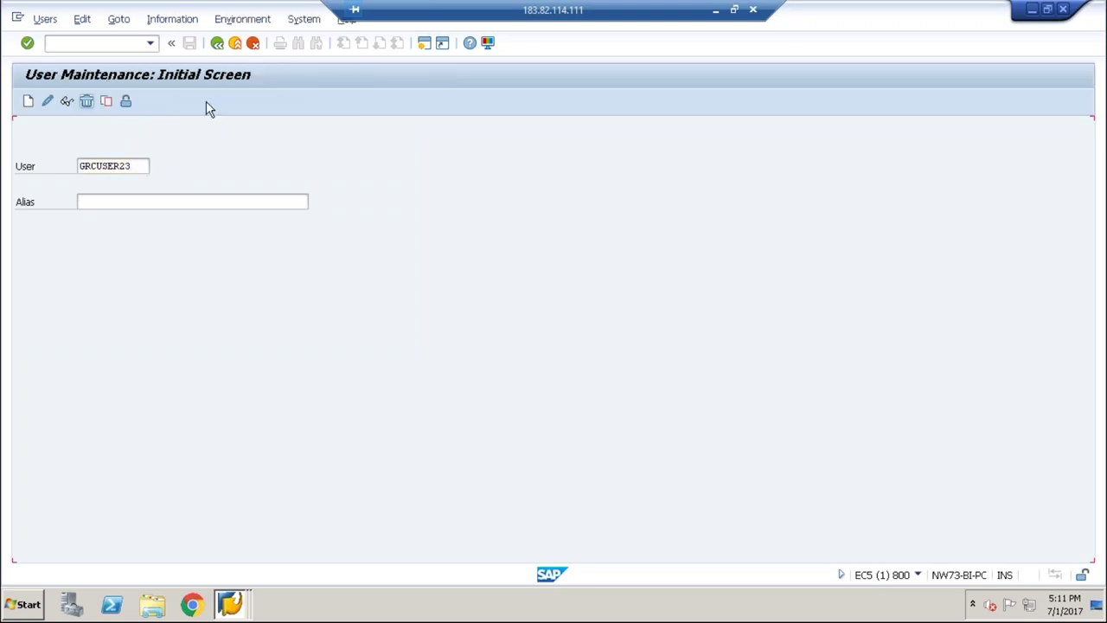
left_click(216, 48)
left_click(88, 108)
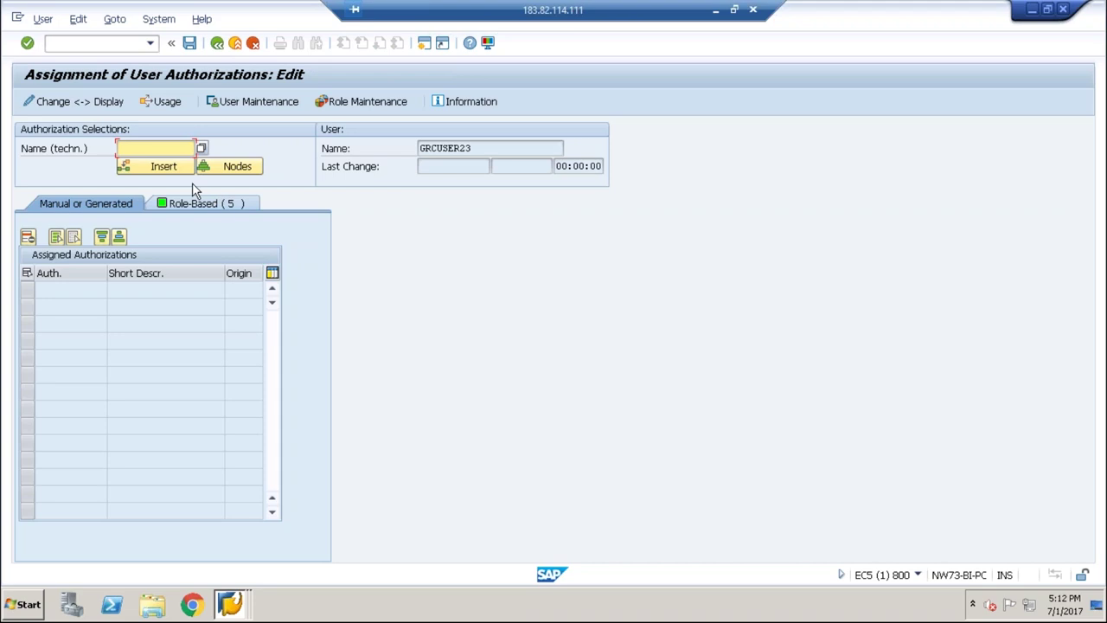
left_click(170, 148)
Step: Look up Z_TEST via Z* value help, insert it into the user's authorizations, and save
type("Z*")
key("F4")
left_click(140, 169)
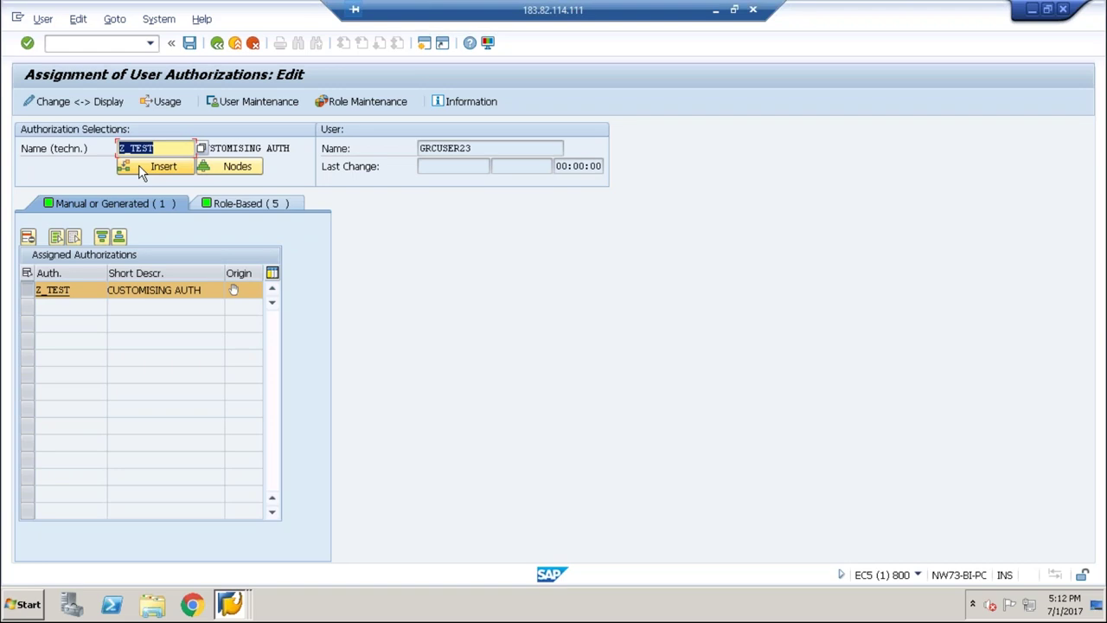
left_click(192, 45)
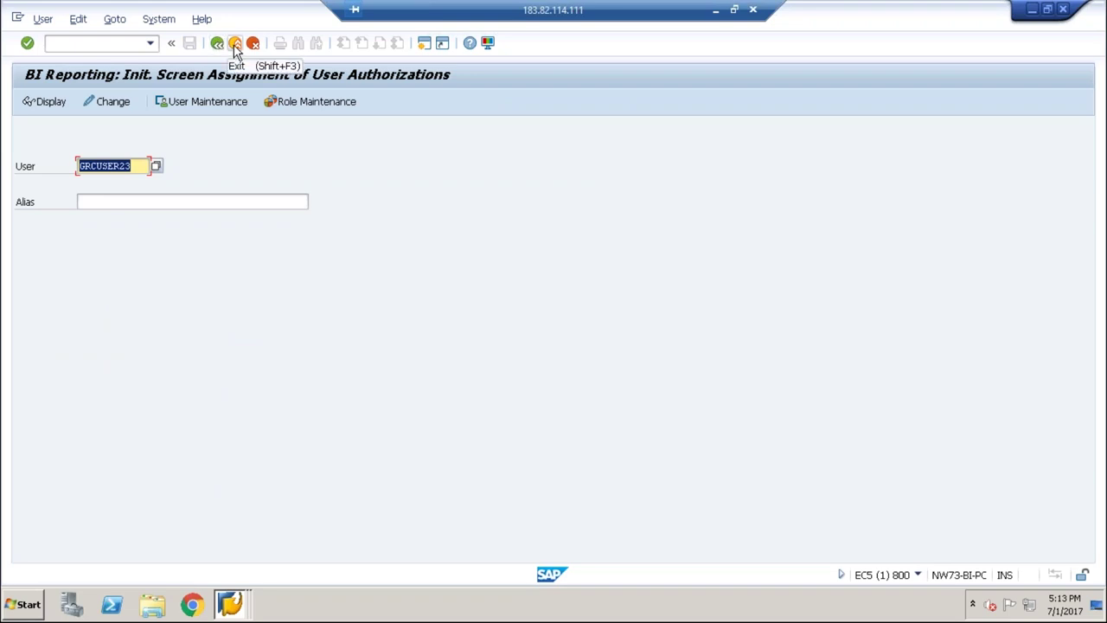
left_click(275, 110)
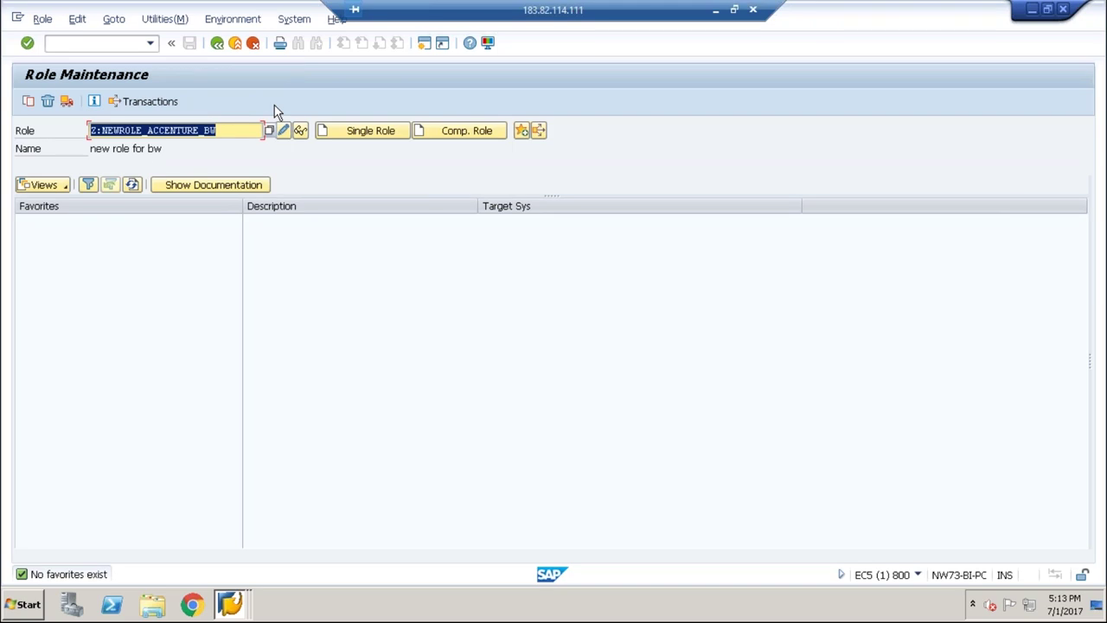
Step: Create single role Z:NEWROLE_ACCENTURE_B1 with description 'B=NEW ROLE BI' and save it
left_click(383, 134)
left_click(237, 127)
type("=")
key("BackSpace")
key("BackSpace")
type("1")
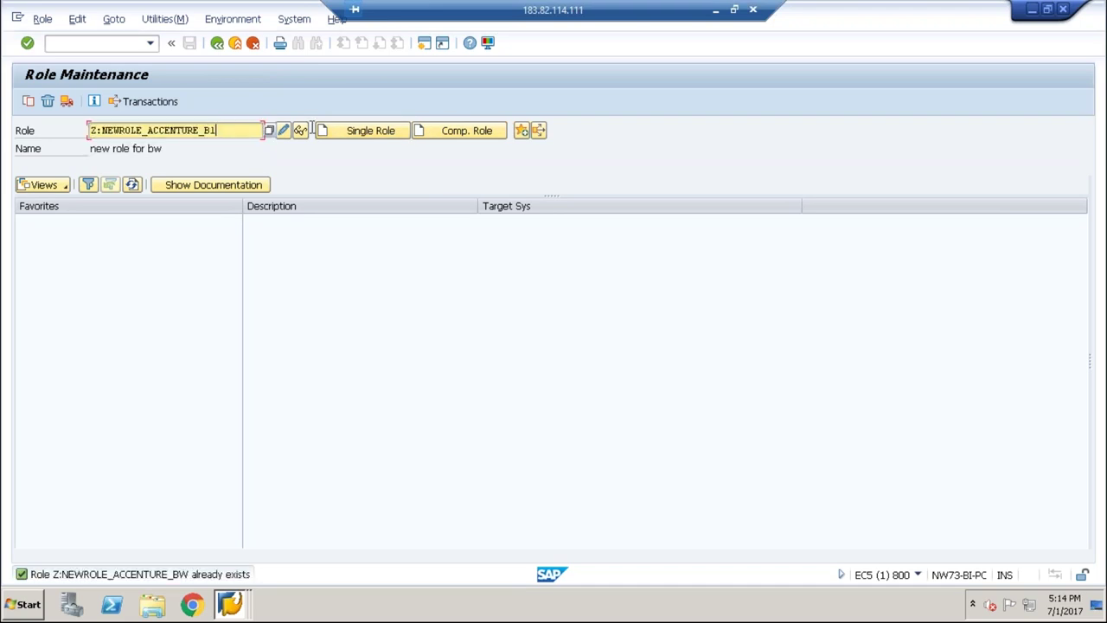
left_click(330, 138)
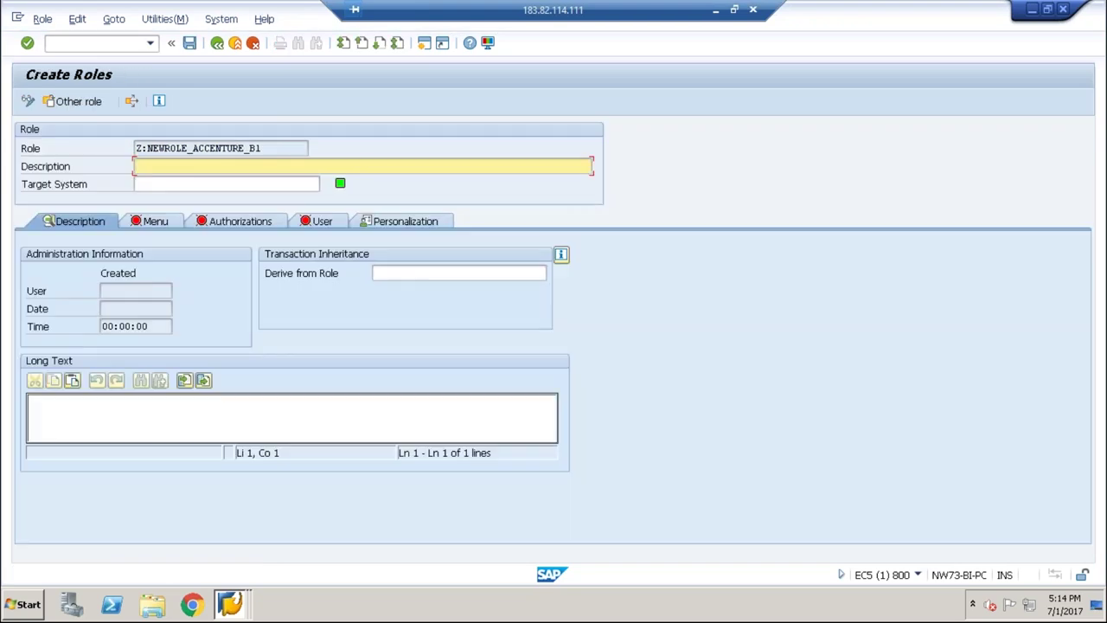
type("B=NEW ROLE BI")
left_click(262, 222)
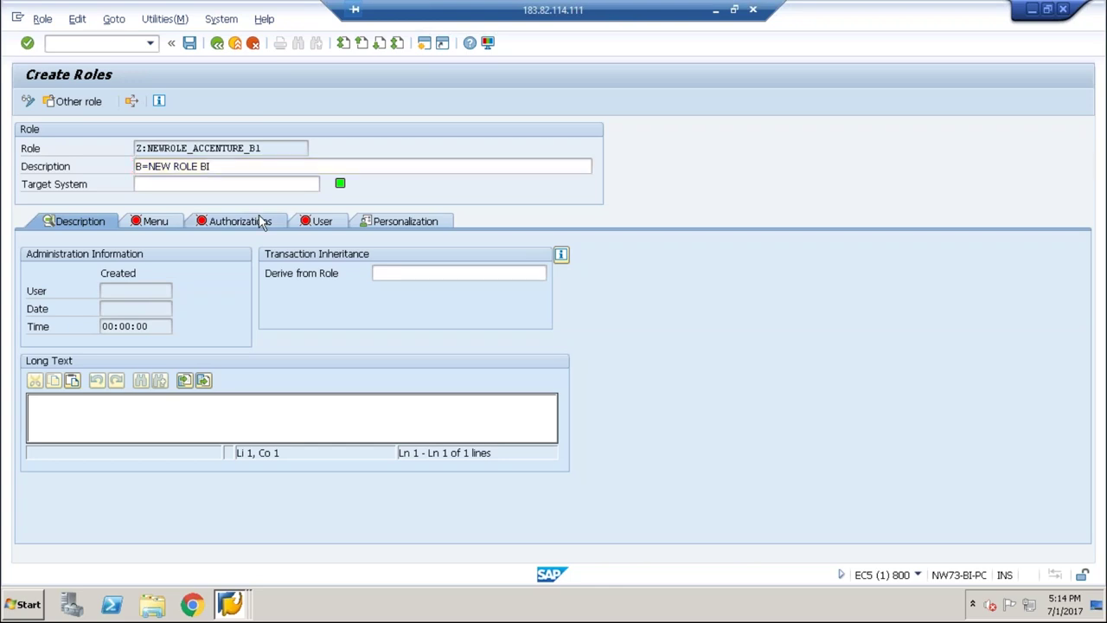
left_click(216, 298)
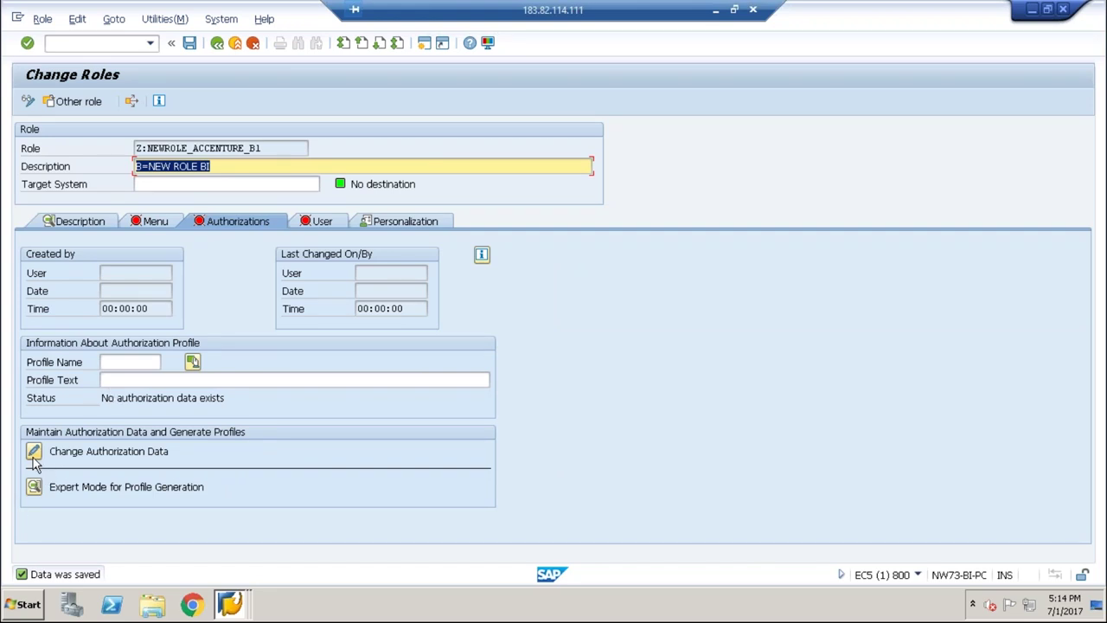
Step: Skip the template and enter Z_TEST manually as the role's authorization object
left_click(33, 453)
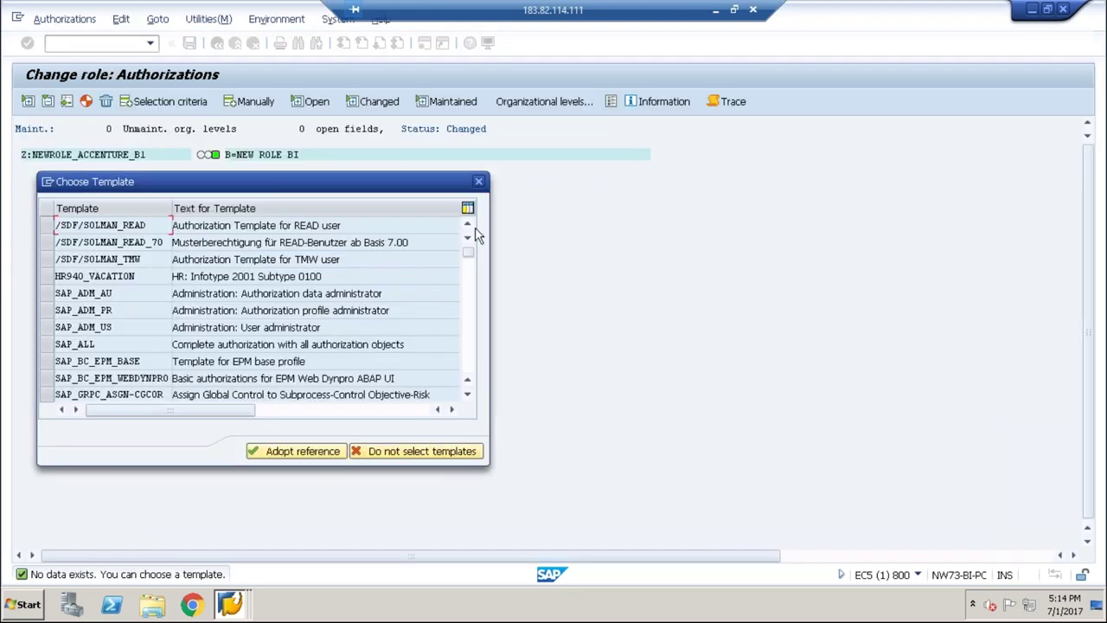
left_click(478, 182)
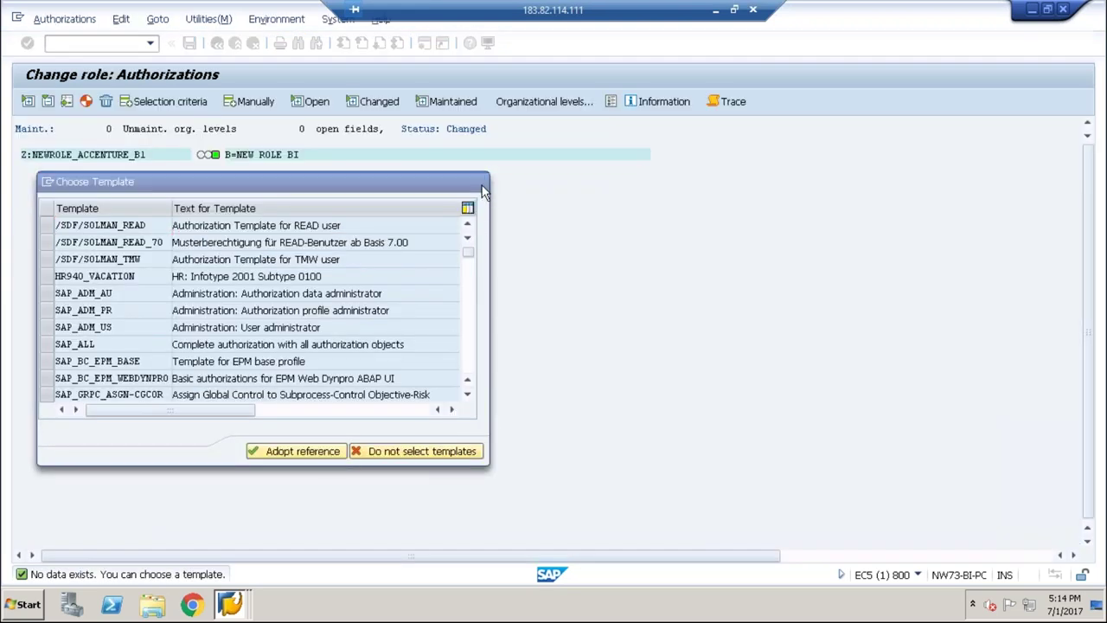
left_click(251, 102)
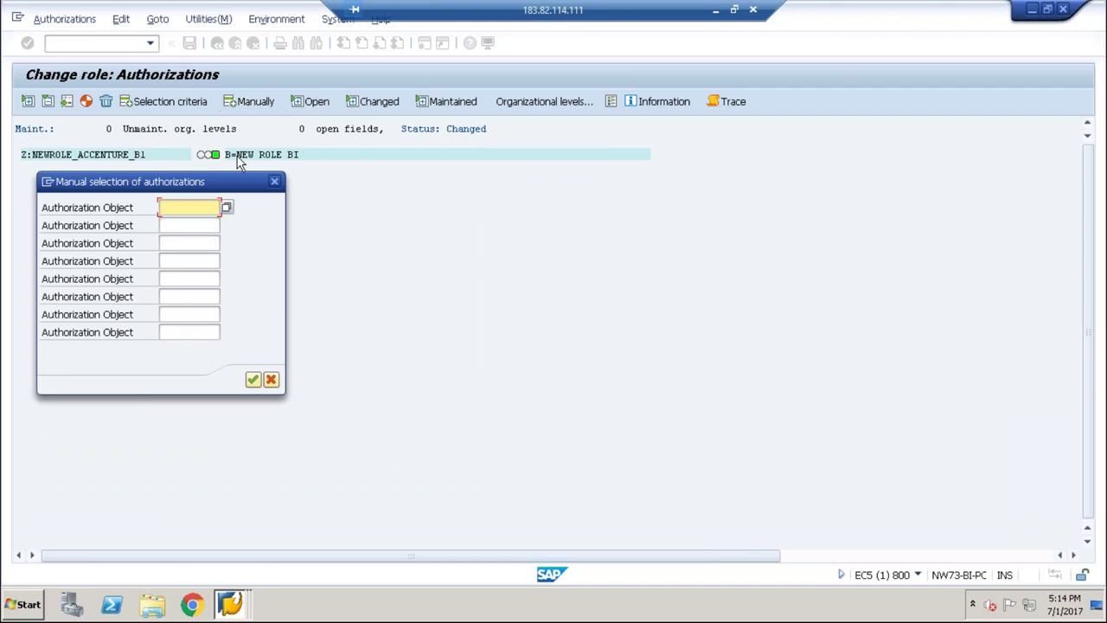
type("Z_TEST")
left_click(251, 379)
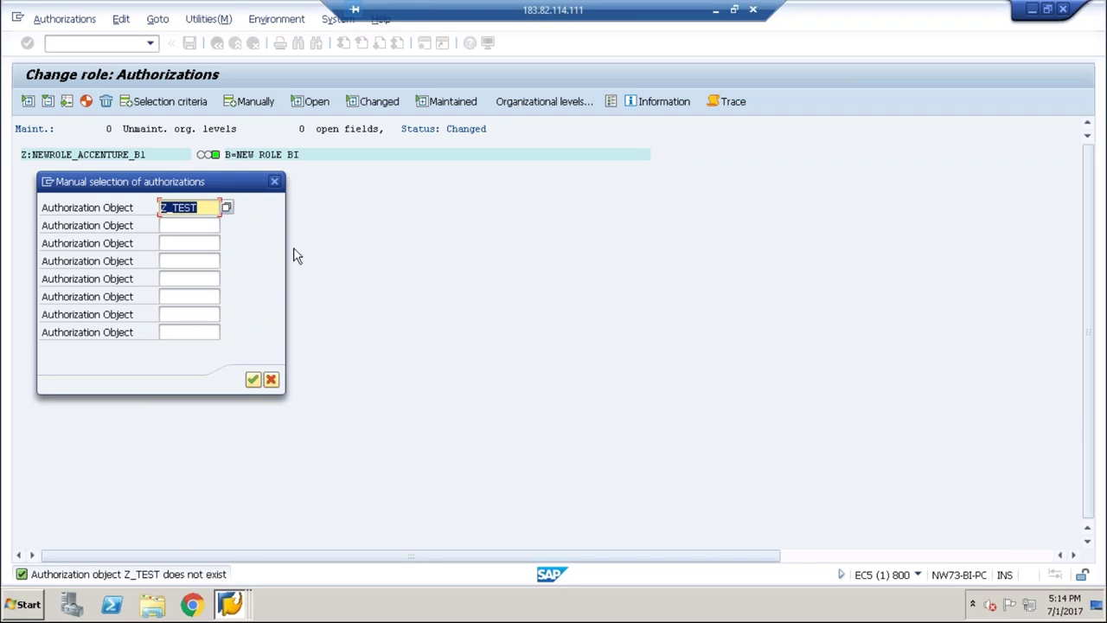
Step: Search the authorization object list for Z* and then Z_TEST
left_click(226, 209)
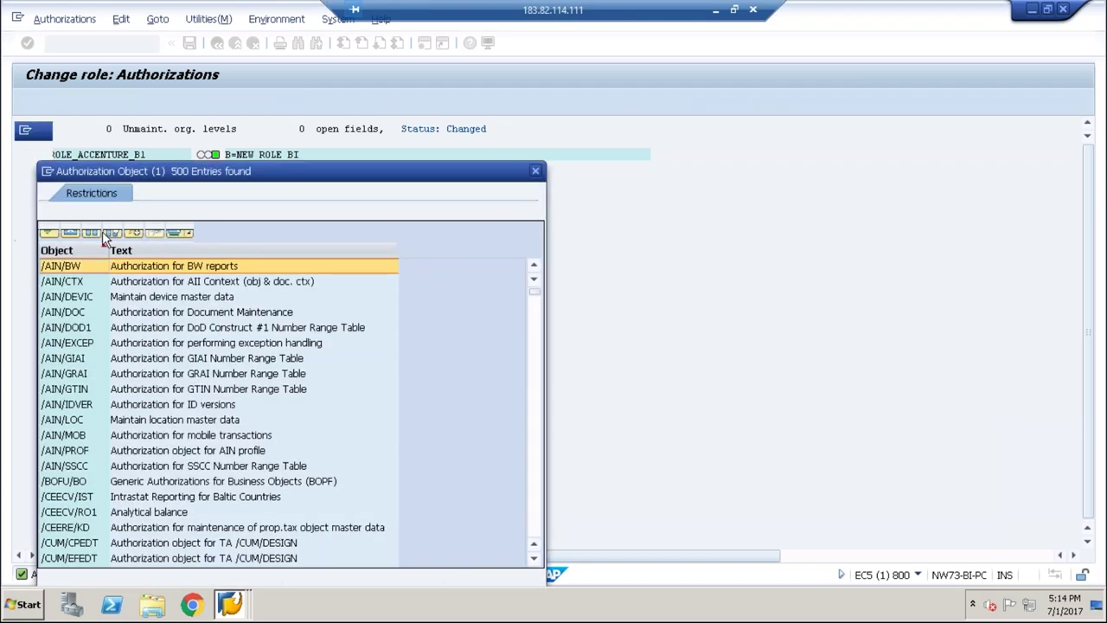
left_click(91, 231)
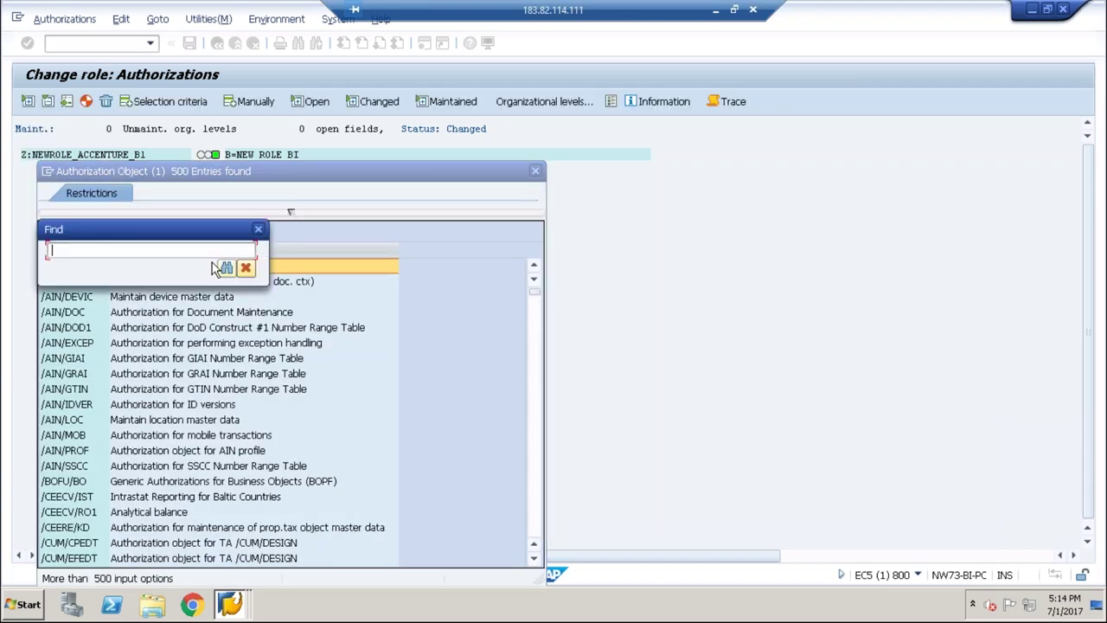
type("Z*")
key("Return")
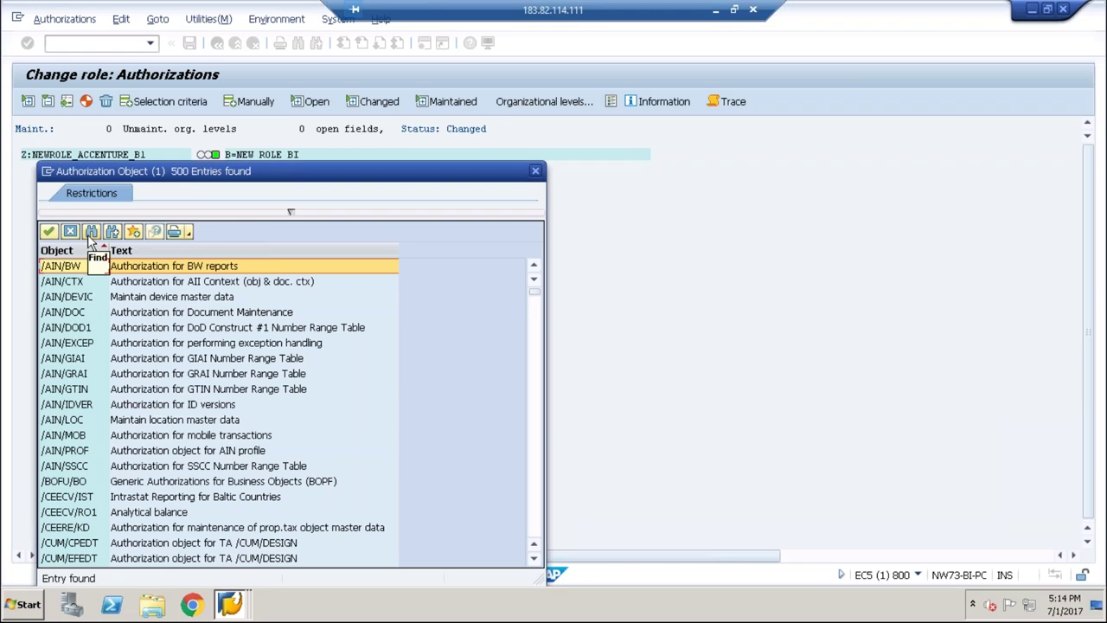
left_click(90, 241)
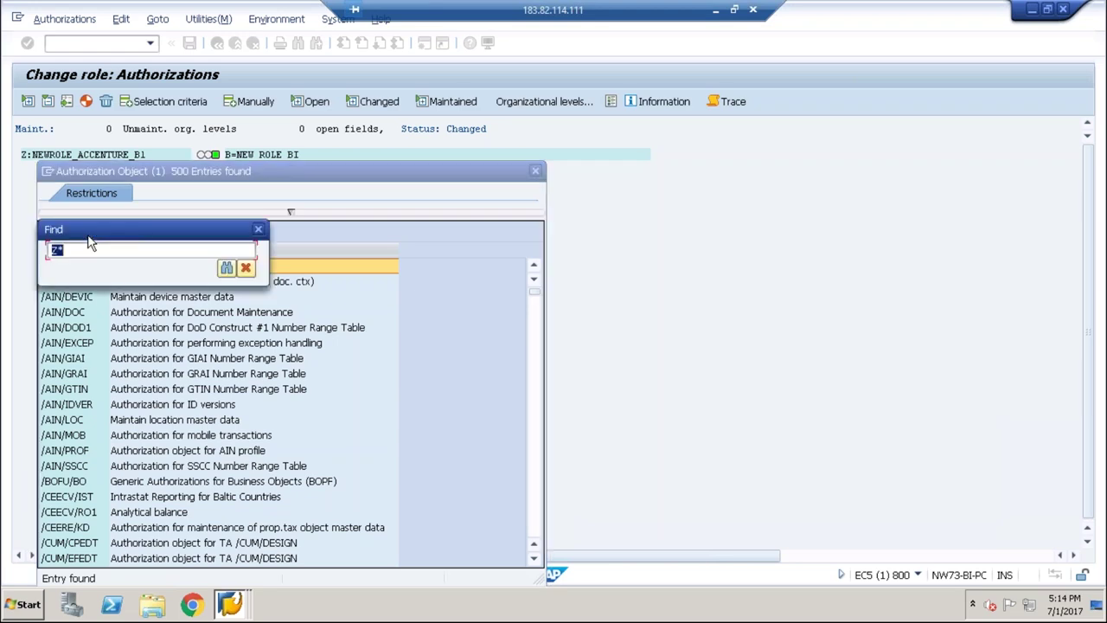
type("Z_TEST")
key("Return")
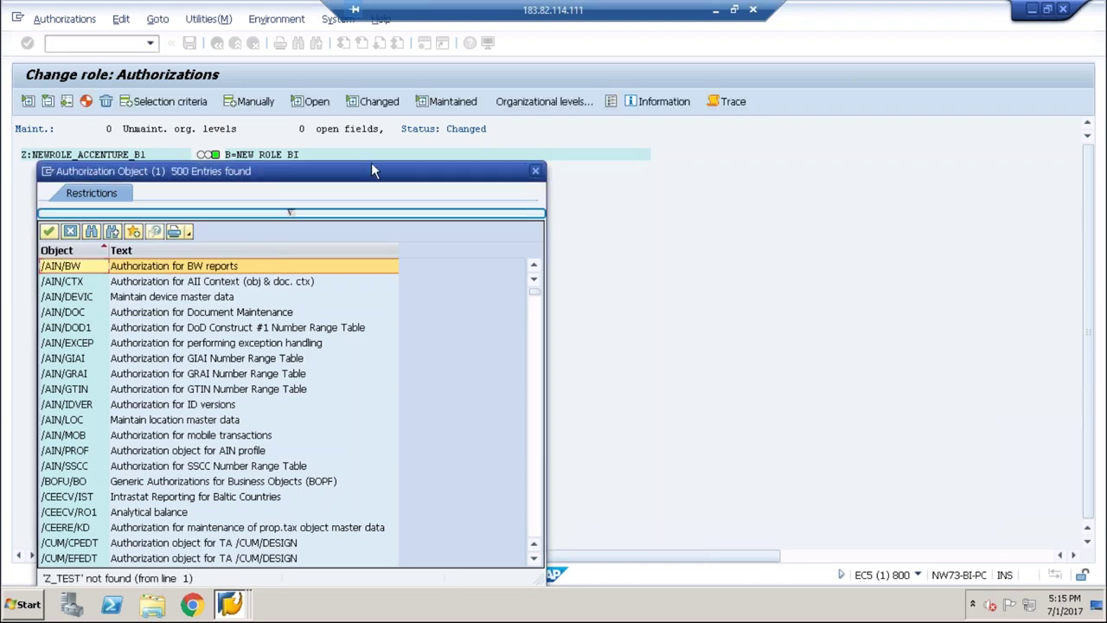
Step: Cancel the manual selection, then reopen it and list the 500 authorization objects
left_click_drag(478, 67, 480, 62)
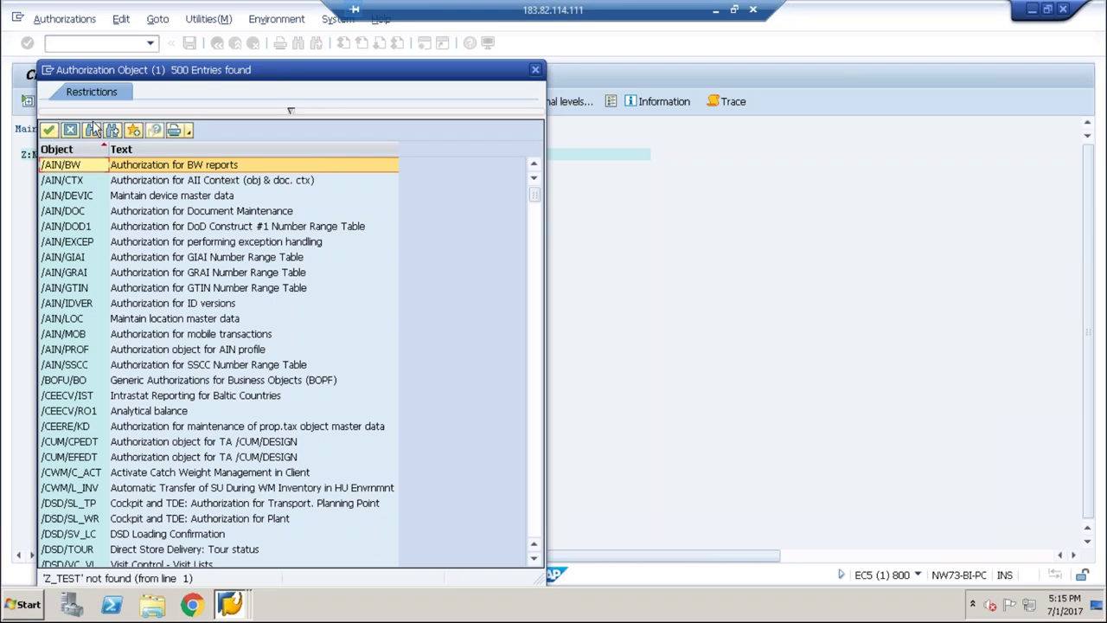
left_click(48, 128)
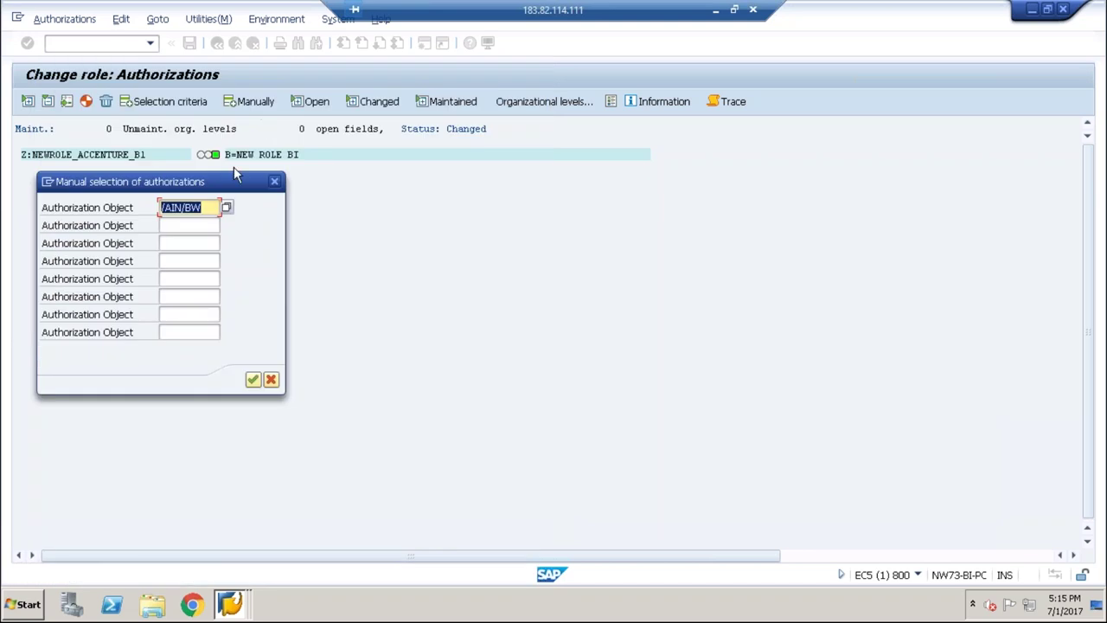
key("Delete")
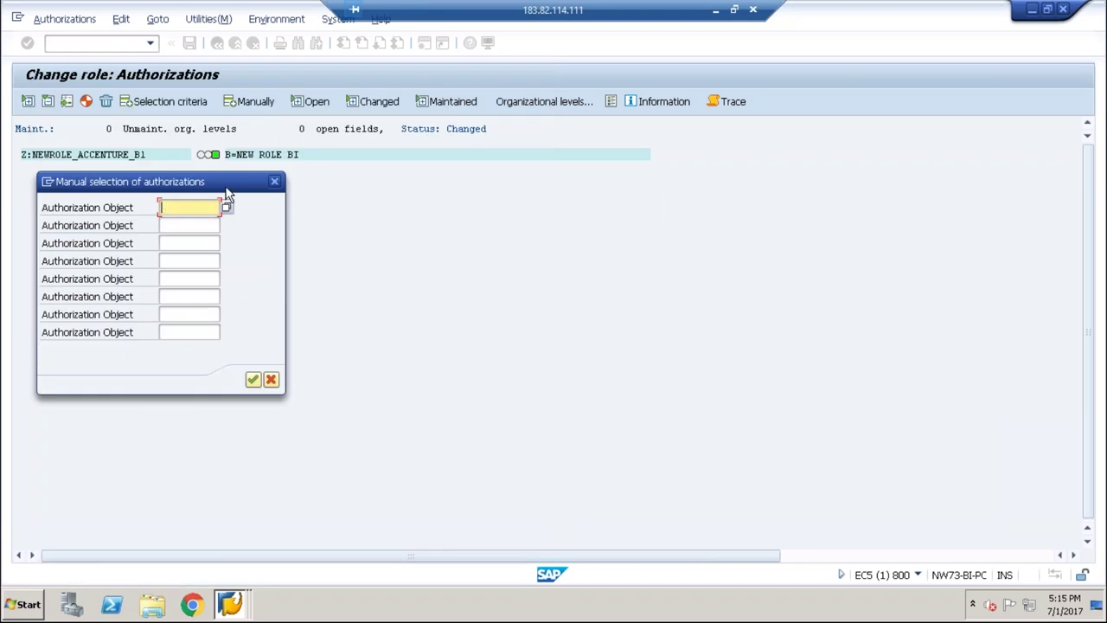
left_click_drag(258, 181, 383, 189)
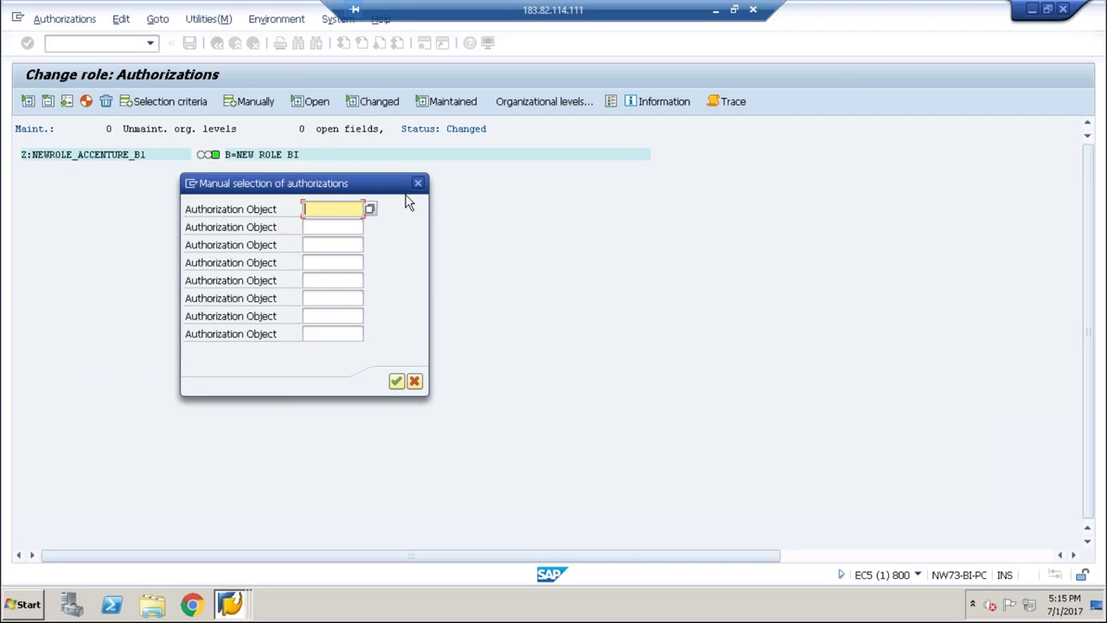
left_click(414, 381)
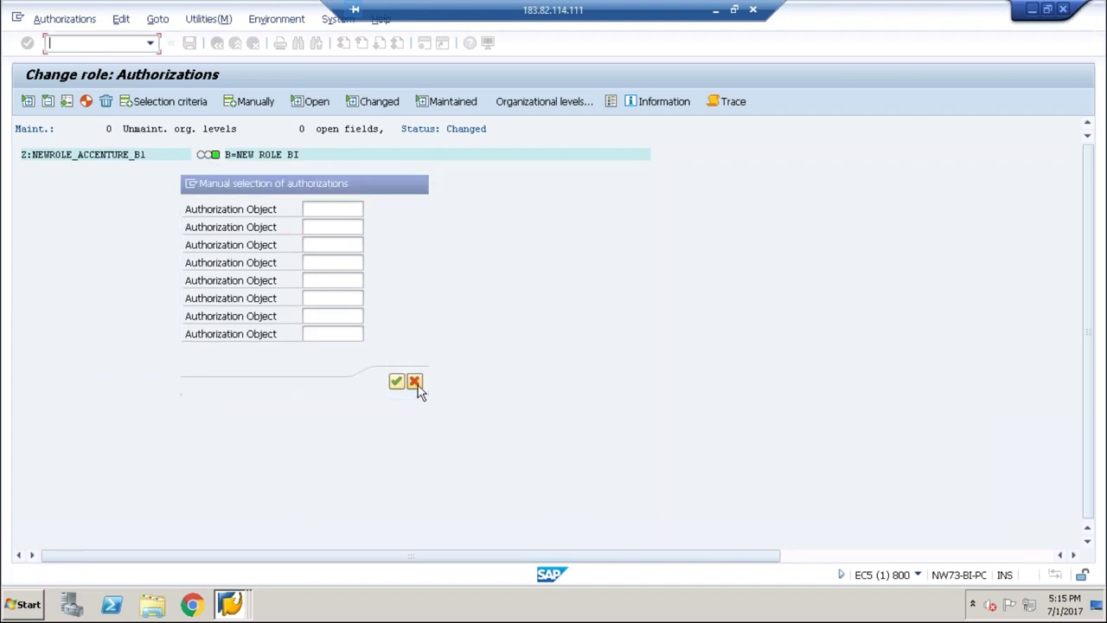
left_click(262, 102)
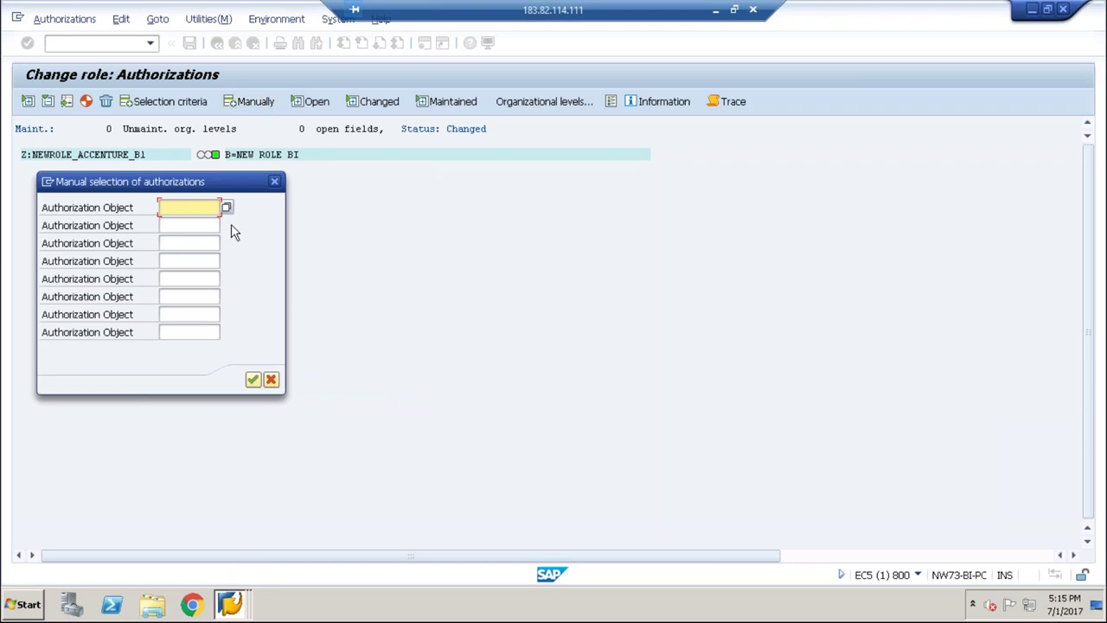
left_click(227, 209)
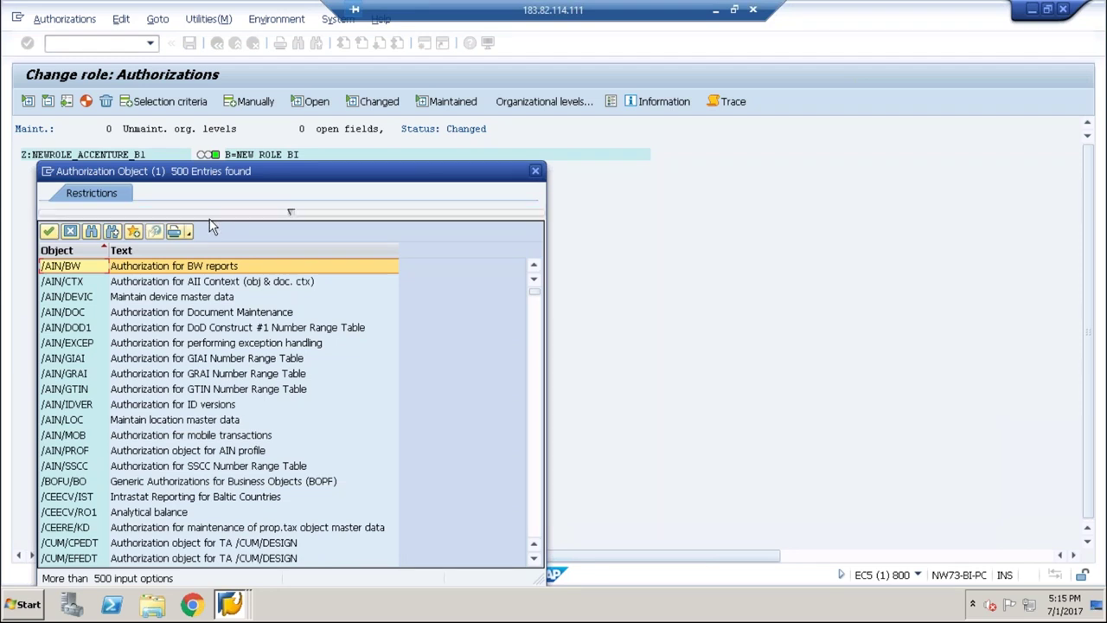
Step: Remove the 500 maximum-hits limit and rerun the search to list all 3275 objects
left_click_drag(311, 172, 347, 93)
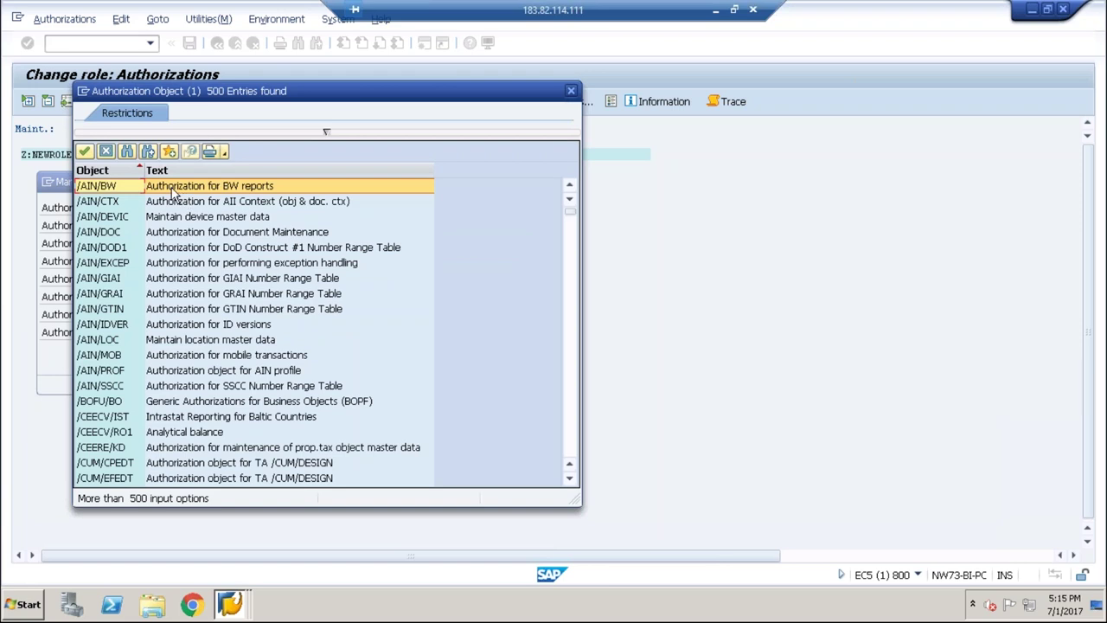
left_click(223, 152)
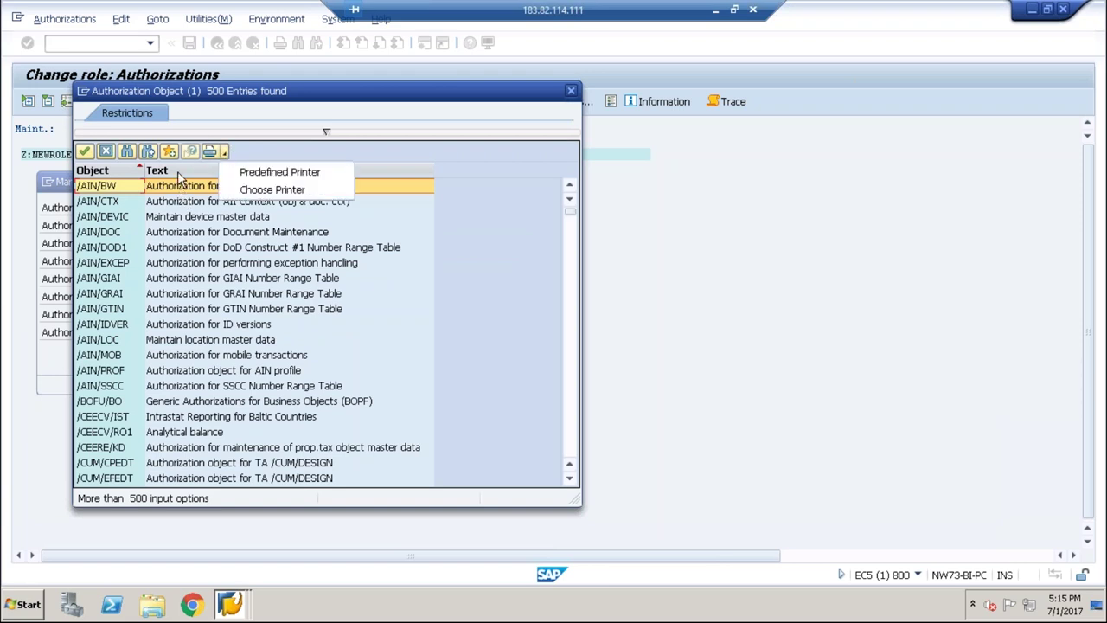
left_click(87, 153)
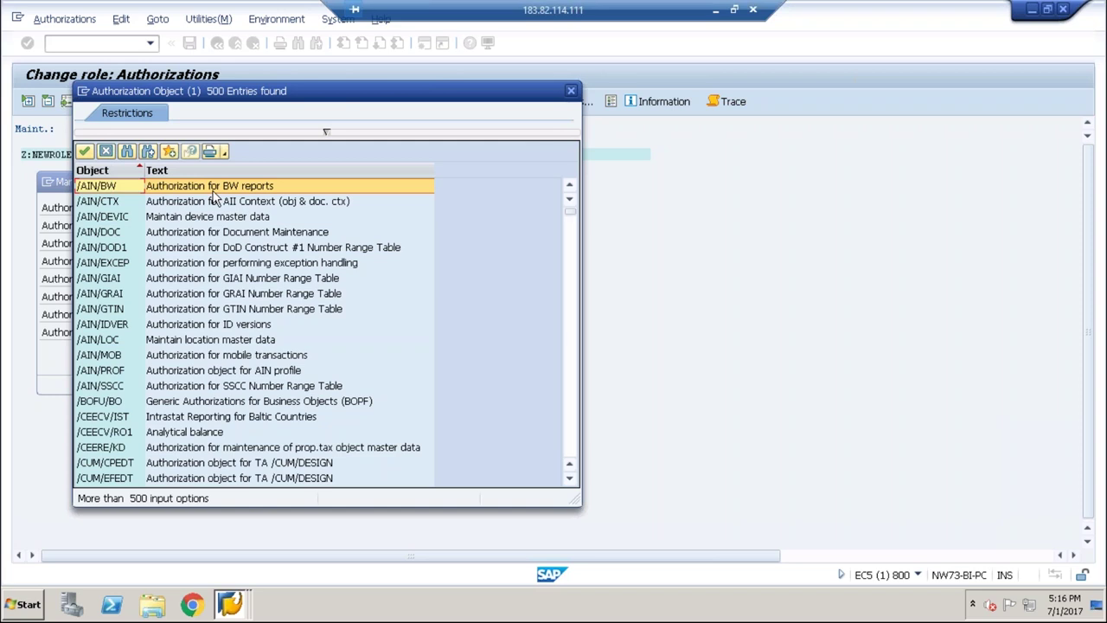
left_click(344, 133)
left_click_drag(234, 215, 77, 219)
key("BackSpace")
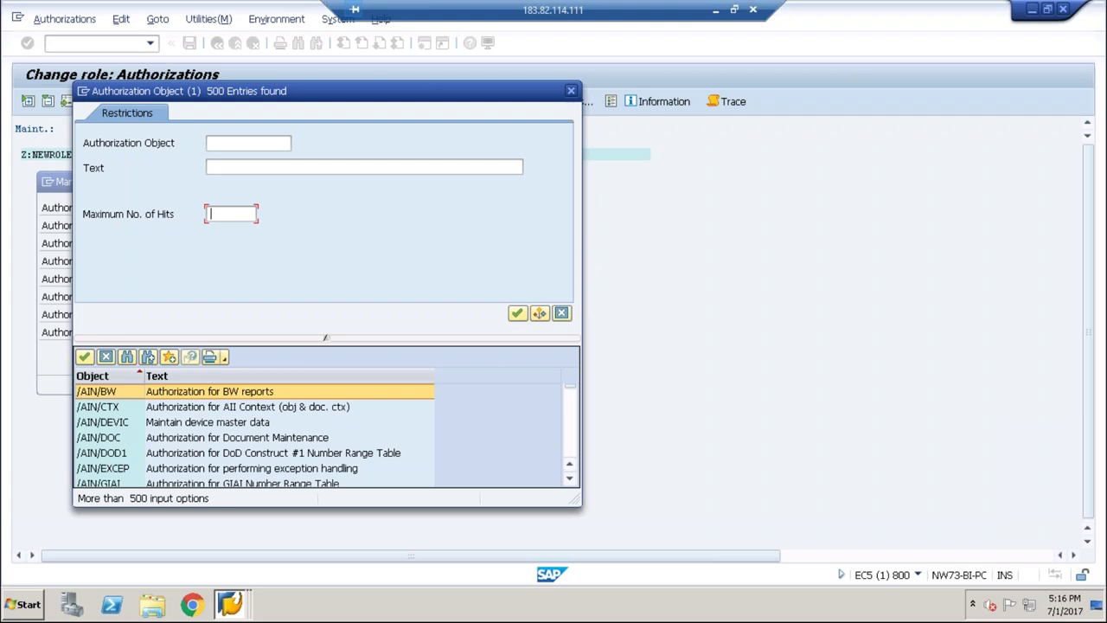
type("10")
key("BackSpace")
key("BackSpace")
left_click(512, 316)
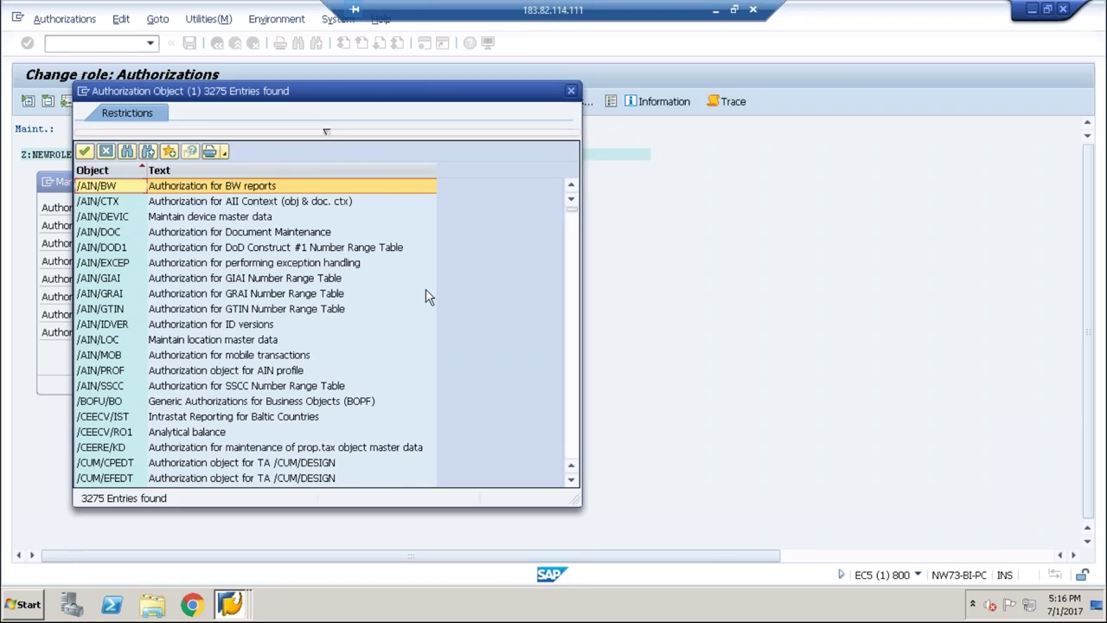
Step: Clear the hit-limit field again and close the authorization object list
left_click(304, 134)
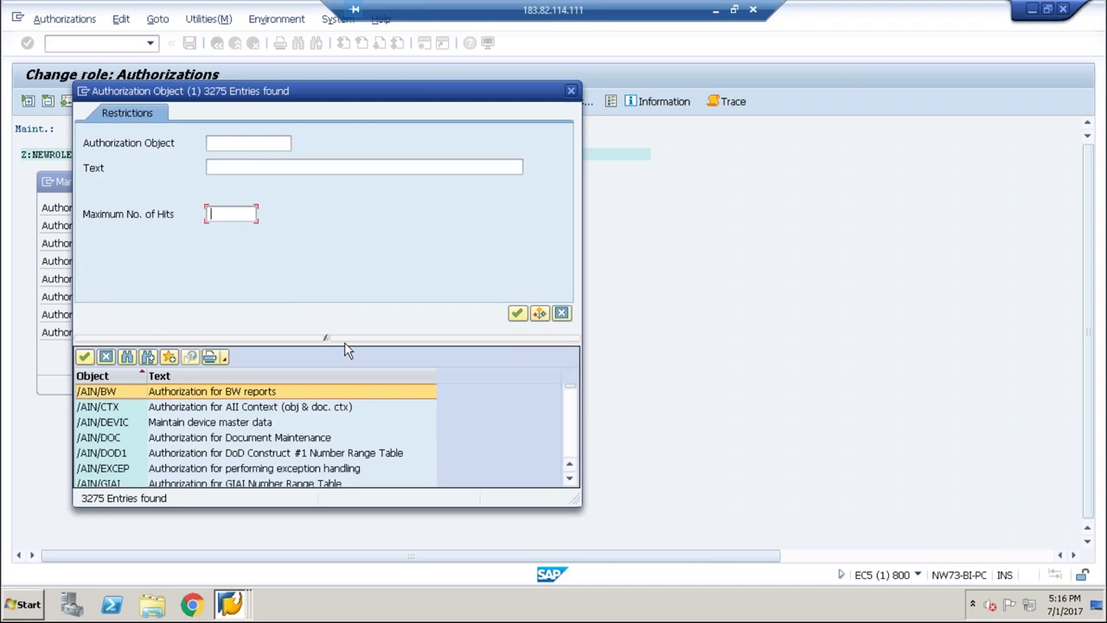
type("1")
key("BackSpace")
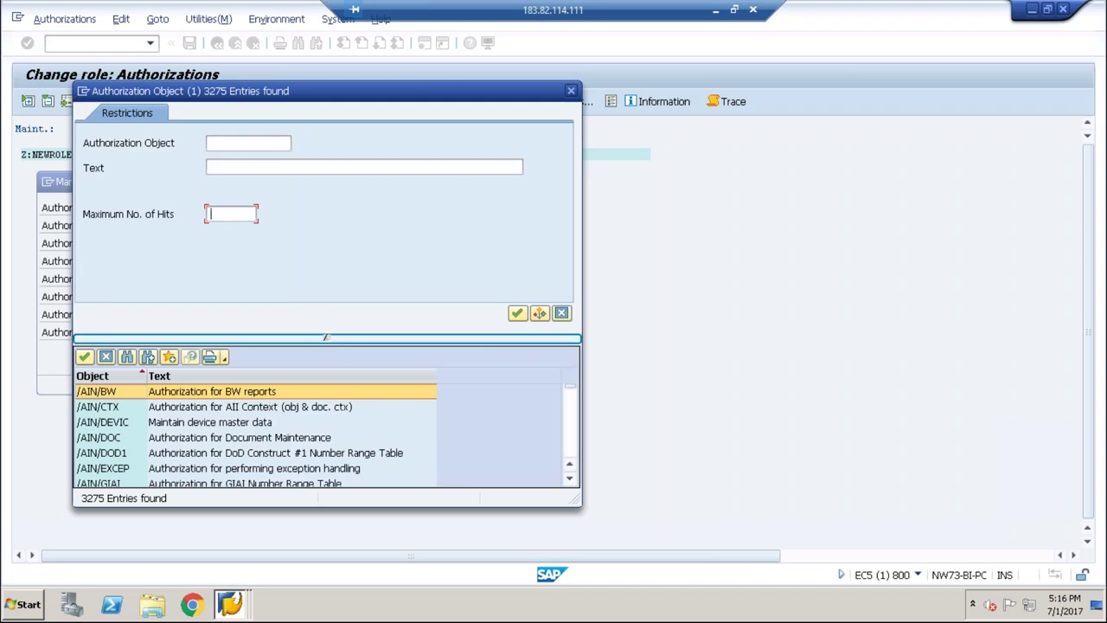
left_click(562, 312)
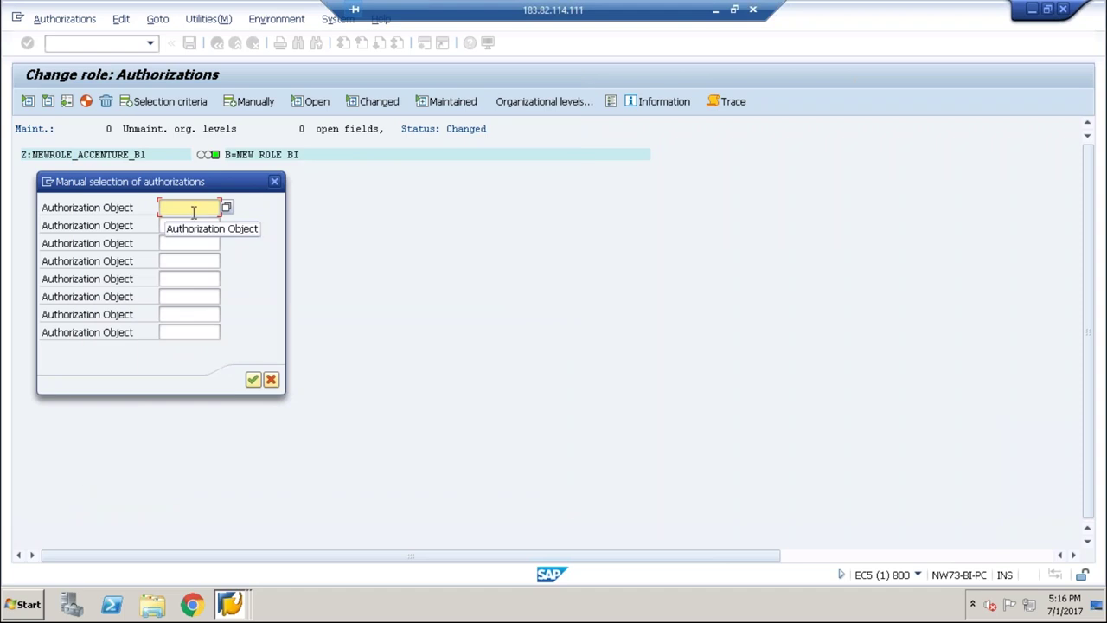
Step: Enter Z_TEST as the authorization object, get the 'does not exist' message, and close the dialog
type("Z_TEST")
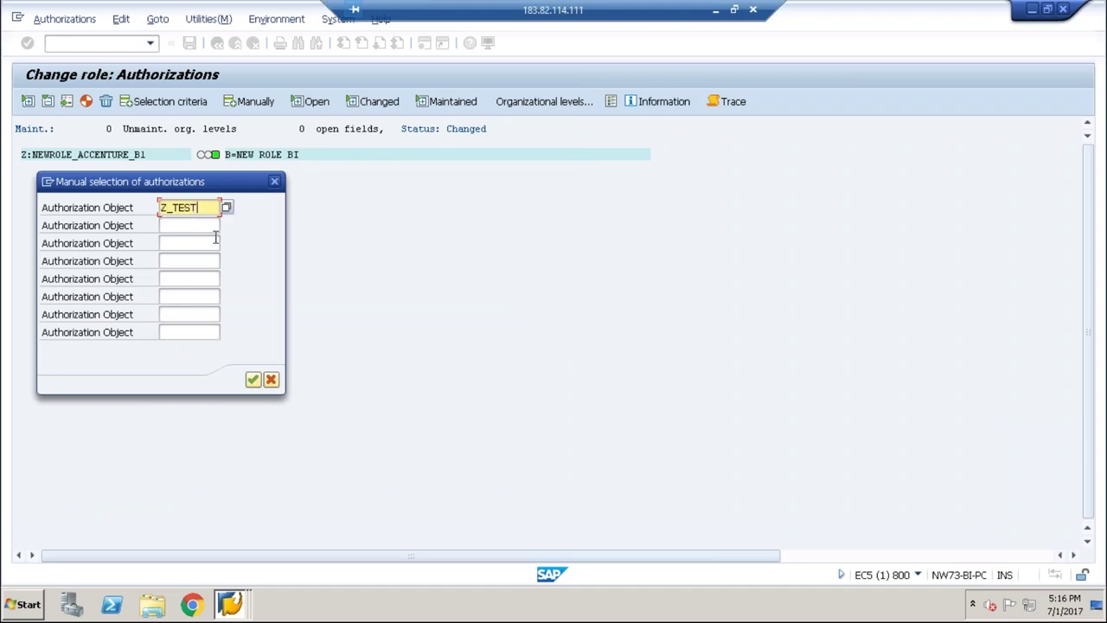
left_click(252, 380)
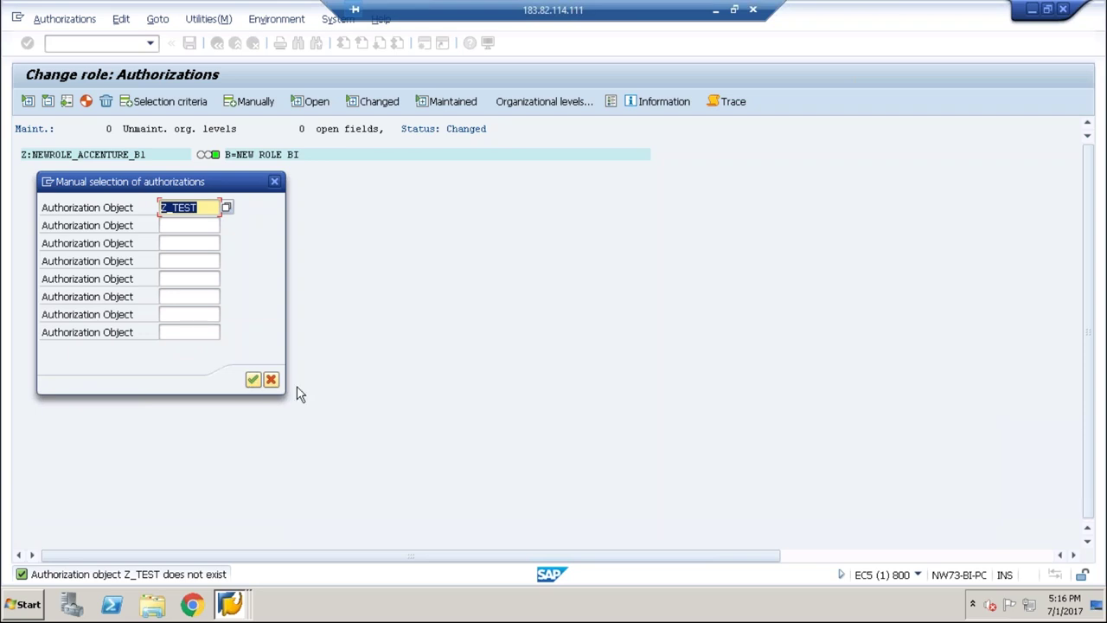
left_click(229, 605)
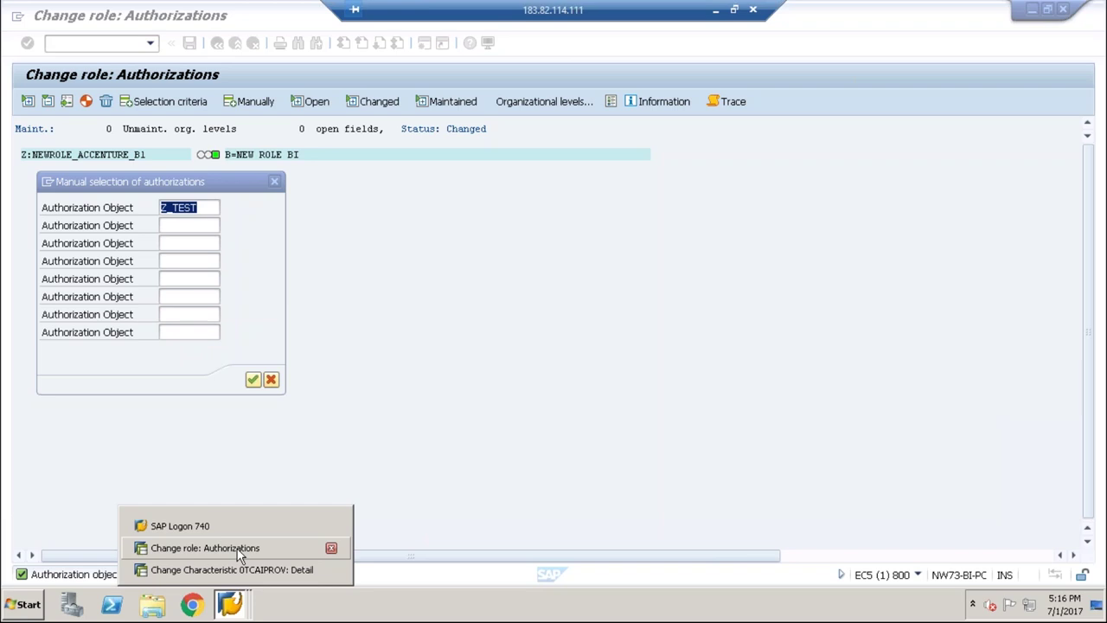
left_click(240, 551)
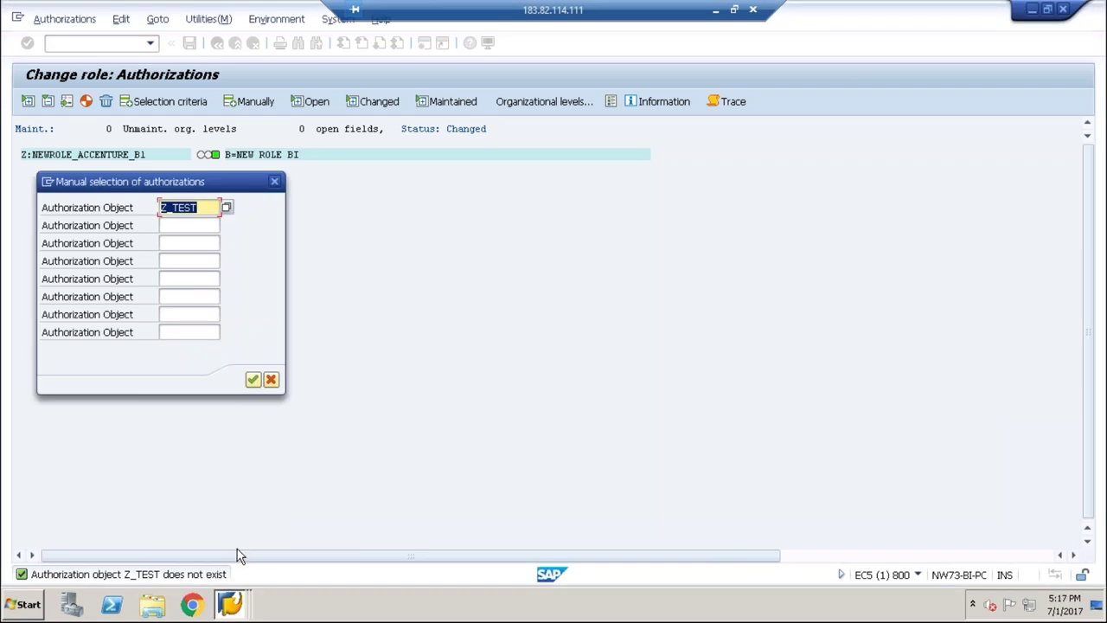
left_click(274, 180)
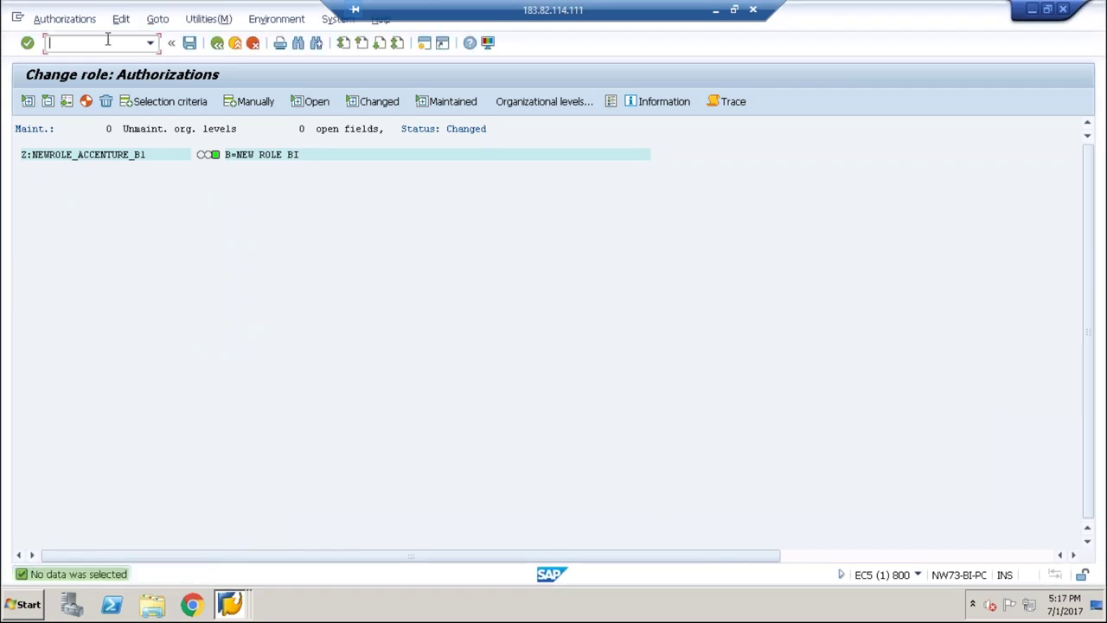
Step: Run /ORSSM and acknowledge the obsolete-transaction notice
type("/ORSSM")
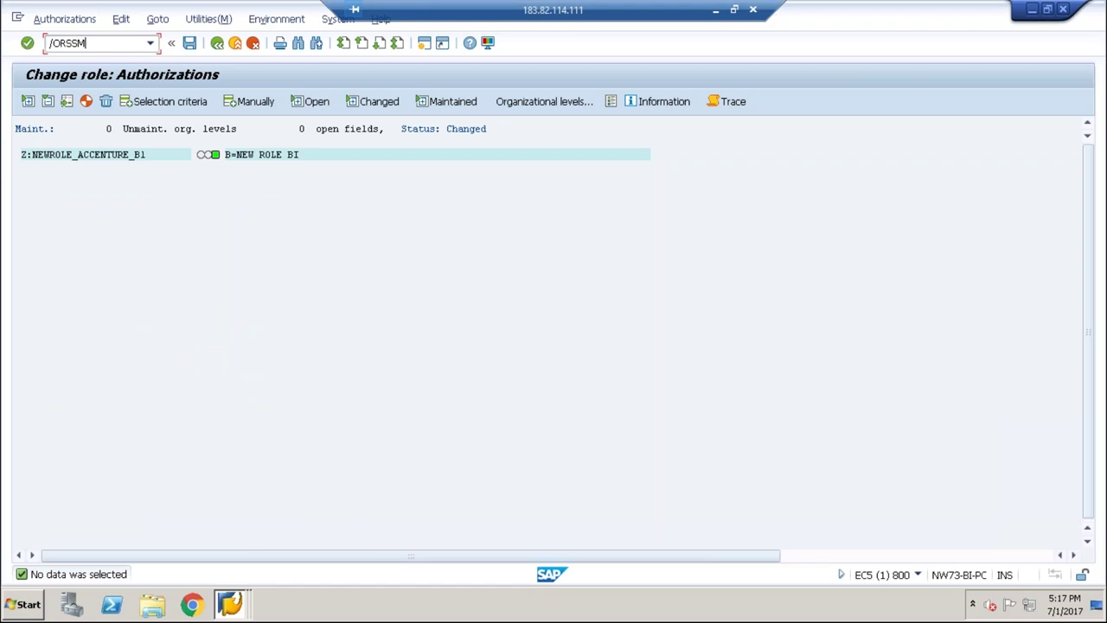
key("Return")
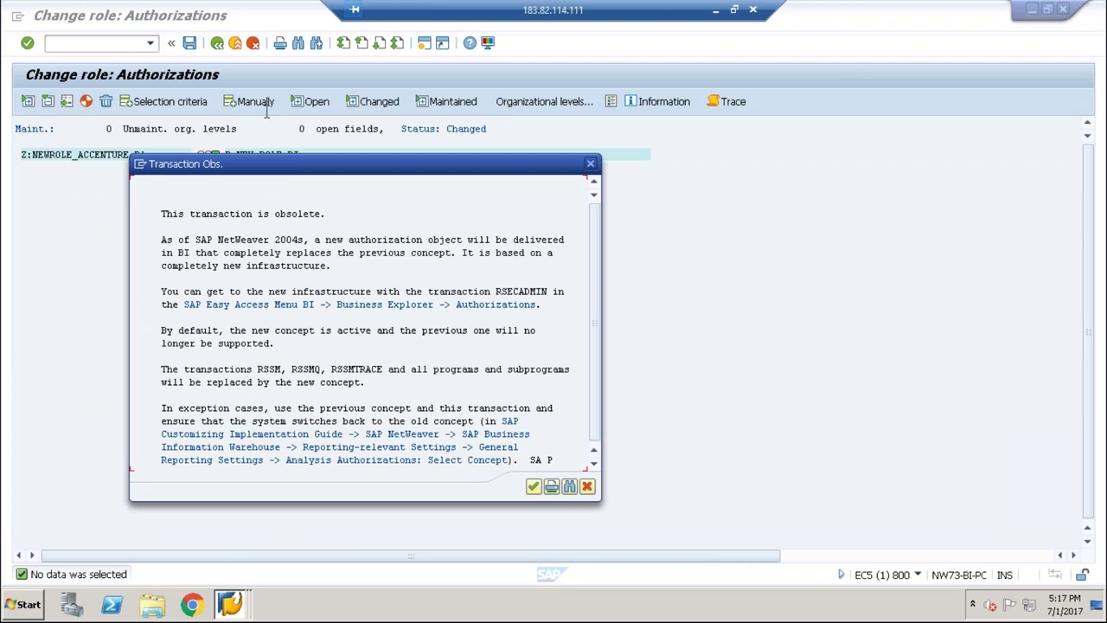
left_click(534, 486)
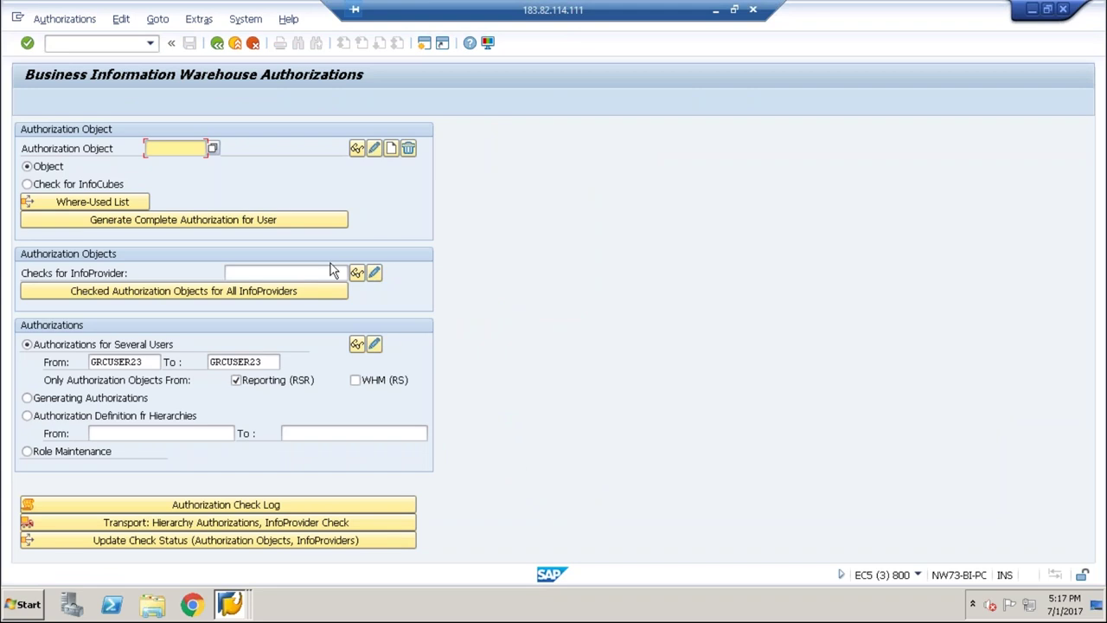
Step: Check Z_TEST with Display, then create it with description 'TEST CUSTOMISATION'
type("Z_TEST")
left_click(359, 153)
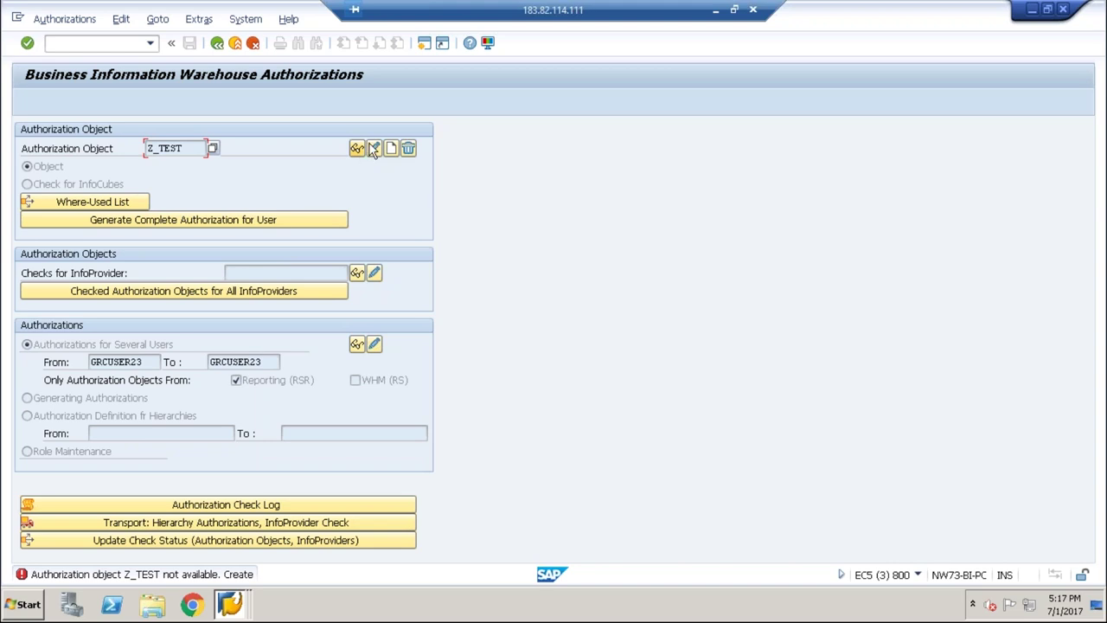
left_click(392, 150)
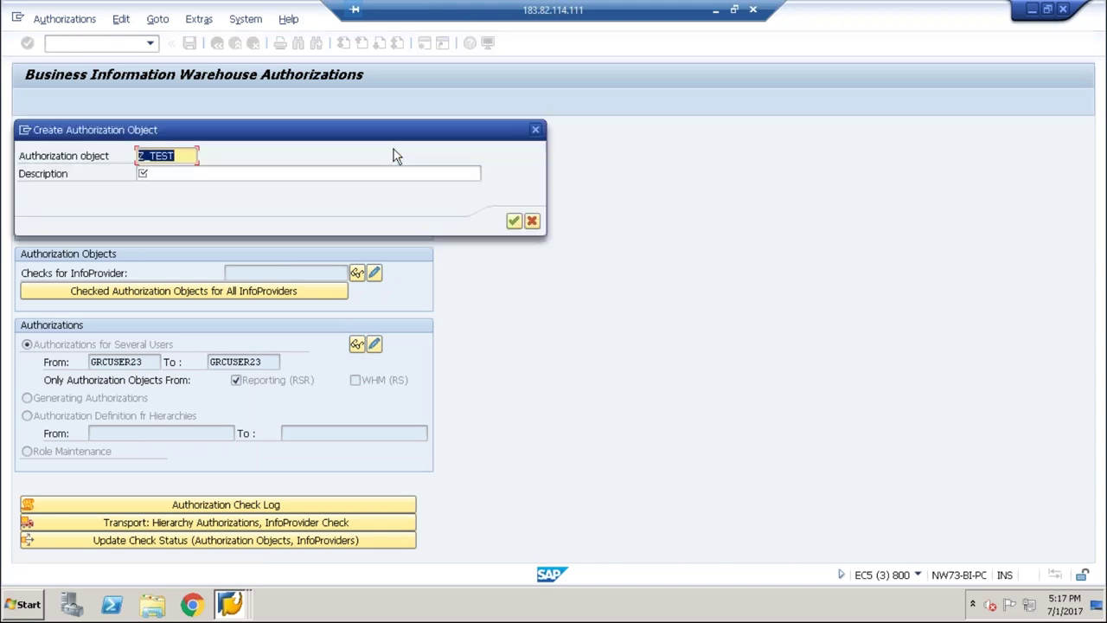
left_click(291, 171)
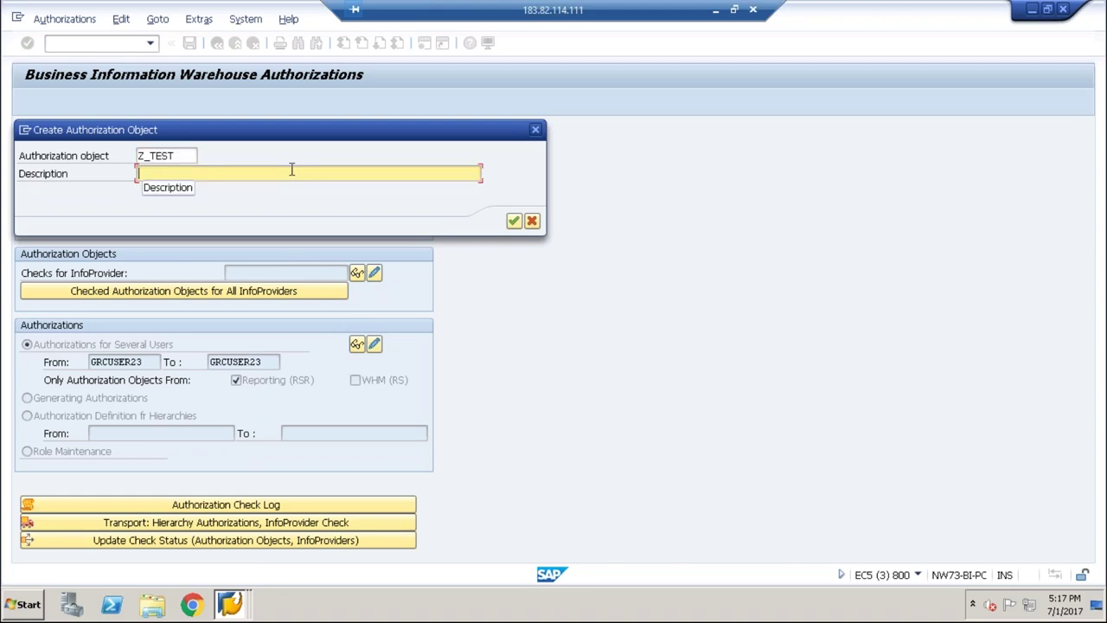
type("TES")
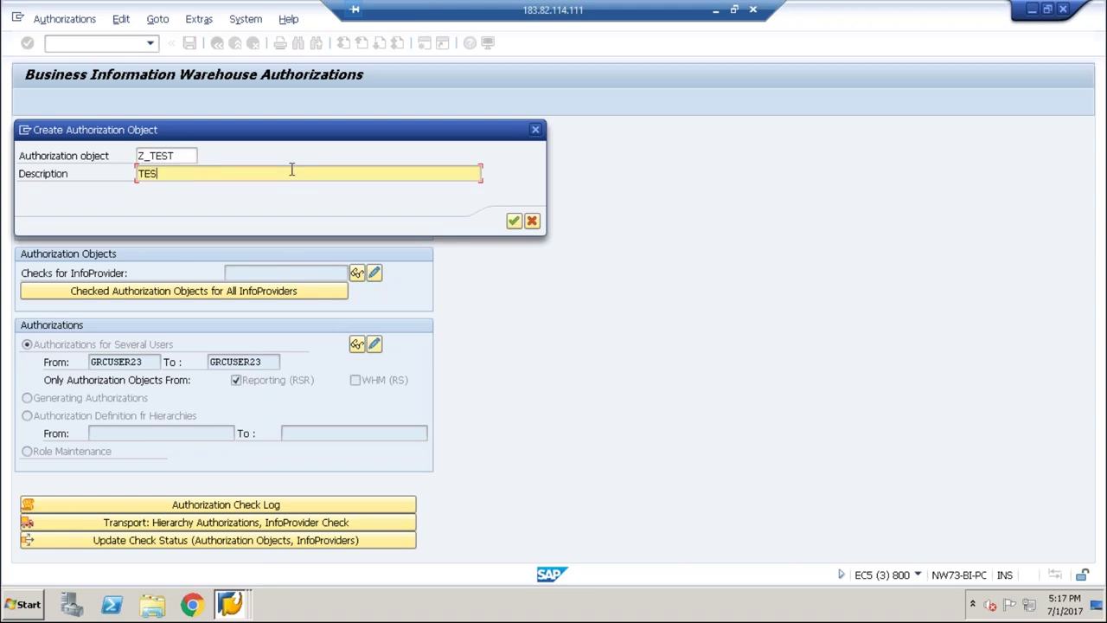
type("T CUSTOMISATION")
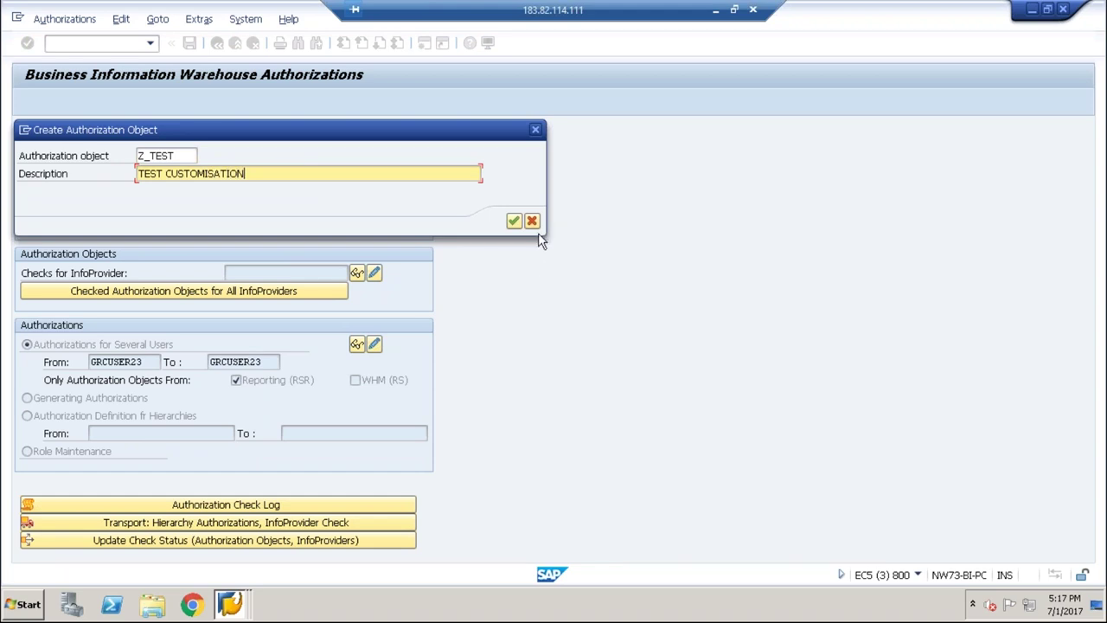
left_click(517, 223)
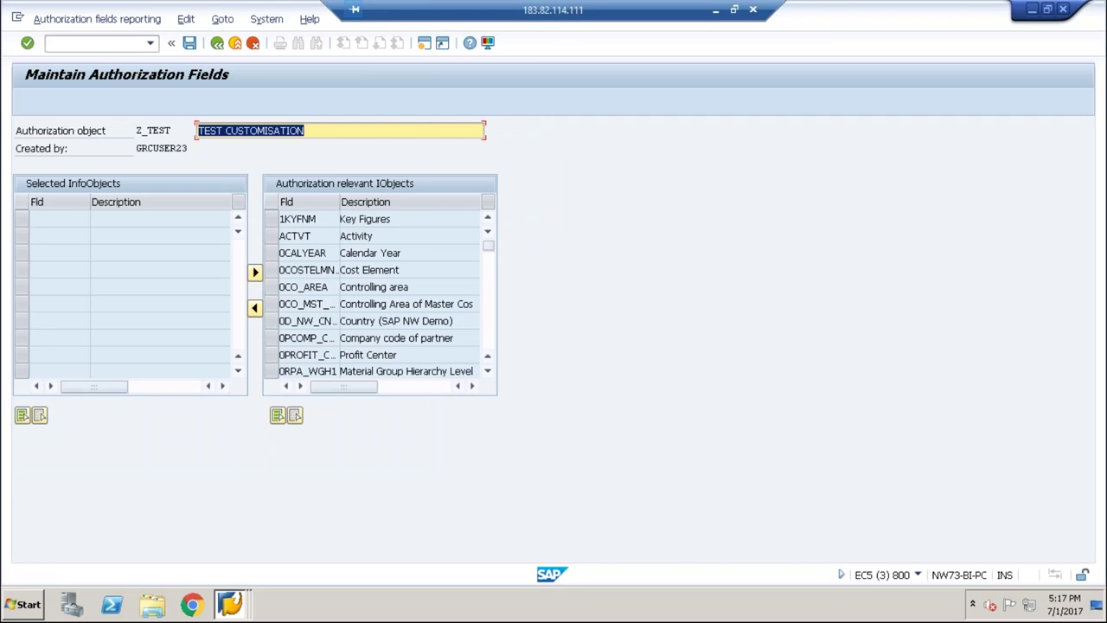
Step: Add Calendar Year, Country (SAP NW Demo) and 0RPA_WGH1 to the Selected InfoObjects
left_click(281, 251)
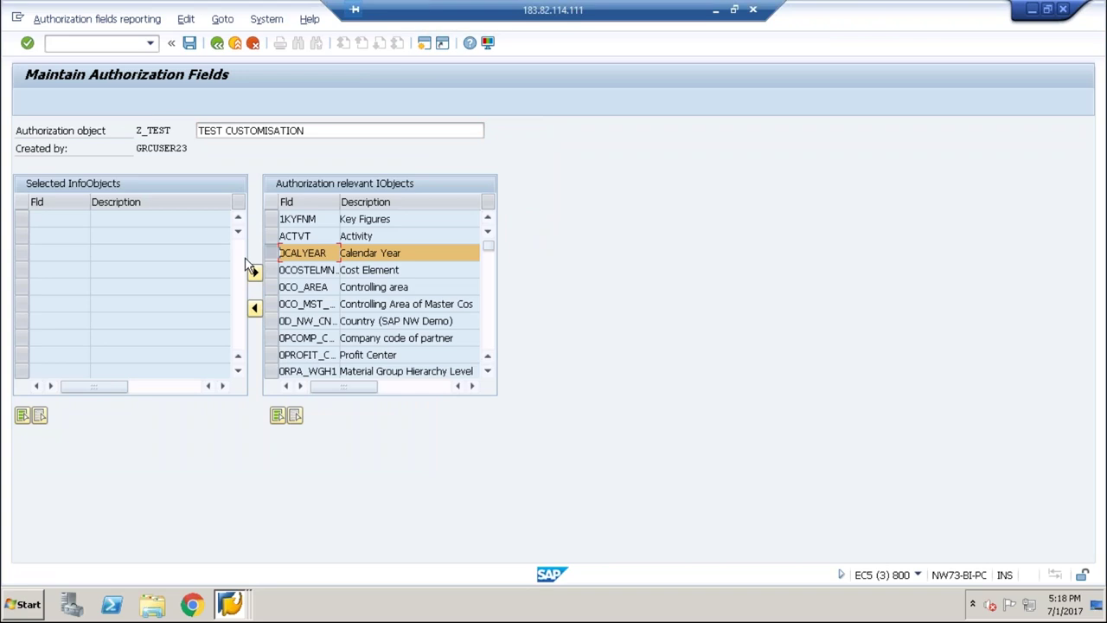
left_click(255, 307)
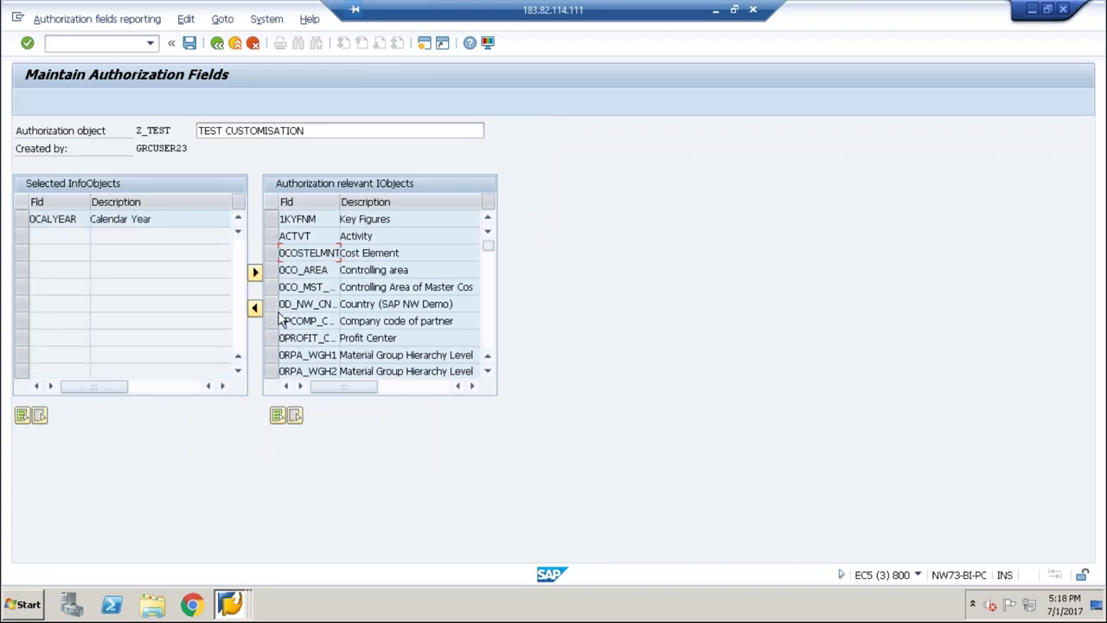
left_click(279, 303)
left_click(255, 307)
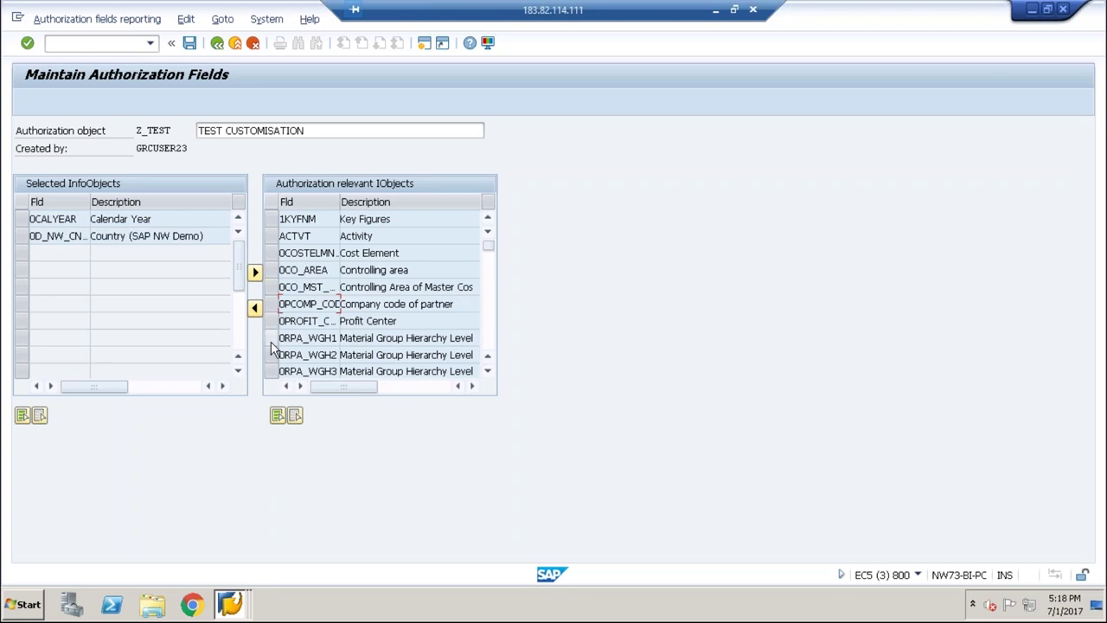
left_click(275, 337)
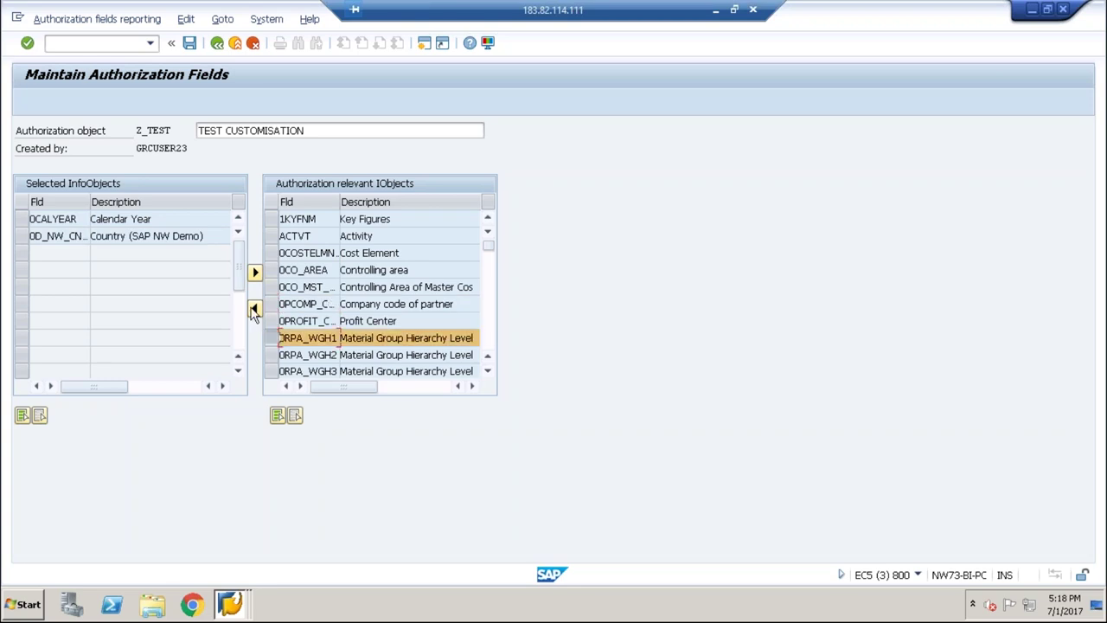
left_click(253, 309)
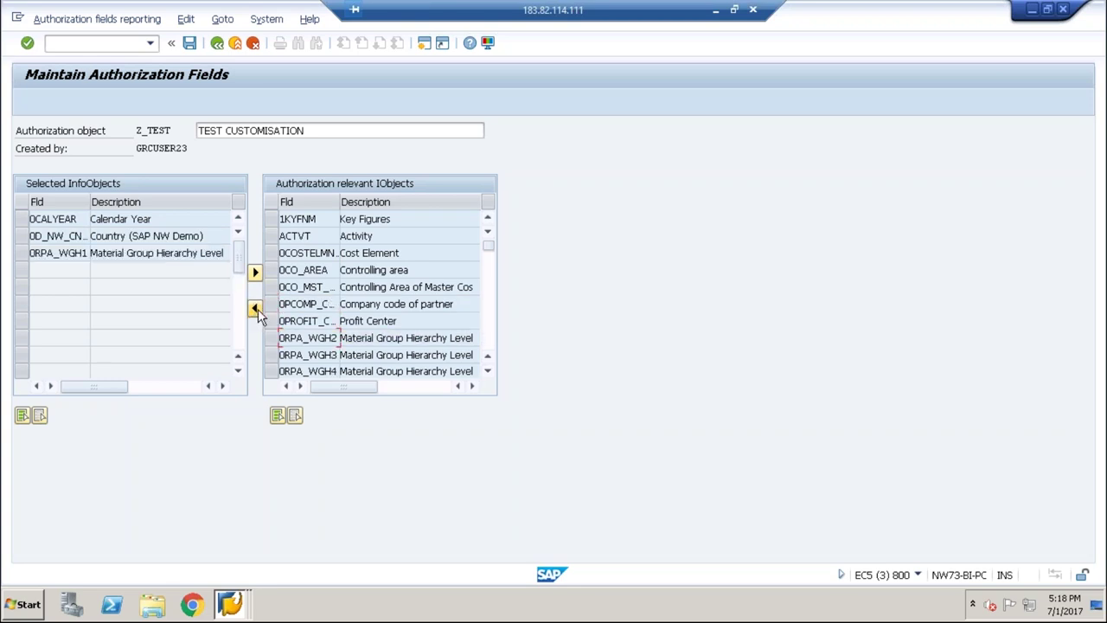
Step: Add 0TCAIPROV to the Selected InfoObjects and save Z_TEST
left_click(488, 371)
left_click(487, 371)
left_click(488, 370)
left_click(488, 371)
left_click(488, 371)
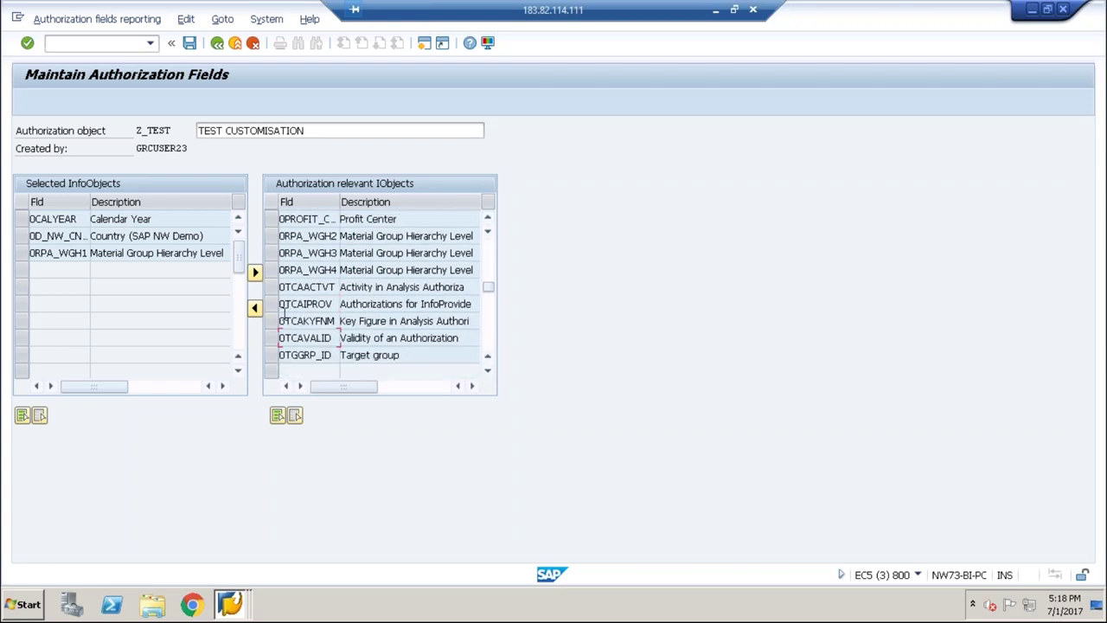
left_click(272, 304)
left_click(254, 309)
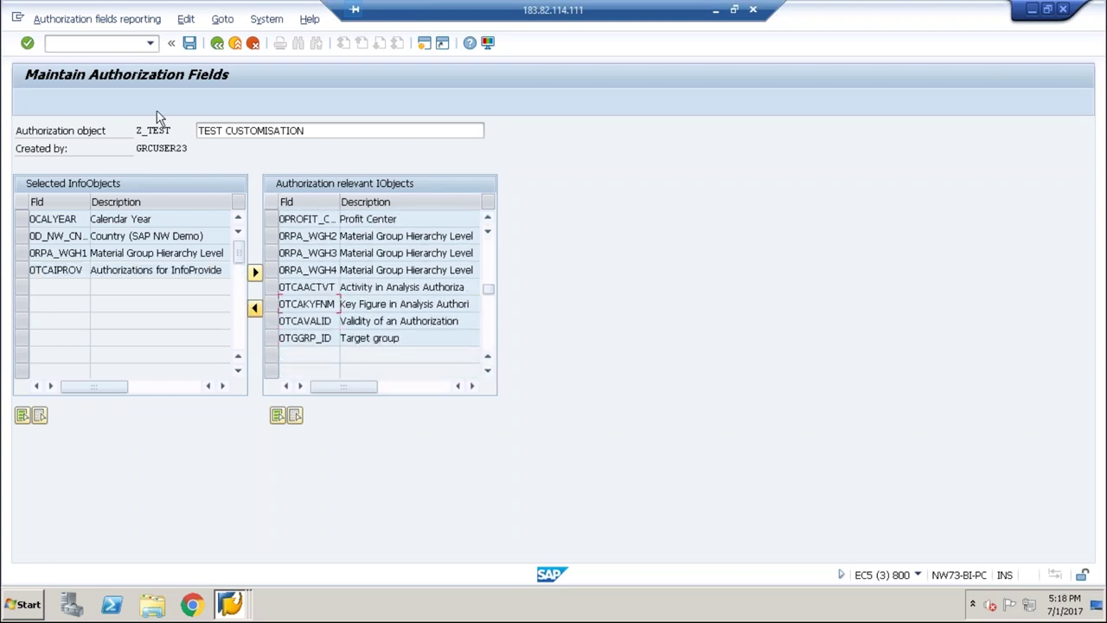
left_click(190, 43)
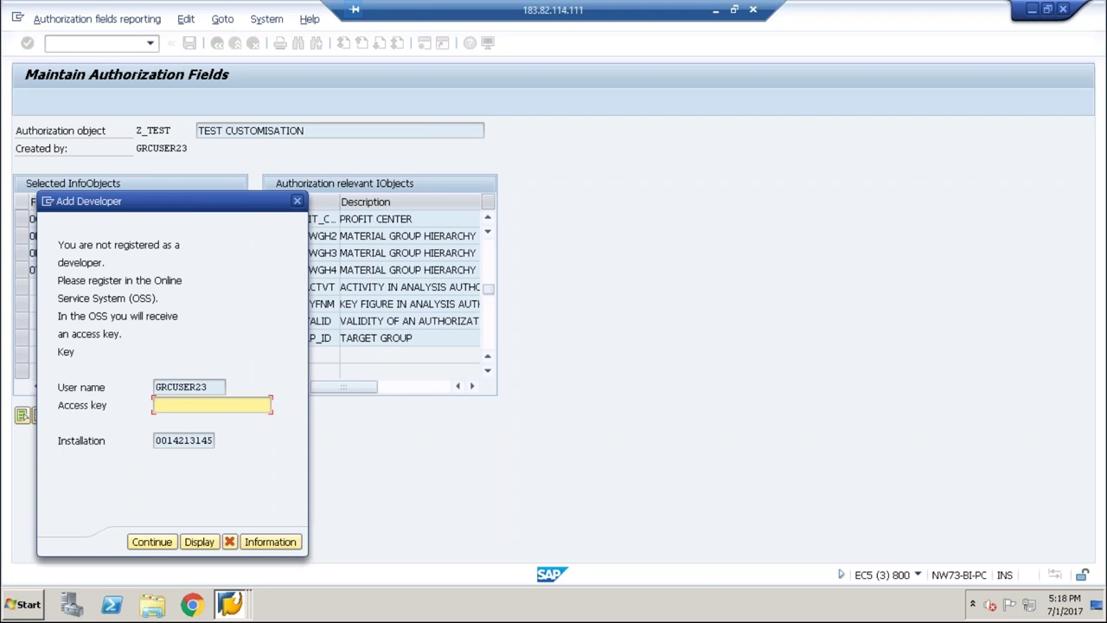
Step: Cancel the developer access-key prompt, accept the Access refused error, and go back
left_click(229, 542)
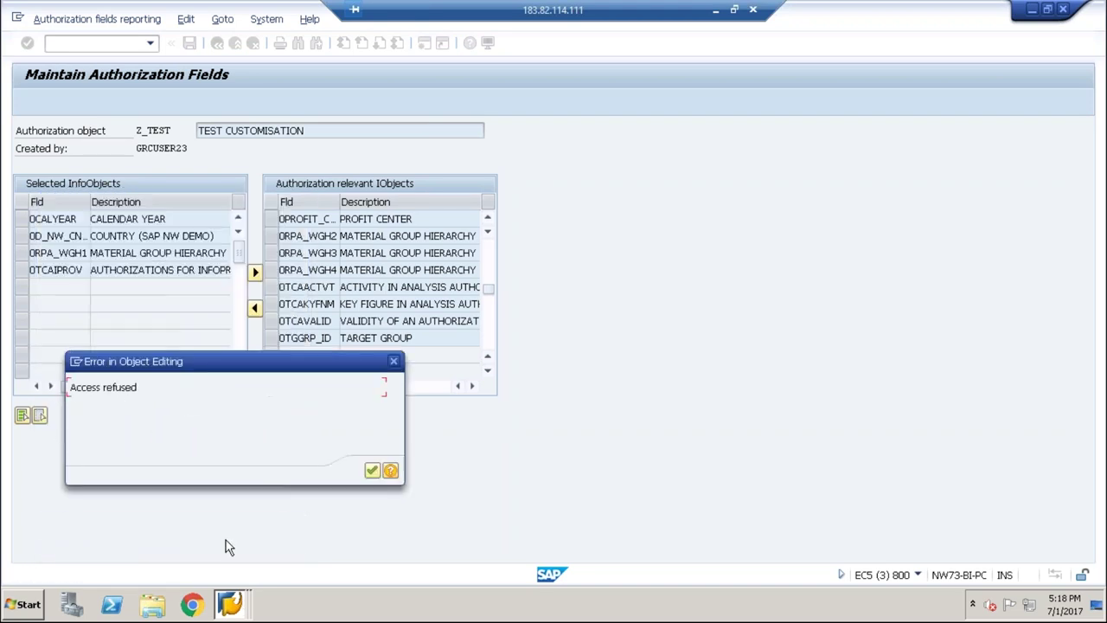
left_click(379, 469)
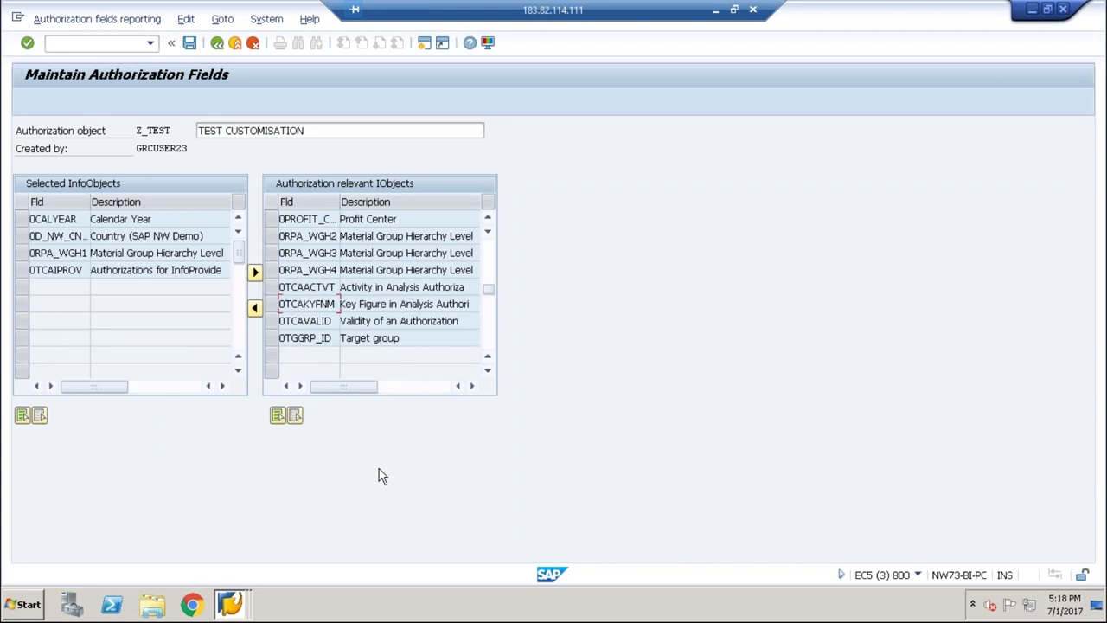
left_click(216, 45)
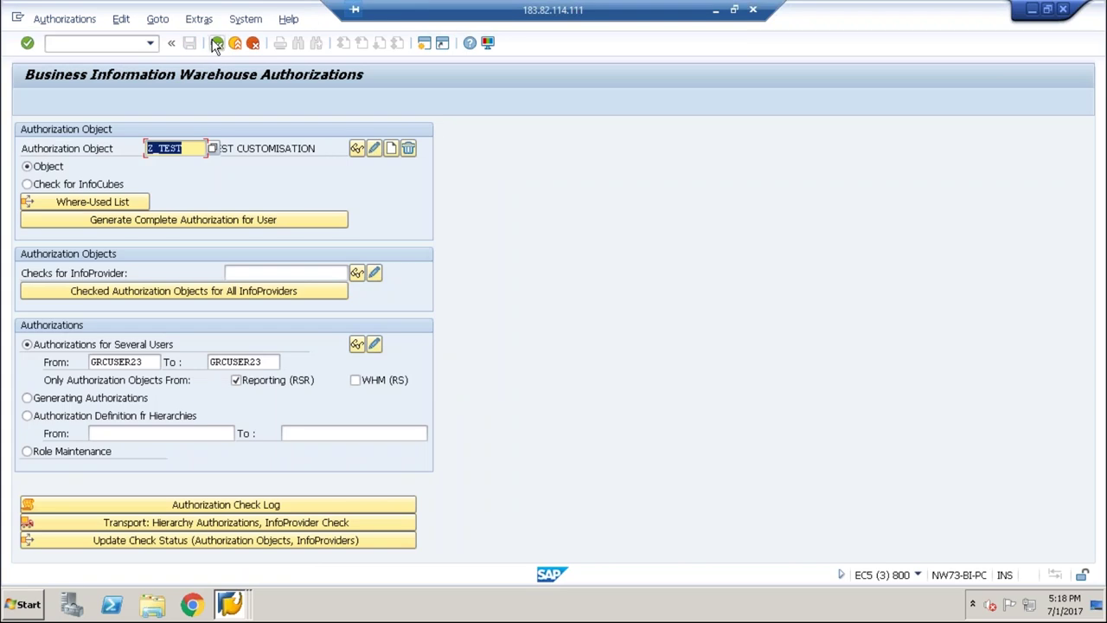
Step: Recreate Z_TEST, try saving again, dismiss the access-key prompt and refusal, and go back
left_click(391, 148)
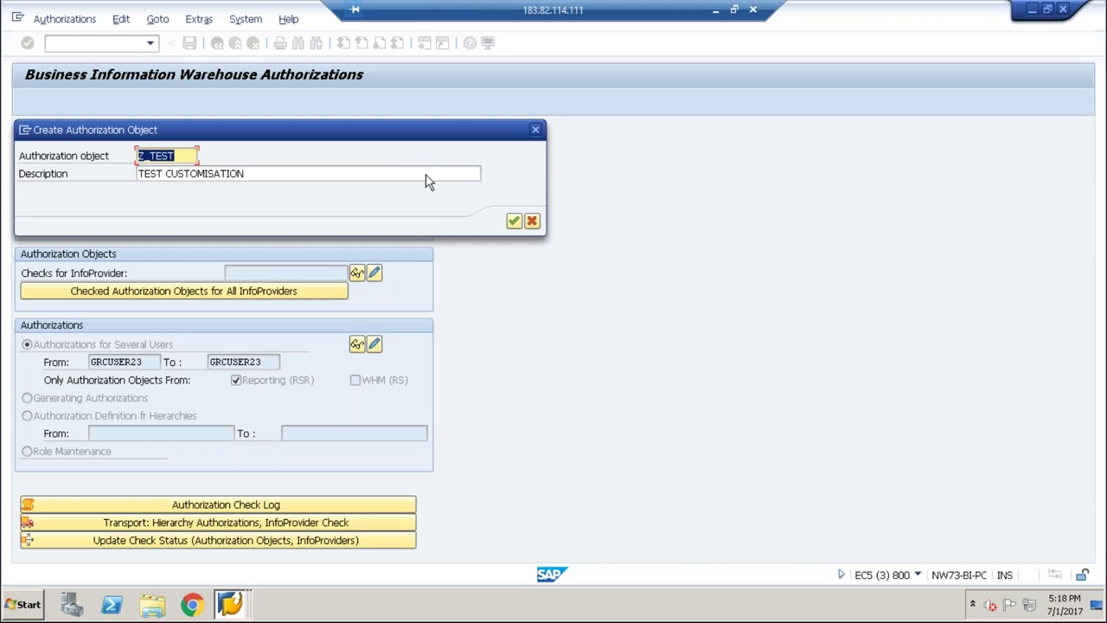
left_click(512, 222)
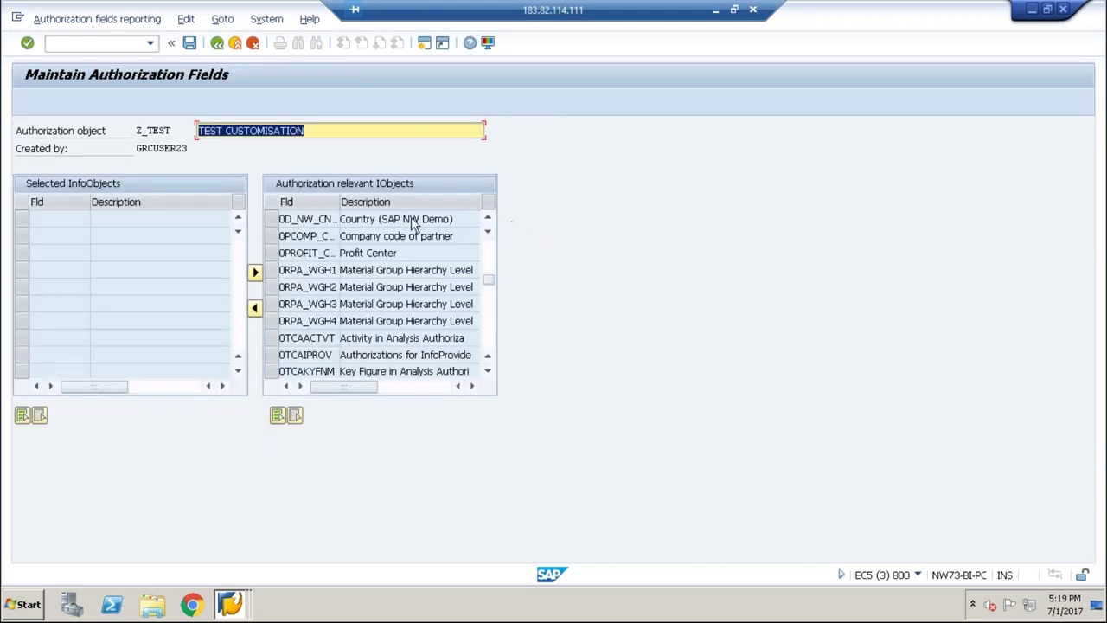
left_click(192, 43)
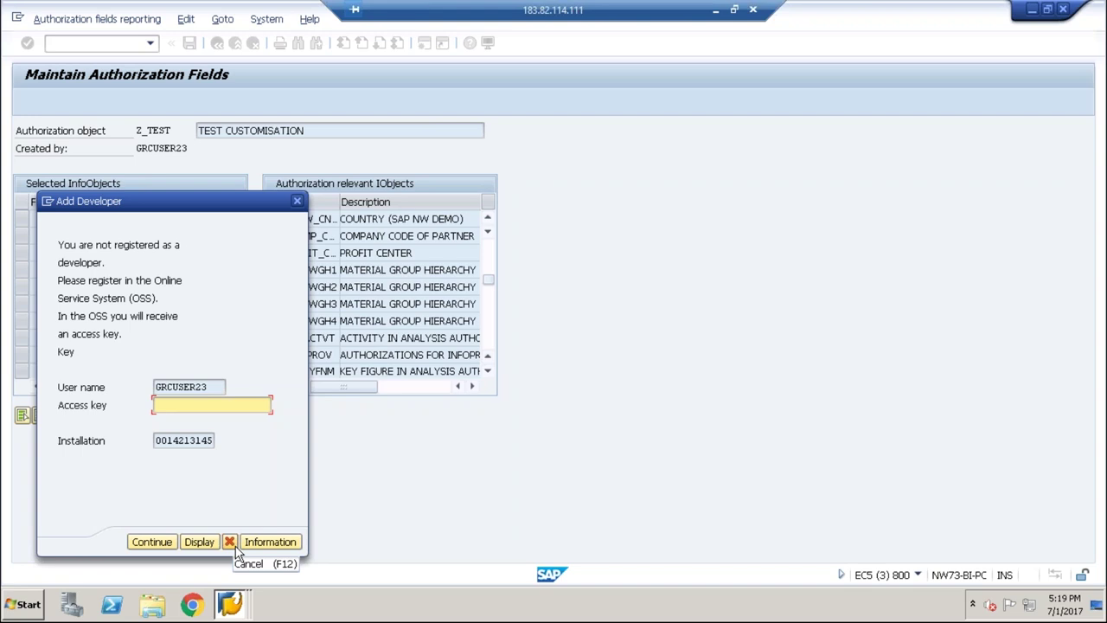
left_click(234, 545)
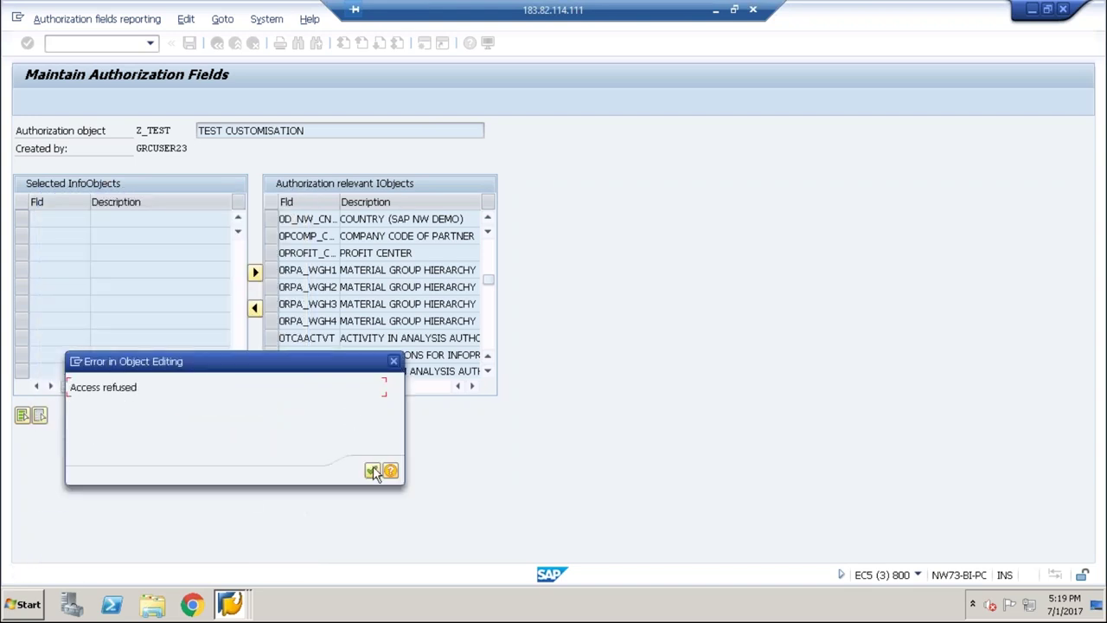
left_click(373, 471)
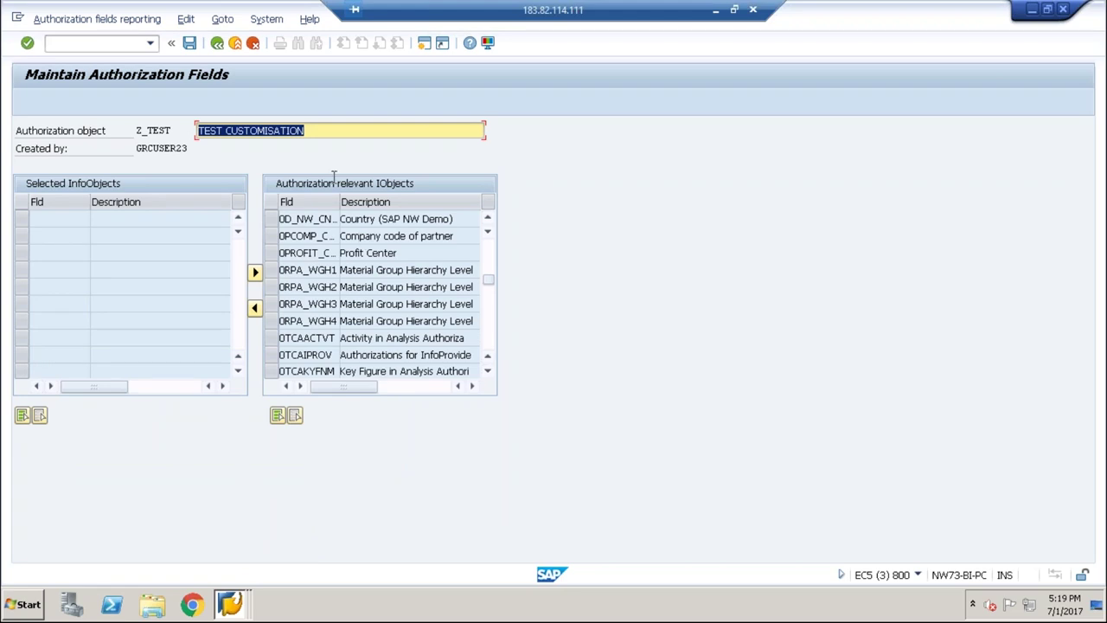
left_click(217, 43)
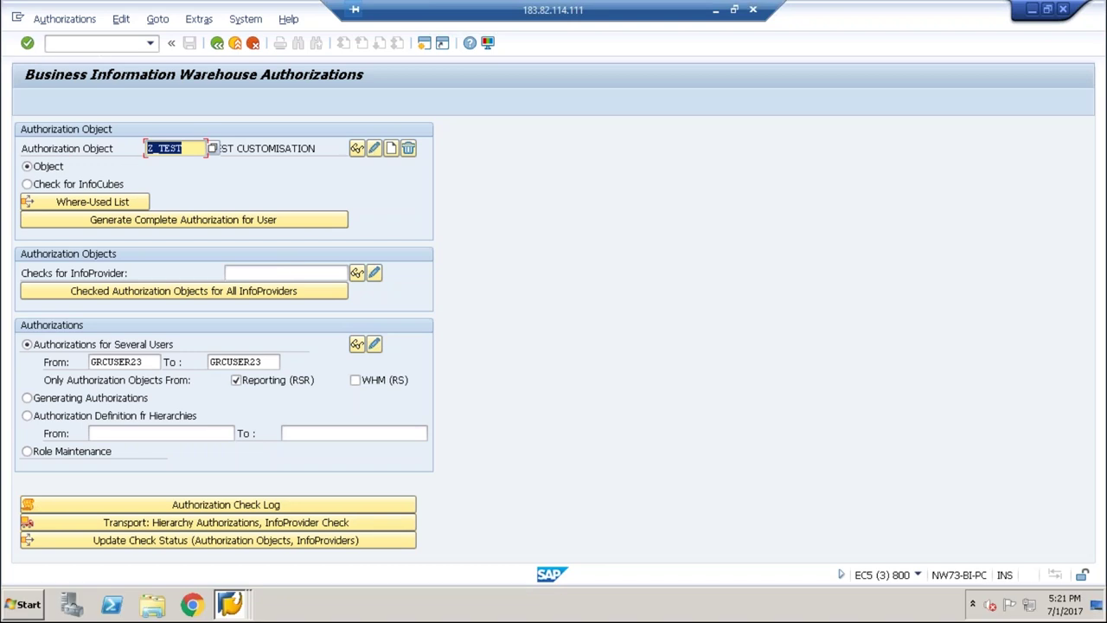
Step: Run transaction /NRSECADM and choose 'Execute as...' on the Analysis tab
left_click(95, 42)
type("/NS")
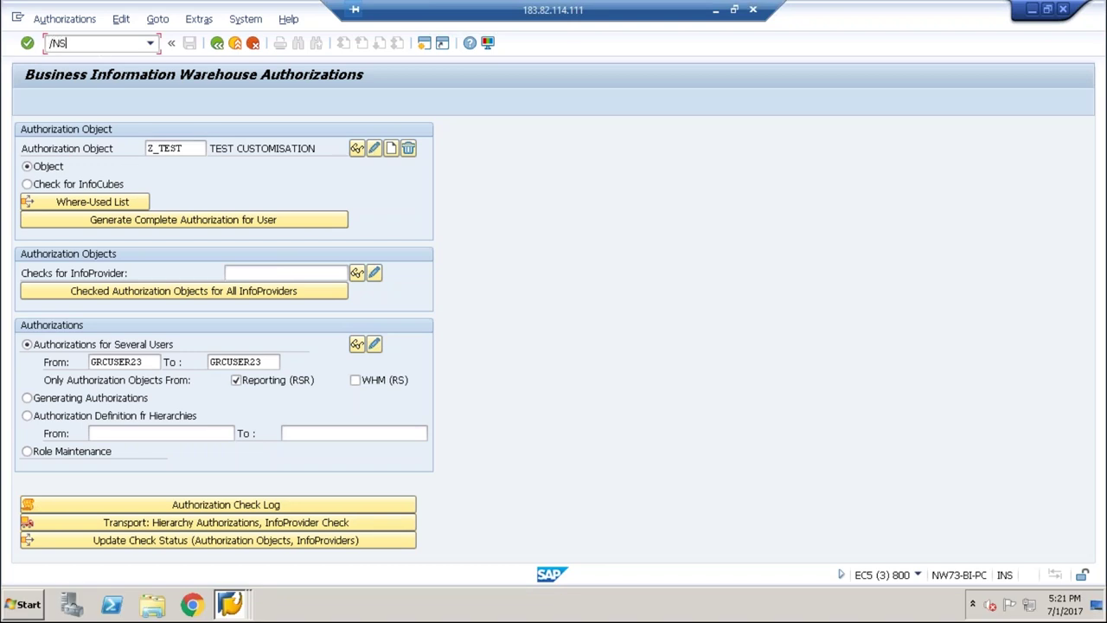
key("BackSpace")
type("RSECADMIN")
key("Return")
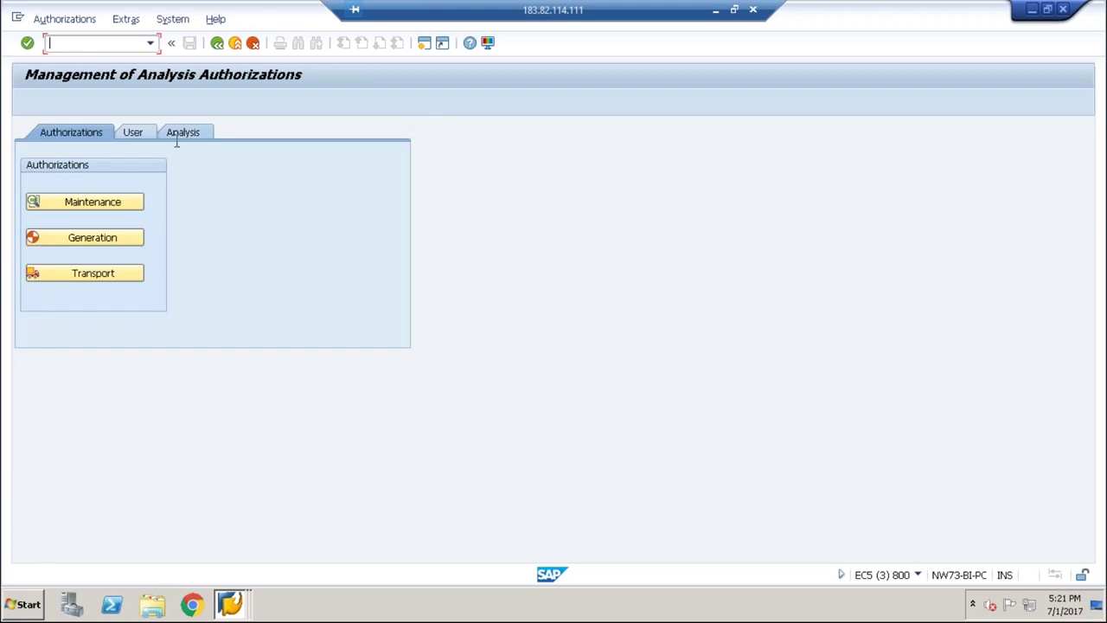
left_click(185, 132)
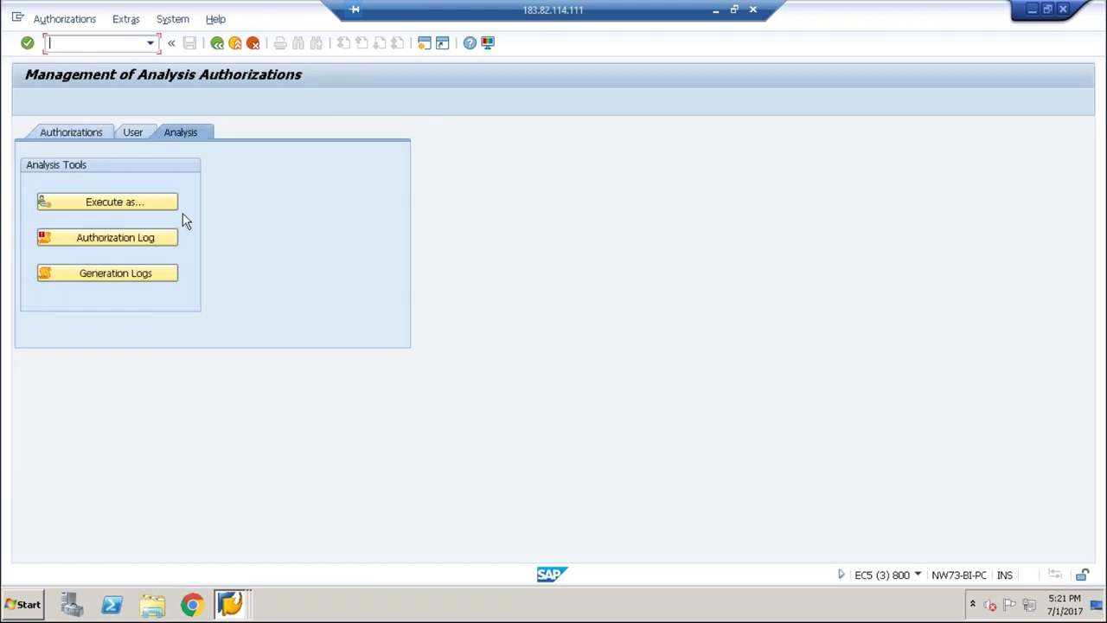
left_click(139, 203)
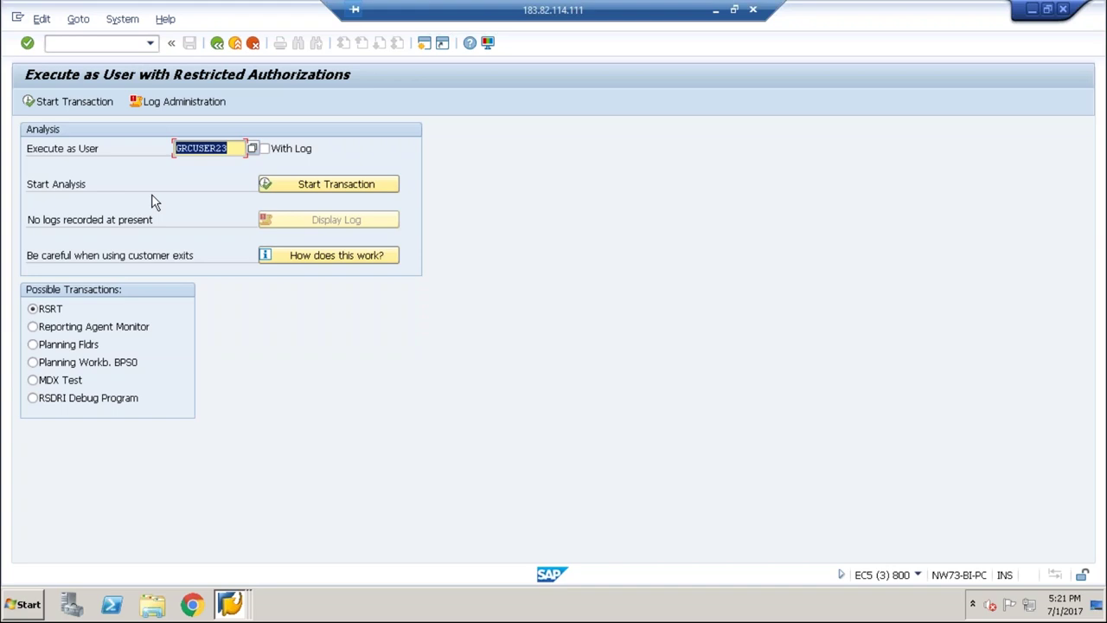
Step: Start RSRT as the restricted user and open the Query value help
left_click(333, 184)
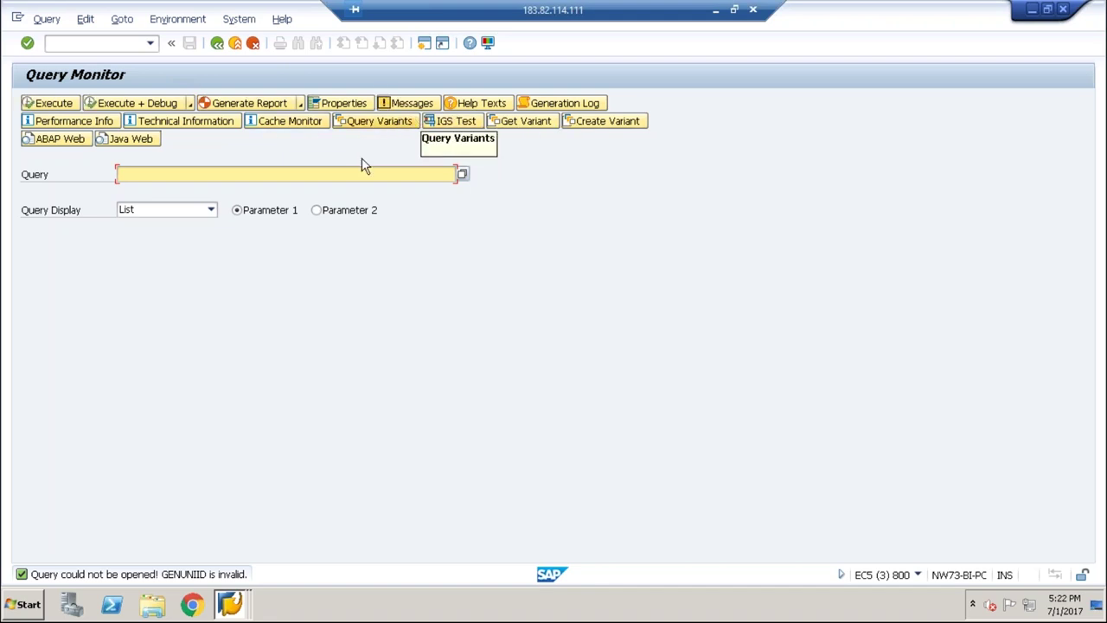
key("F4")
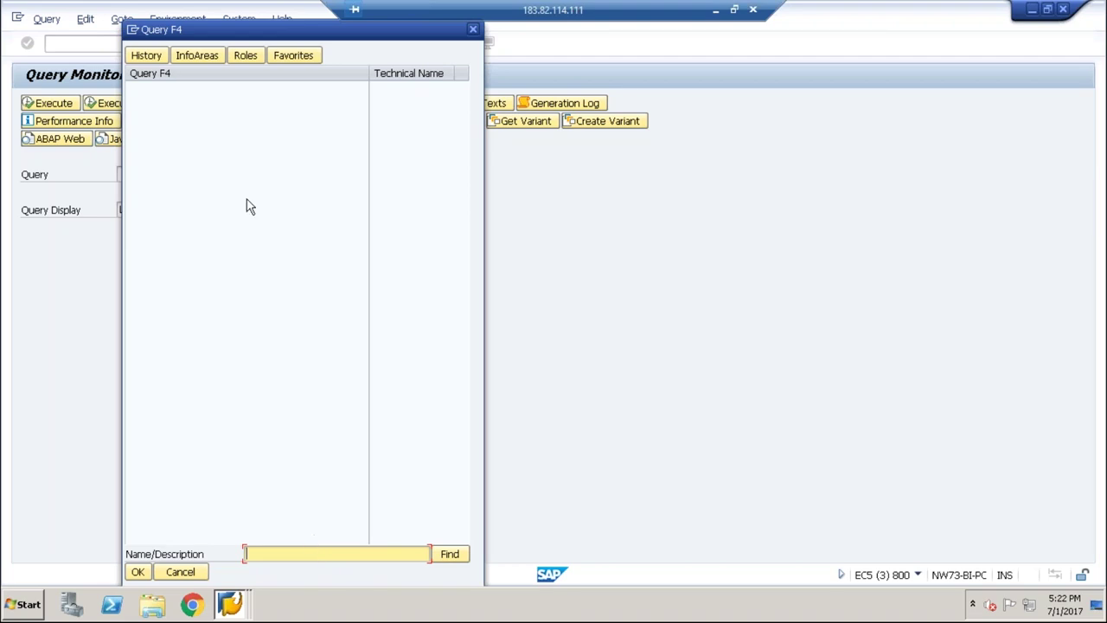
Step: Browse the queries by InfoArea and choose the Technical Content InfoArea
left_click(195, 57)
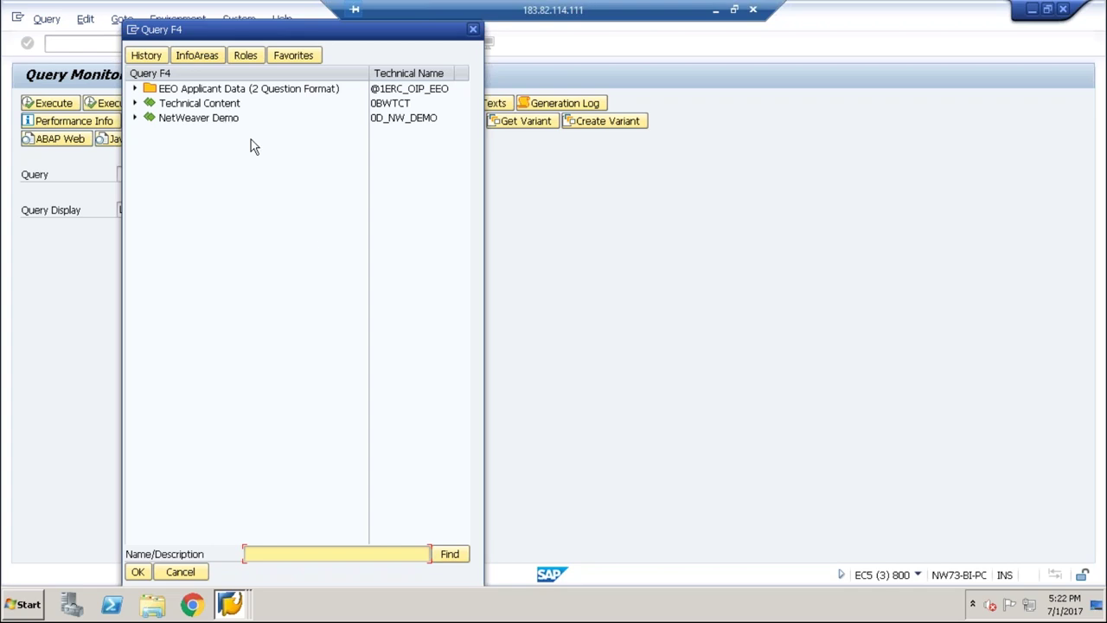
left_click(200, 105)
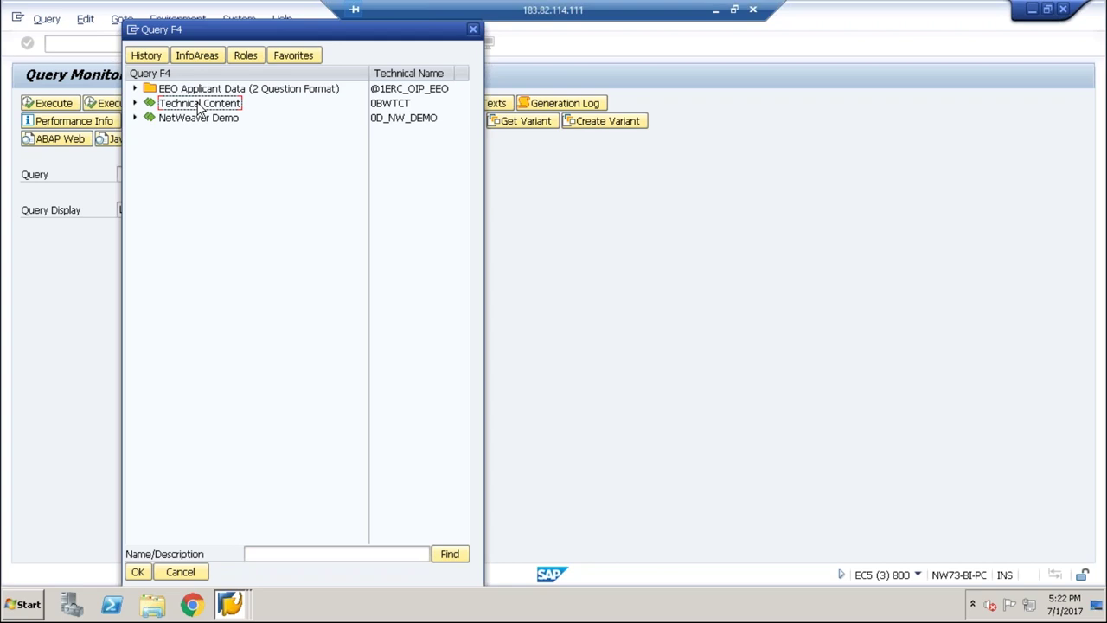
left_click(138, 571)
left_click(138, 571)
left_click(139, 571)
Step: Under BI Trace Tool > Test Requests > Status Gradient, load the Processing Status of Current Week query
left_click(134, 103)
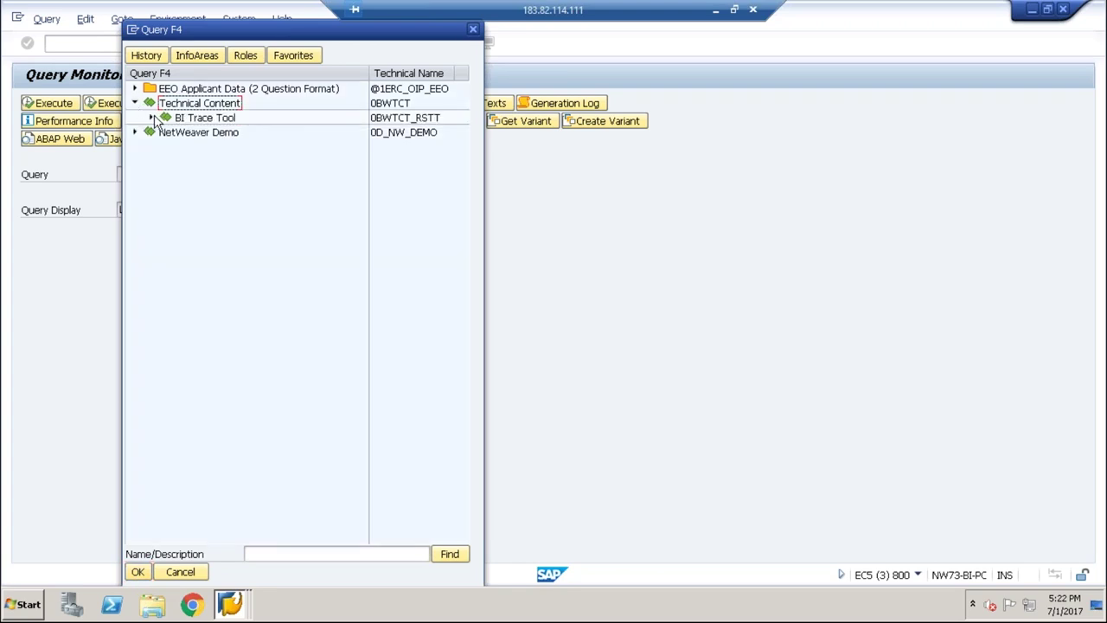
left_click(153, 118)
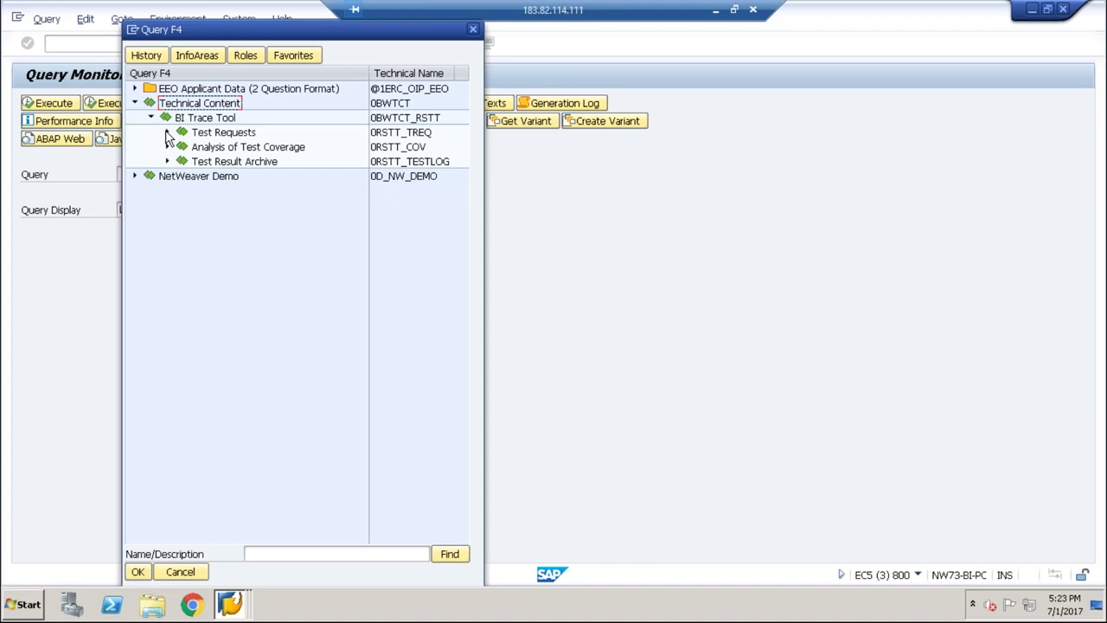
left_click(167, 132)
left_click(195, 147)
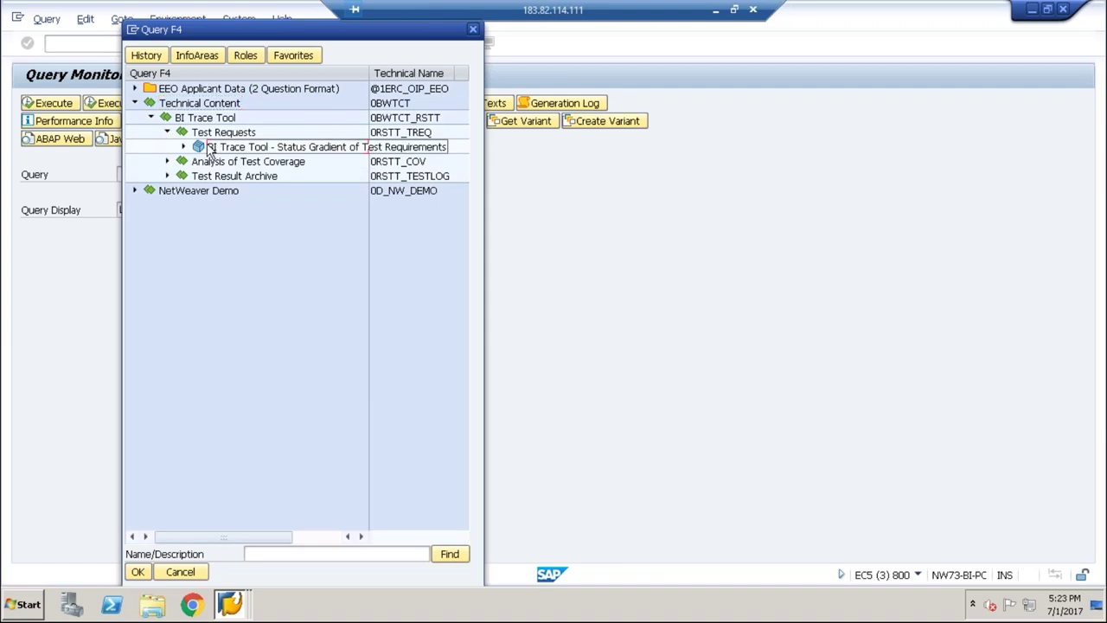
left_click(183, 147)
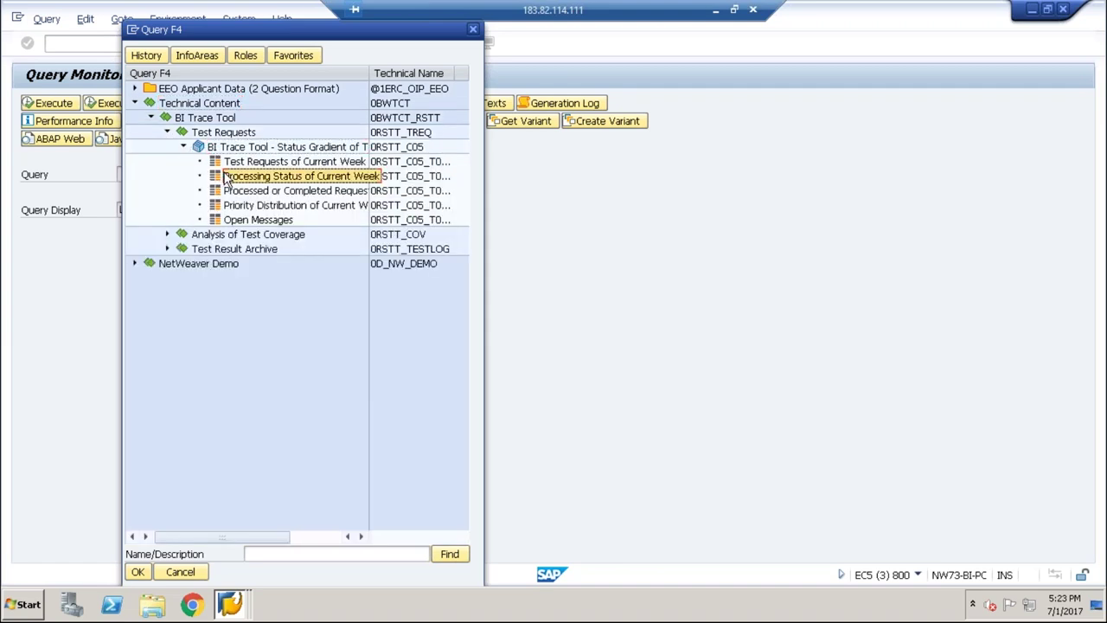
left_click(221, 180)
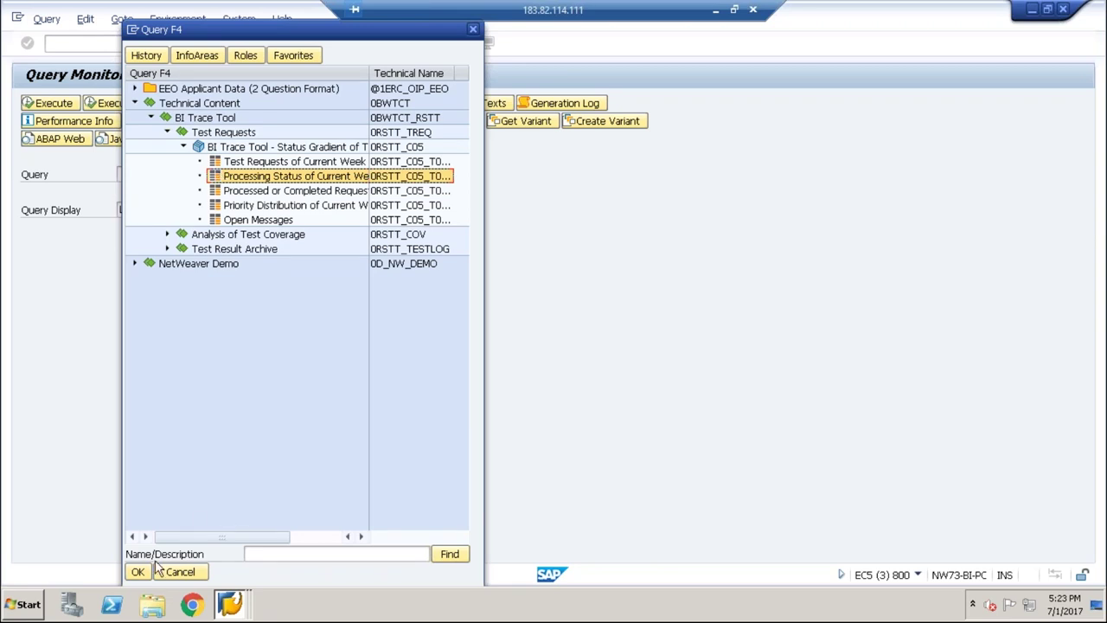
left_click(139, 577)
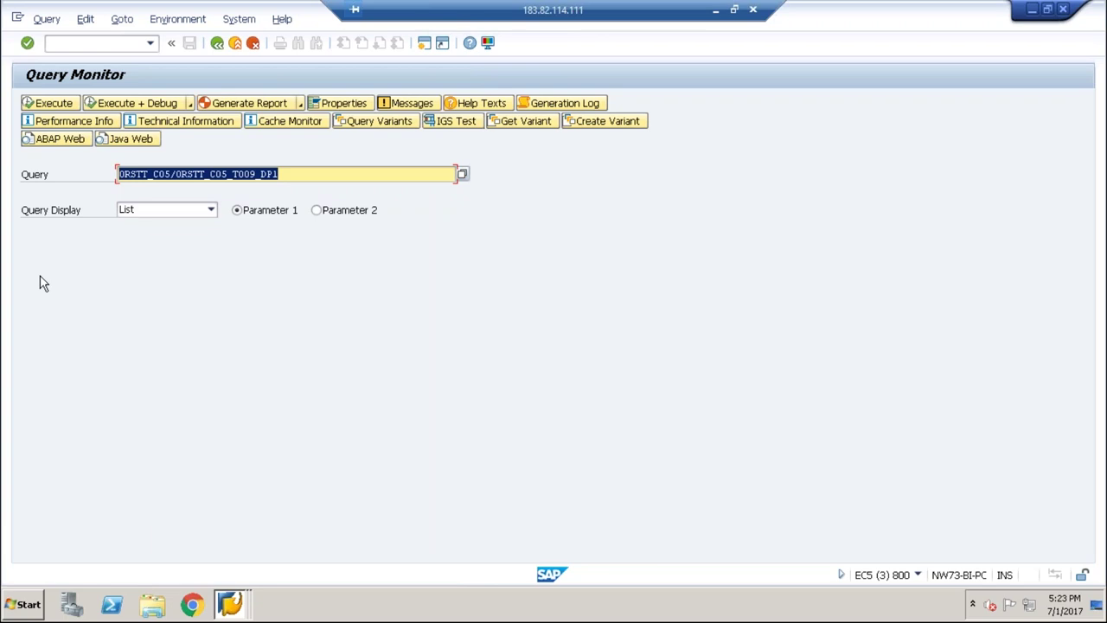
Step: Execute query 0RSTT_C05_T009_DP1 in the BW output test, which finds no applicable data
left_click(56, 104)
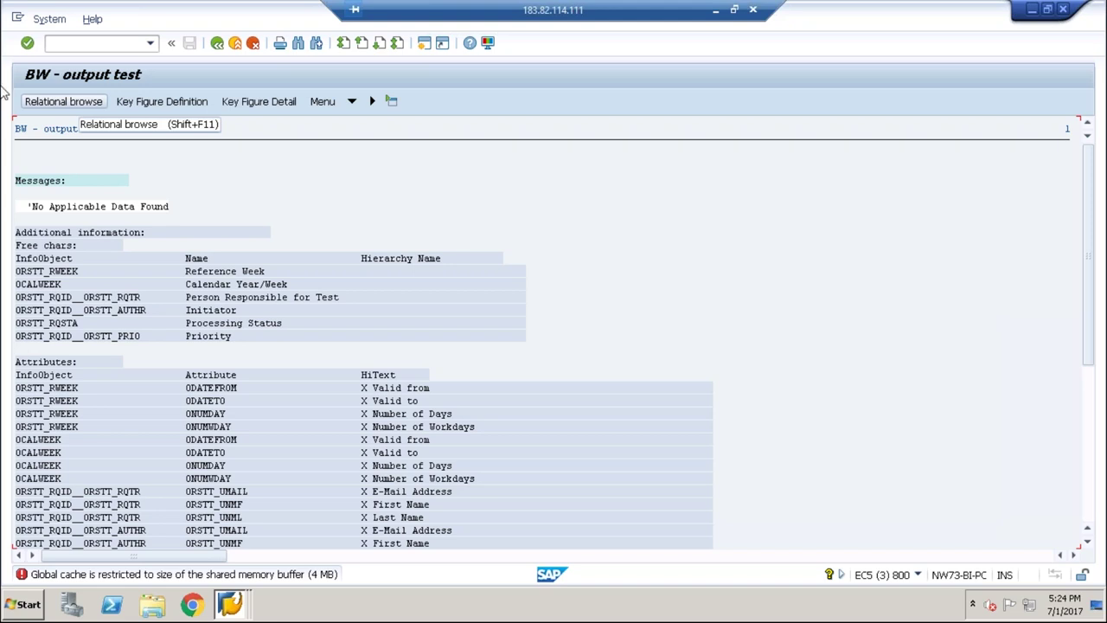
key("Down")
key("Down")
key("Down")
key("Down")
key("Down")
key("Down")
key("Down")
key("Down")
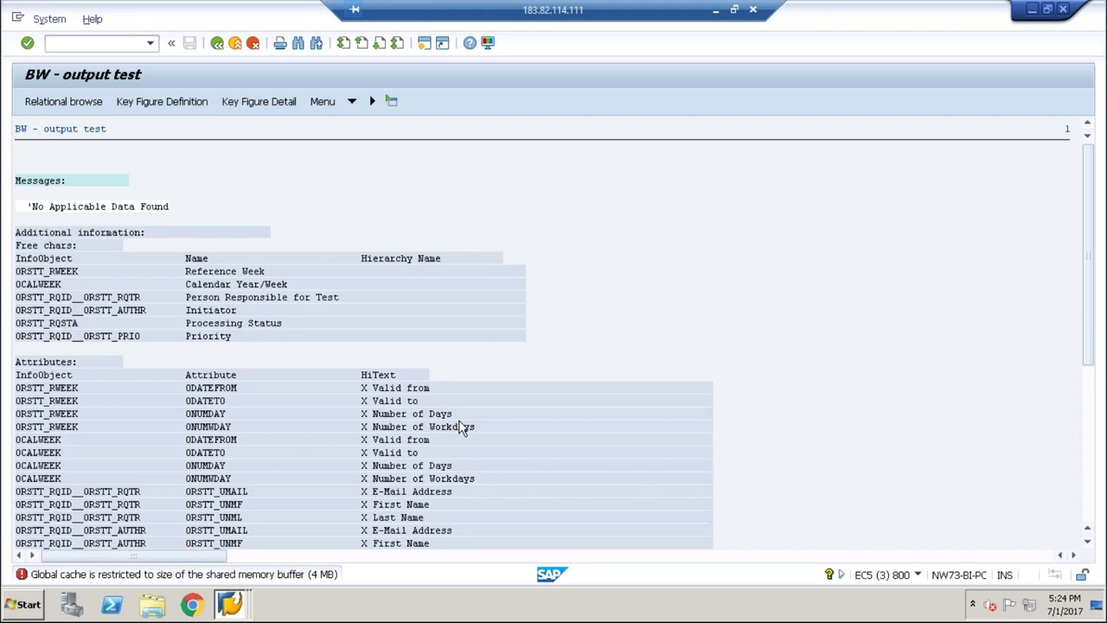
key("Down")
key("Down")
key("Down")
key("Down")
key("Down")
key("Down")
key("Down")
key("Down")
key("Down")
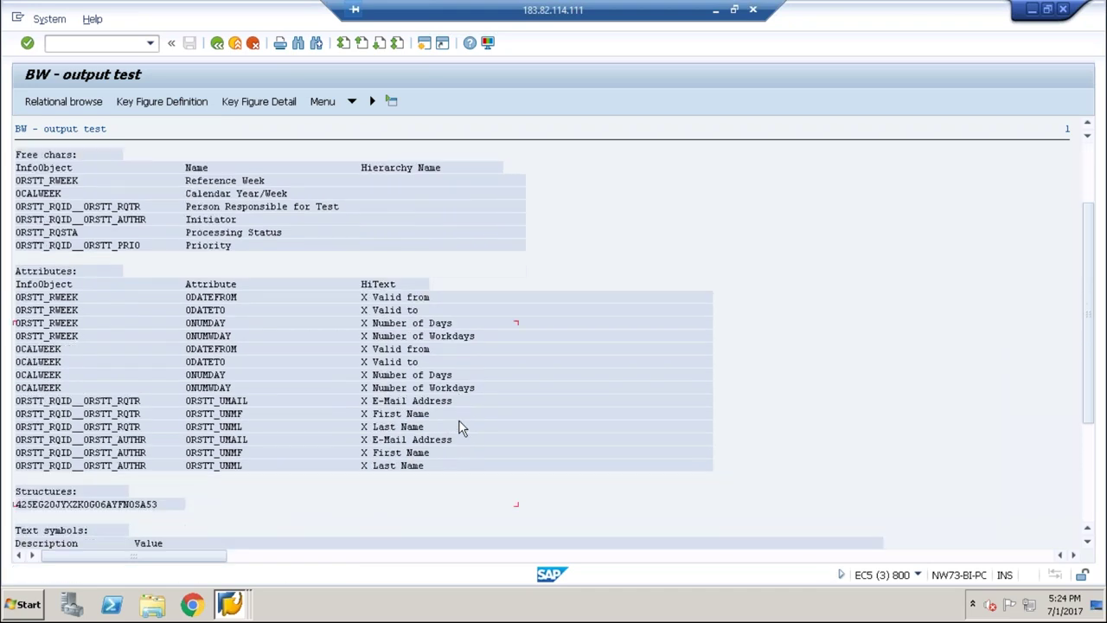
key("Down")
key("Down")
key("Down")
key("Down")
key("Down")
key("Down")
key("Down")
key("Down")
key("Down")
key("Down")
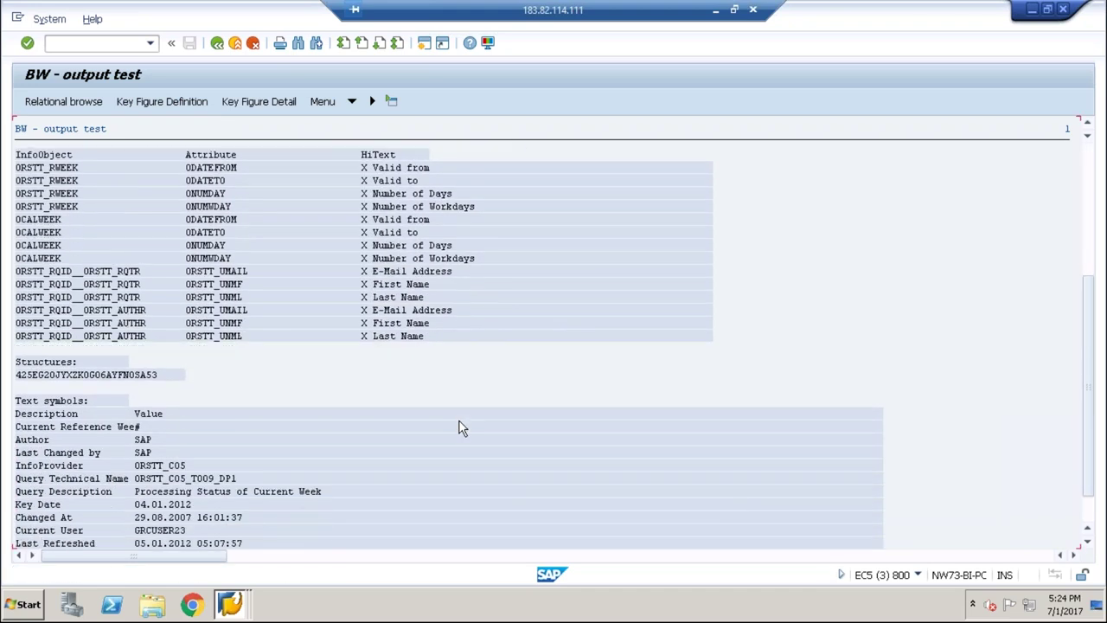
key("Down")
key("Down")
key("Down")
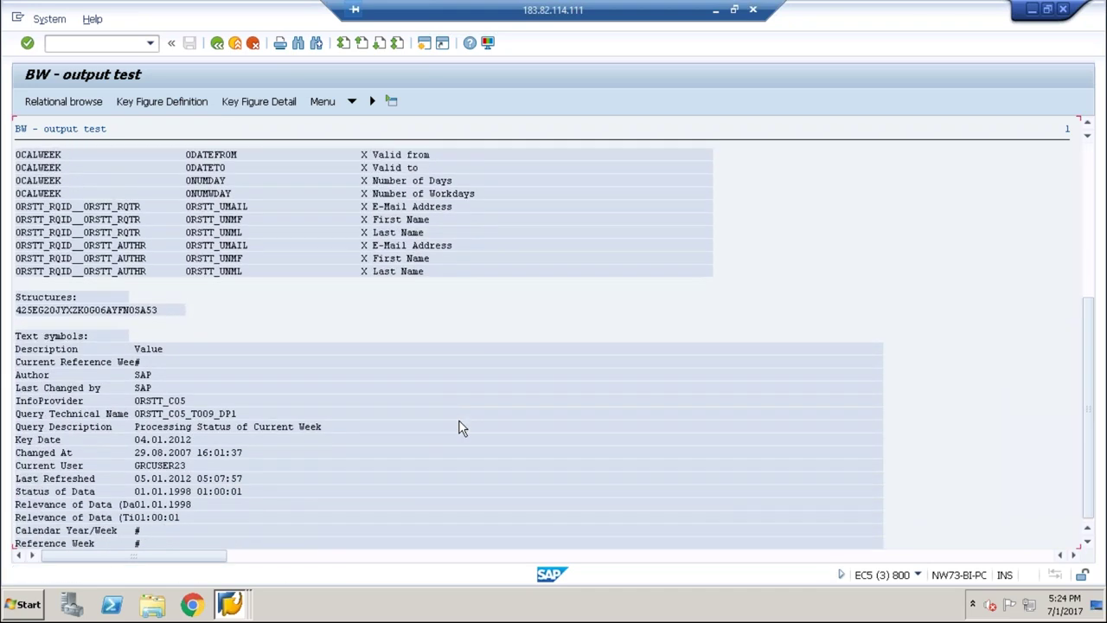
key("Up")
key("Up")
key("Up")
key("Up")
key("Up")
key("Up")
key("Up")
key("Up")
key("Up")
key("Up")
key("Up")
key("Up")
key("Up")
key("Up")
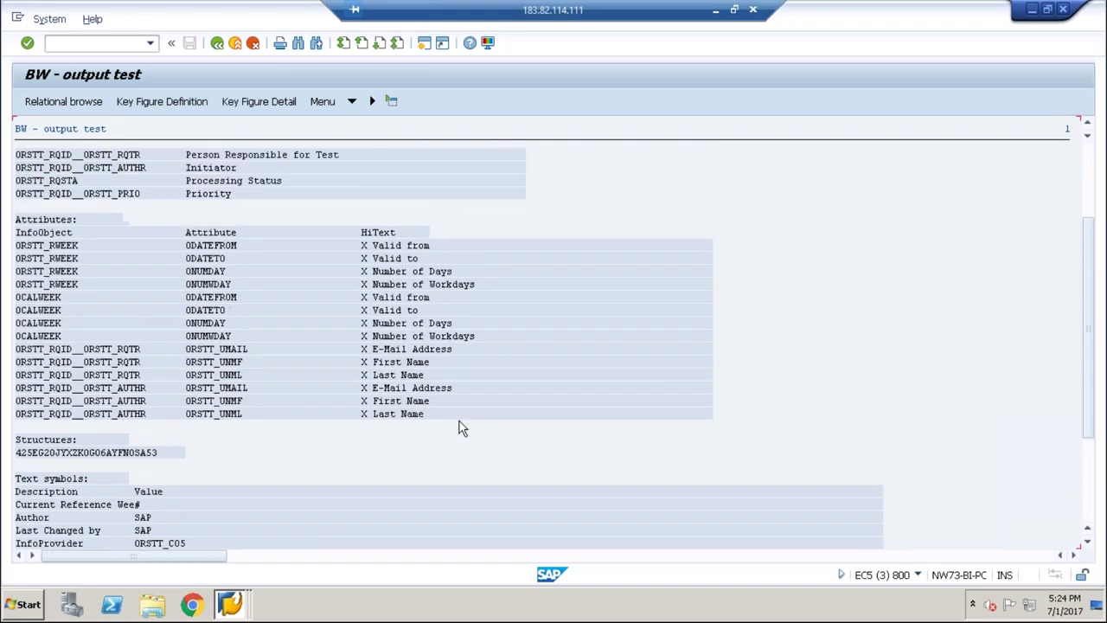
key("Up")
key("Up")
key("Up")
key("Up")
key("Up")
key("Up")
key("Up")
key("Up")
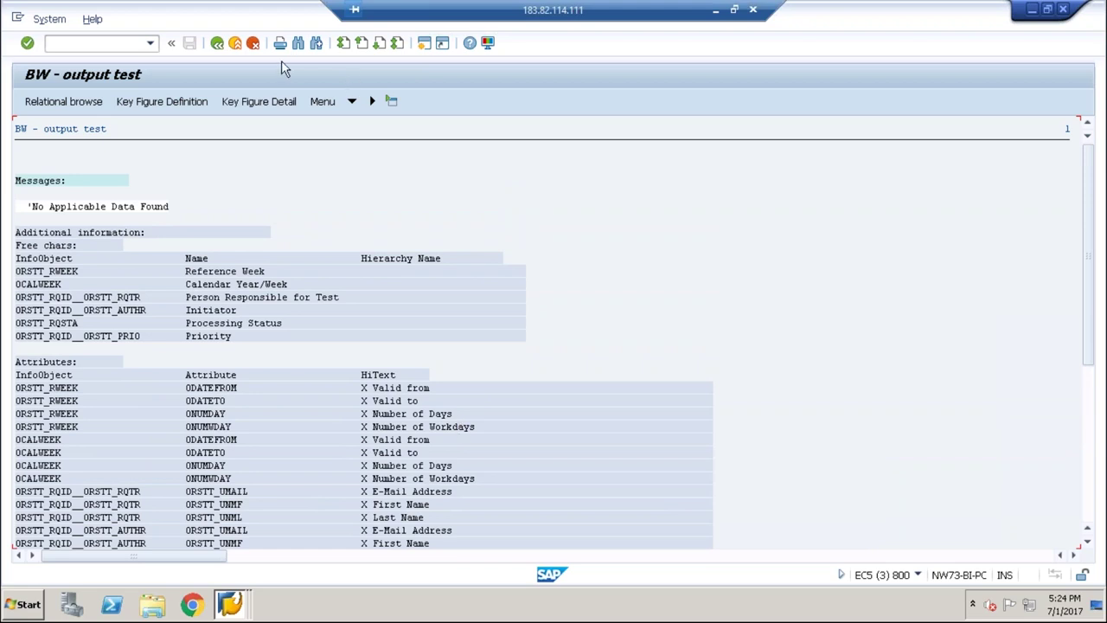
Step: Go back three screens from the output test to the RSECADMIN Analysis tab
left_click(217, 43)
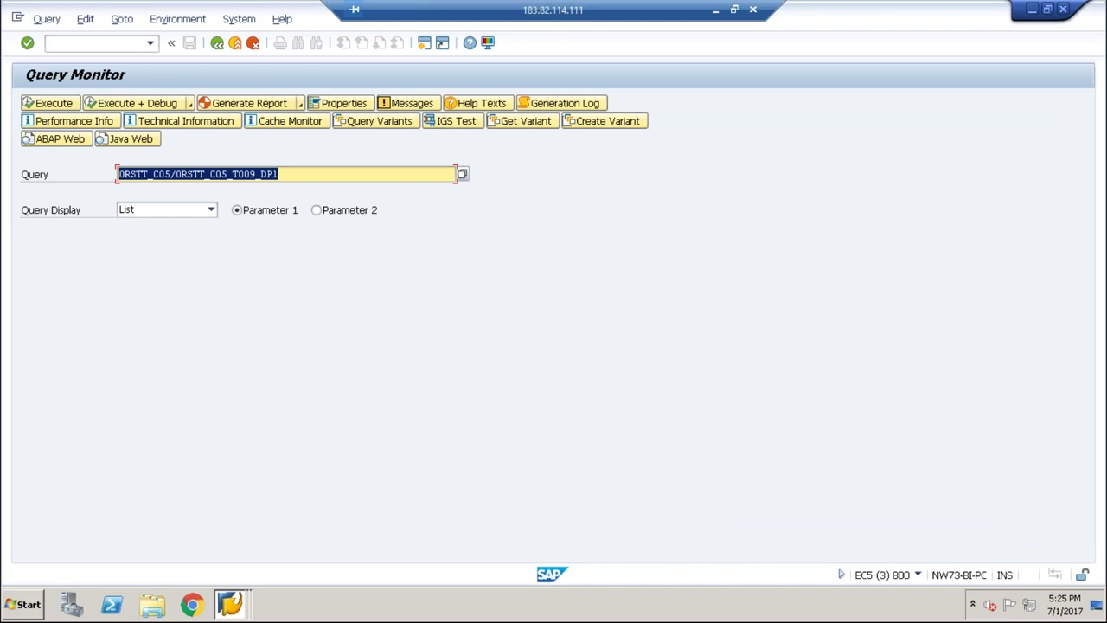
left_click(217, 42)
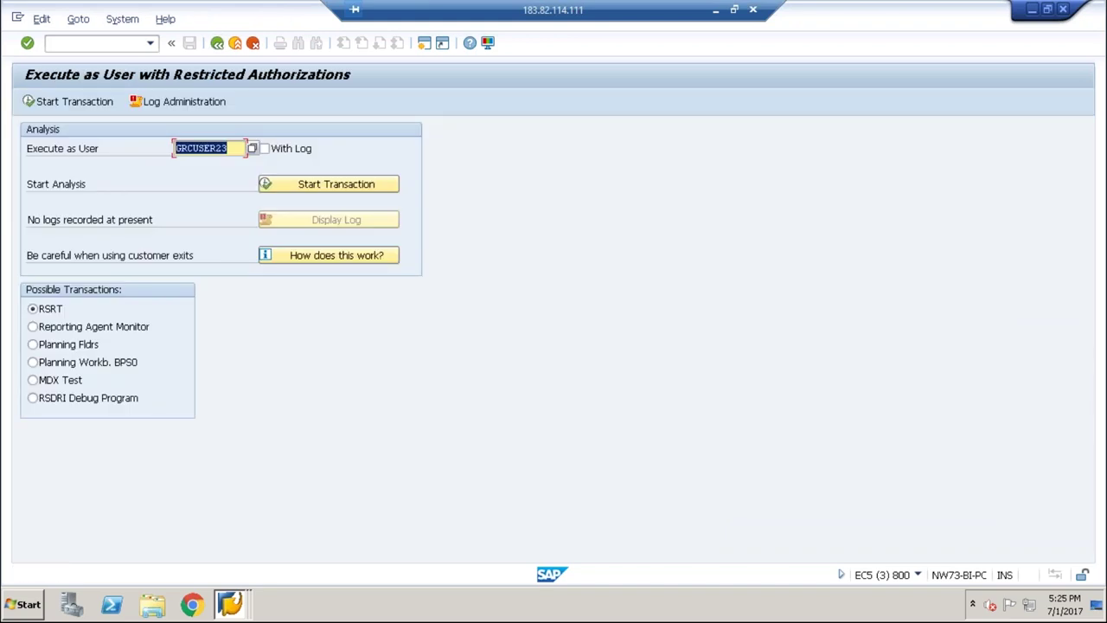
left_click(217, 42)
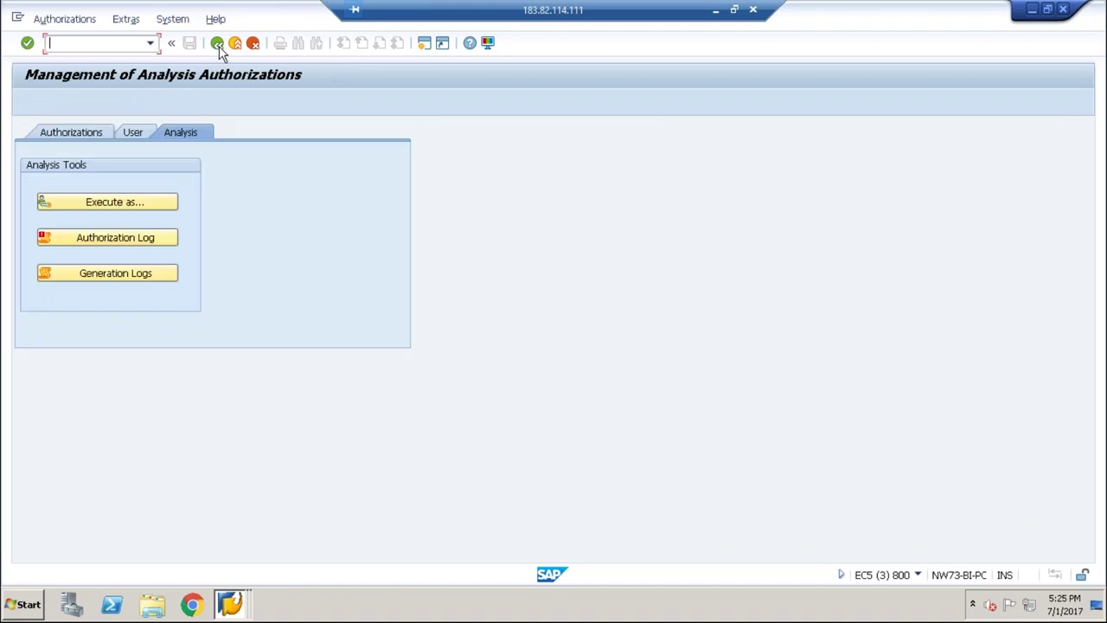
Step: Open the Authorization Log's log recording configuration listing the currently logged test user
left_click(121, 243)
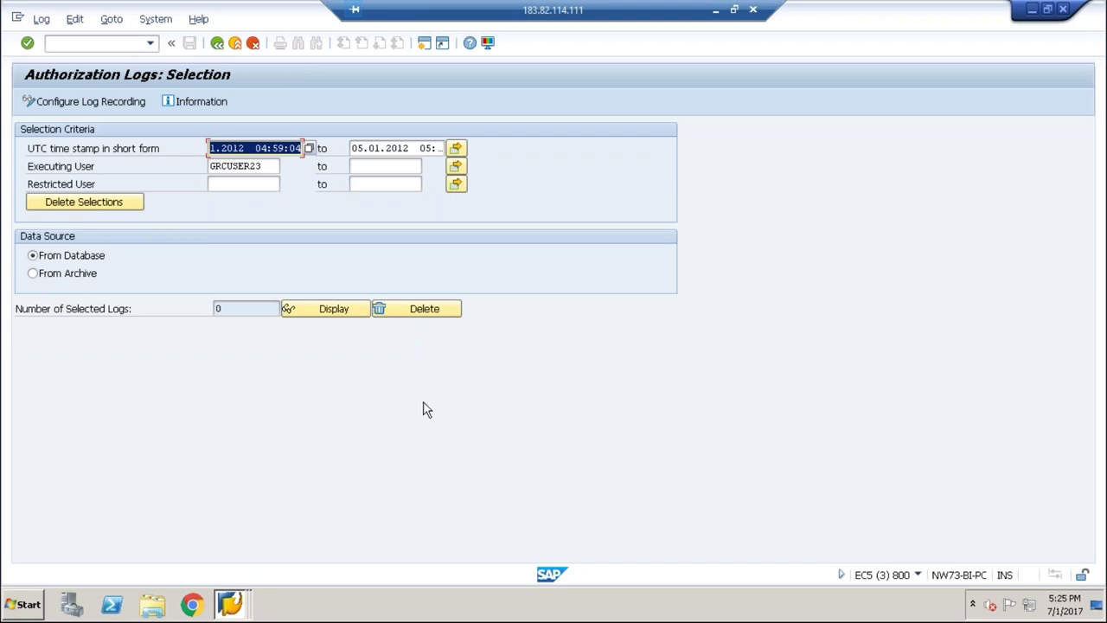
left_click(118, 98)
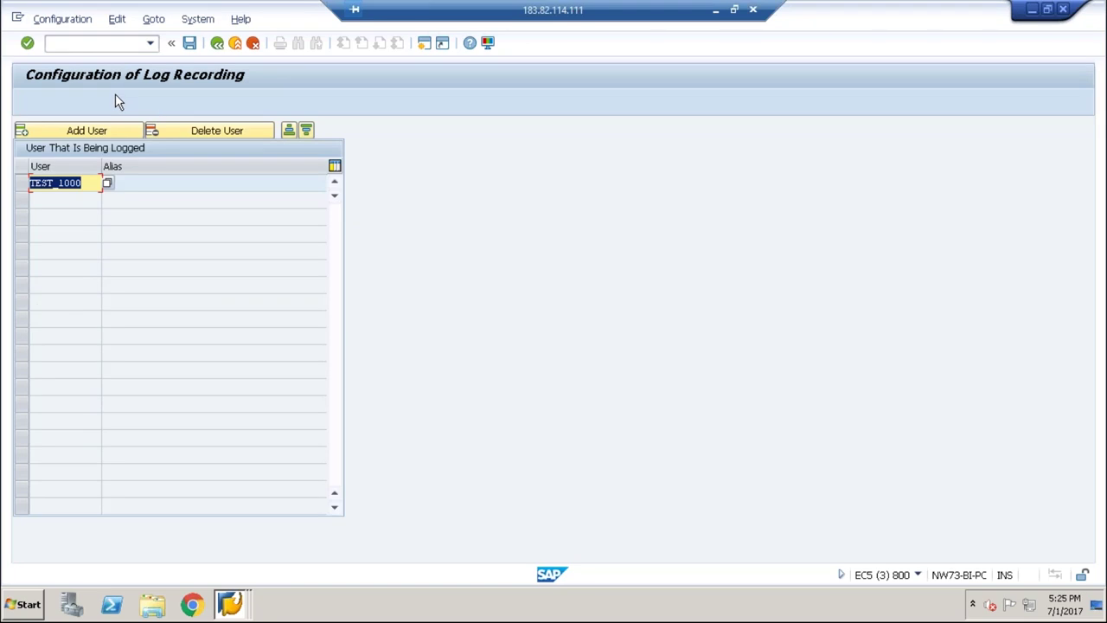
Step: Add a second user ID to log recording, save, and switch the log selection to From Archive
left_click(86, 130)
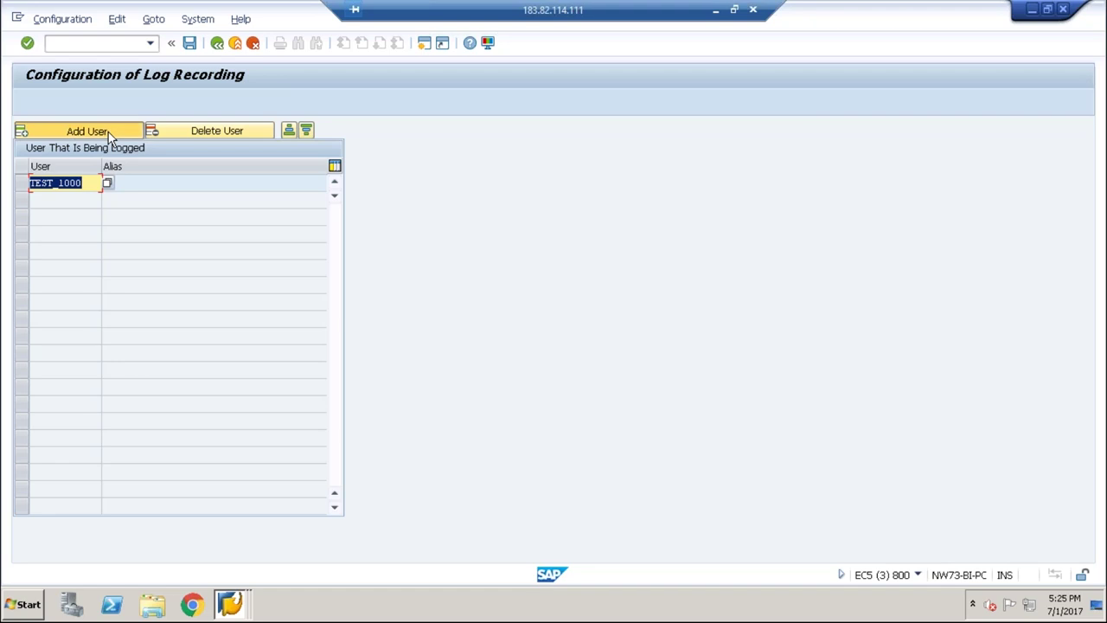
left_click(75, 200)
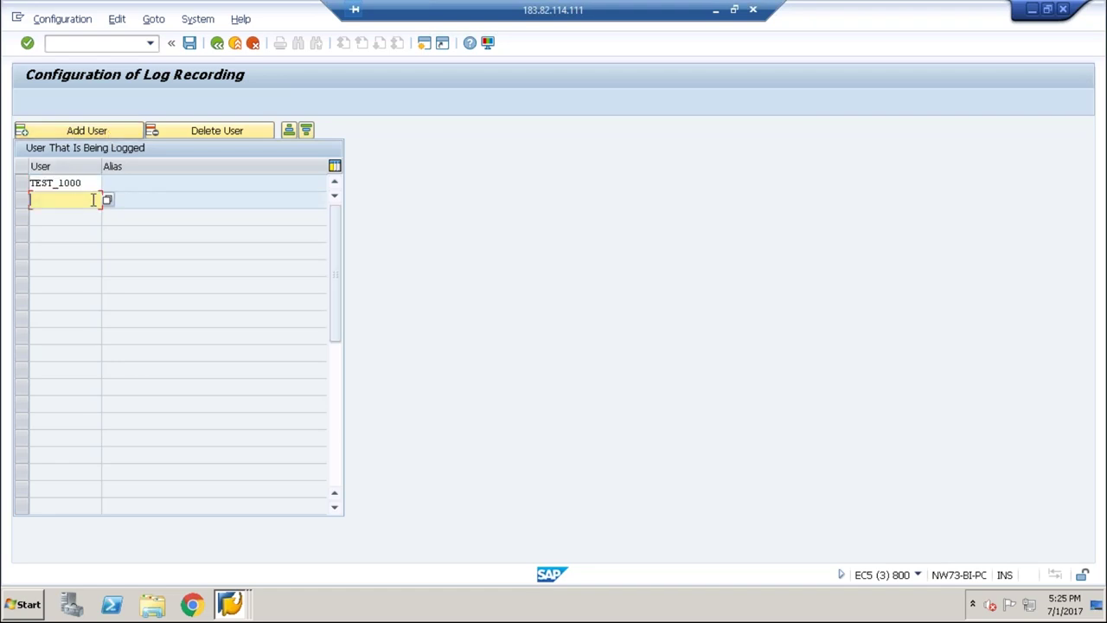
type("GRCUSER23")
key("shift+Home")
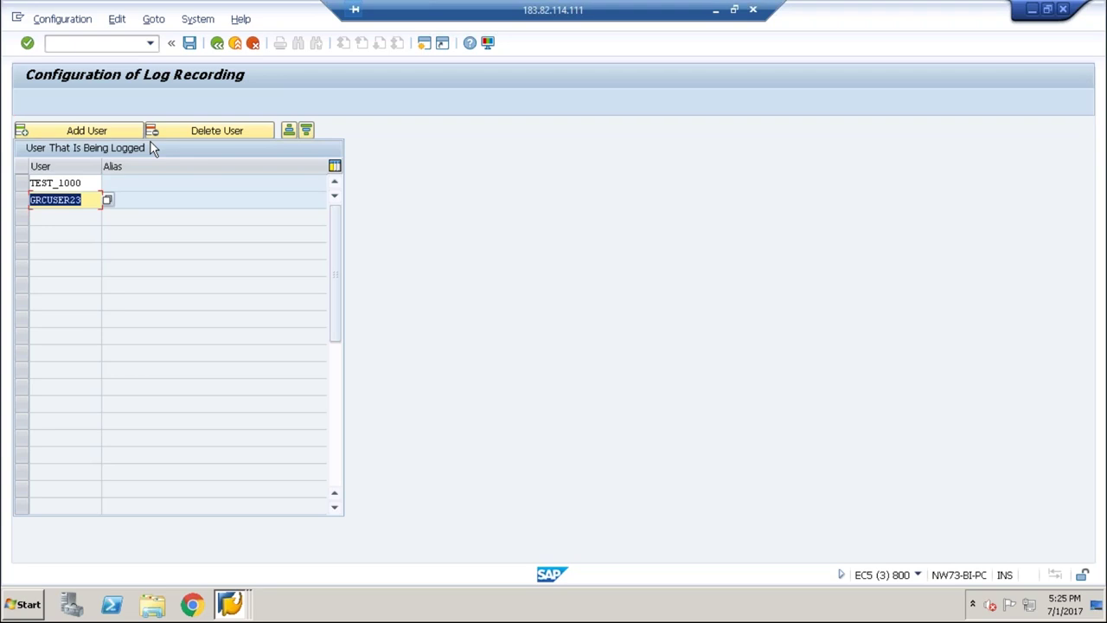
left_click(190, 43)
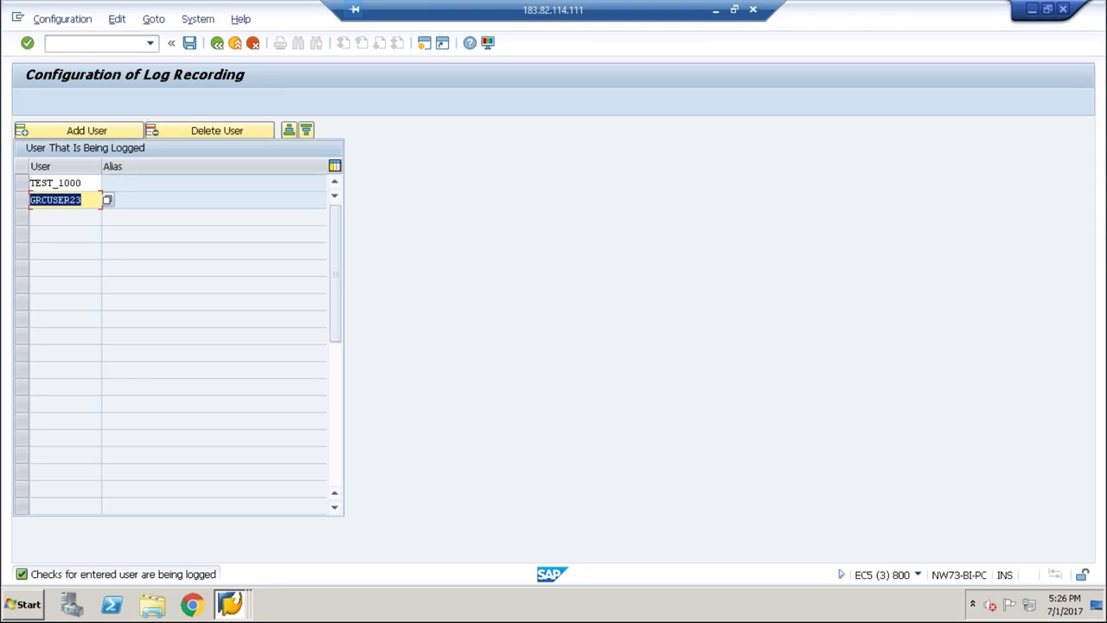
left_click(217, 43)
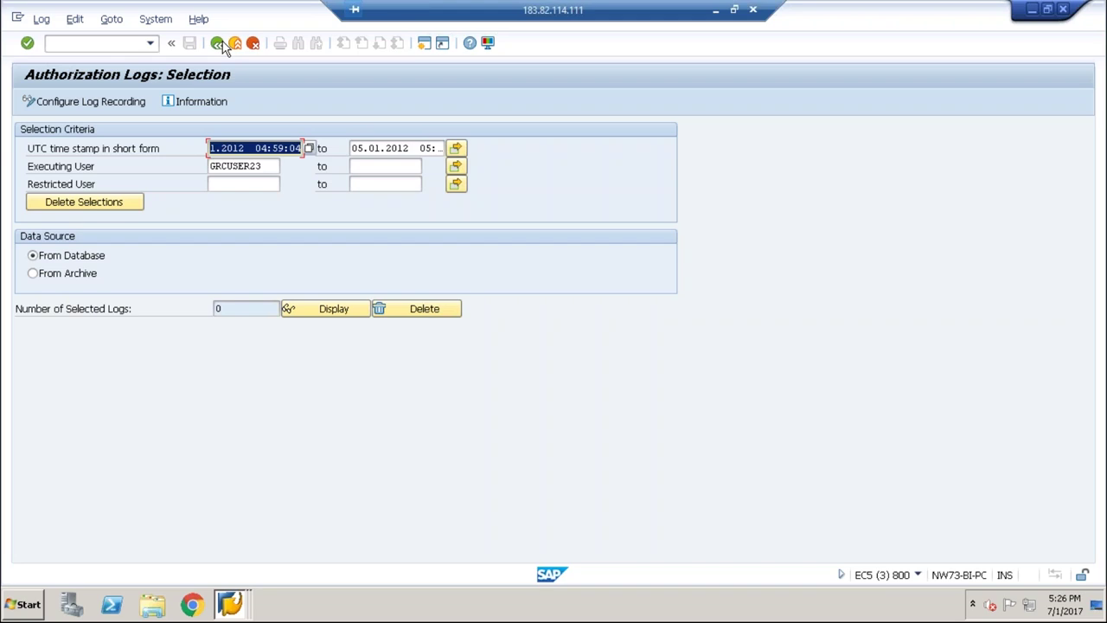
left_click(77, 272)
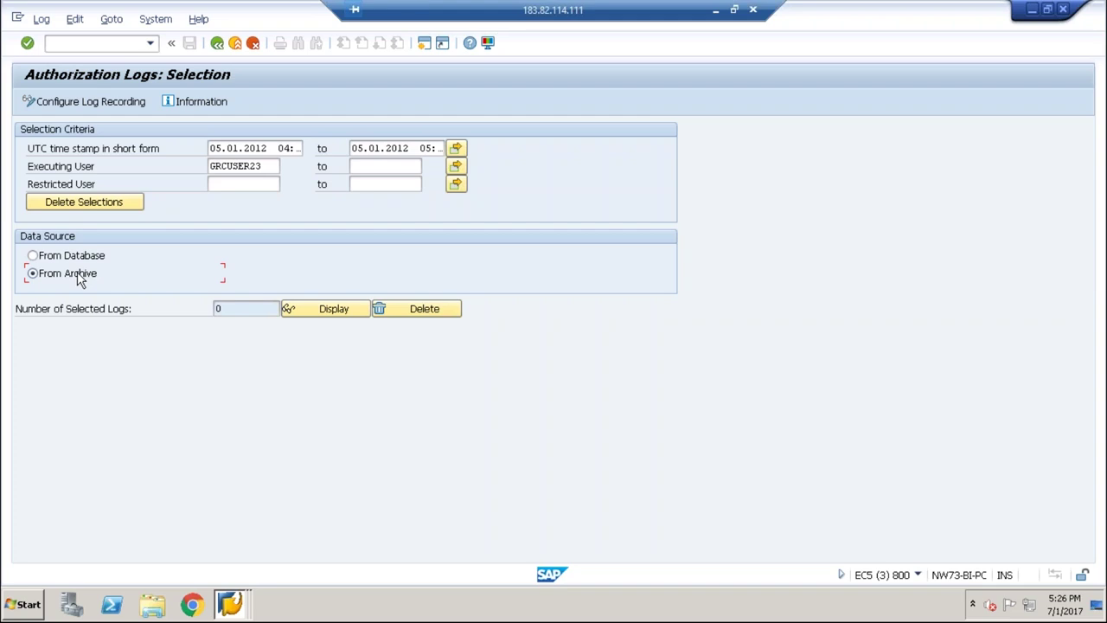
Step: Check the empty generation logs, then list the five analysis authorizations for transport
left_click(217, 44)
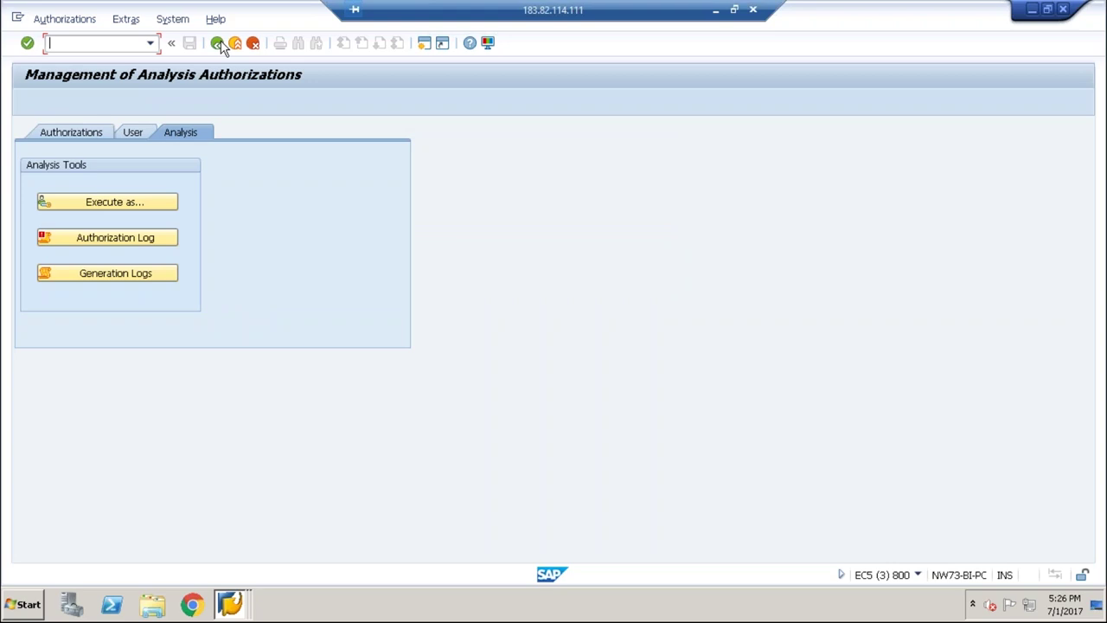
left_click(134, 275)
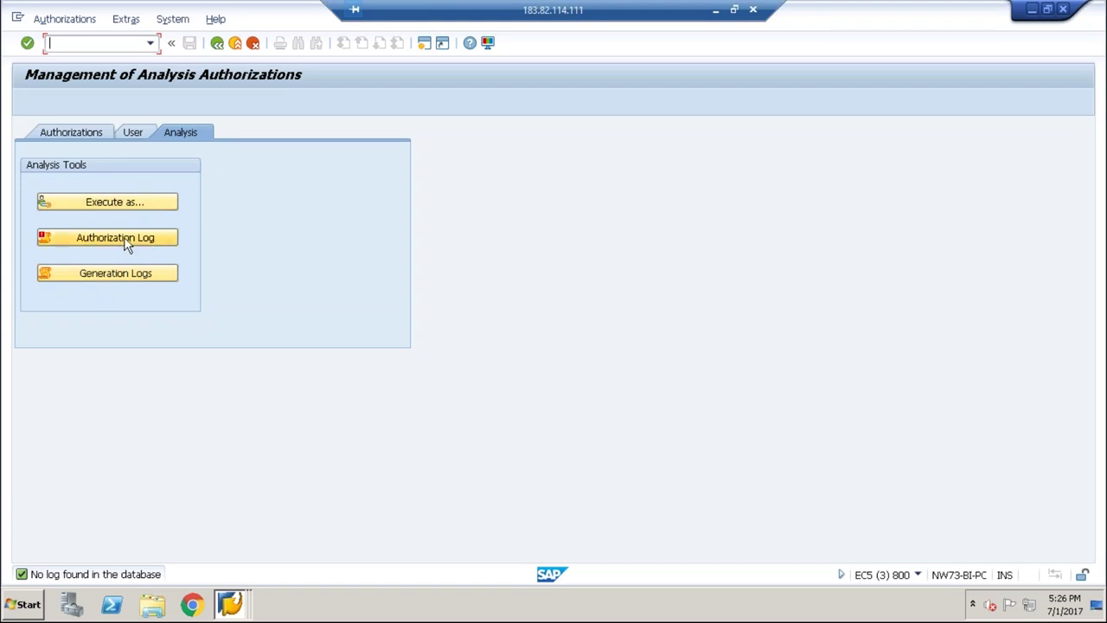
left_click(87, 144)
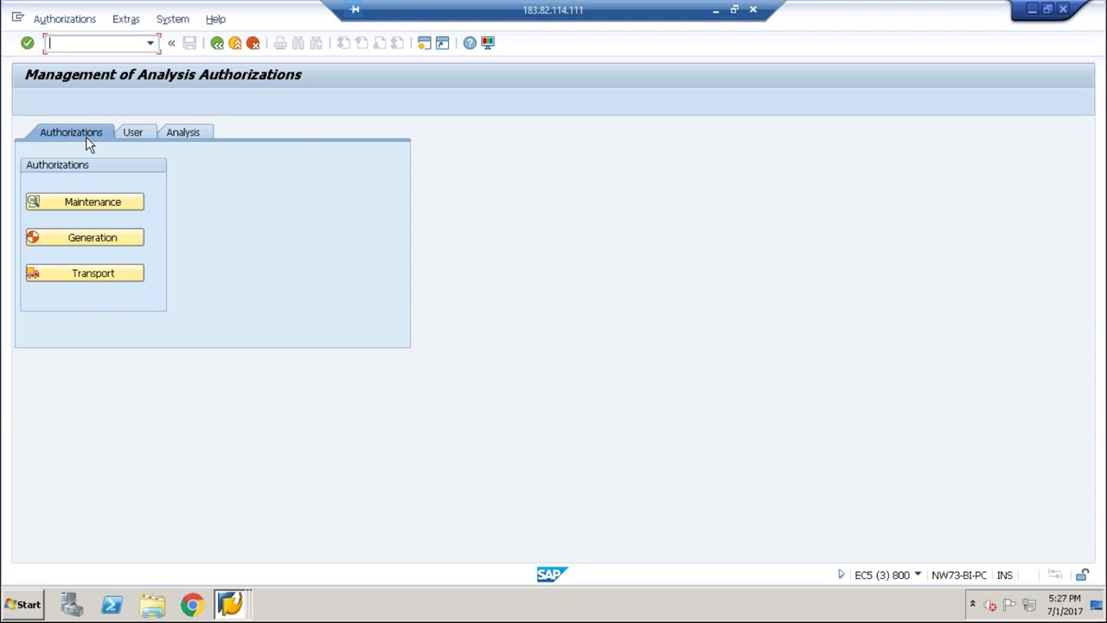
left_click(101, 277)
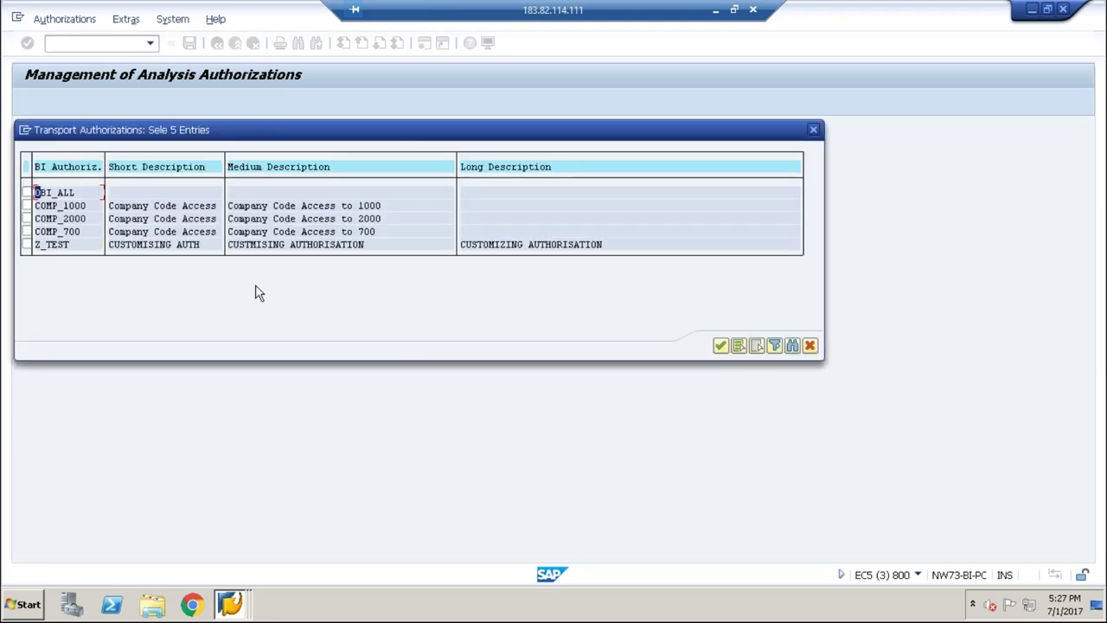
Step: Mark the Z_TEST authorization for transport and browse the existing transport requests
left_click(27, 245)
left_click(719, 346)
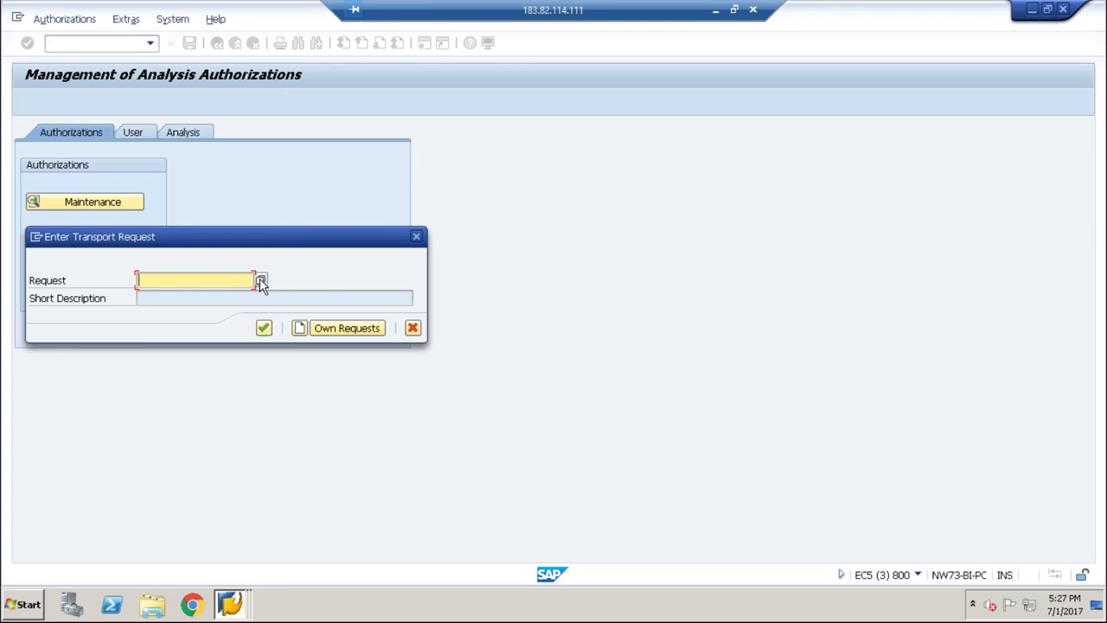
left_click(261, 281)
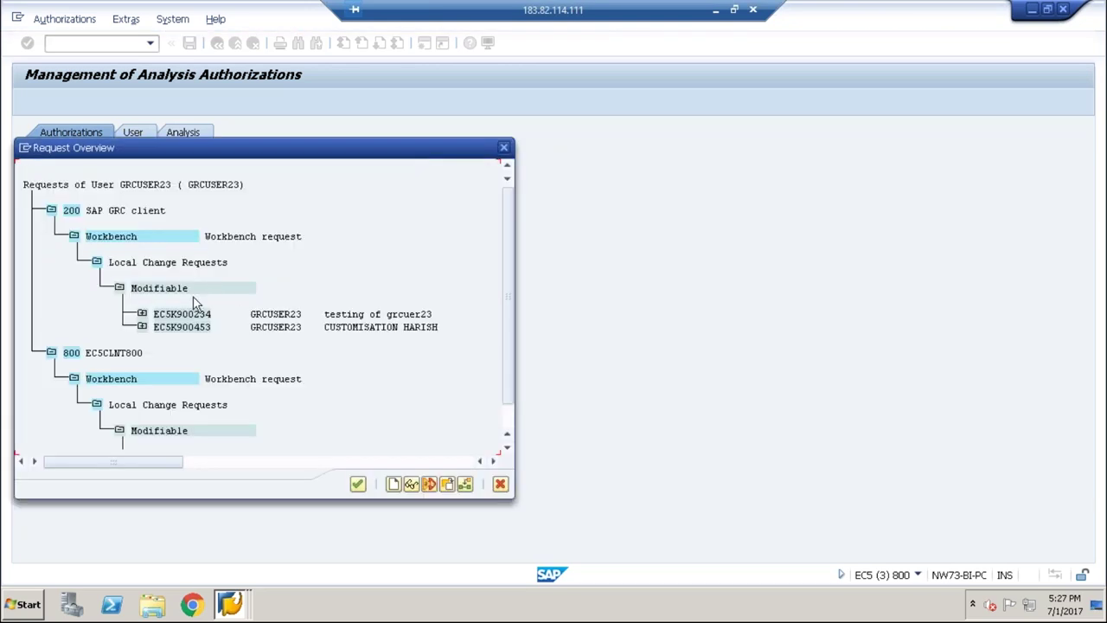
left_click_drag(507, 376, 456, 457)
Step: Create a new workbench request with the description TEST
left_click(392, 485)
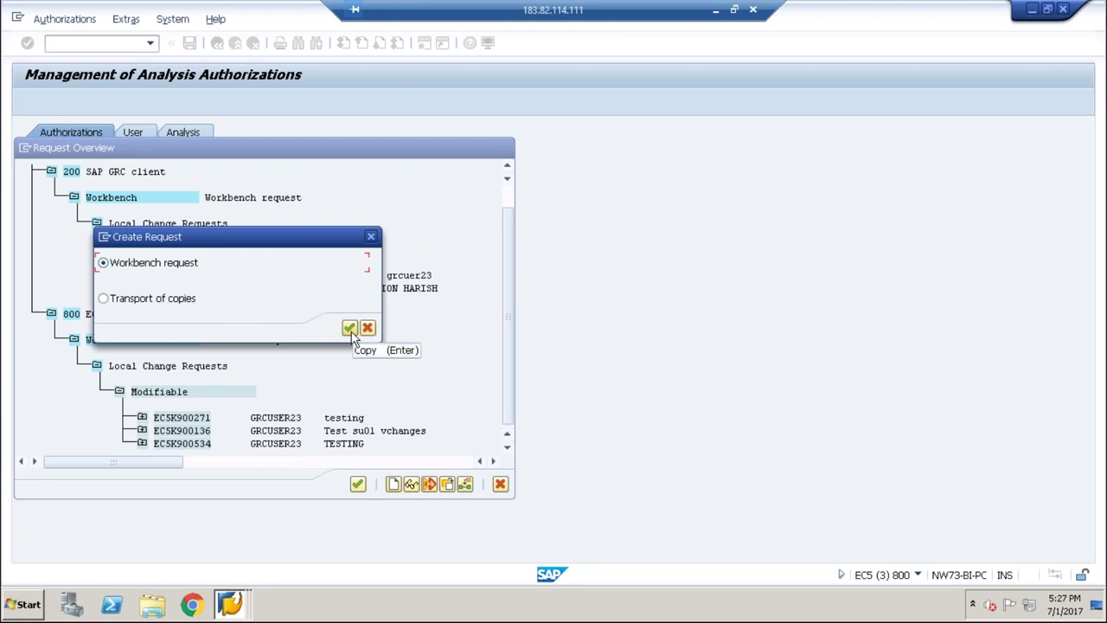
left_click(350, 331)
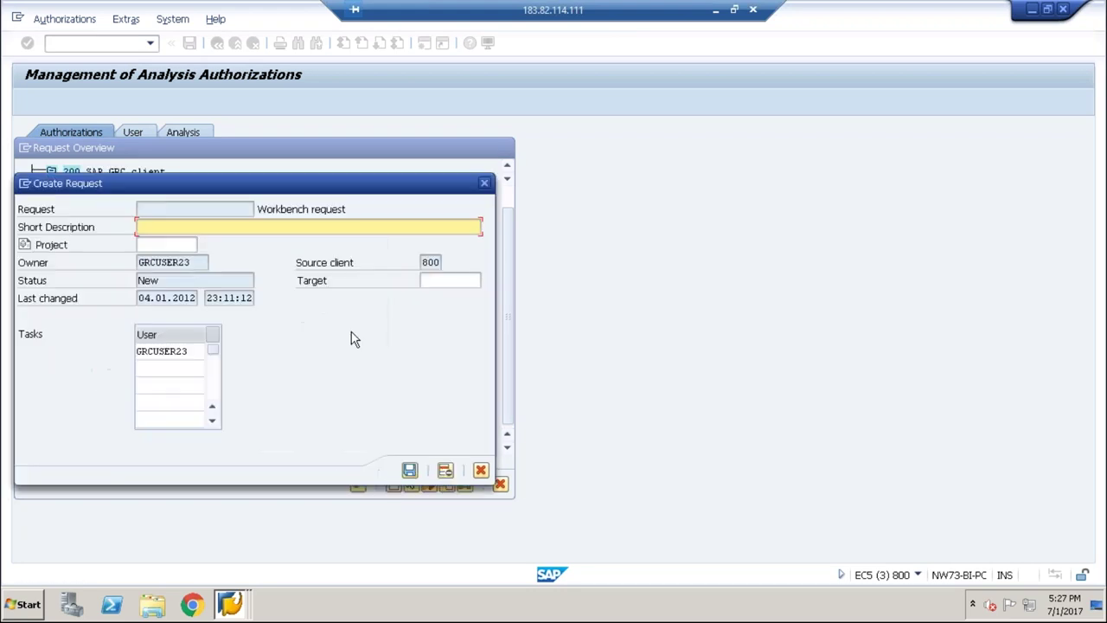
type("TEST")
left_click(411, 471)
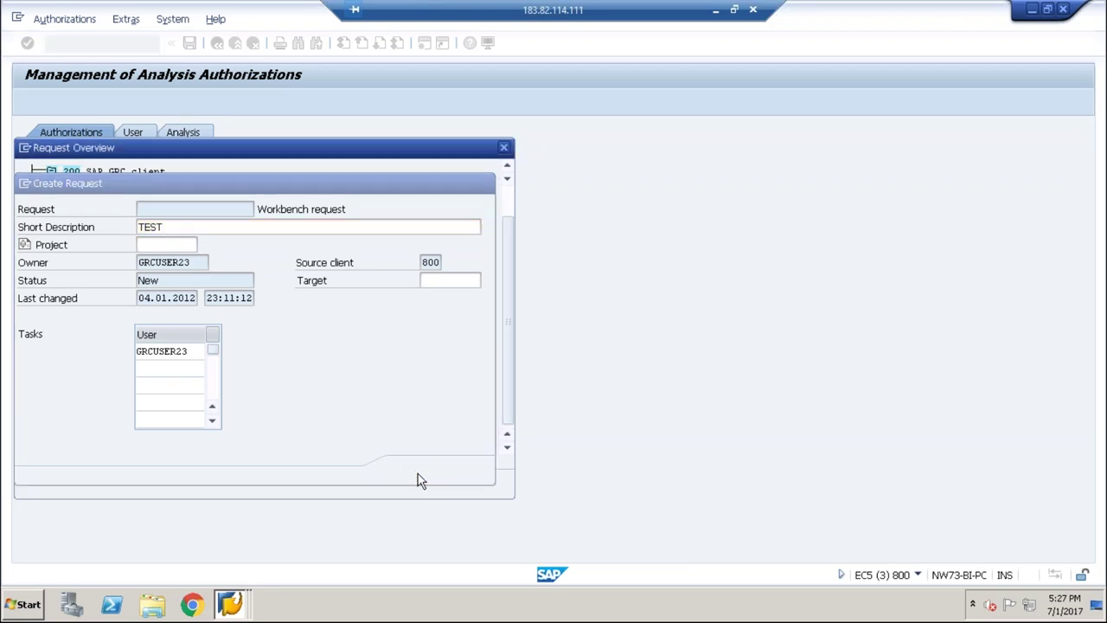
left_click(358, 485)
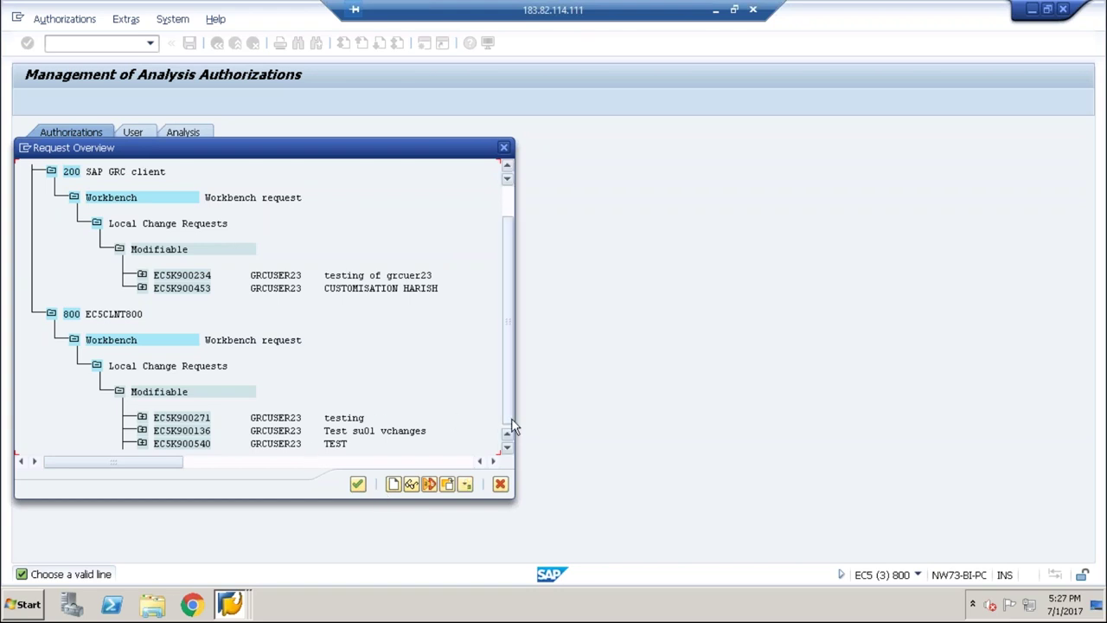
left_click(507, 446)
Step: Assign Z_TEST to workbench request EC5K900271 and confirm the transport entry
left_click(185, 275)
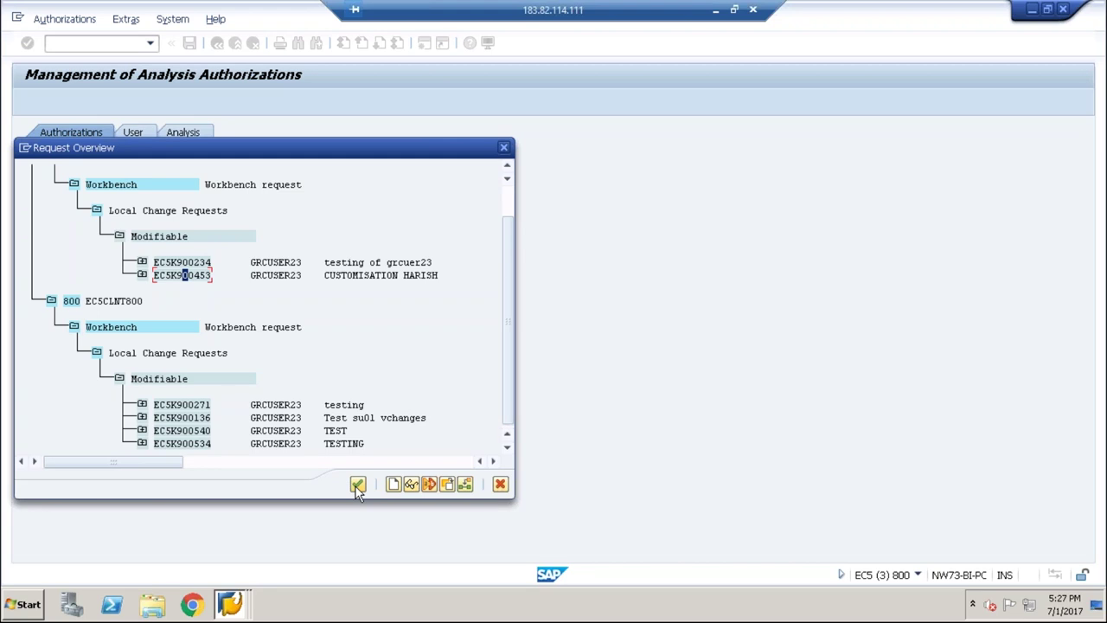
left_click(204, 406)
left_click(358, 485)
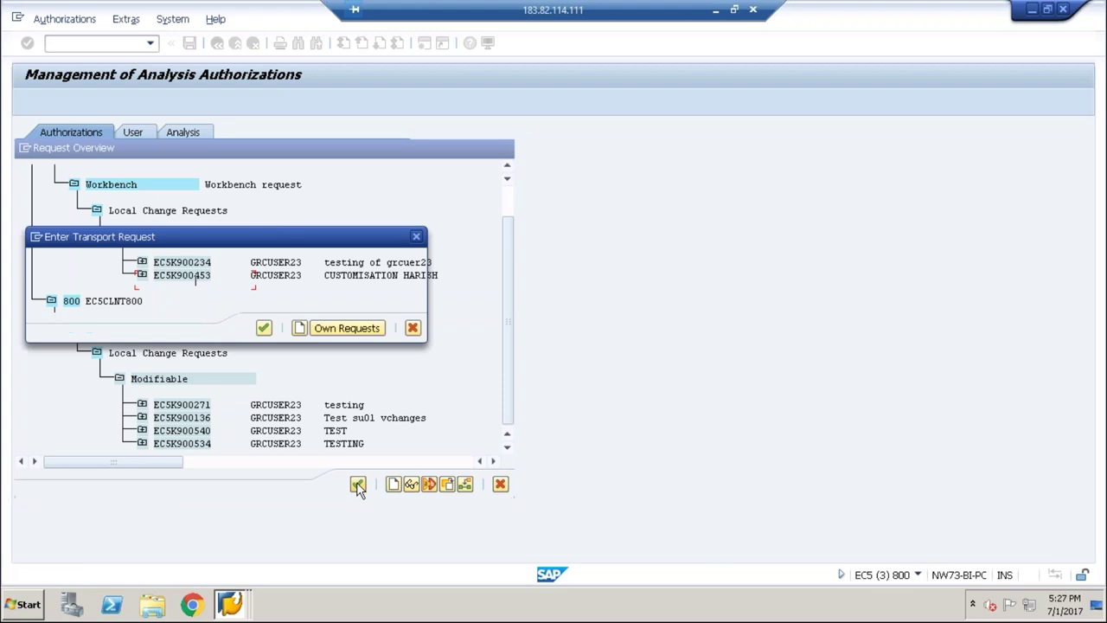
left_click(264, 329)
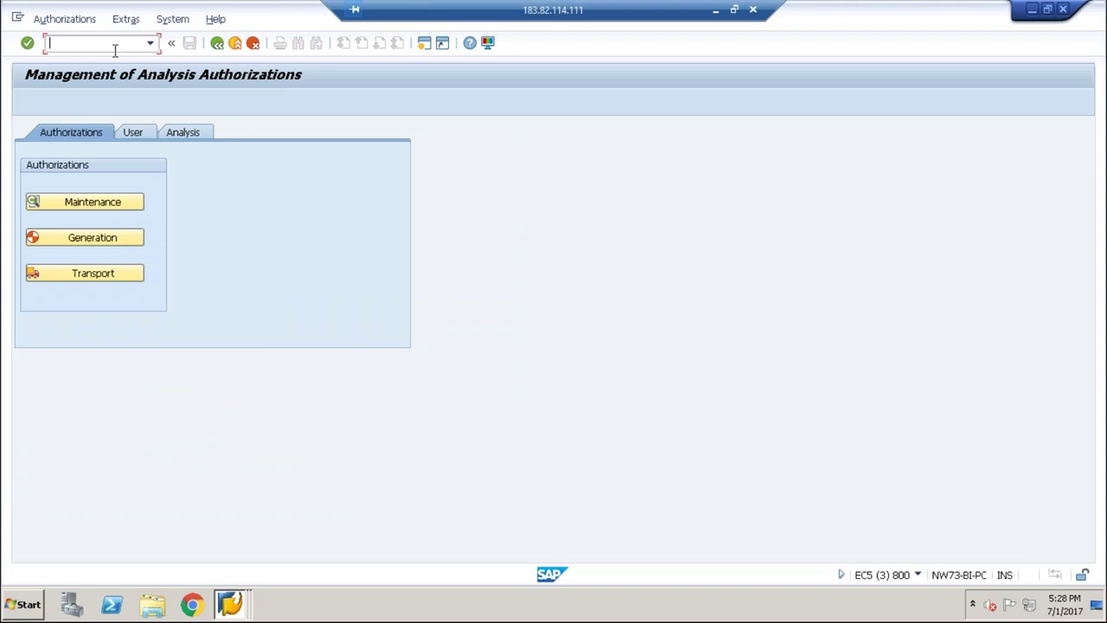
type("/NSU01")
Step: Open the Transport Organizer with /NSE09 and display the user's change requests
key("Return")
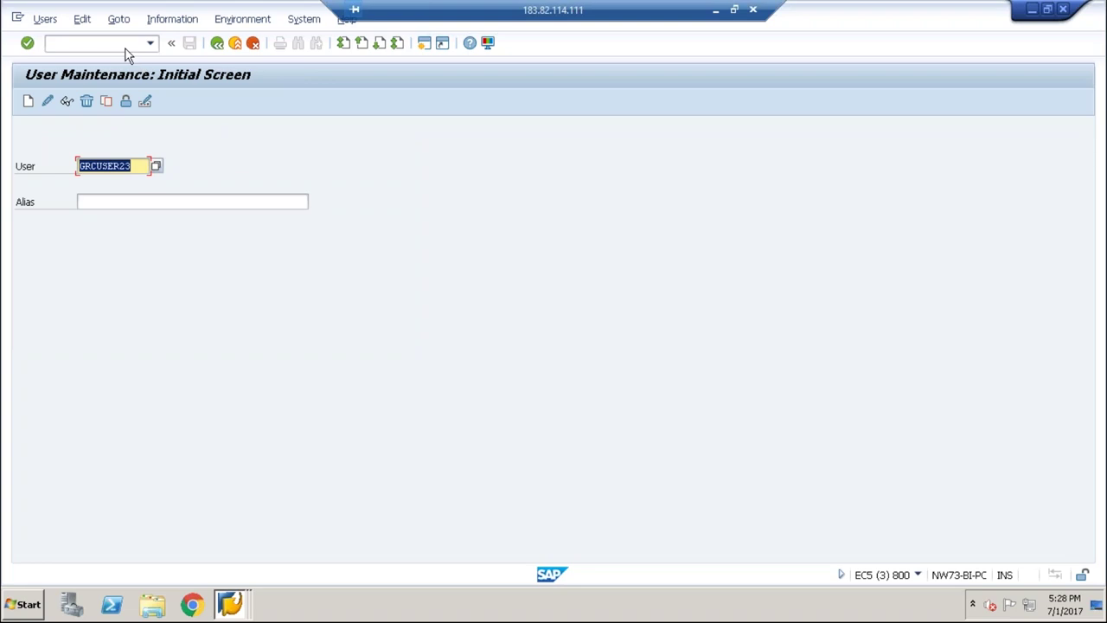
left_click(125, 45)
type("/N")
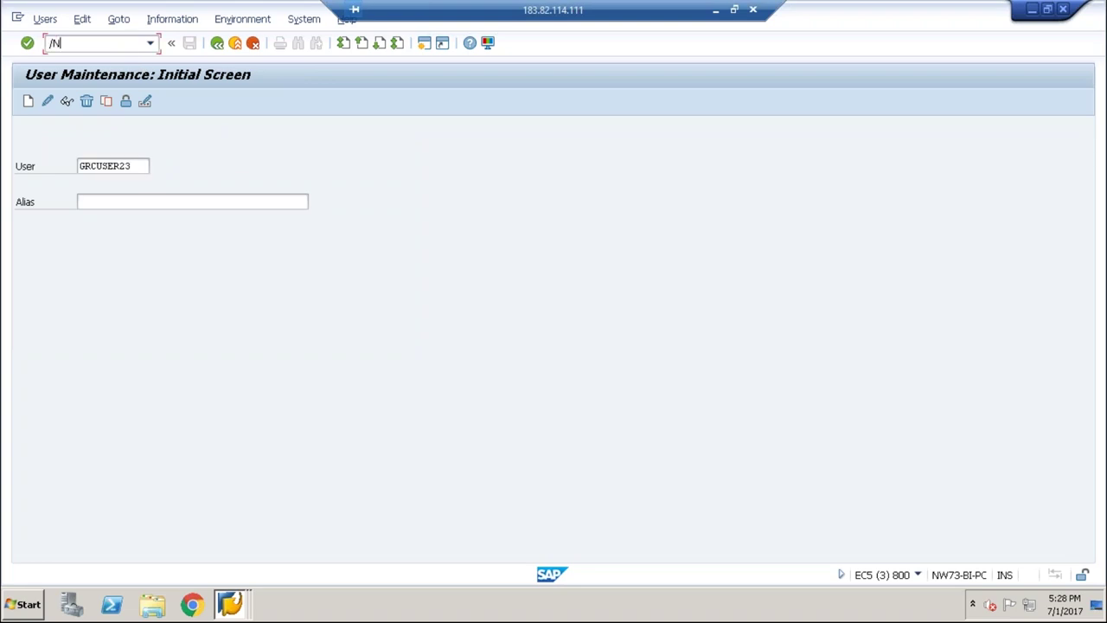
type("SE09")
key("Return")
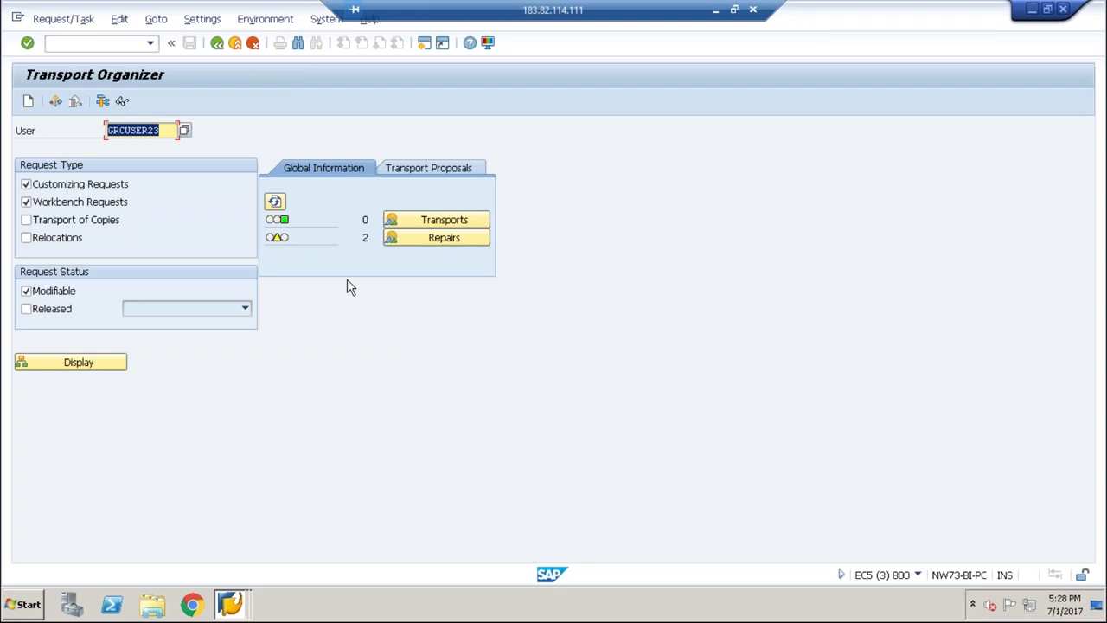
left_click(115, 360)
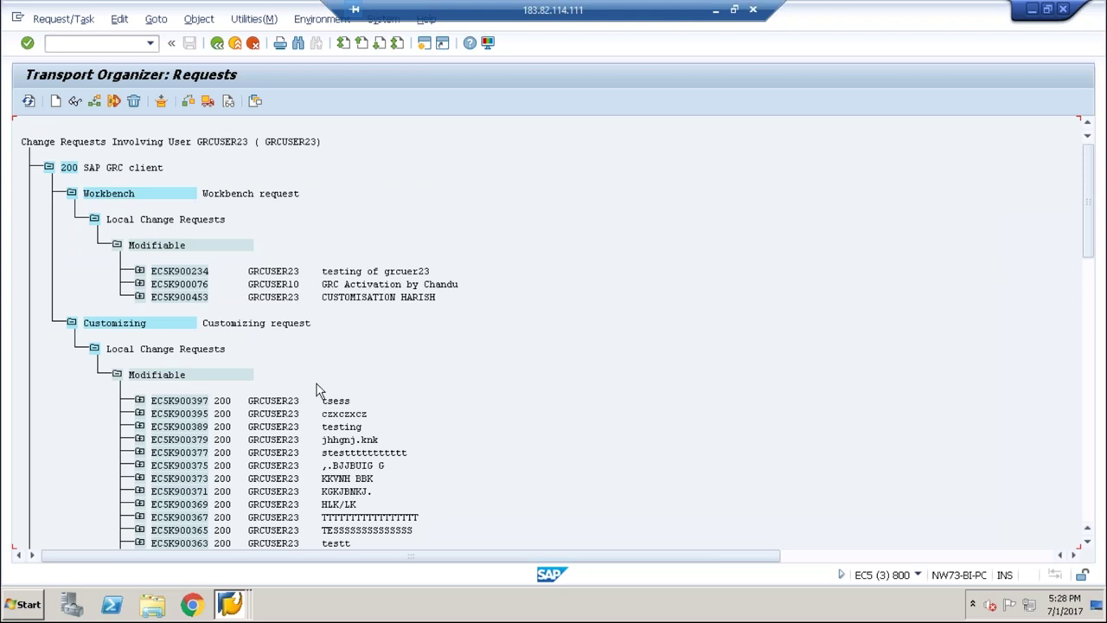
Step: Redisplay the list with Customizing Requests excluded and only Workbench Requests ticked
left_click(217, 43)
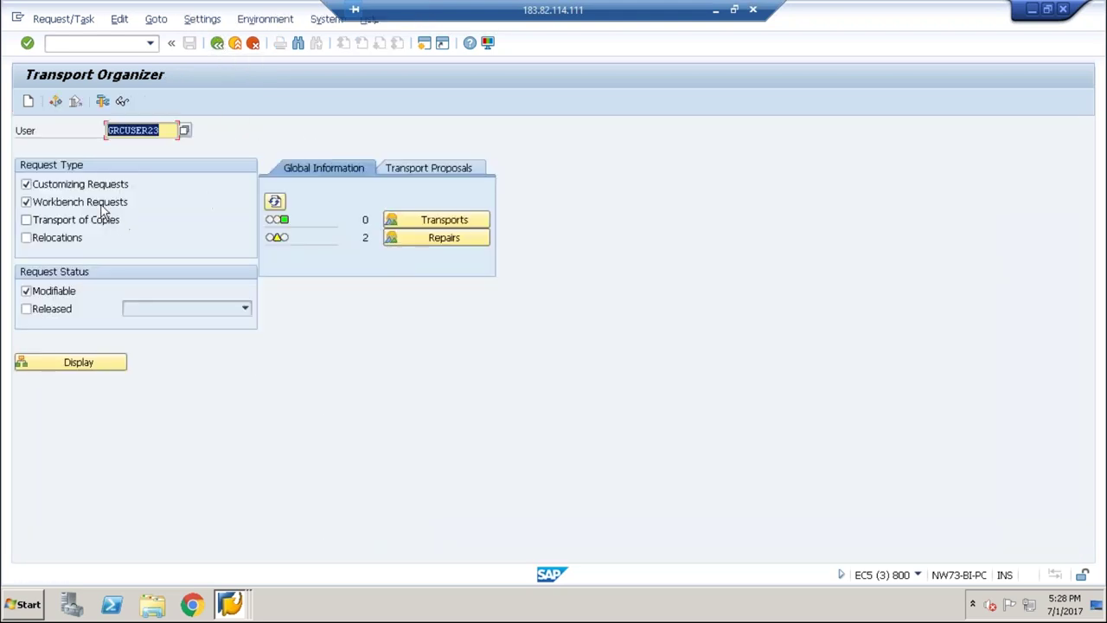
left_click(97, 203)
left_click(92, 185)
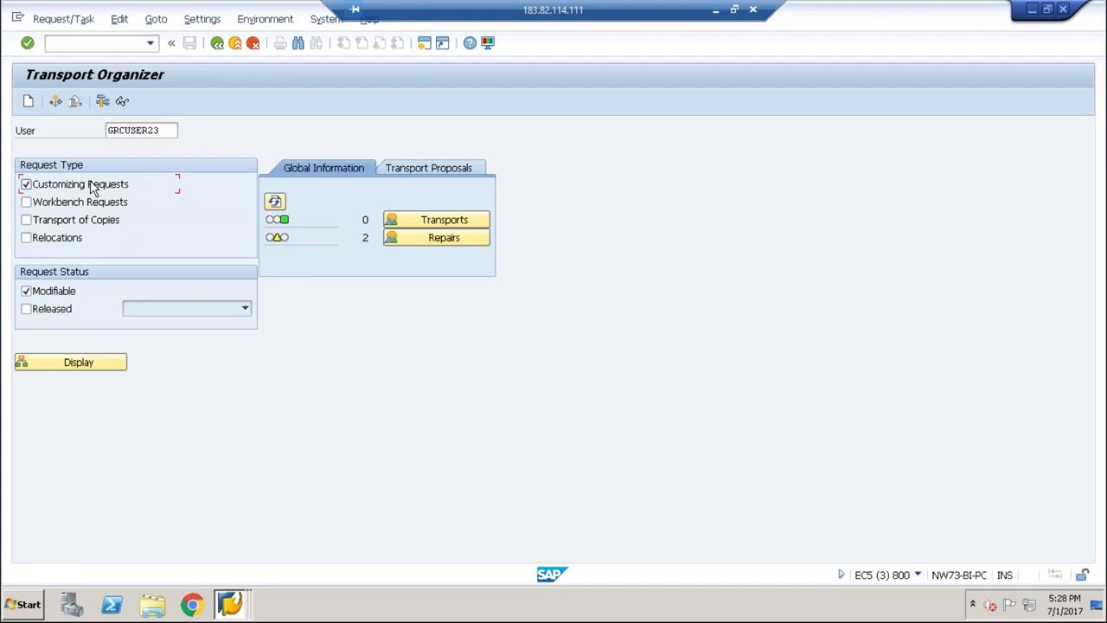
left_click(89, 207)
left_click(86, 370)
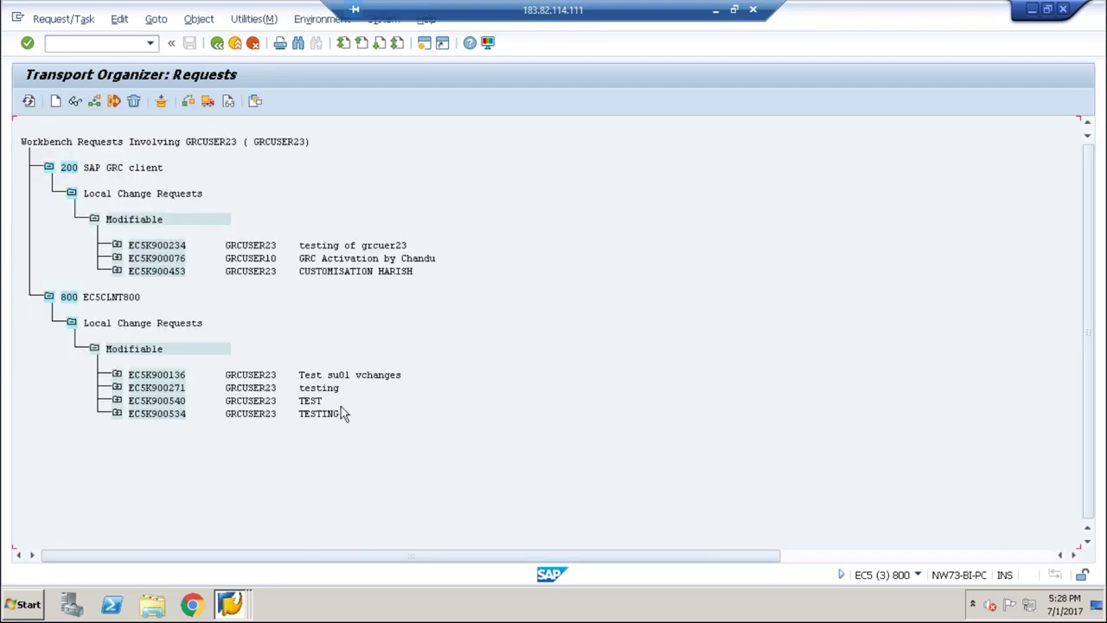
Step: Expand request EC5K900271, task EC5K900272 and Table Contents to find Z_TEST under RSECHIE
left_click(165, 388)
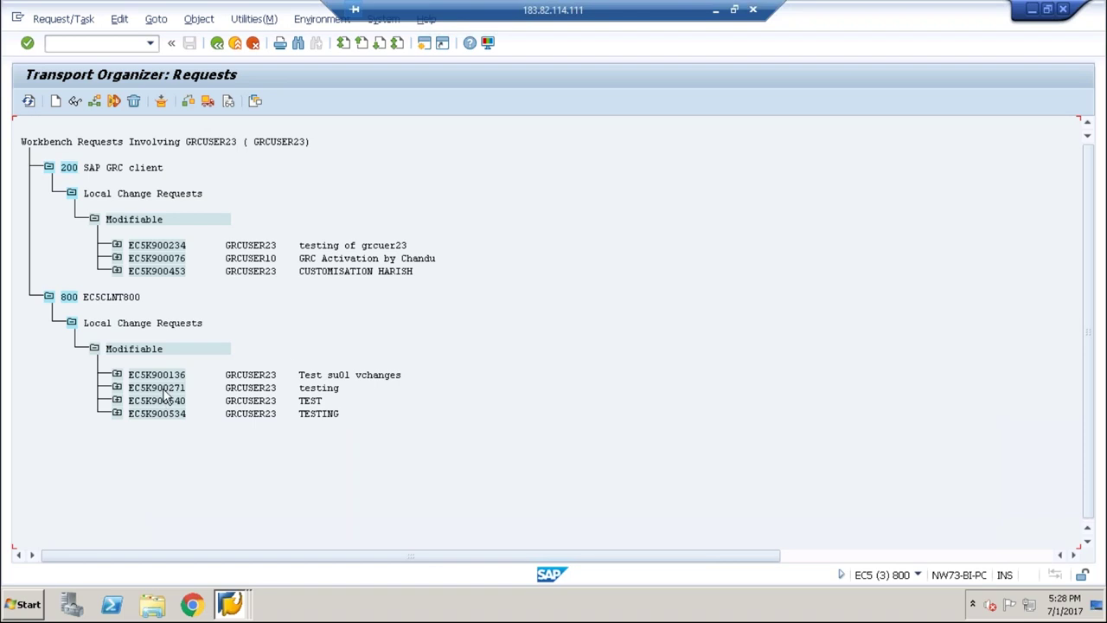
left_click(117, 388)
left_click(139, 414)
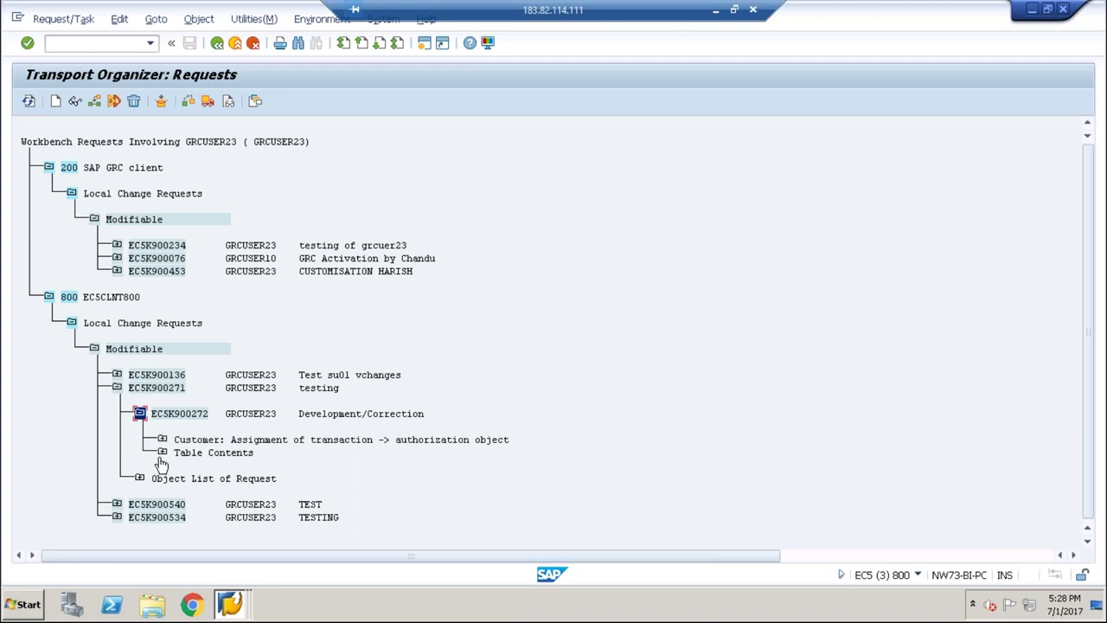
left_click(140, 479)
left_click(163, 504)
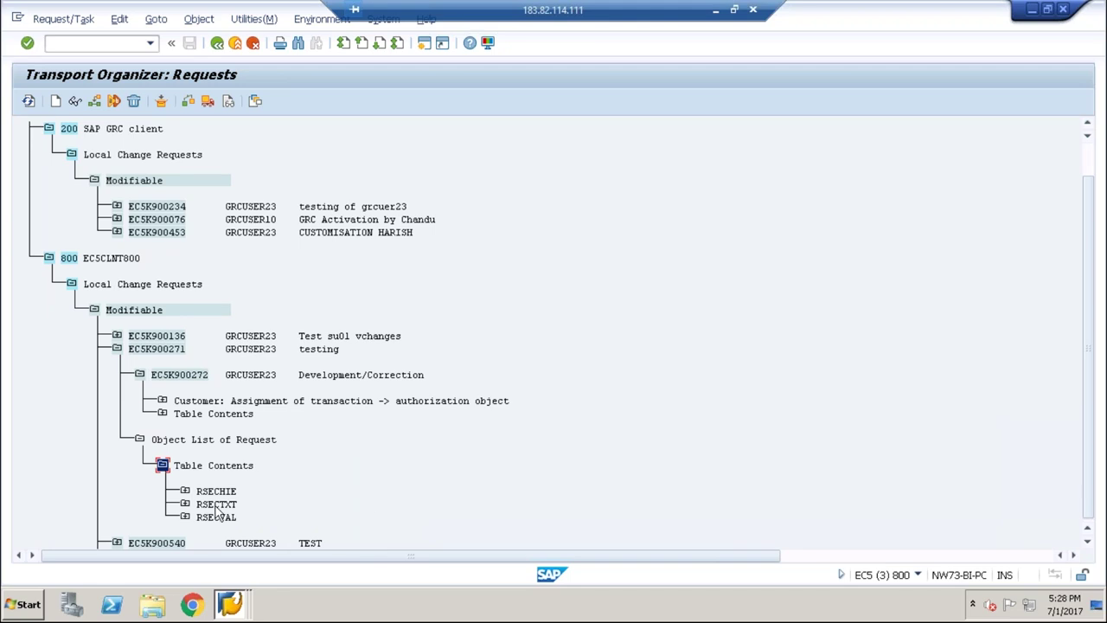
left_click(184, 490)
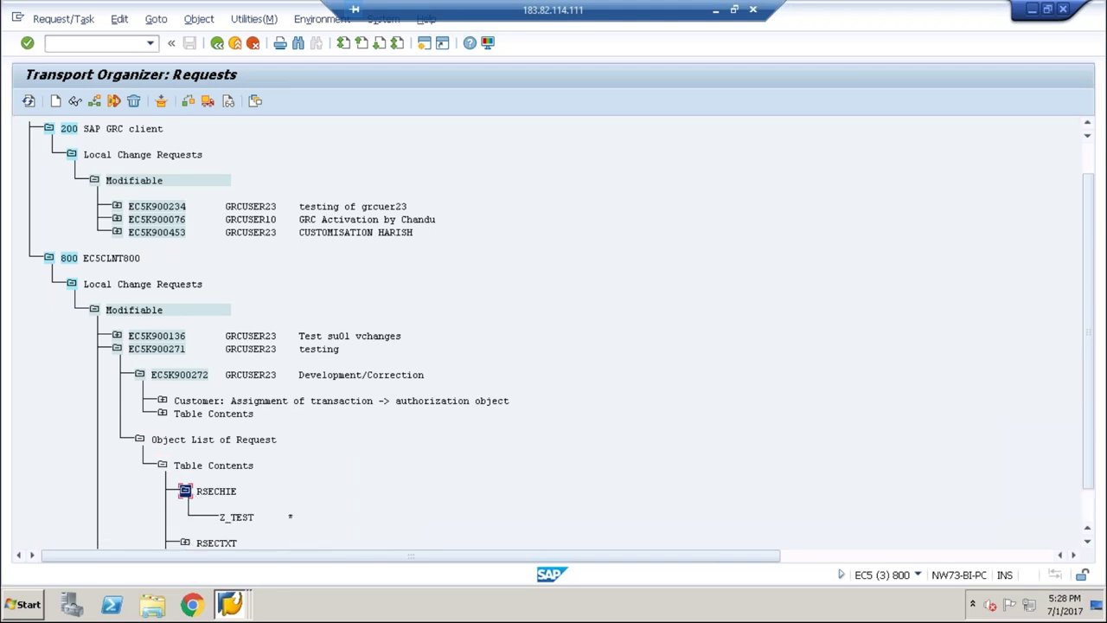
Step: Inspect the SU01 transaction assignment entry, then release task EC5K900272
left_click(162, 400)
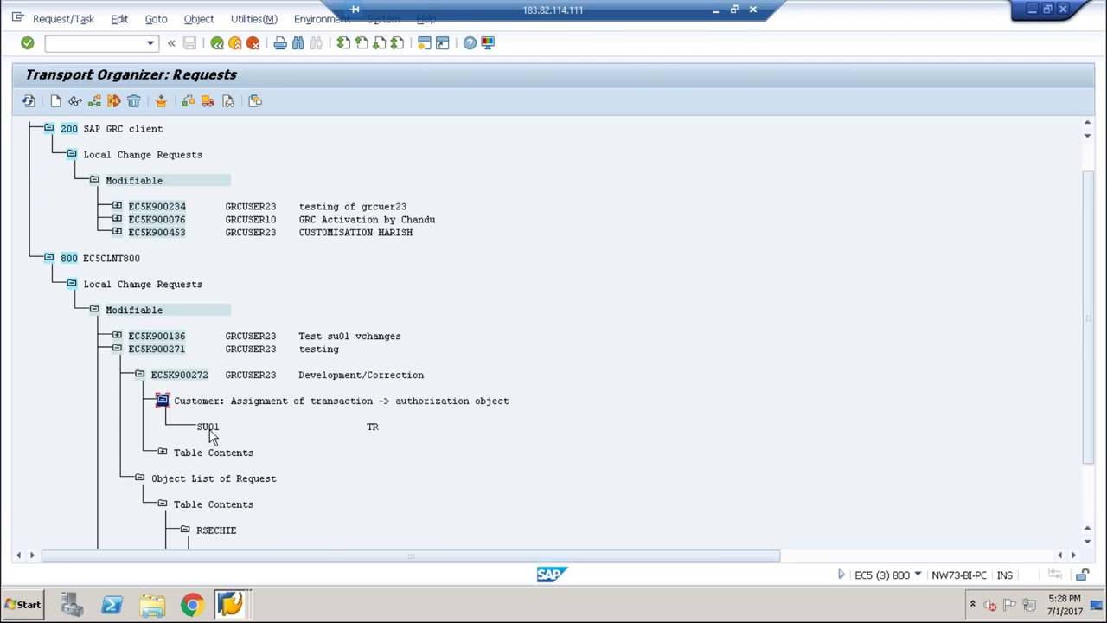
left_click(162, 401)
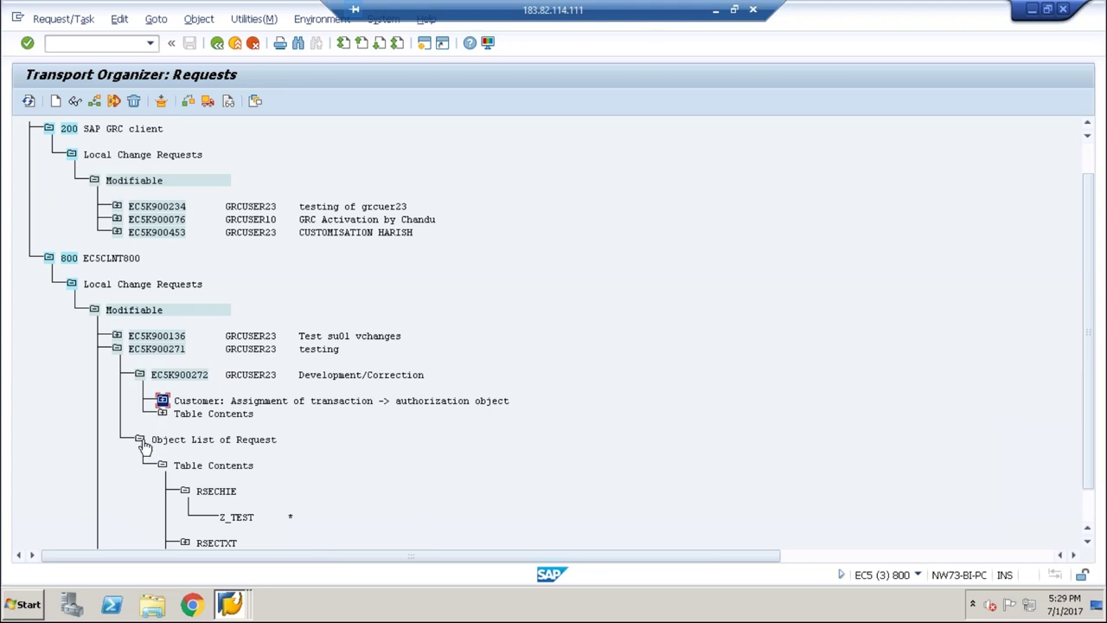
left_click(140, 439)
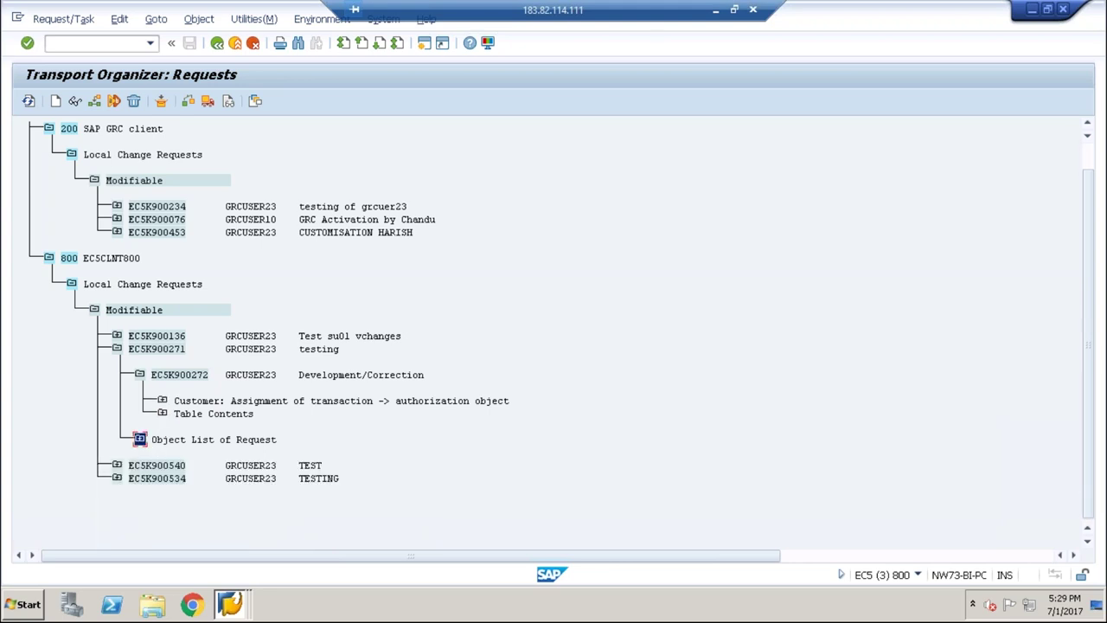
left_click(162, 401)
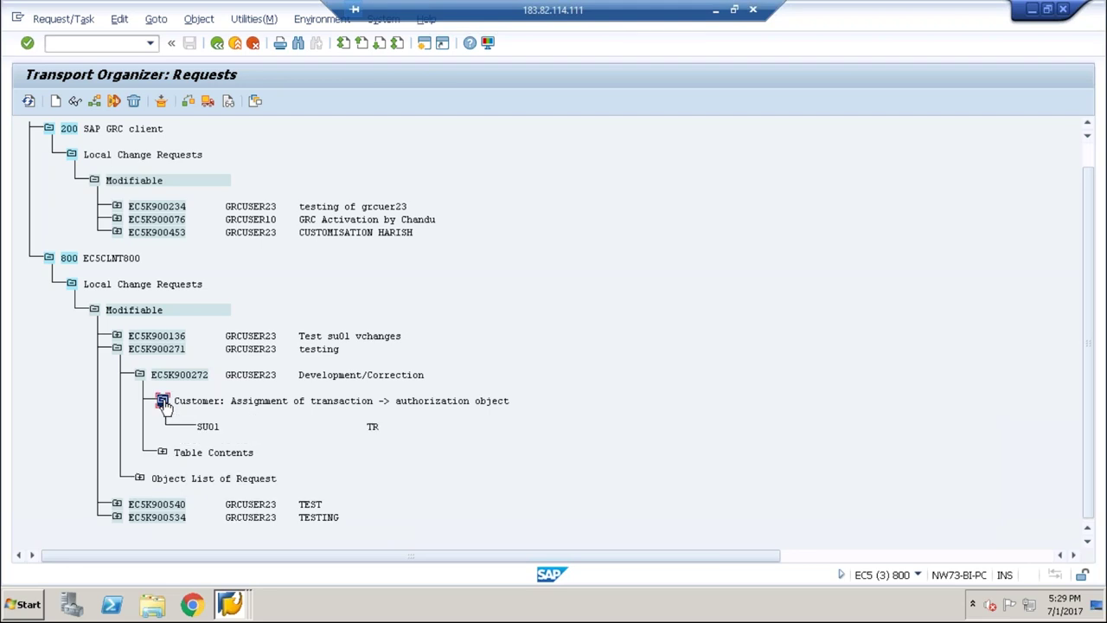
left_click(216, 426)
left_click(192, 372)
left_click(210, 102)
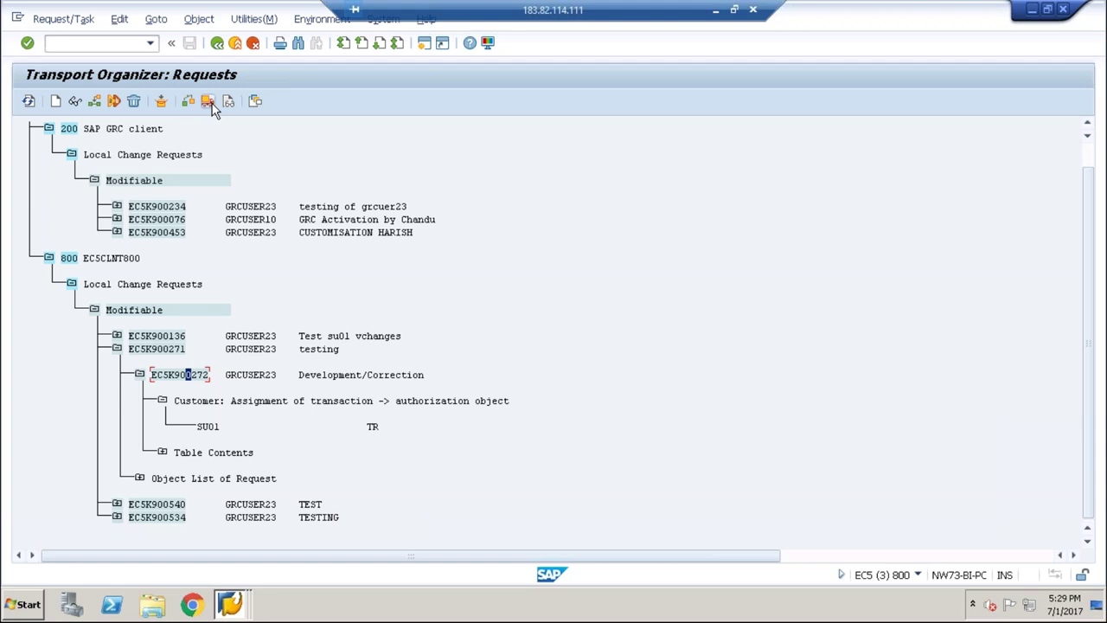